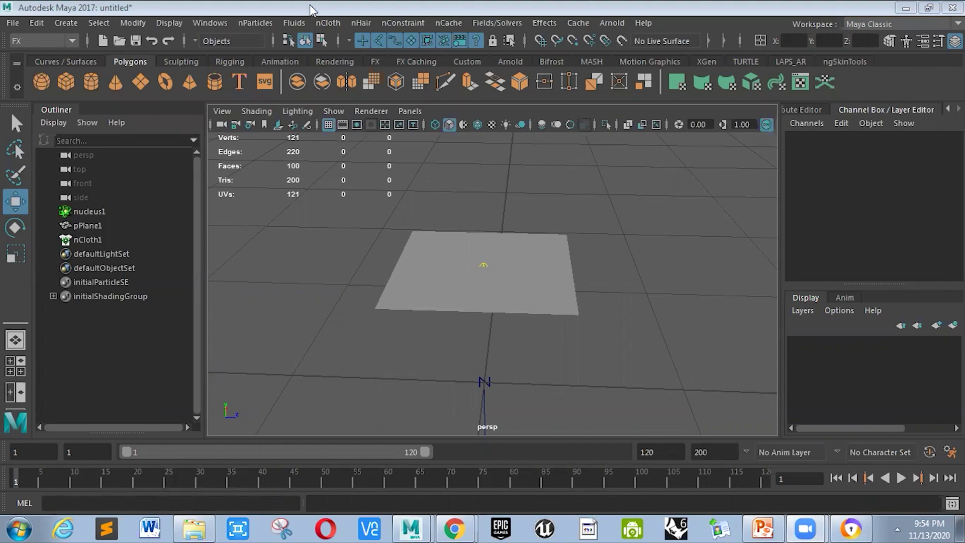
Start a new empty scene, discarding the unsaved changes of the current one
left_click(12, 22)
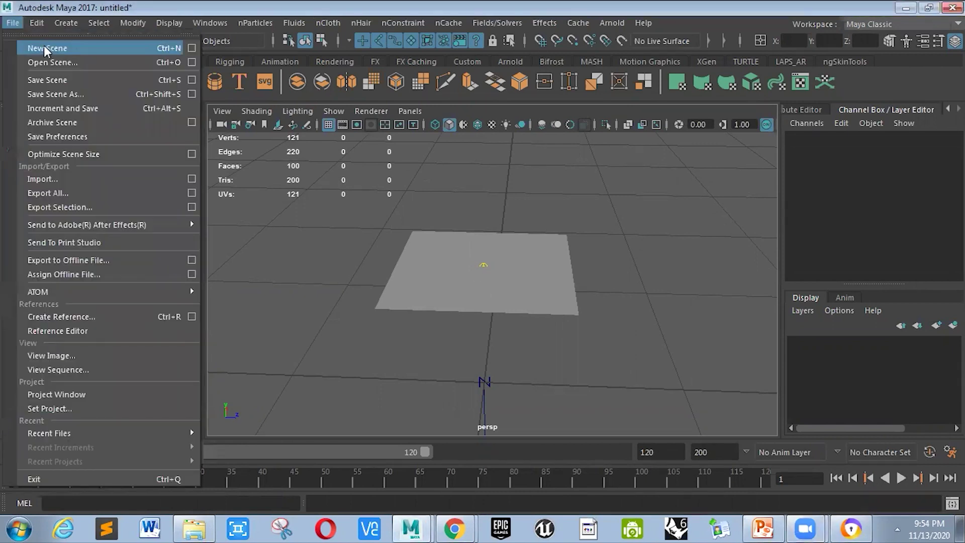
left_click(43, 48)
left_click(470, 269)
scroll(491, 269, "up", 5)
left_click_drag(503, 233, 582, 254, "alt")
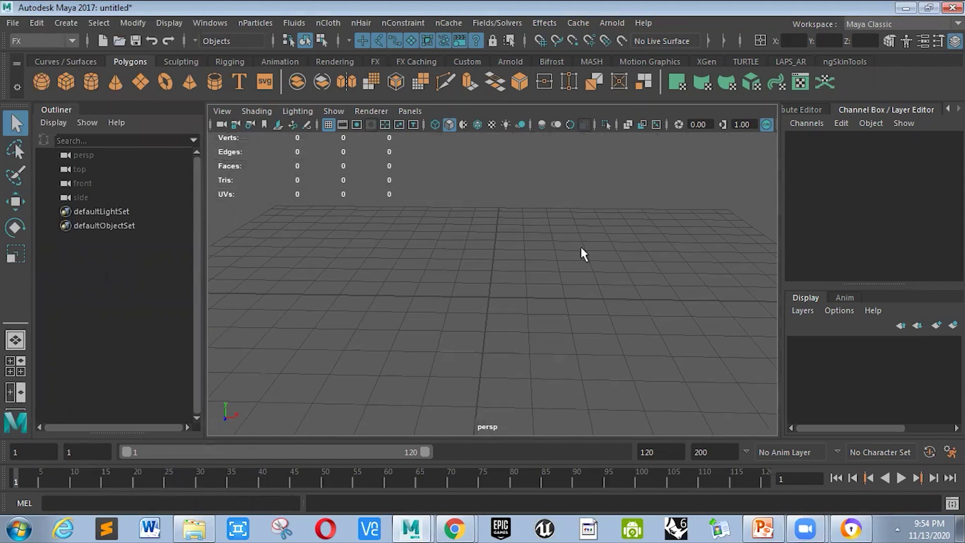
scroll(583, 254, "up", 3)
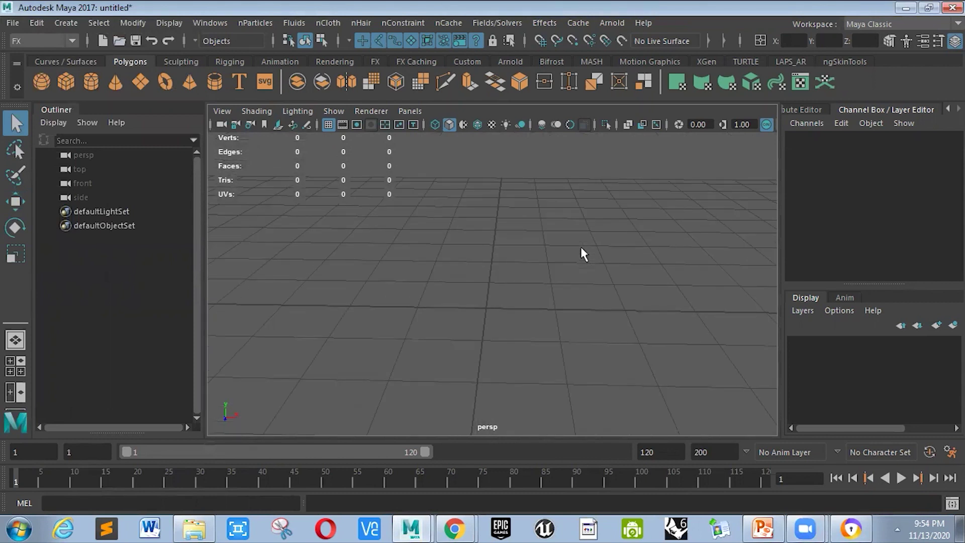
scroll(581, 248, "down", 2)
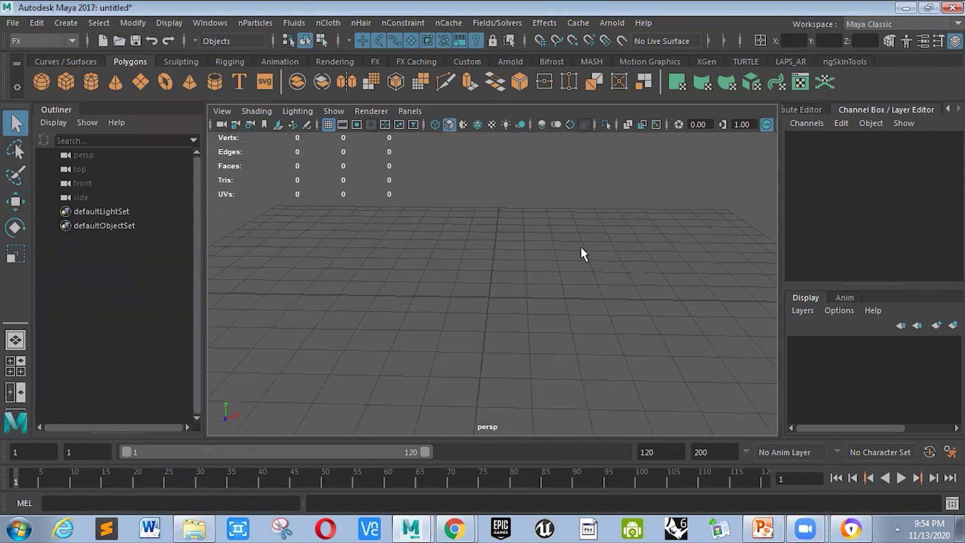
left_click_drag(581, 249, 575, 265, "alt")
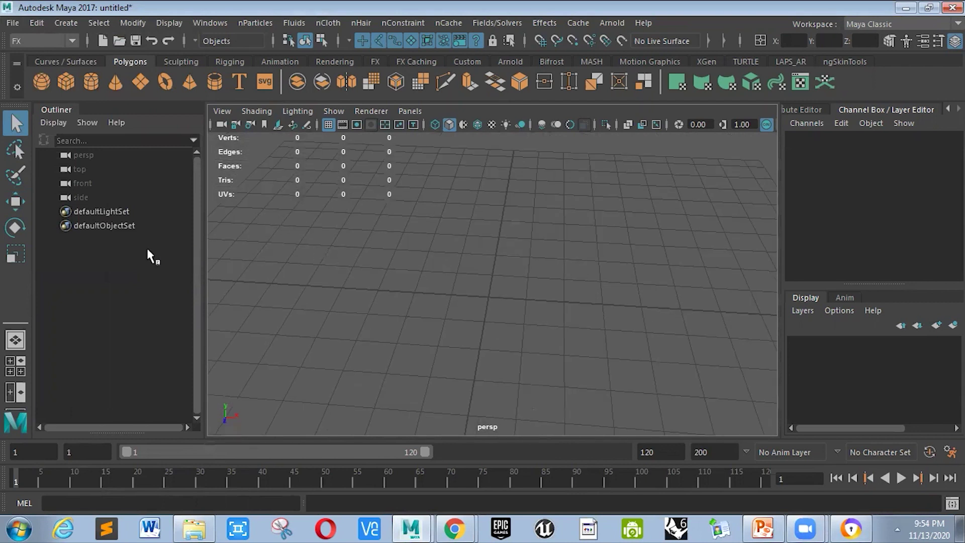
mouse_move(204, 236)
left_mouse_down()
mouse_move(215, 240)
mouse_move(179, 239)
mouse_move(195, 245)
left_mouse_up()
left_click_drag(468, 249, 496, 233, "alt")
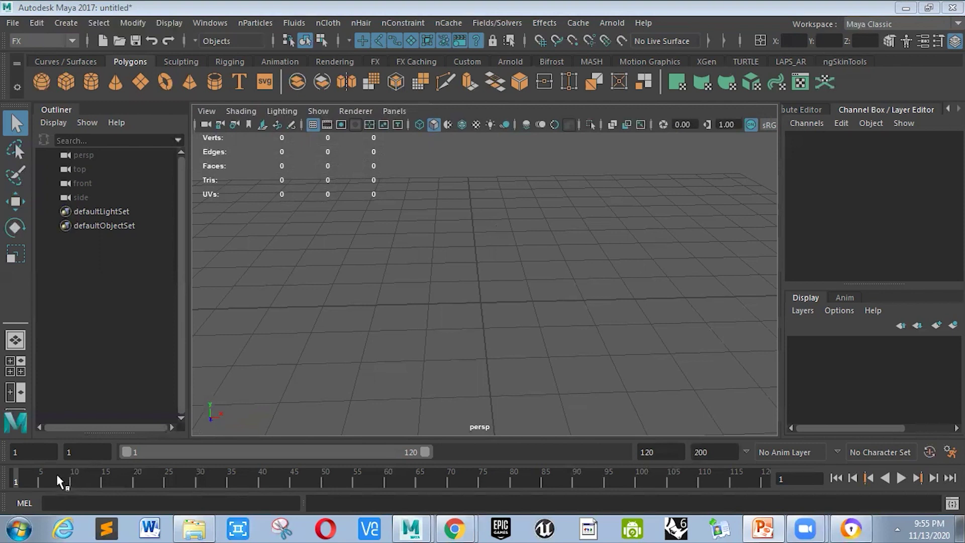
left_click_drag(23, 478, 212, 478)
left_click_drag(397, 482, 14, 480)
Create a default polygon plane at the centre of the grid
left_click(140, 81)
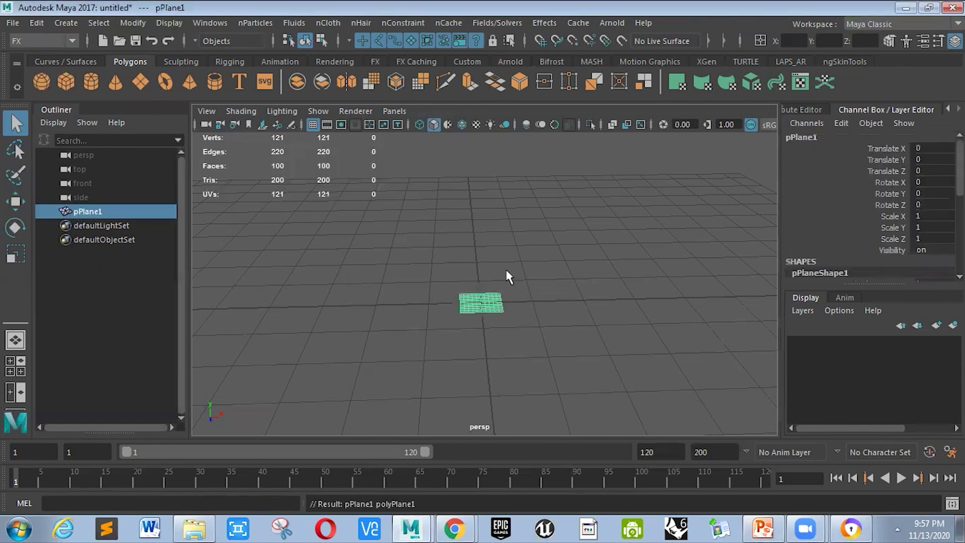
scroll(508, 277, "up", 3)
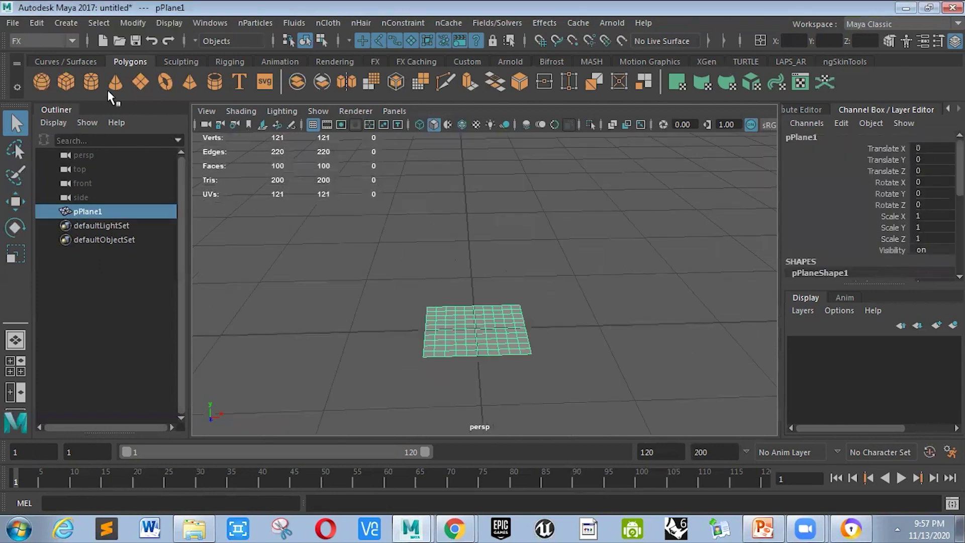
left_click_drag(623, 331, 553, 257, "alt")
scroll(554, 258, "up", 2)
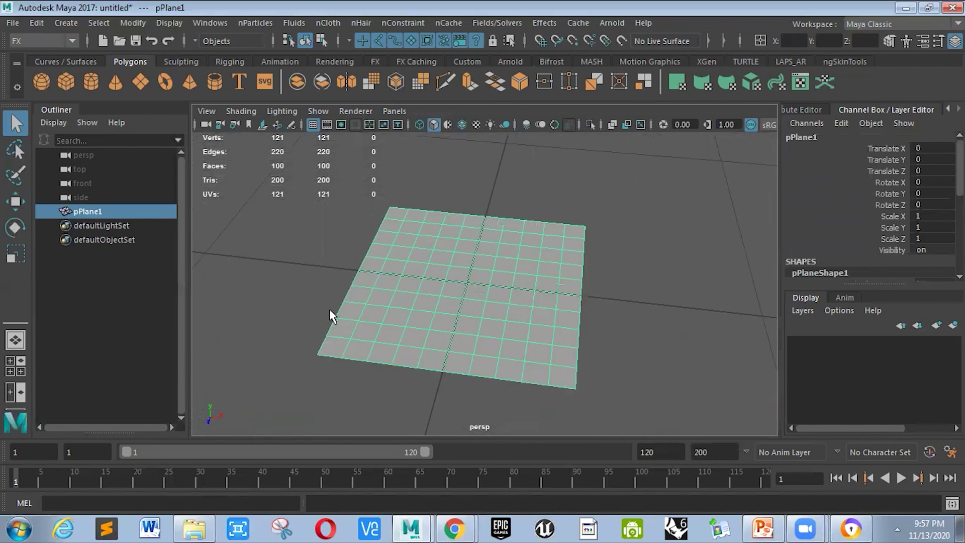
Examine the plane's Subdivisions Width and Subdivisions Height in its construction inputs
scroll(906, 198, "down", 6)
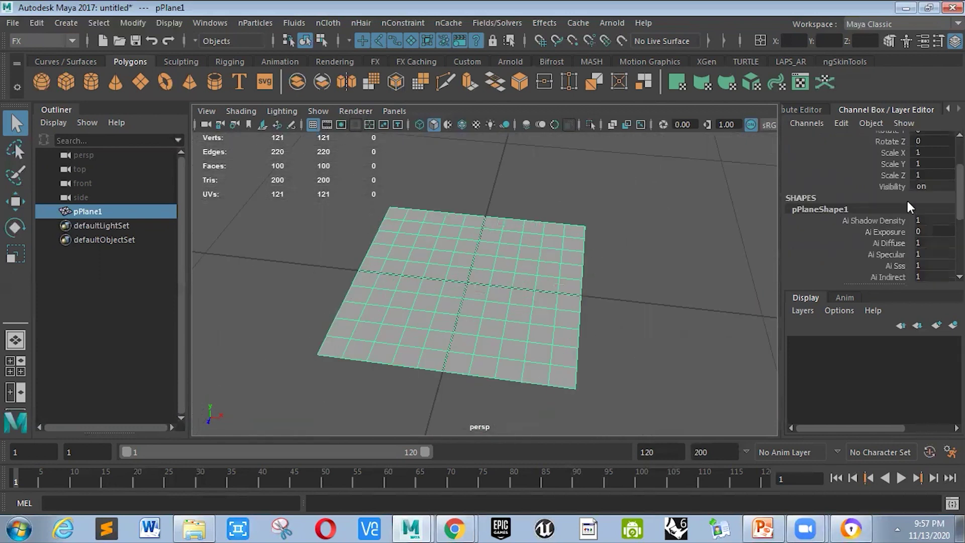
left_click(812, 266)
scroll(844, 249, "down", 2)
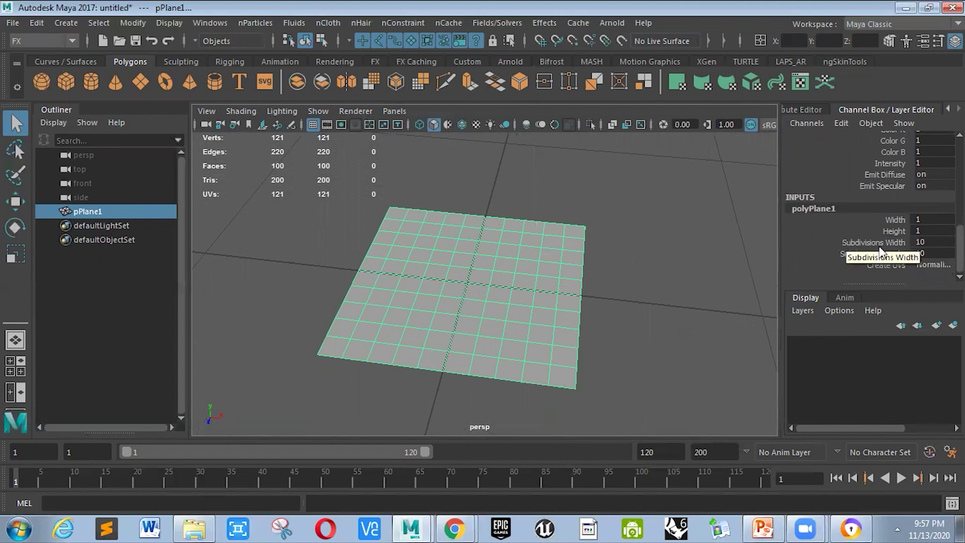
double_click(925, 241)
double_click(925, 254)
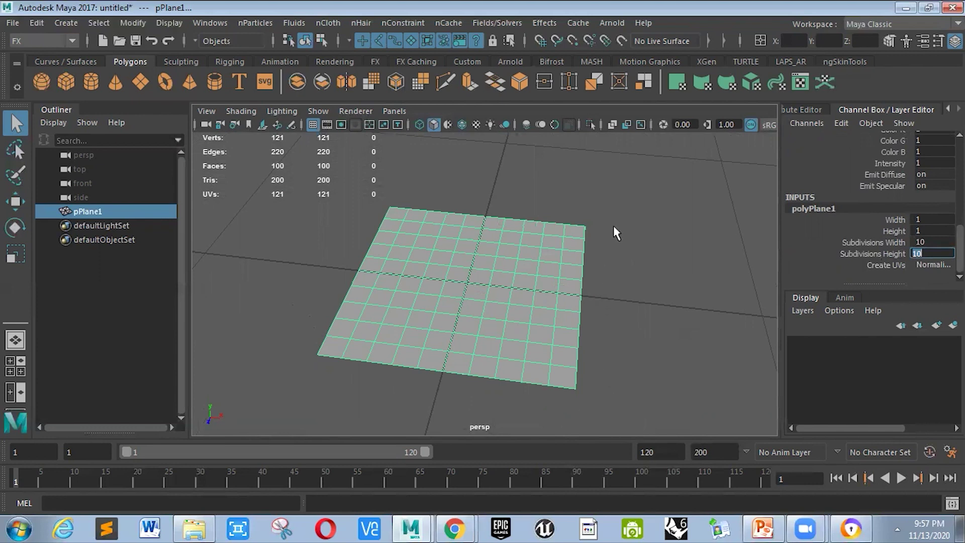
left_click(918, 242)
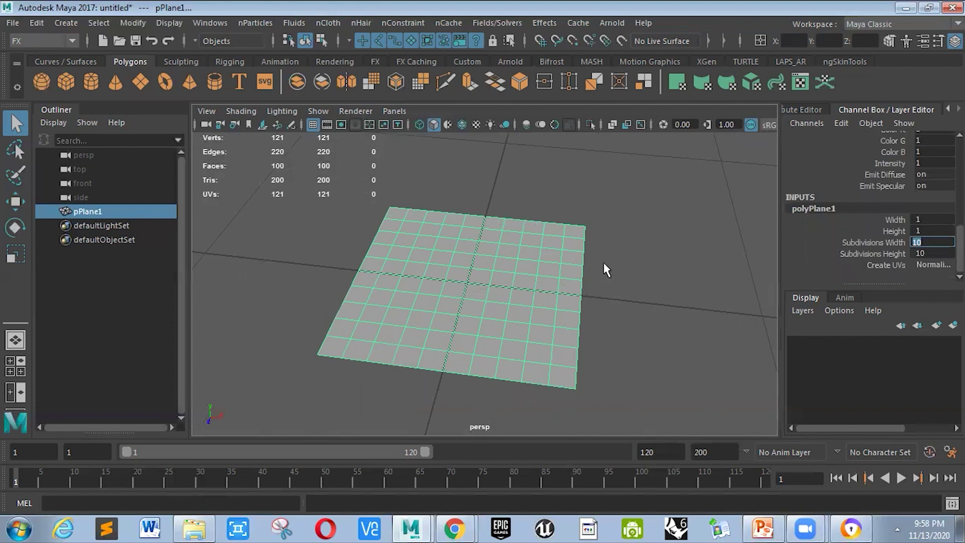
left_click(598, 219)
left_click(557, 241)
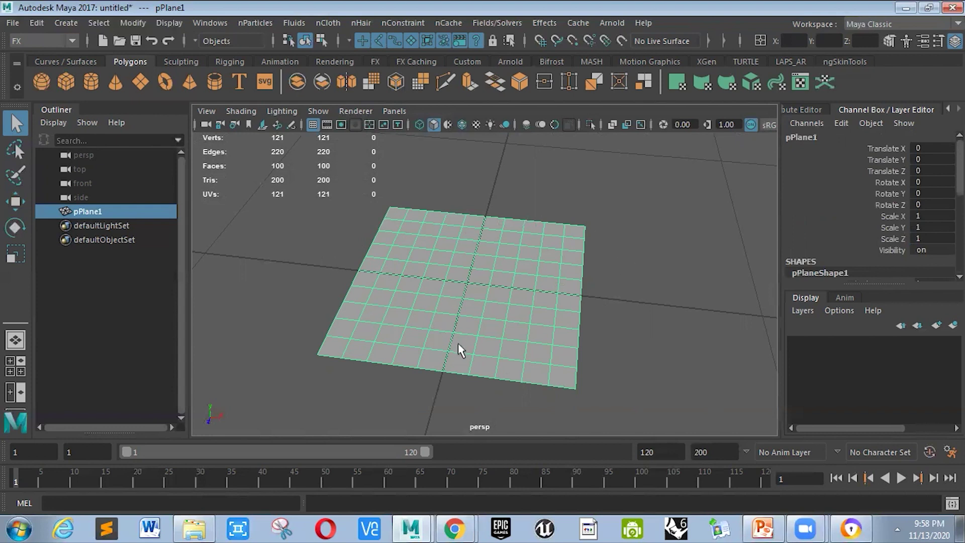
Increase the plane's Subdivisions Width and Subdivisions Height together to 38
scroll(881, 244, "down", 10)
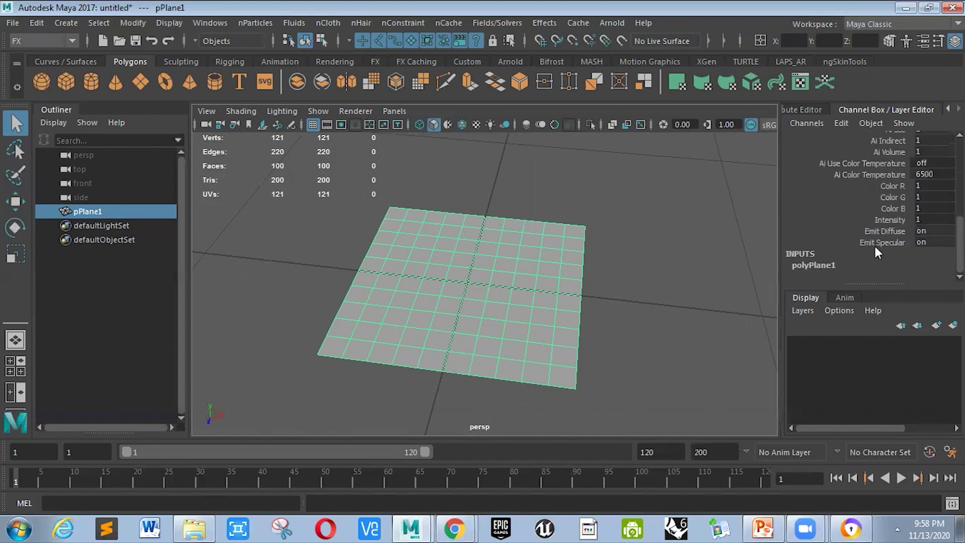
left_click(813, 265)
scroll(825, 253, "down", 3)
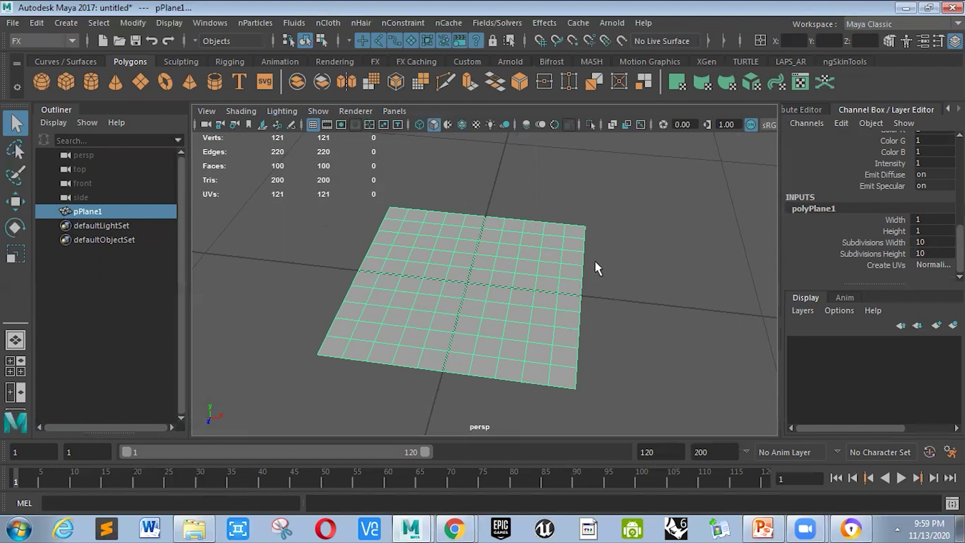
left_click_drag(873, 241, 873, 253)
middle_click_drag(566, 197, 716, 207)
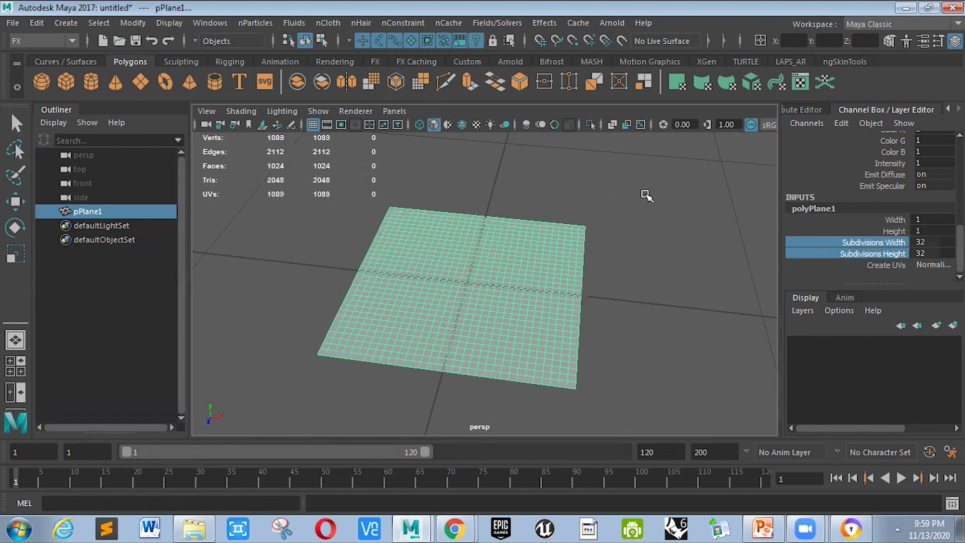
middle_click_drag(647, 196, 687, 197)
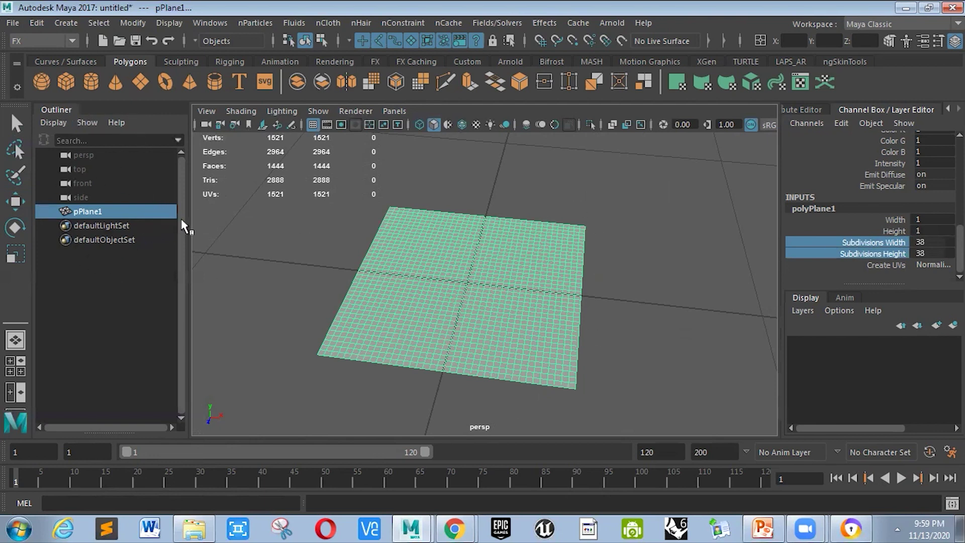
Widen the Outliner and rename the plane as kain
left_click_drag(186, 228, 208, 227)
double_click(147, 209)
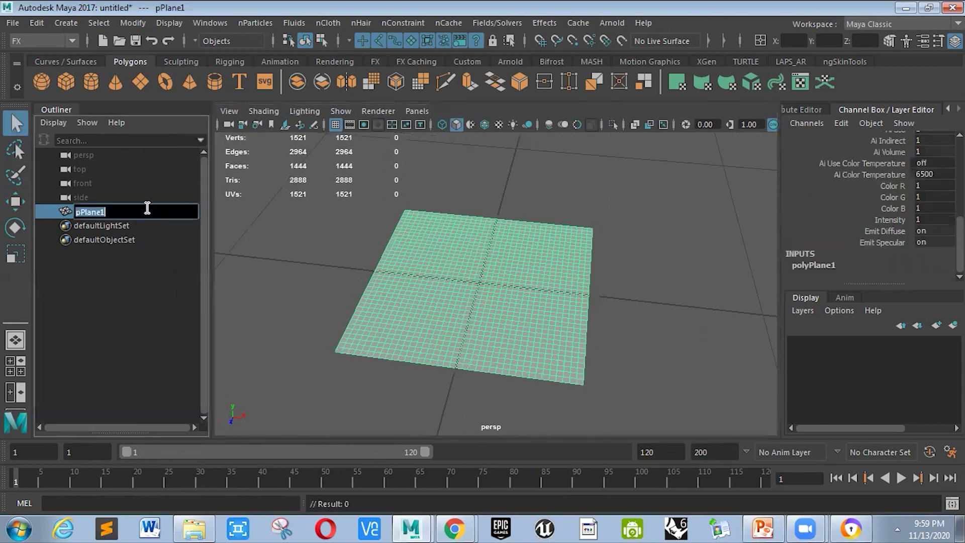
type("kain")
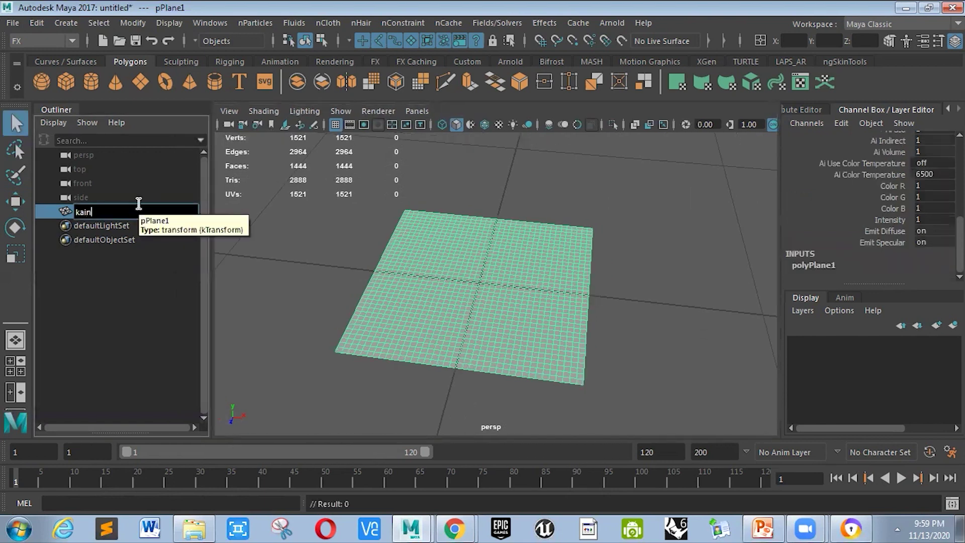
key("Return")
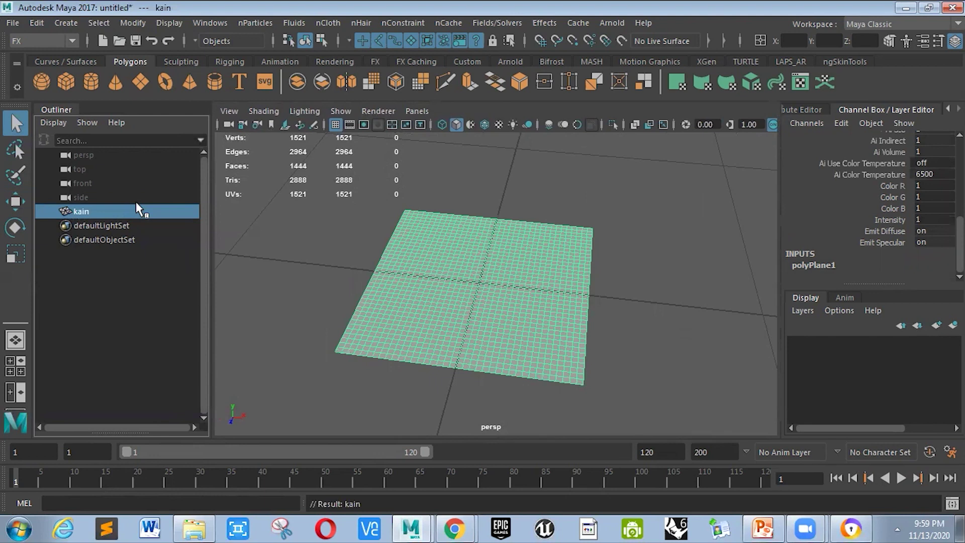
Move the kain plane straight up along the Y axis so it floats above the grid
left_click_drag(613, 210, 578, 289, "alt")
key("w")
left_click_drag(499, 272, 512, 109)
left_click_drag(545, 194, 552, 315, "alt")
Raise the kain plane's Subdivisions Width and Subdivisions Height together to 50
left_click(830, 265)
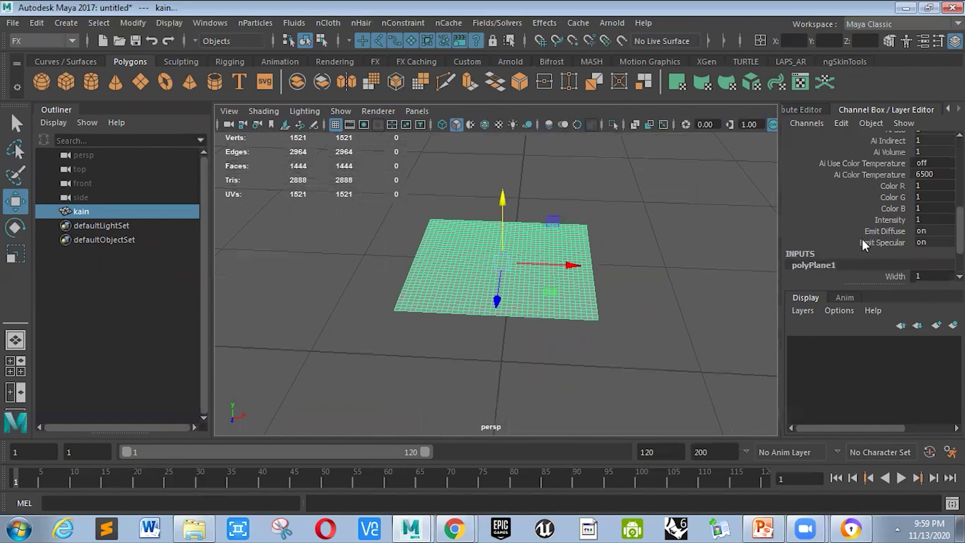
scroll(884, 246, "down", 2)
left_click_drag(897, 242, 897, 253)
middle_click_drag(475, 219, 625, 211)
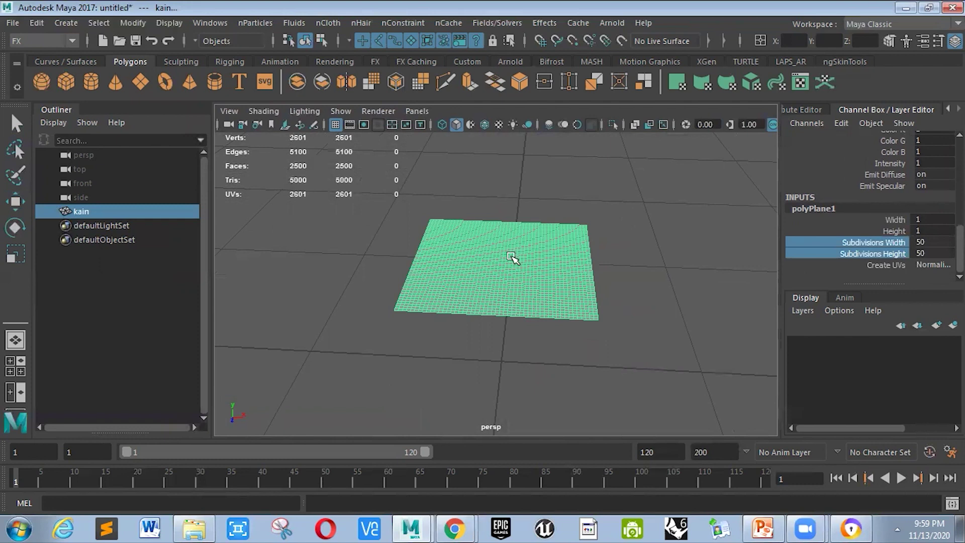
Scale the kain plane uniformly to about 2.889 and position it at a Translate Y of about 1.727
key("r")
scroll(670, 233, "up", 5)
scroll(578, 215, "down", 5)
mouse_move(577, 215)
left_mouse_down("alt")
mouse_move(501, 196)
mouse_move(497, 176)
mouse_move(536, 207)
mouse_move(573, 217)
mouse_move(562, 223)
left_mouse_up("alt")
key("w")
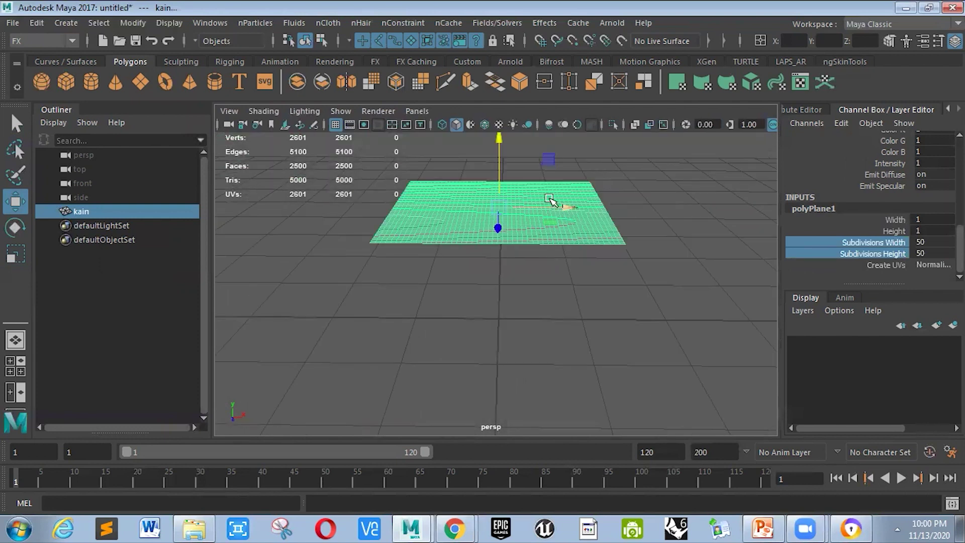
left_click_drag(565, 157, 596, 210, "alt")
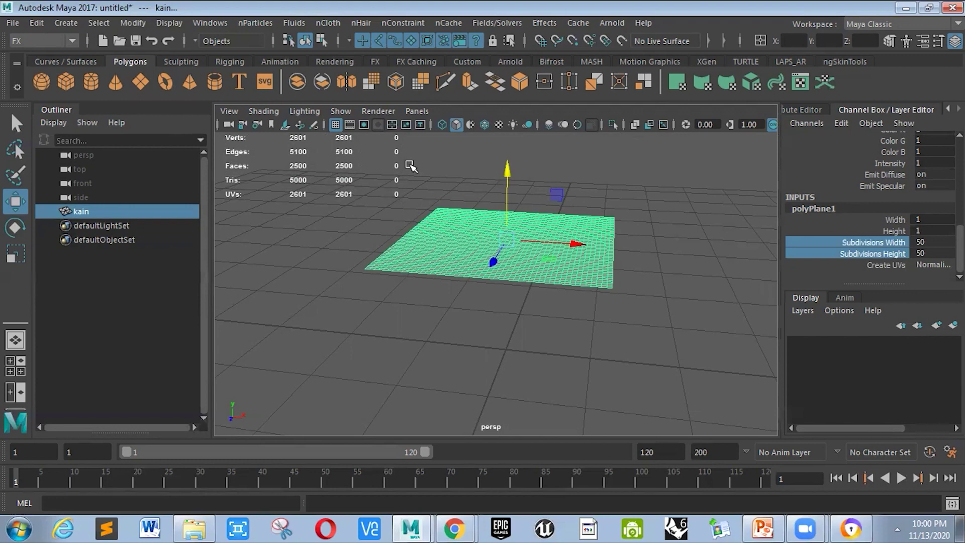
Choose the FX menu set so that the simulation commands are available
left_click(22, 39)
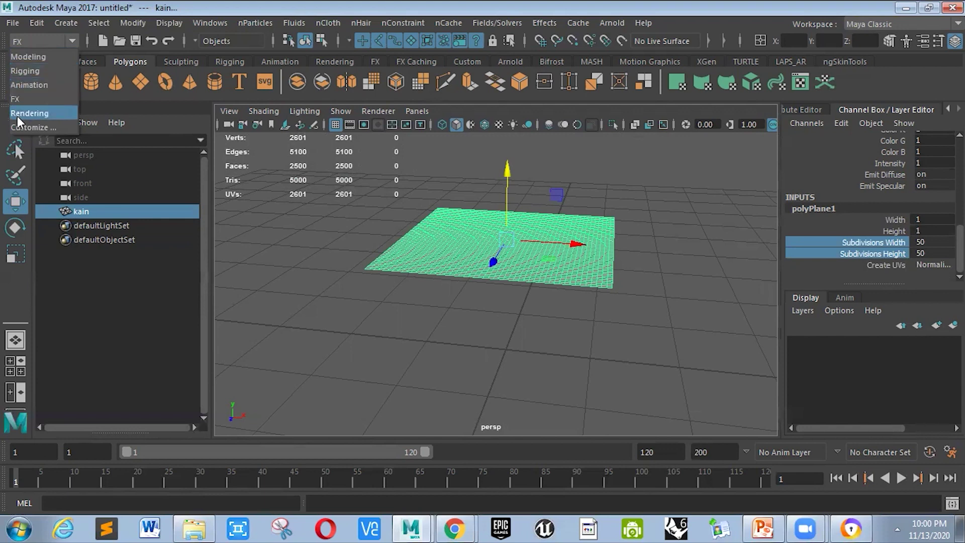
left_click(38, 40)
left_click(39, 40)
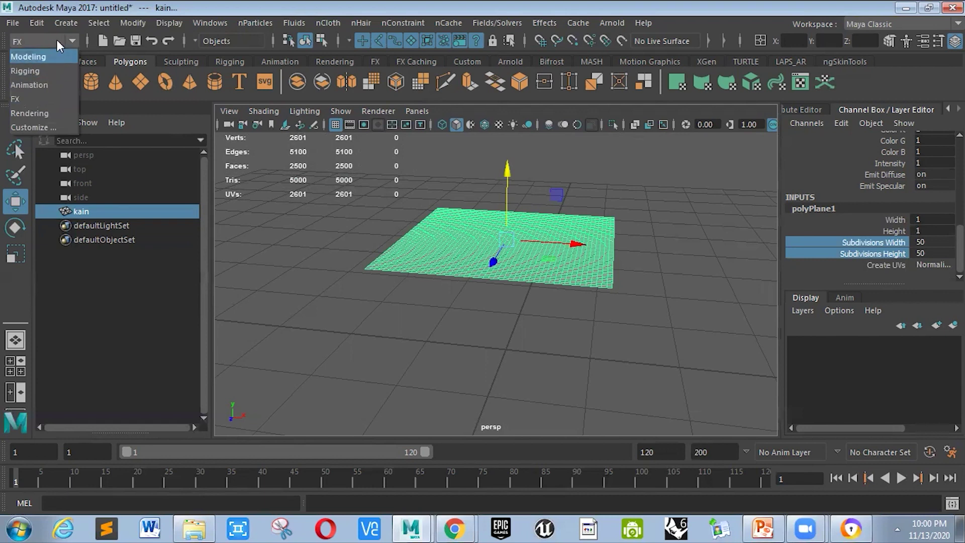
left_click(29, 43)
left_click(29, 42)
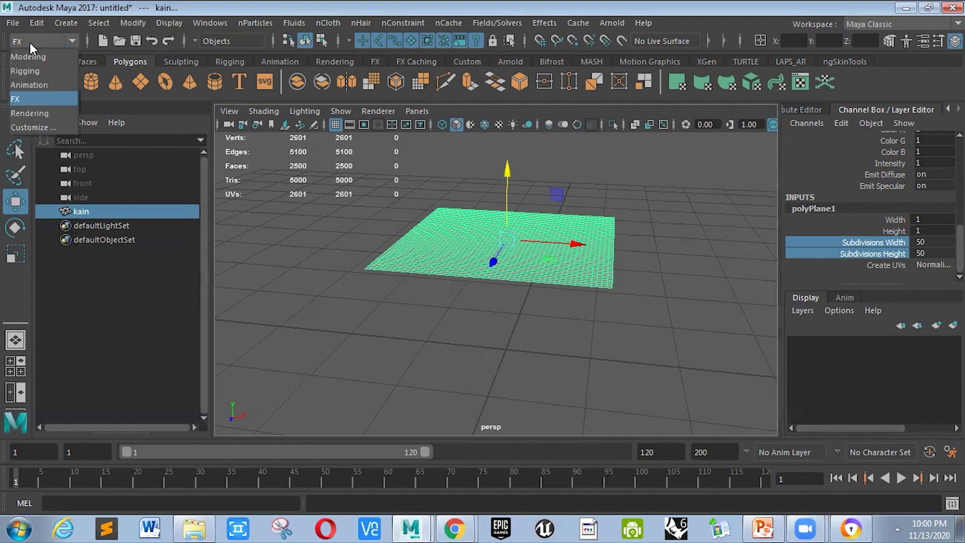
left_click(22, 97)
Turn the kain plane into an nCloth object
left_click(335, 23)
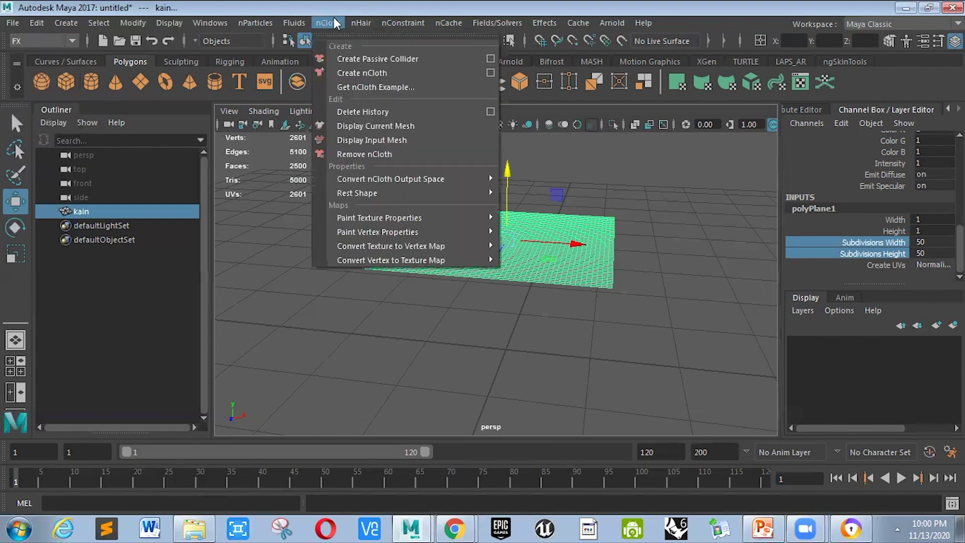
left_click(377, 9)
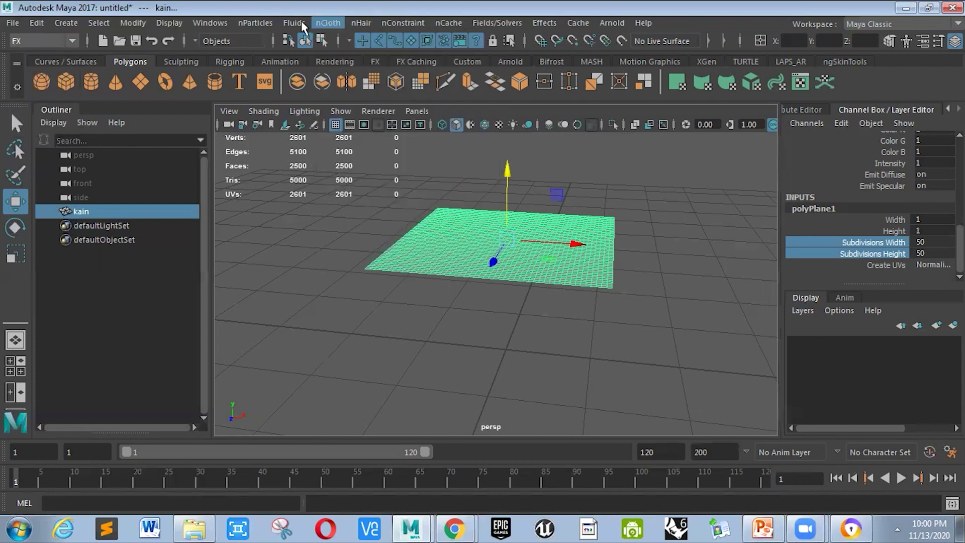
left_click(328, 24)
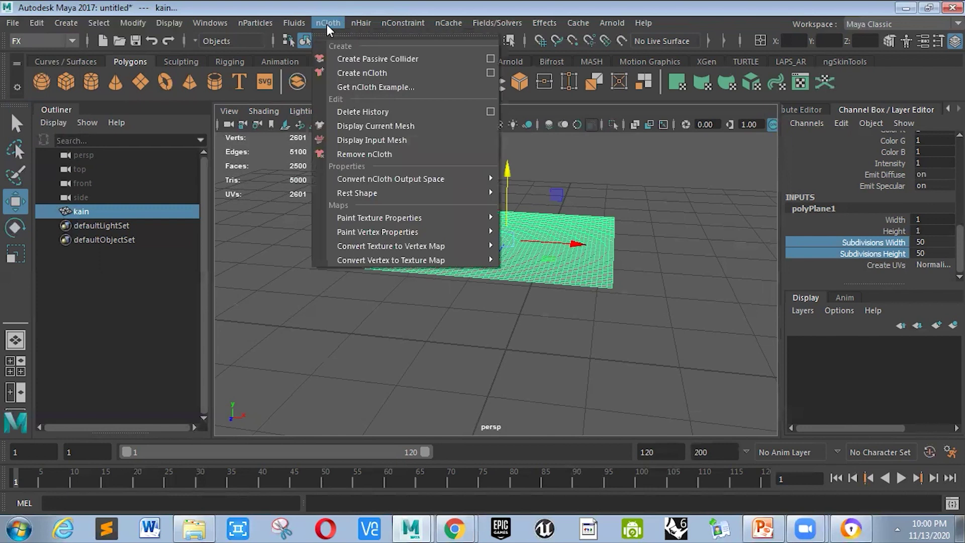
mouse_move(612, 23)
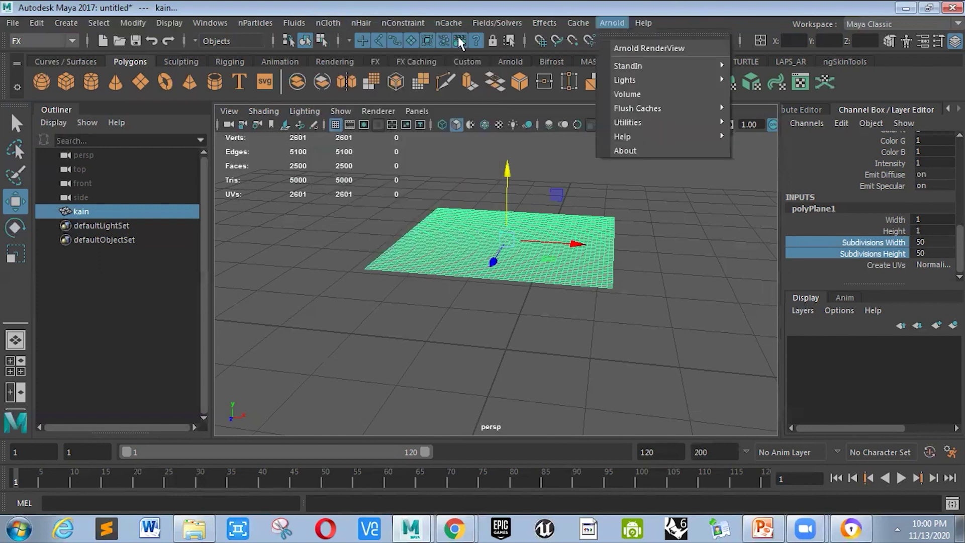
mouse_move(336, 29)
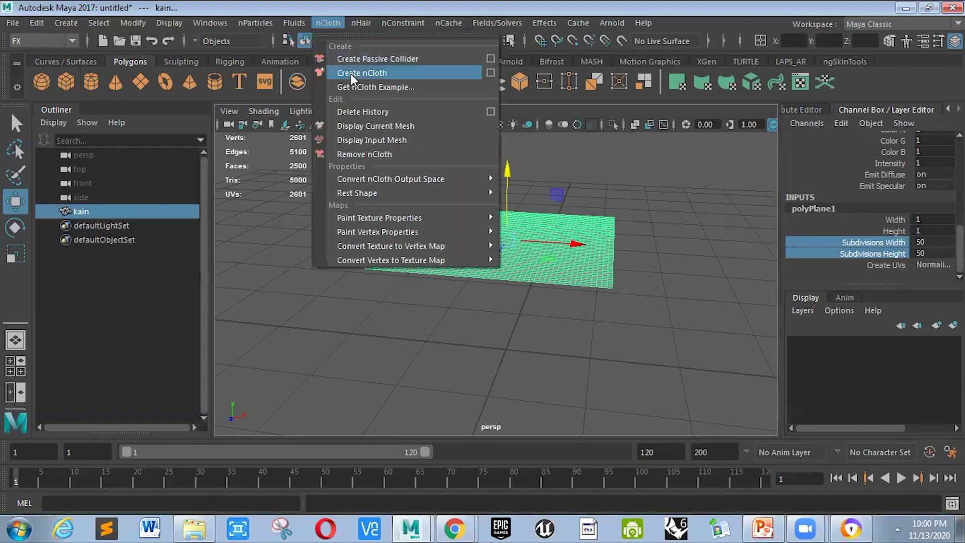
left_click(518, 230)
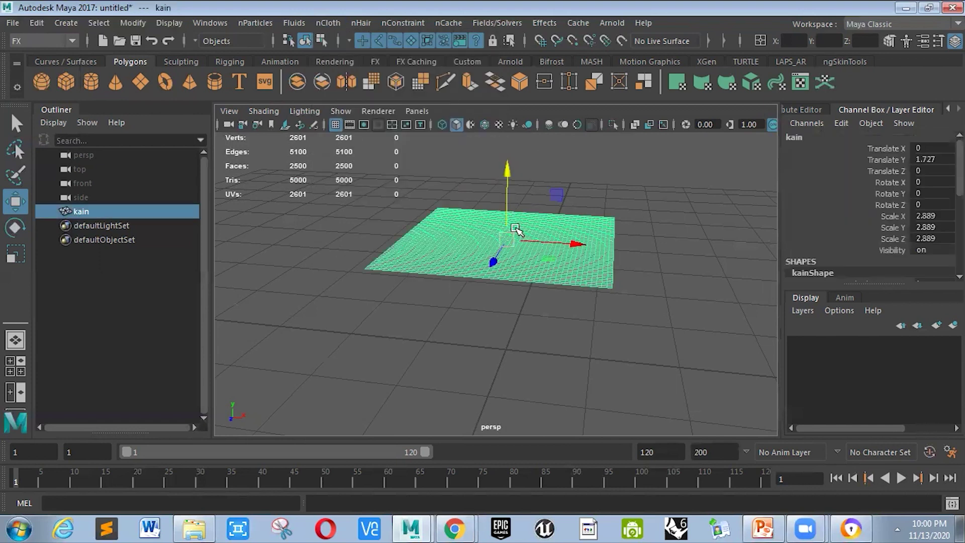
left_click(328, 22)
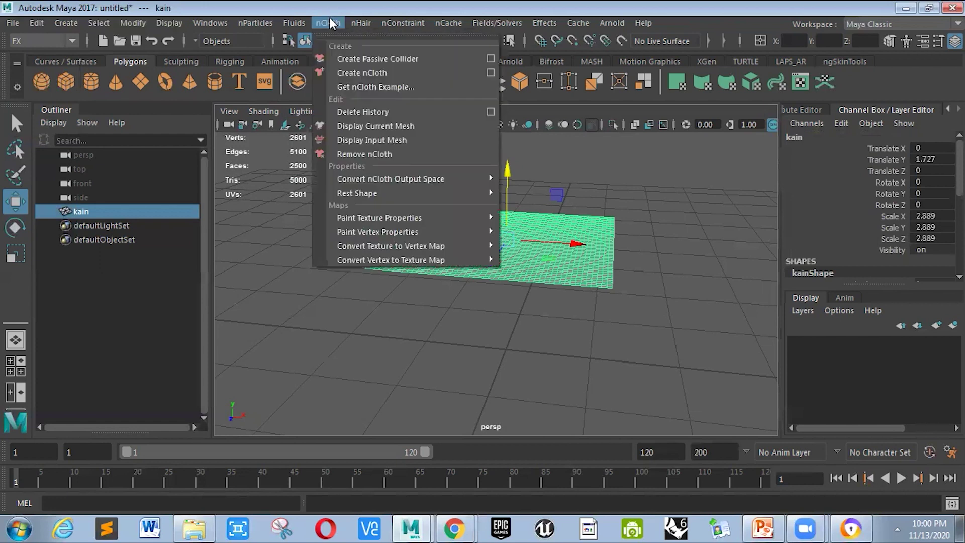
left_click(368, 73)
Play the simulation to watch the kain cloth fall, stop it around frame 50 and return to frame 1
scroll(562, 302, "up", 4)
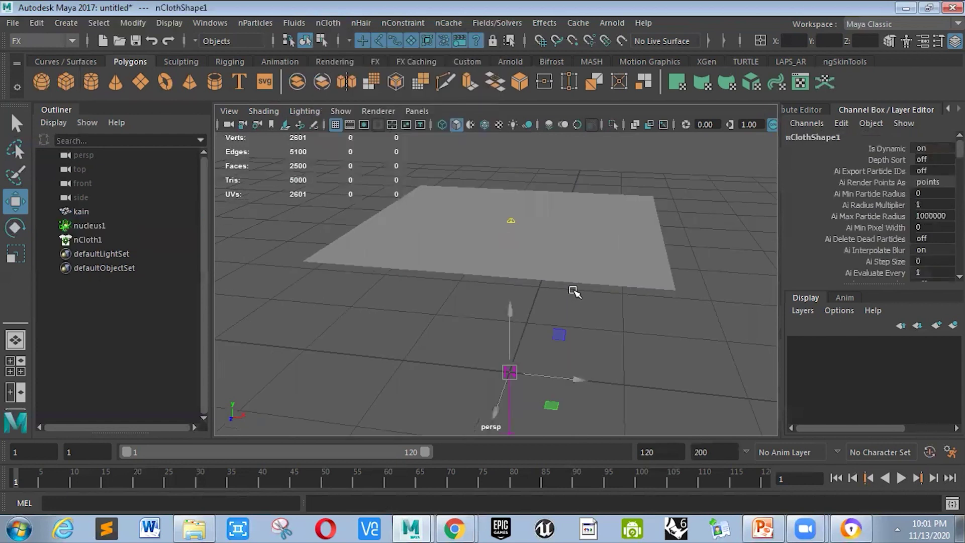
scroll(593, 331, "down", 3)
scroll(601, 367, "up", 2)
left_click_drag(598, 371, 611, 372, "alt")
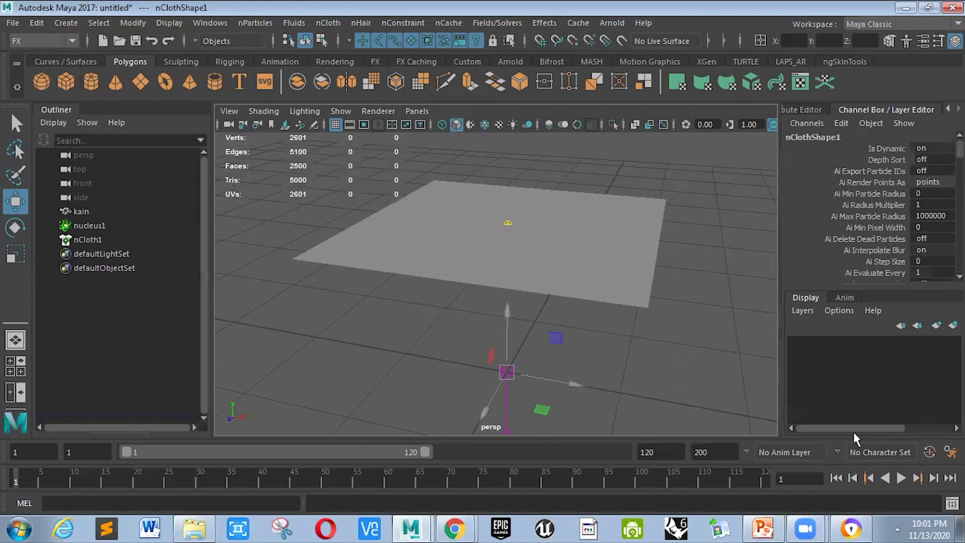
left_click(903, 478)
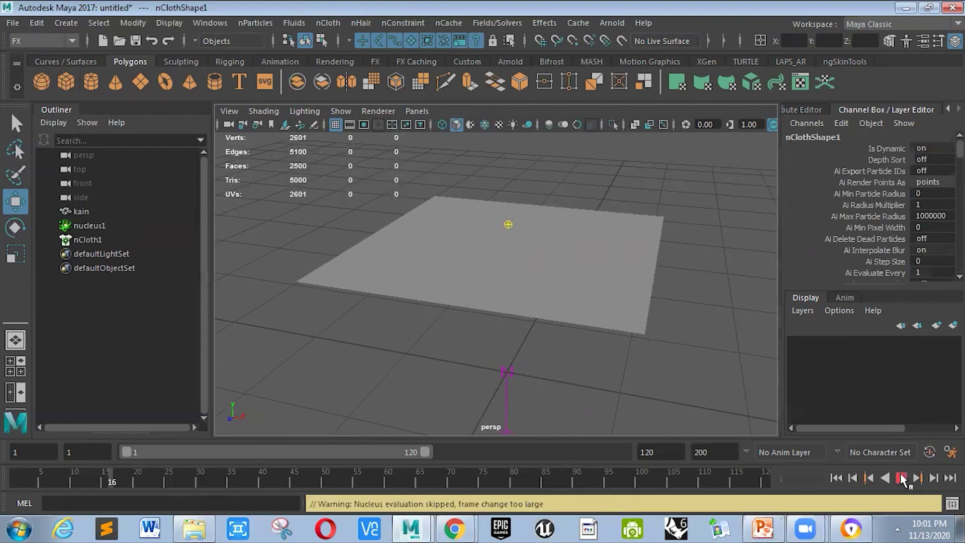
left_click(903, 478)
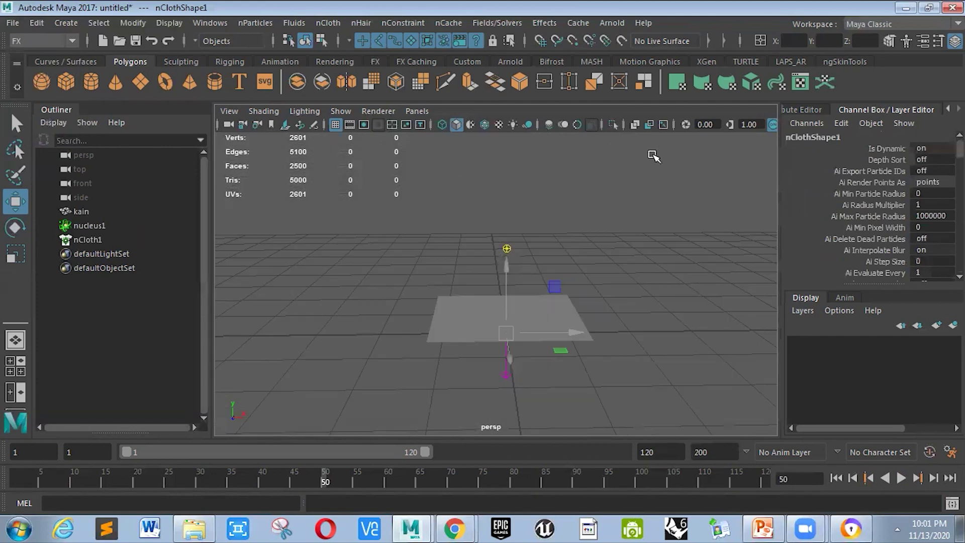
left_click(20, 474)
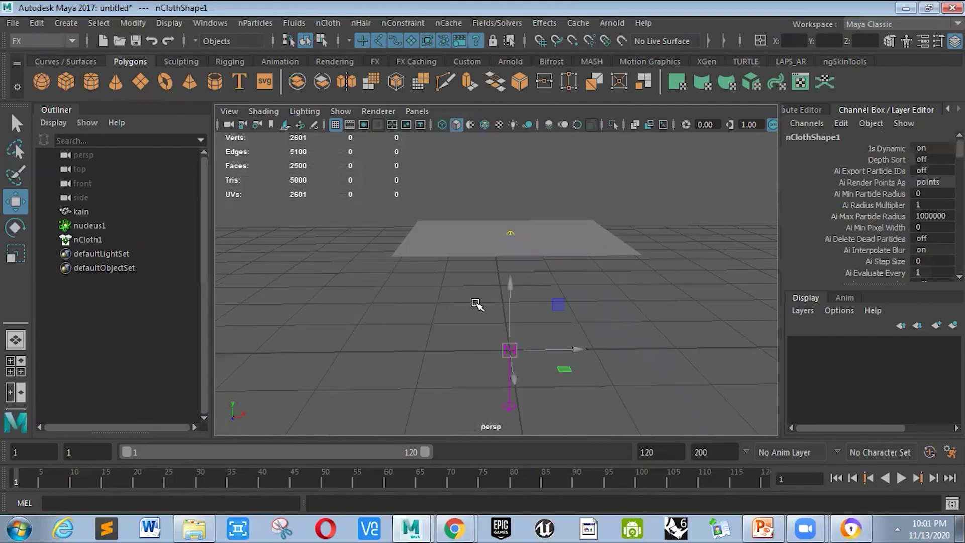
Replay the cloth's fall from another viewing angle, stop it around frame 67 and rewind to the first frame
left_click_drag(441, 383, 377, 355, "alt")
left_click_drag(425, 313, 392, 327, "alt")
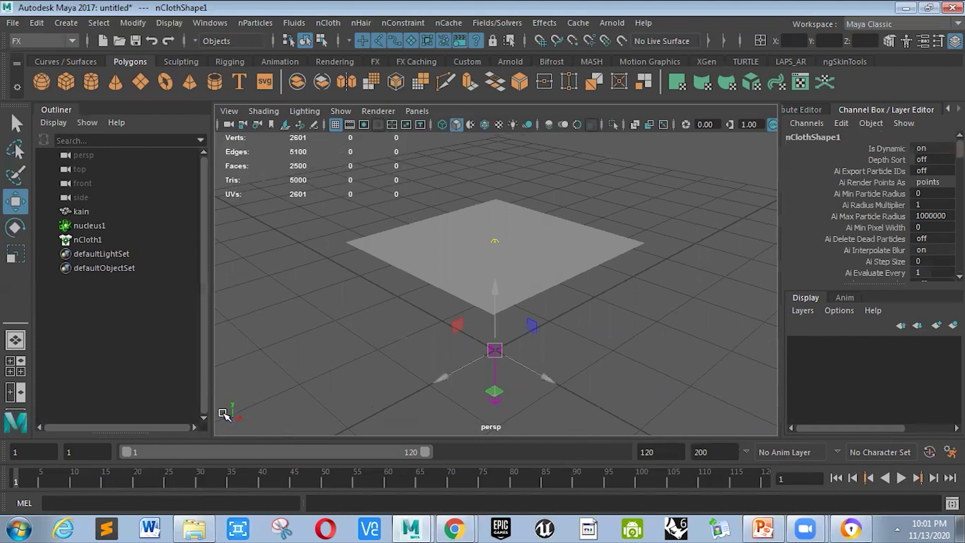
left_click_drag(223, 415, 281, 410, "alt")
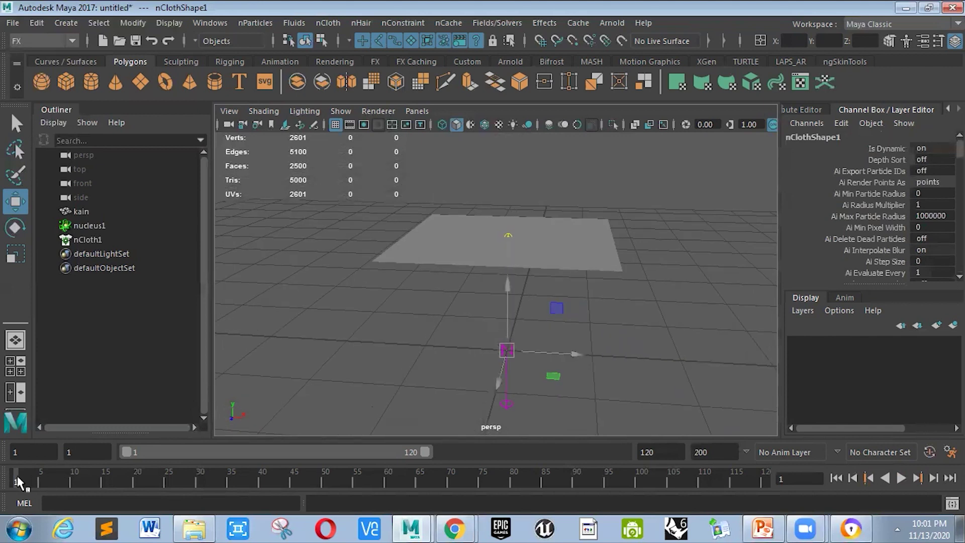
left_click(902, 477)
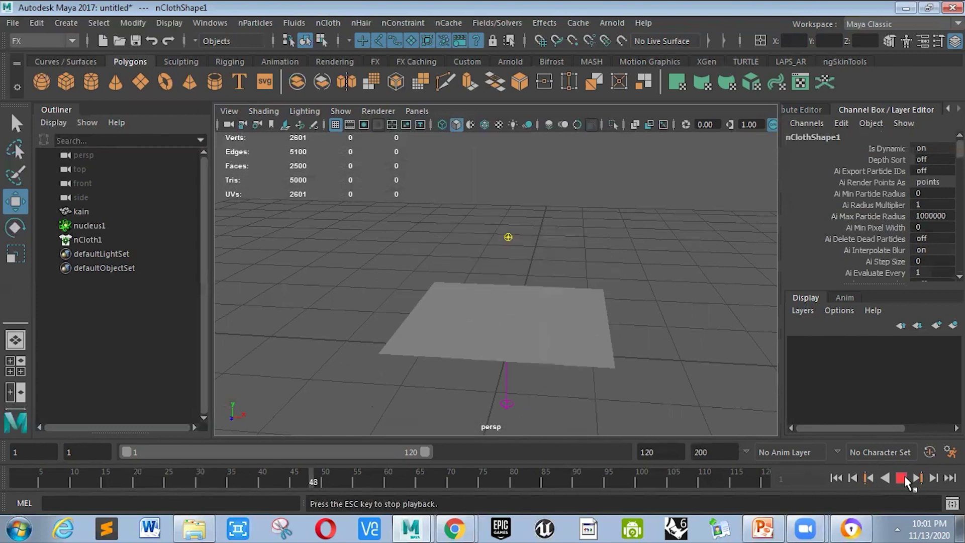
left_click(902, 477)
middle_click_drag(634, 334, 634, 290, "alt")
scroll(633, 291, "up", 3)
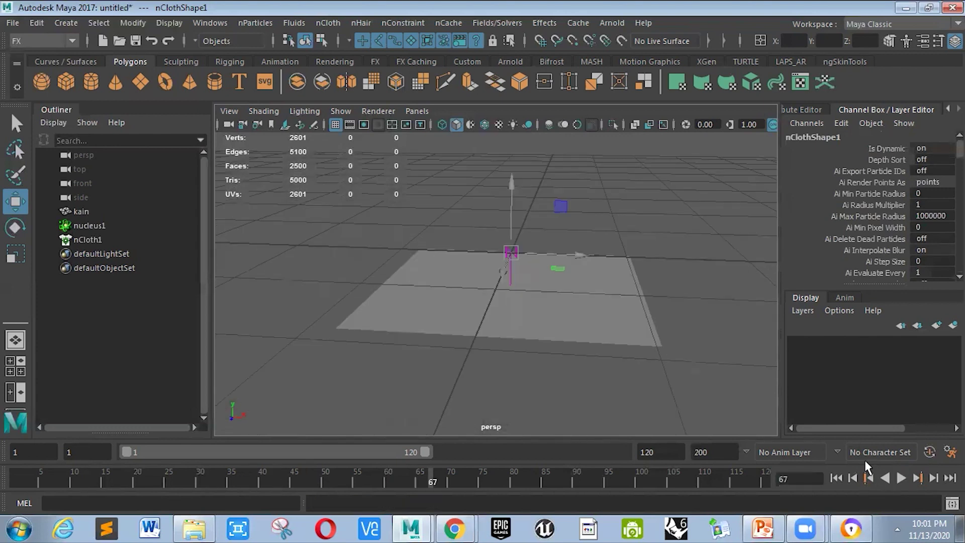
left_click(835, 478)
scroll(608, 281, "down", 3)
middle_click_drag(591, 236, 596, 296, "alt")
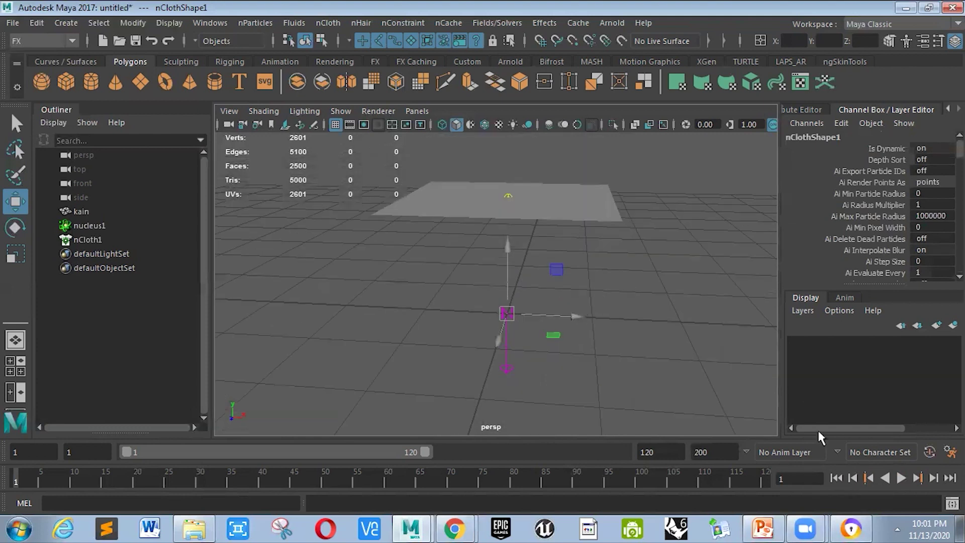
Examine the kain, nucleus1 and nCloth1 nodes of the cloth setup by selecting them one after another in the Outliner
left_click(417, 199)
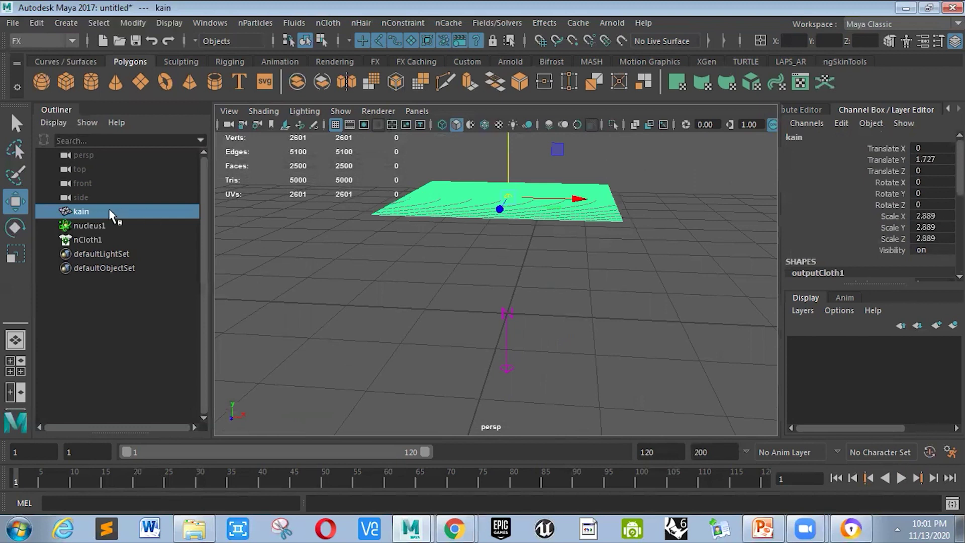
left_click(78, 226)
left_click(83, 213)
left_click(86, 227)
left_click(92, 235)
left_click(90, 226)
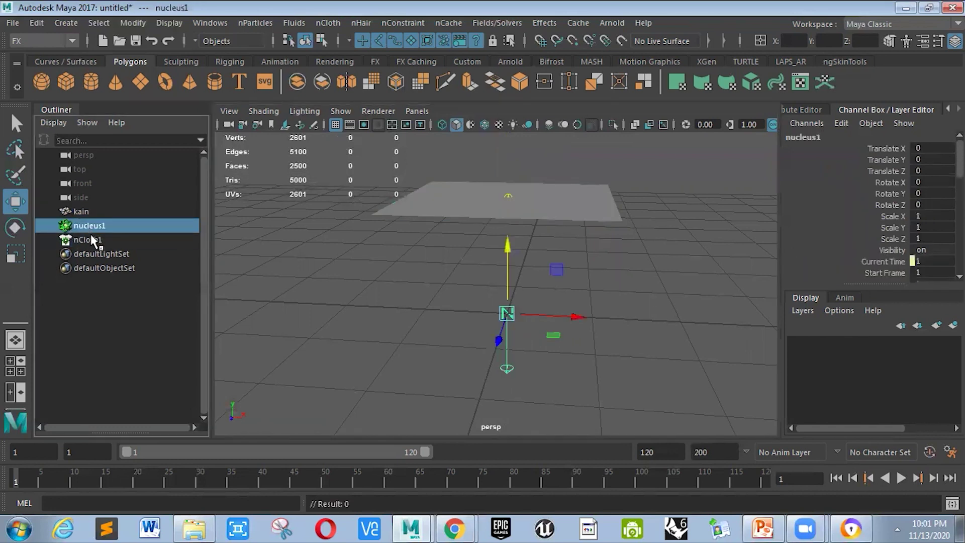
left_click(93, 213)
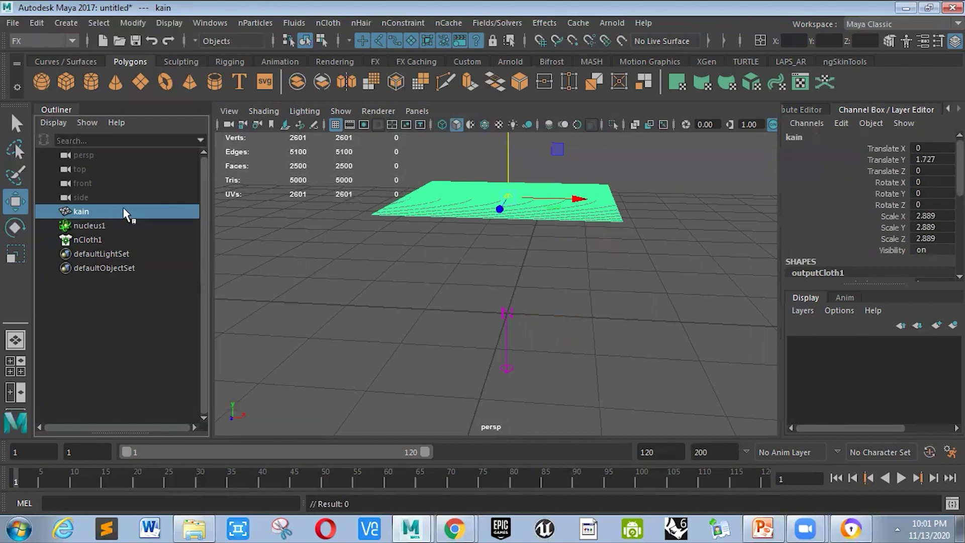
left_click(83, 225)
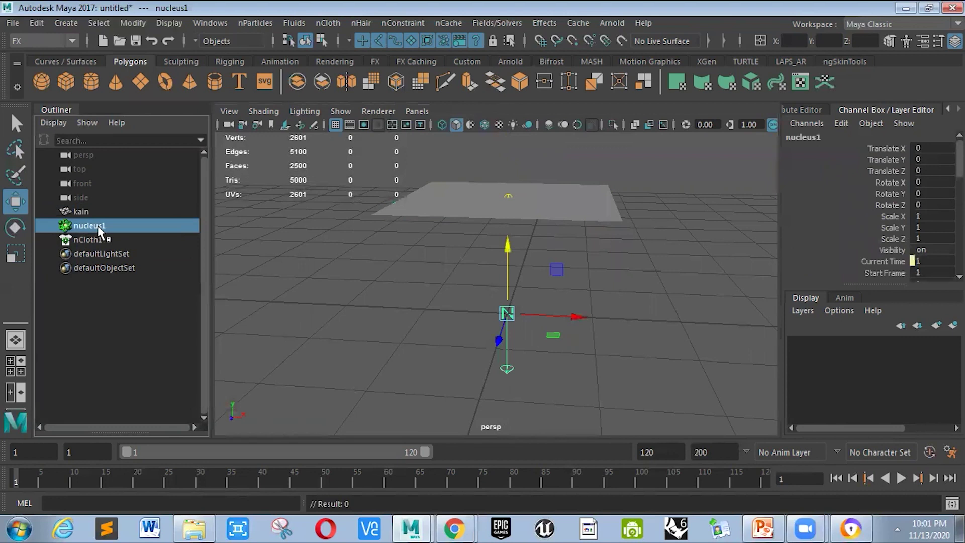
left_click(86, 239)
left_click(85, 226)
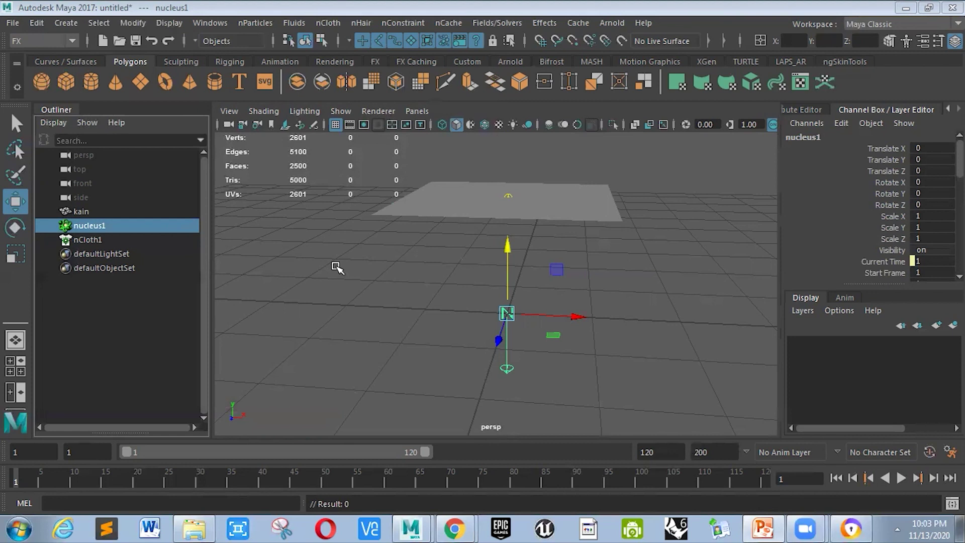
left_click(450, 211)
left_click(629, 272)
left_click(483, 190)
left_click(600, 267)
left_click(563, 185)
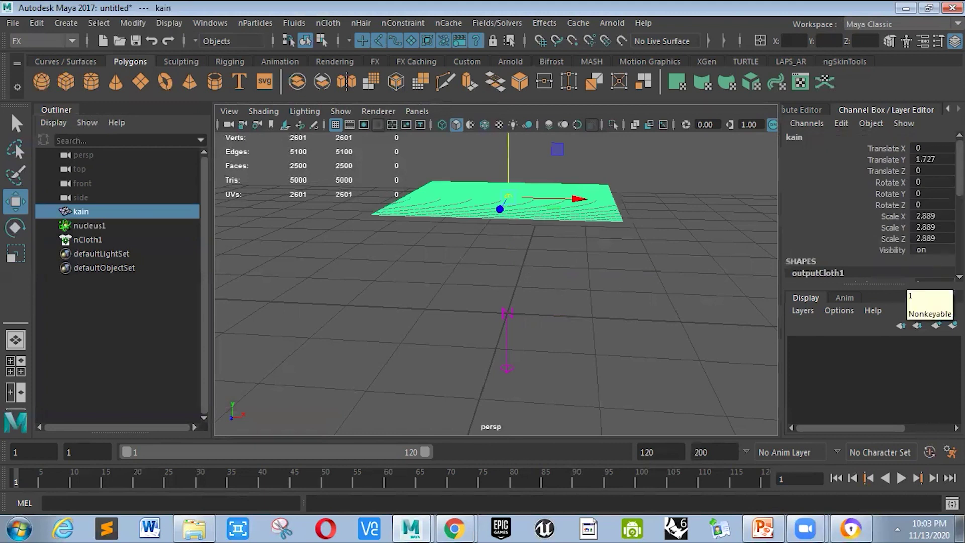
Create a polygon sphere at the origin, beneath the kain cloth
left_click(396, 255)
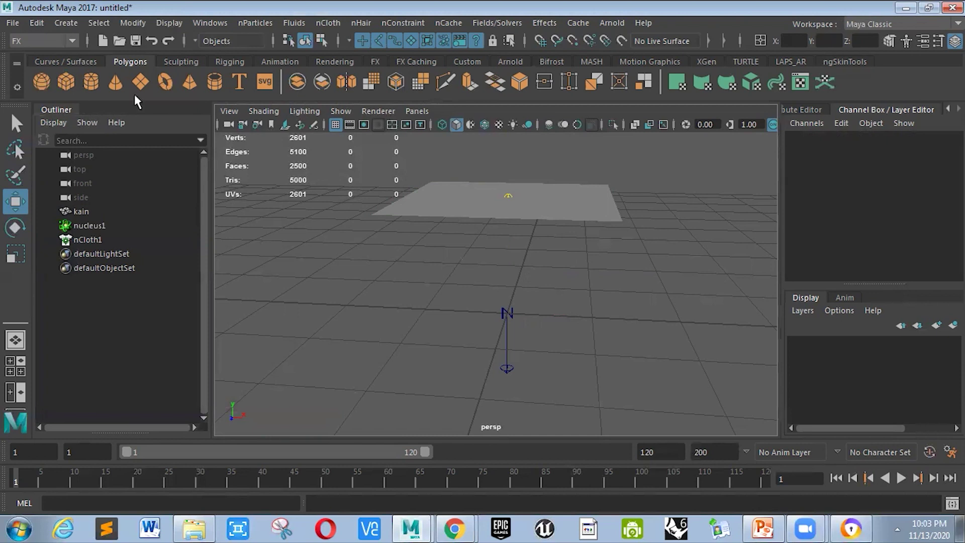
left_click(41, 81)
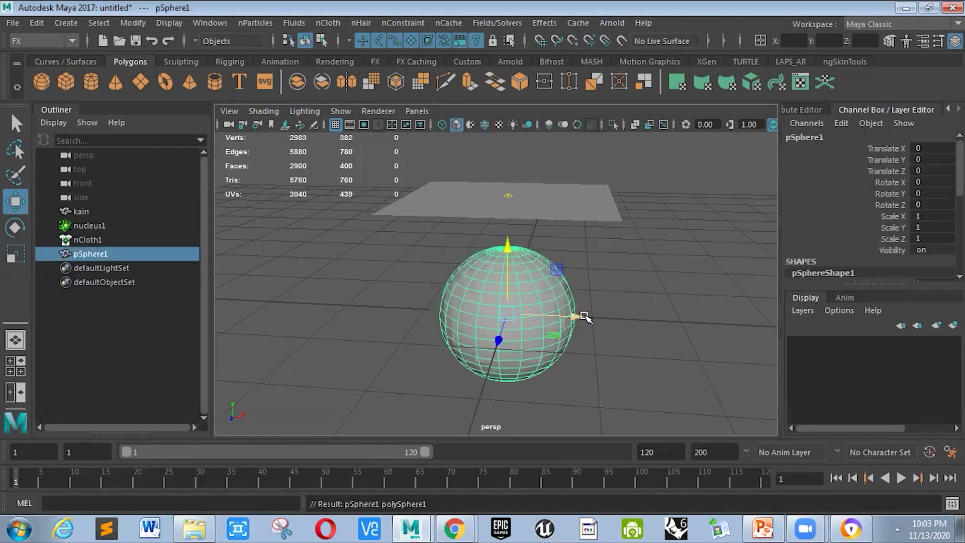
scroll(584, 316, "up", 3)
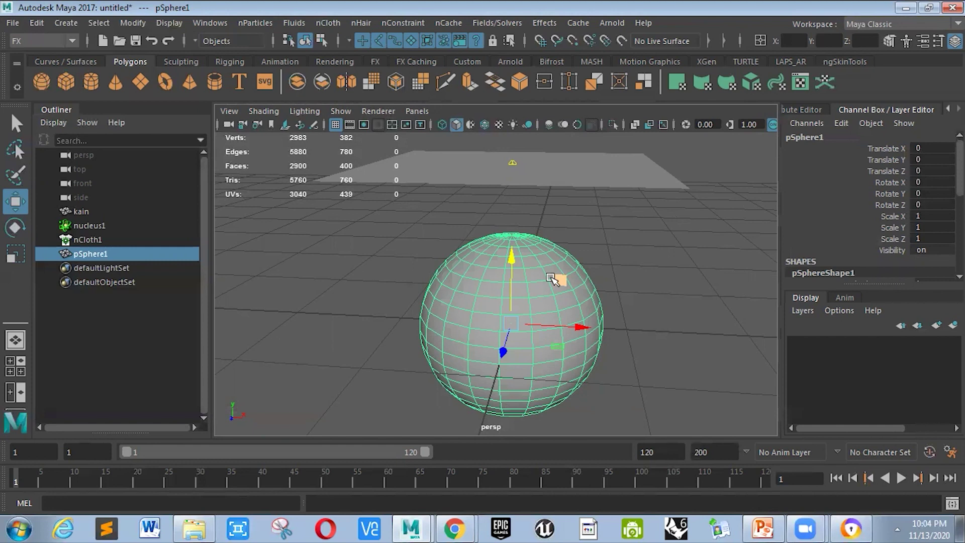
left_click(648, 248)
scroll(603, 250, "up", 3)
scroll(593, 229, "down", 2)
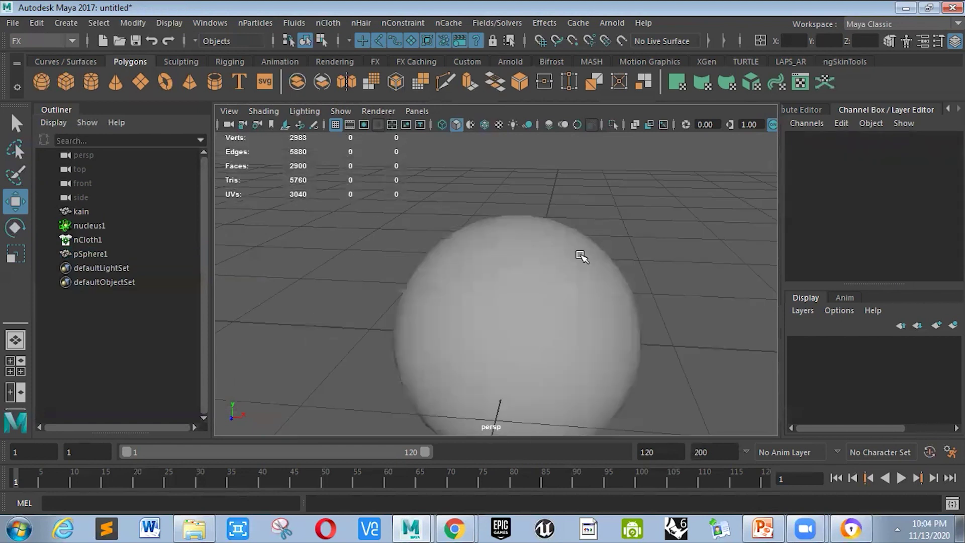
scroll(583, 258, "up", 3)
scroll(578, 256, "down", 4)
scroll(502, 276, "up", 4)
scroll(533, 279, "down", 2)
scroll(557, 297, "down", 4)
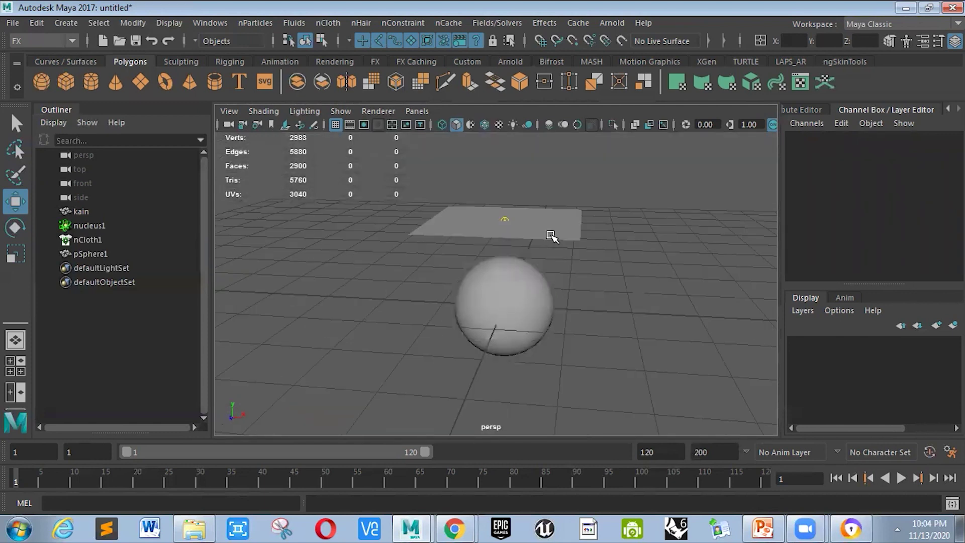
Make the sphere under the cloth a passive collider
left_click(551, 236)
scroll(562, 271, "up", 3)
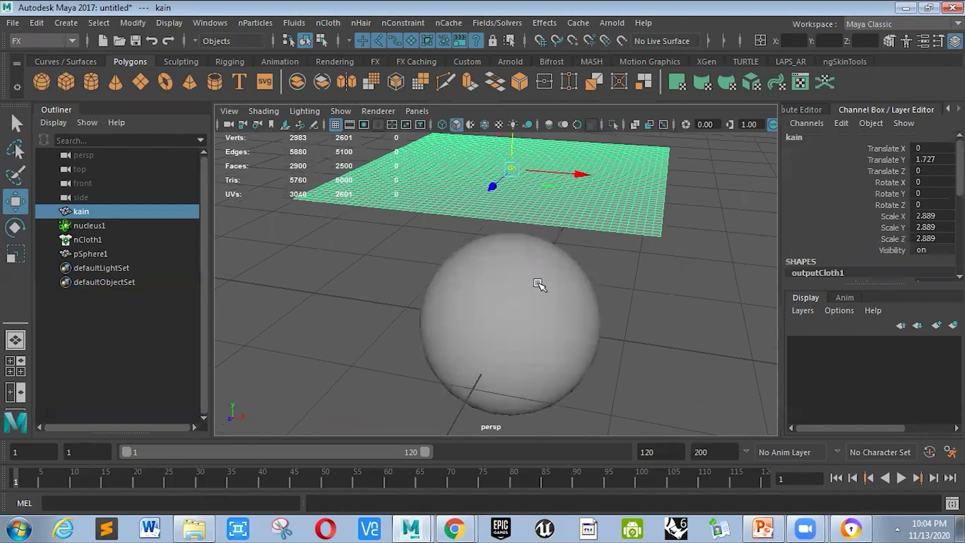
left_click(537, 284)
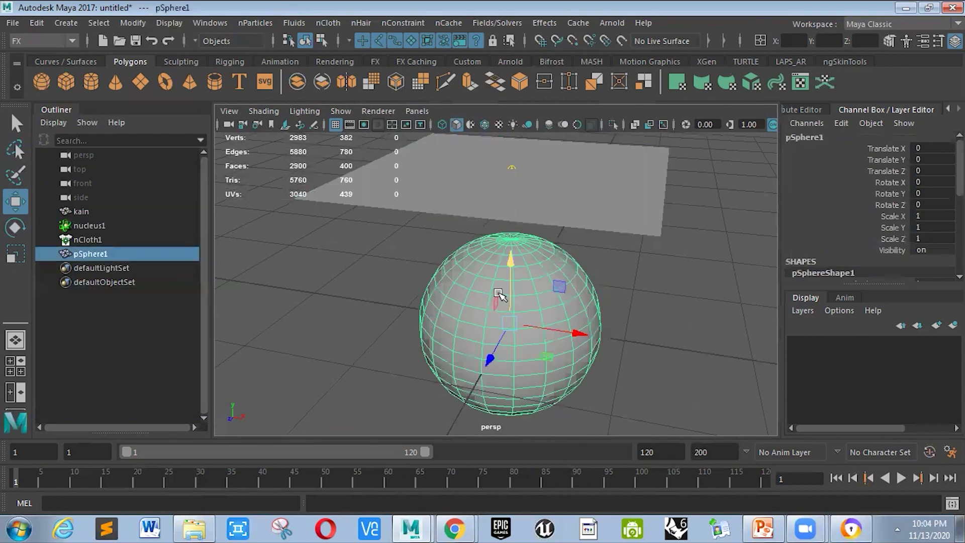
left_click(333, 26)
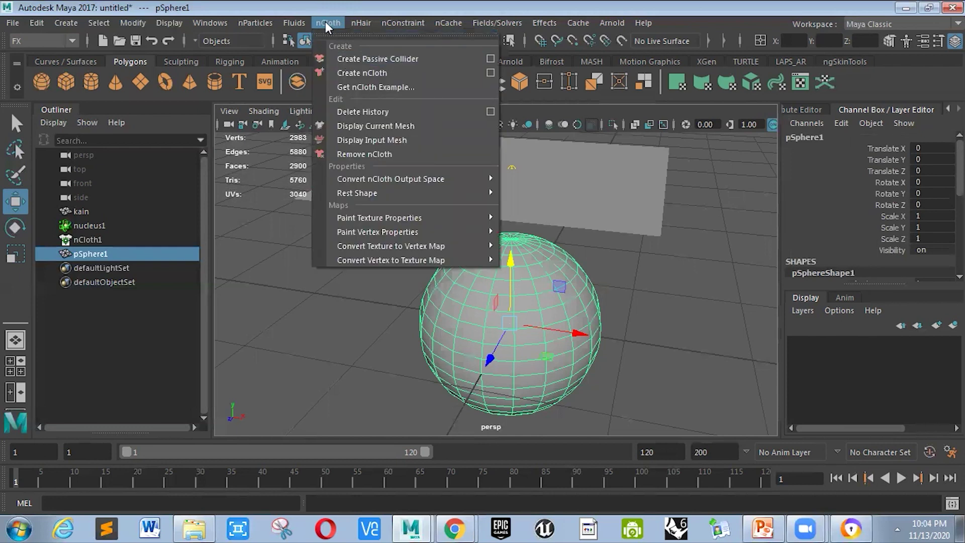
left_click(362, 60)
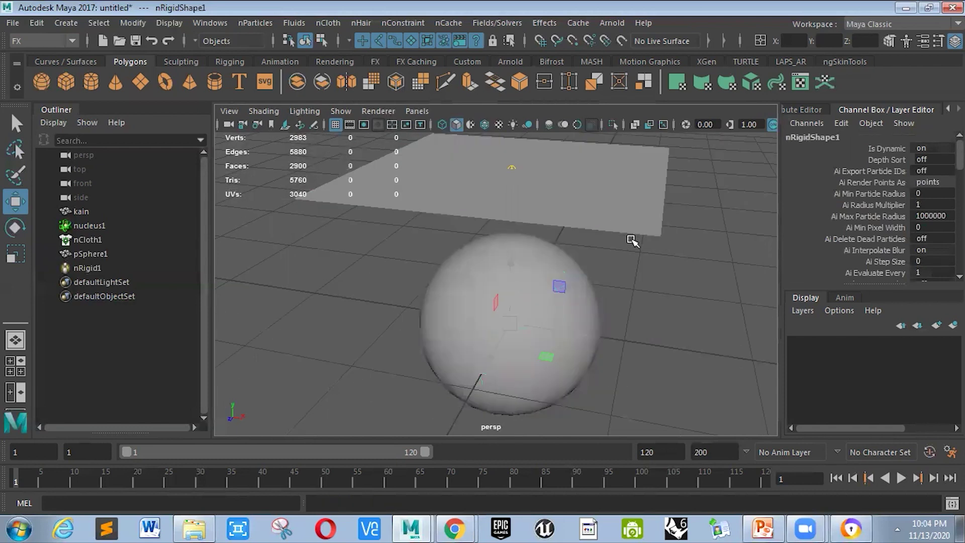
Play the simulation of the cloth falling onto the sphere, stop it around frame 108 and inspect the drape up close
left_click(901, 478)
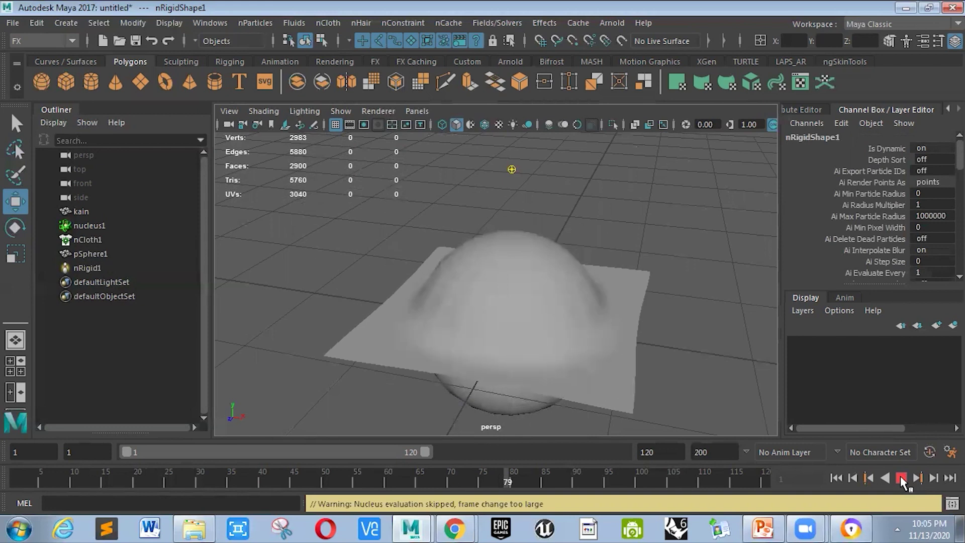
left_click(901, 479)
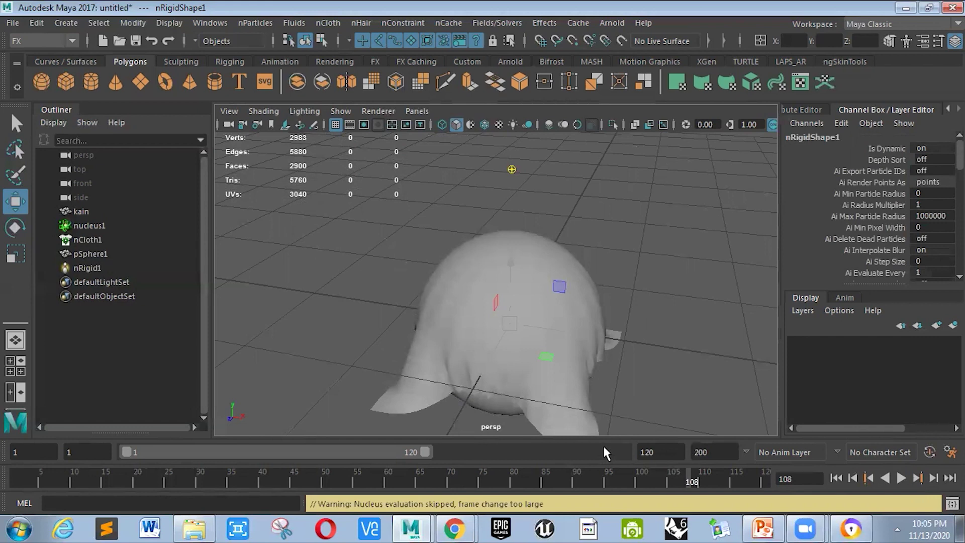
left_click(652, 265)
scroll(651, 264, "up", 3)
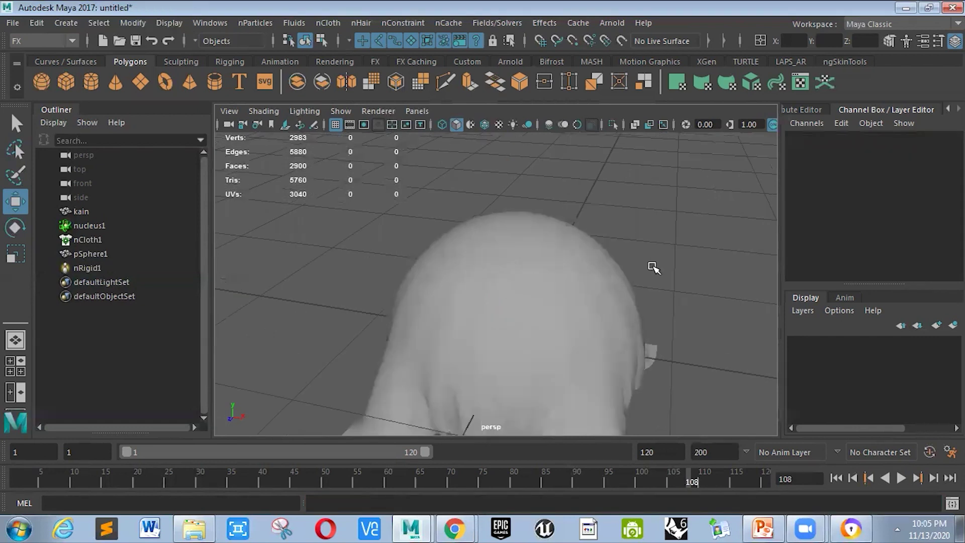
Select the kain cloth and set the timeline's playback speed to Play Every Frame, Free
scroll(603, 315, "down", 4)
left_click_drag(528, 314, 669, 262, "alt")
right_click(653, 475)
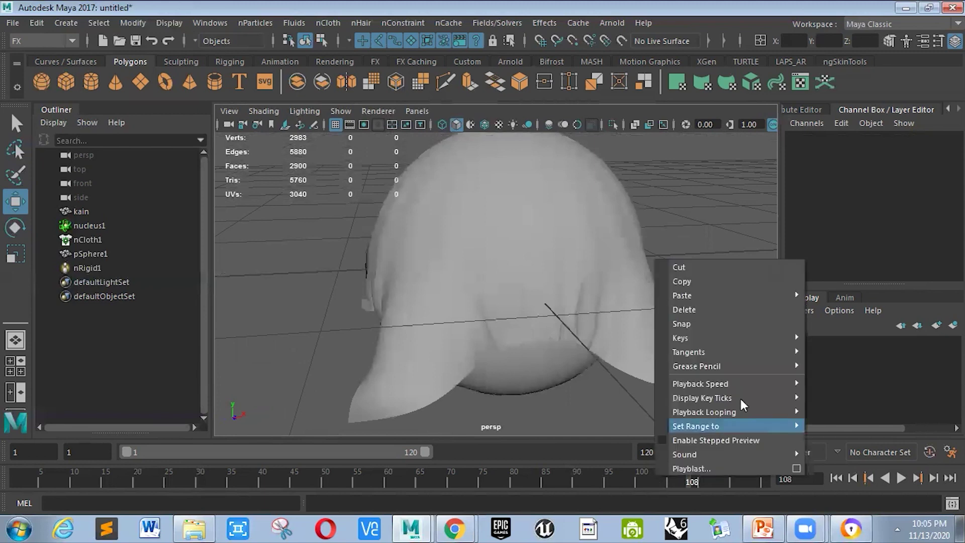
mouse_move(774, 384)
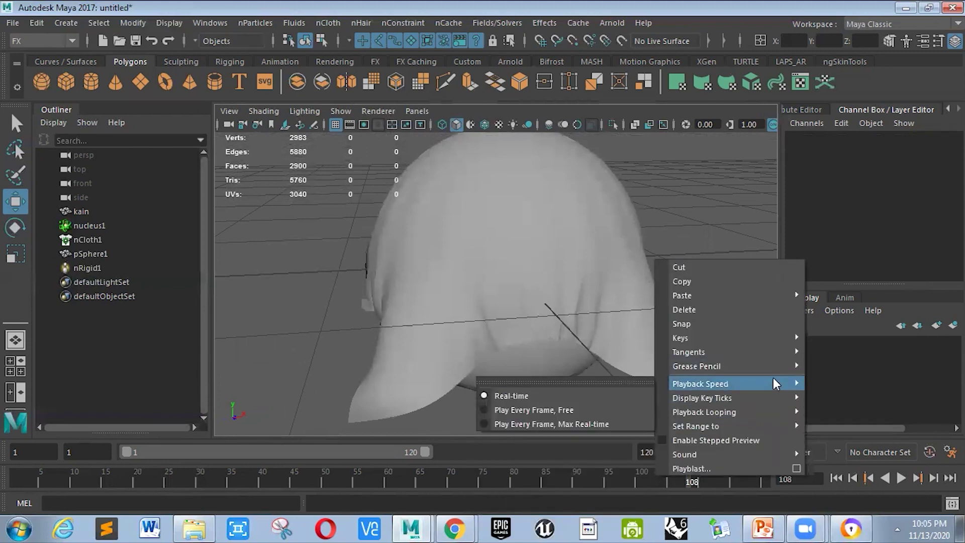
left_click(305, 278)
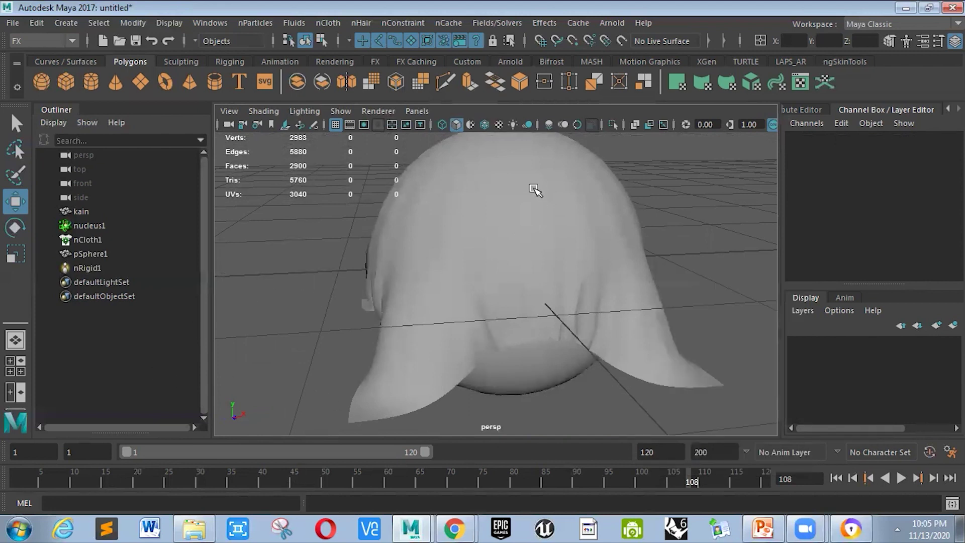
left_click(447, 226)
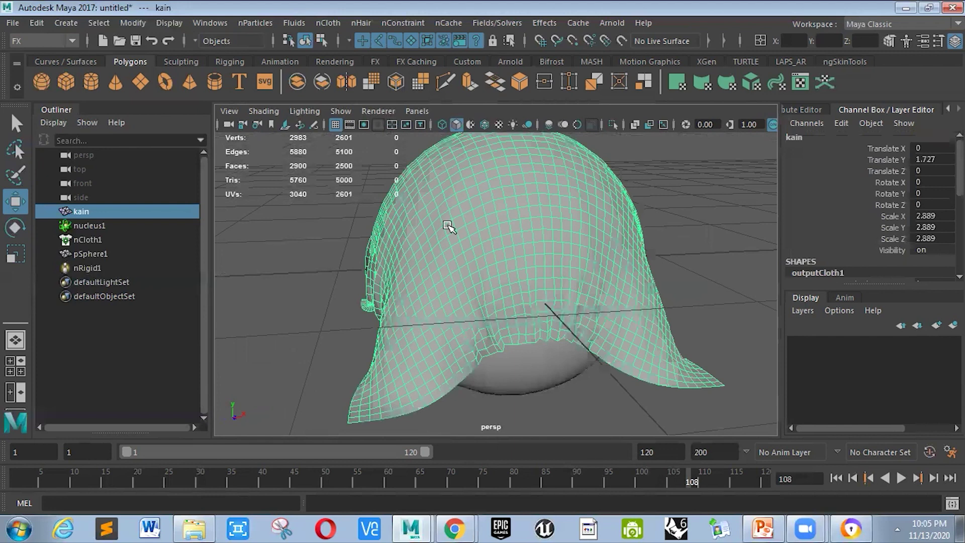
right_click(318, 480)
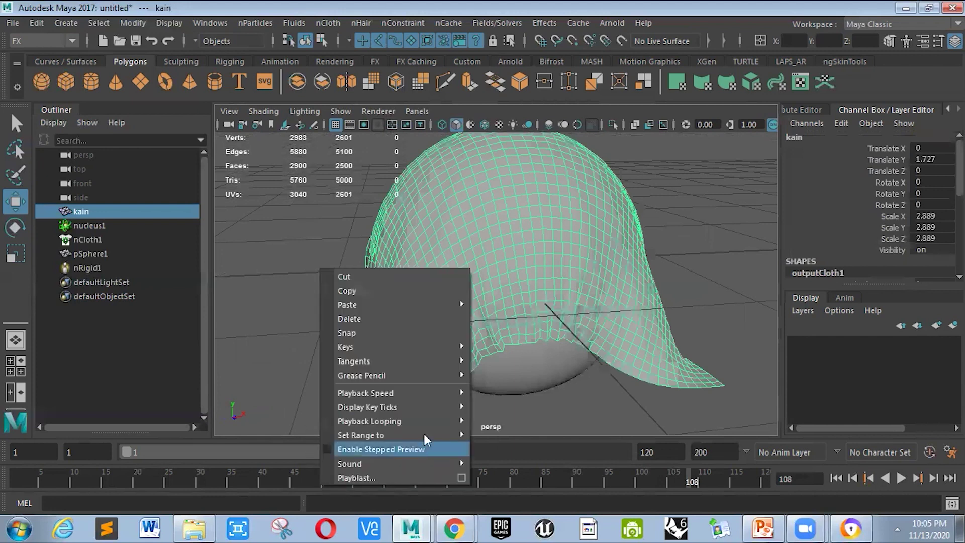
mouse_move(427, 410)
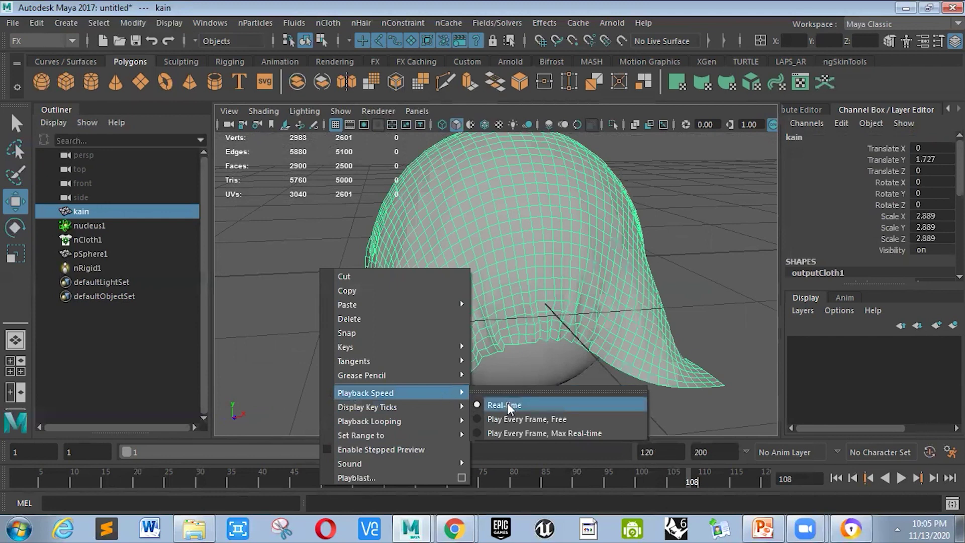
left_click(544, 421)
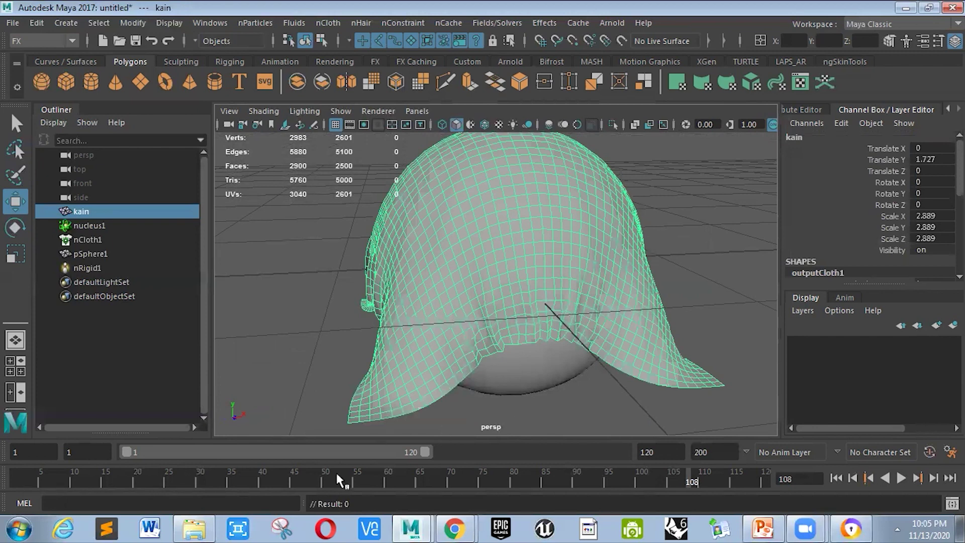
Replay the cloth simulation from the first frame, pausing around frame 33 and stopping around frame 71
left_click(835, 478)
left_click(901, 478)
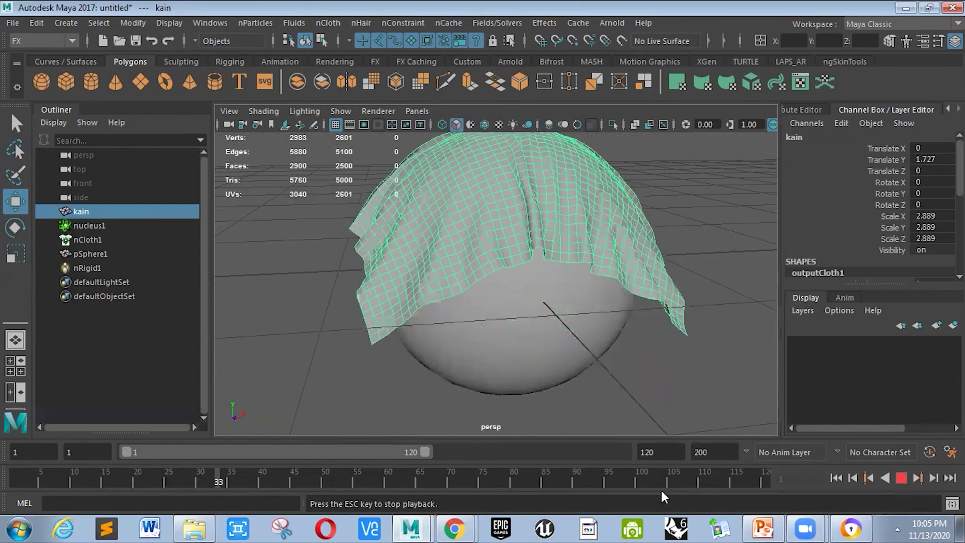
right_click(658, 475)
mouse_move(755, 384)
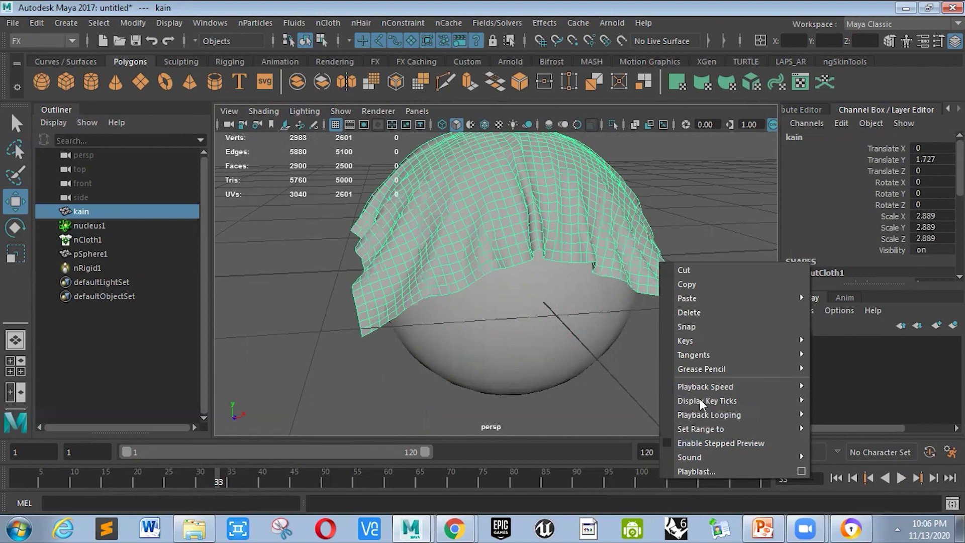
mouse_move(726, 389)
left_click(901, 478)
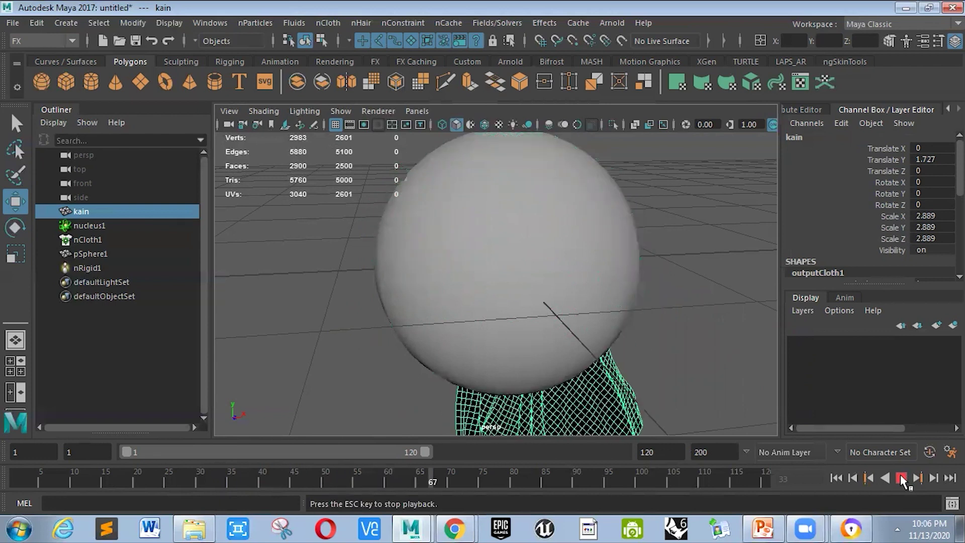
left_click(901, 478)
Try the Real-time playback speed by replaying the cloth simulation from the first frame and stopping it at frame 77
right_click(615, 469)
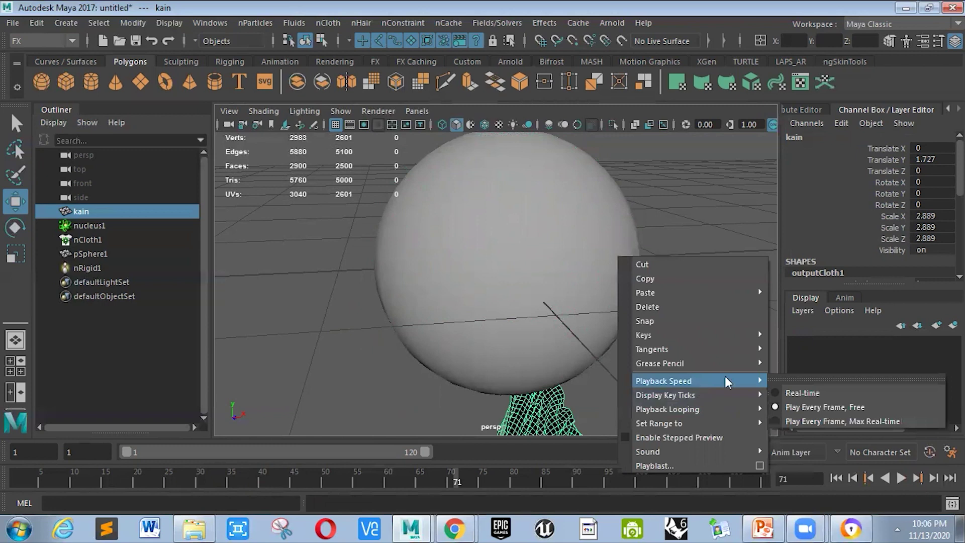
left_click(800, 393)
left_click(835, 478)
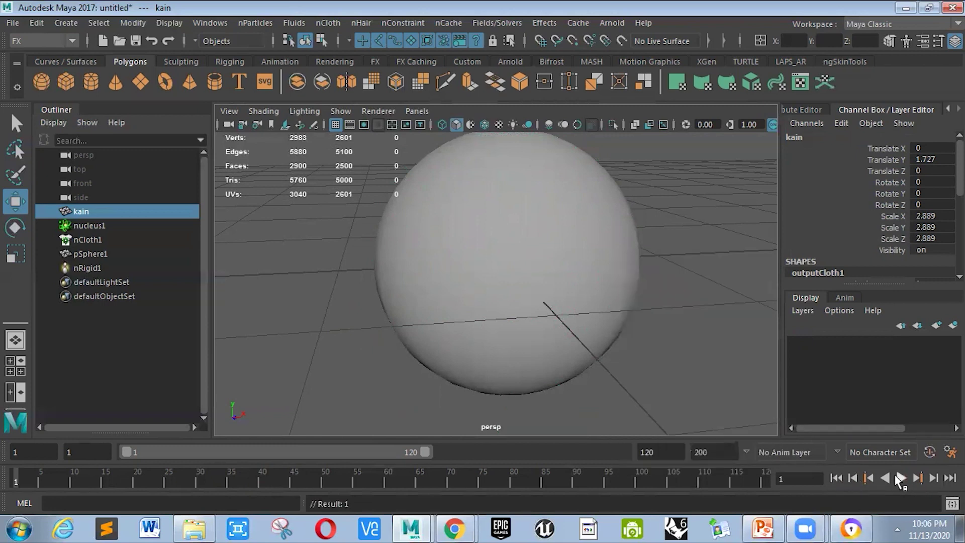
left_click(900, 478)
scroll(568, 288, "down", 5)
scroll(570, 291, "up", 5)
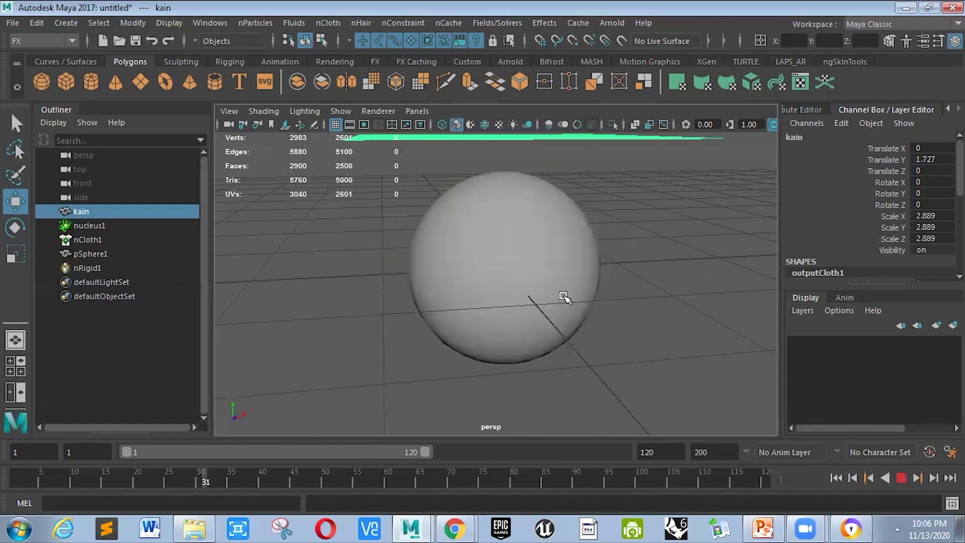
left_click(901, 480)
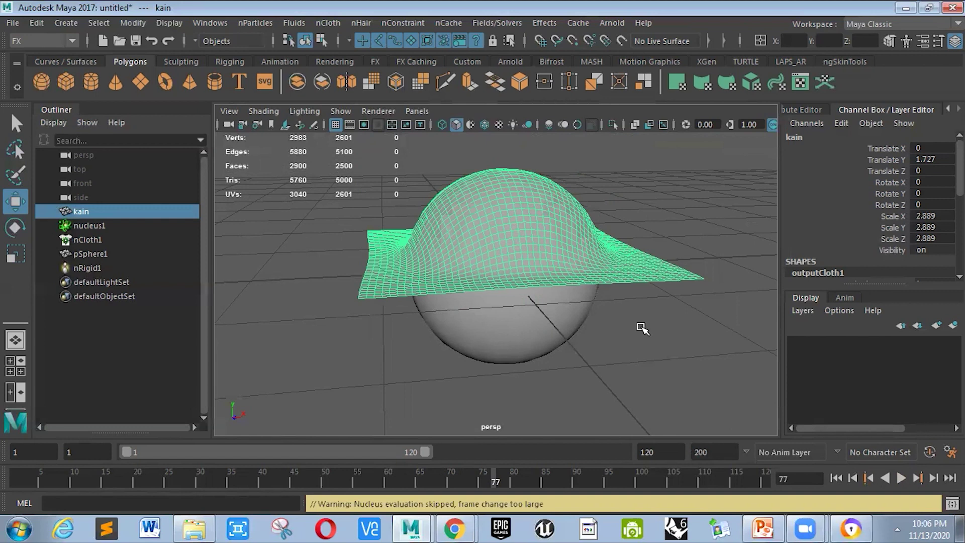
Set the playback speed to Play Every Frame, Free, replay the simulation from the start and return to frame 1
right_click(647, 473)
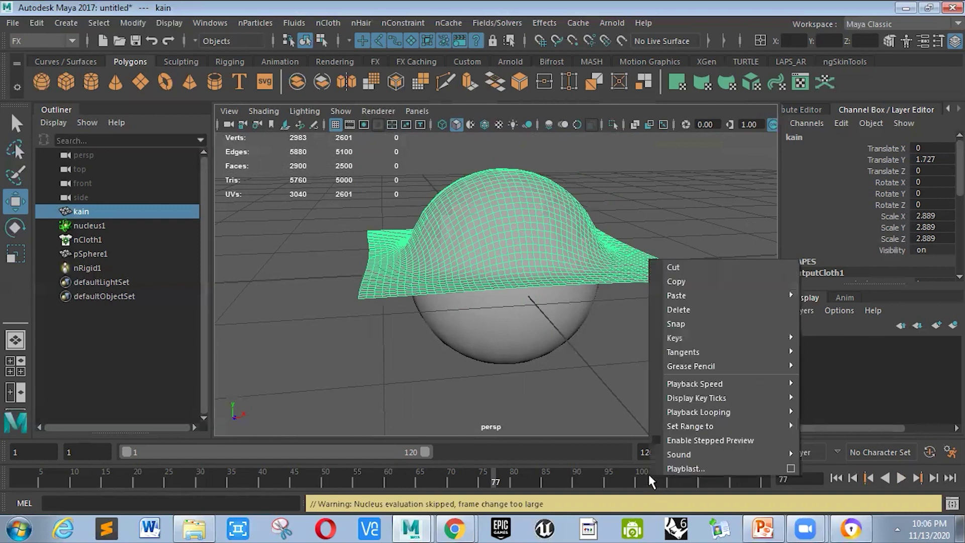
mouse_move(742, 381)
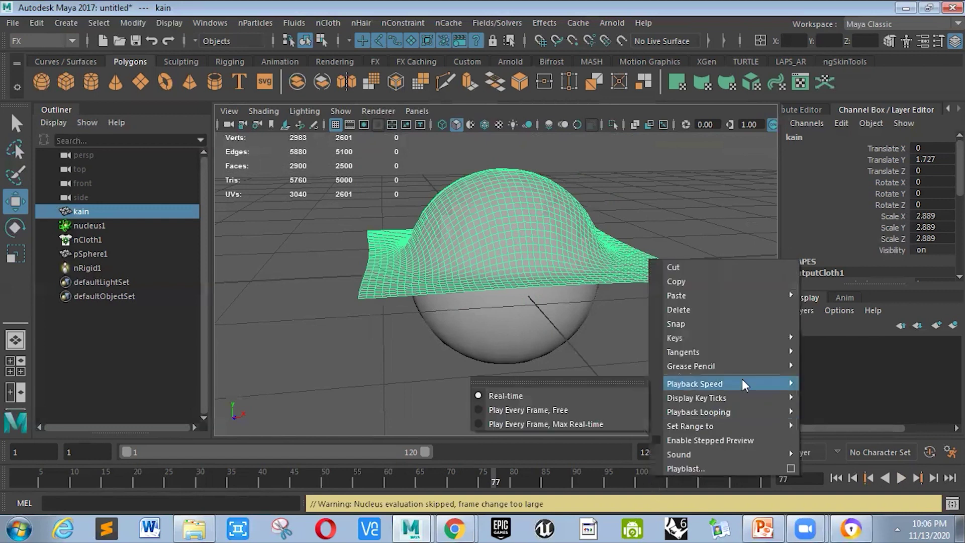
left_click(533, 409)
left_click(835, 478)
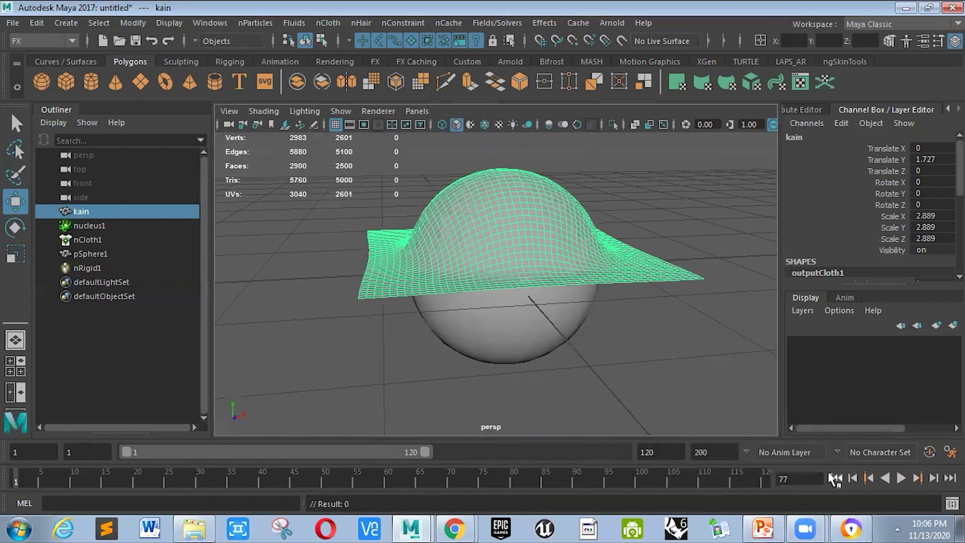
left_click(901, 478)
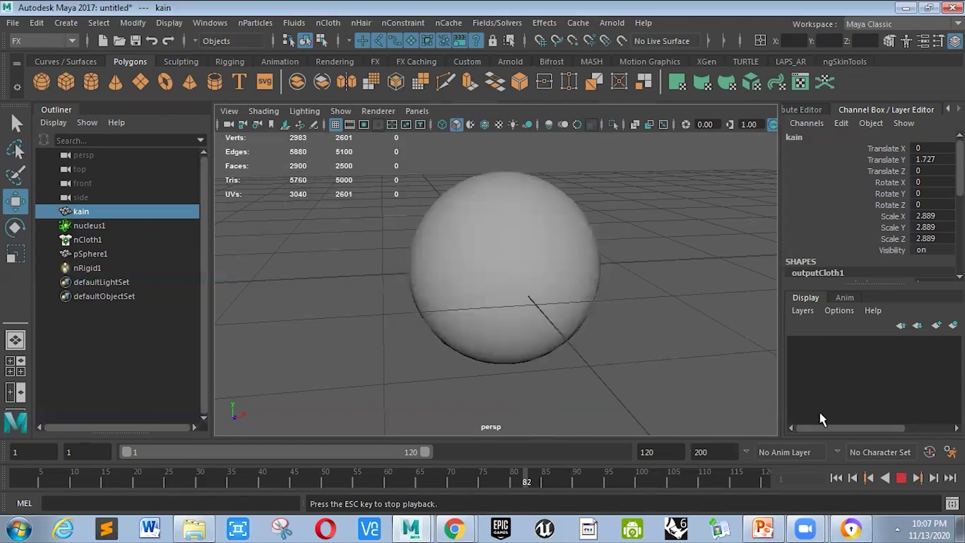
left_click(902, 477)
key("alt+shift+v")
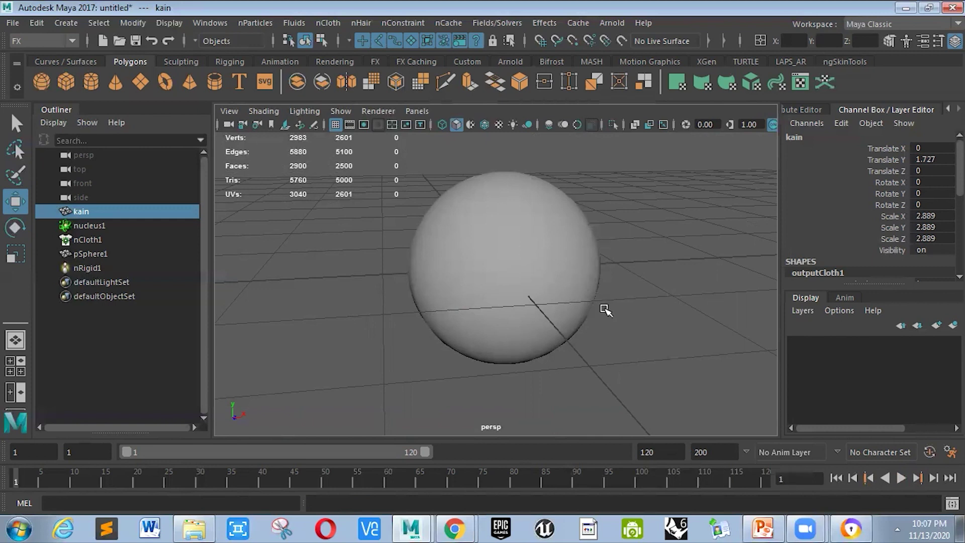
Examine the nClothShape1 attributes of the kain plane in the Channel Box
scroll(598, 309, "up", 2)
scroll(603, 304, "down", 4)
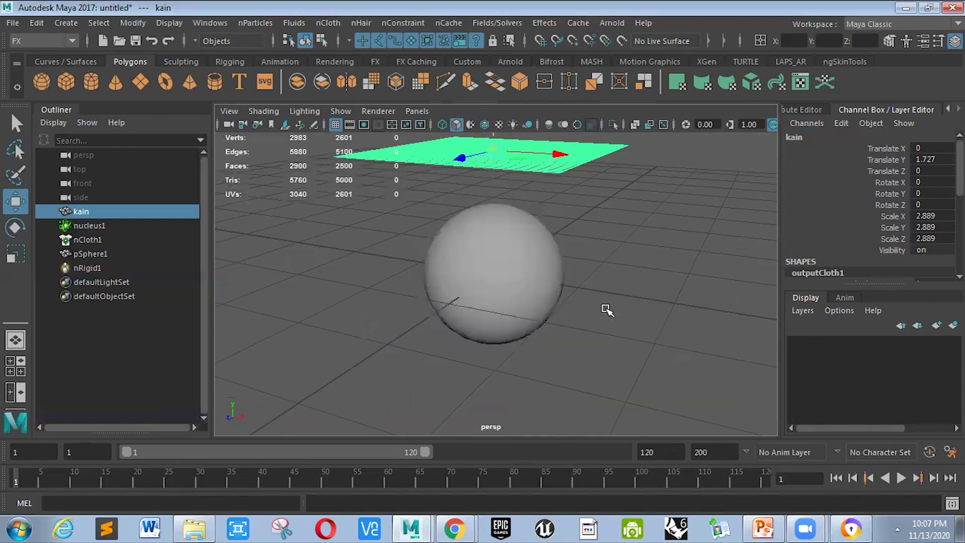
scroll(637, 291, "up", 3)
scroll(628, 256, "down", 3)
left_click(631, 250)
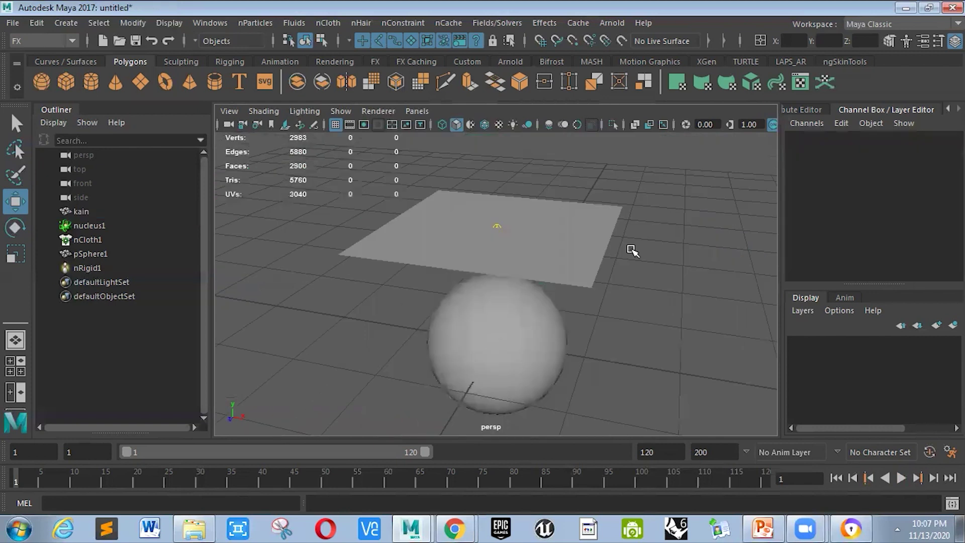
left_click(582, 216)
scroll(854, 265, "down", 4)
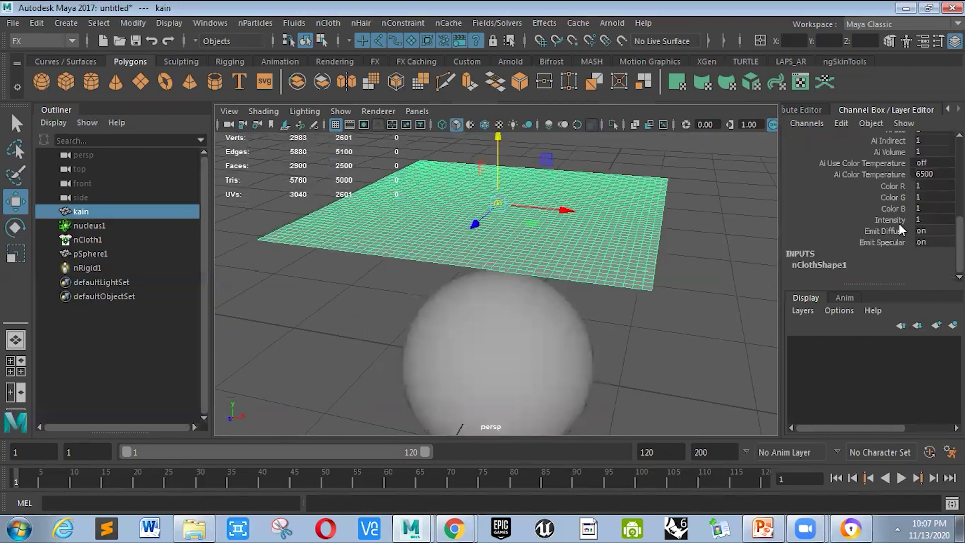
scroll(898, 229, "down", 3)
scroll(897, 254, "down", 15)
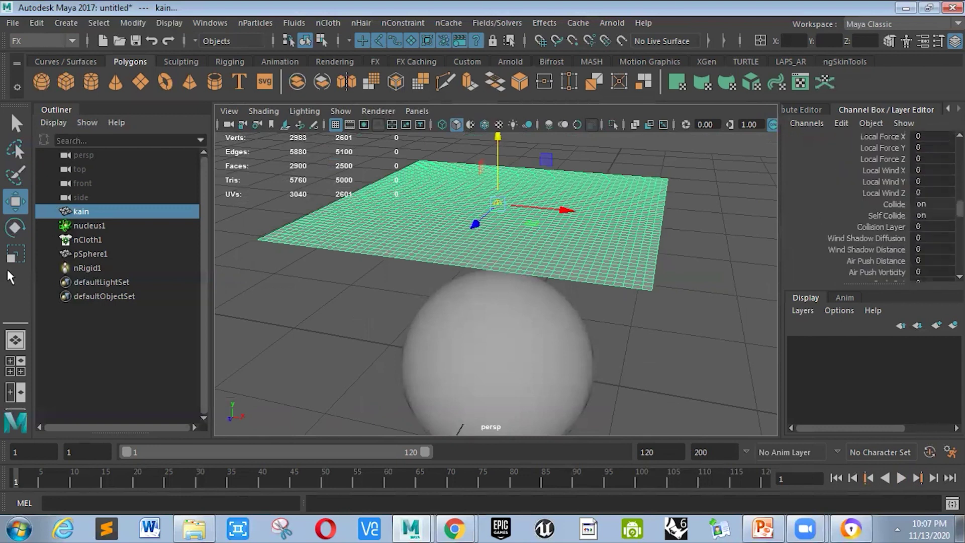
left_click(190, 211)
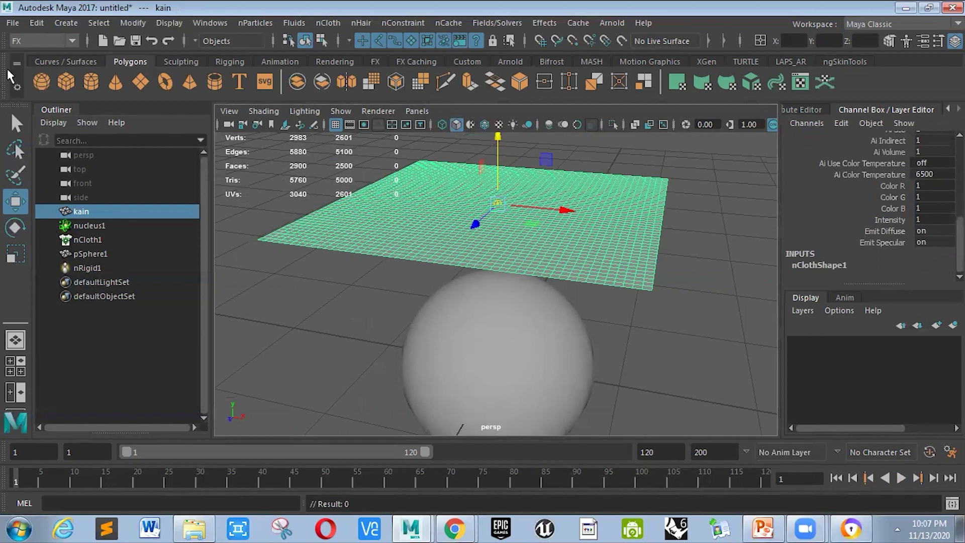
Create a new polygon plane and raise it just above the kain plane
left_click(138, 88)
left_click_drag(497, 257, 497, 125)
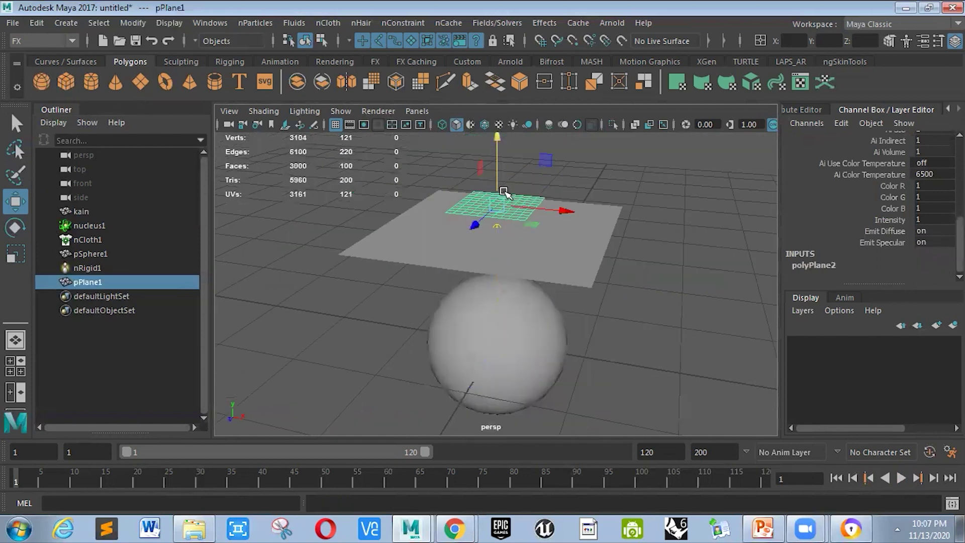
scroll(510, 189, "up", 4)
scroll(517, 198, "down", 2)
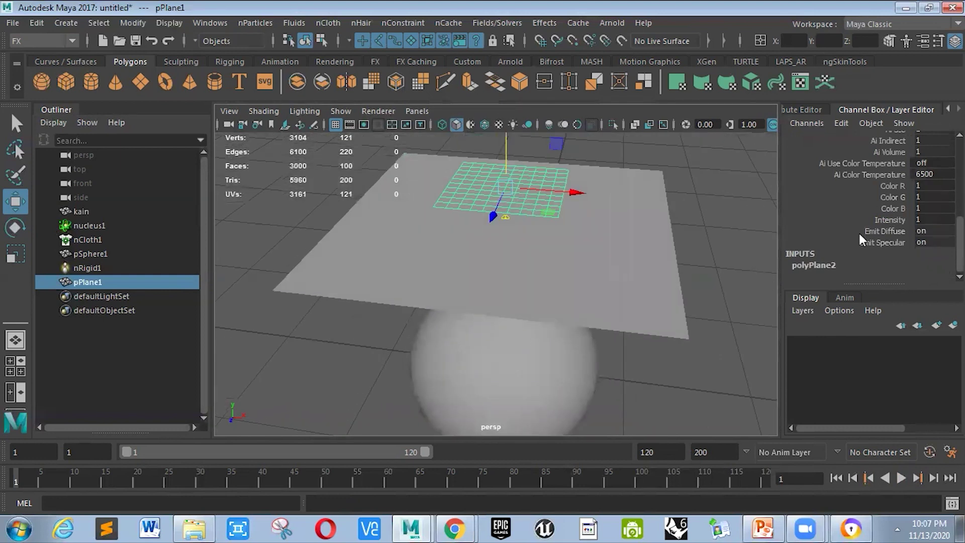
Set the new plane's width and height to 2.9 and lower it to just beneath the kain plane
left_click(829, 264)
left_click_drag(891, 218, 894, 231)
mouse_move(647, 218)
middle_mouse_down()
mouse_move(671, 221)
mouse_move(651, 219)
mouse_move(660, 223)
middle_mouse_up()
left_click_drag(618, 241, 602, 223, "alt")
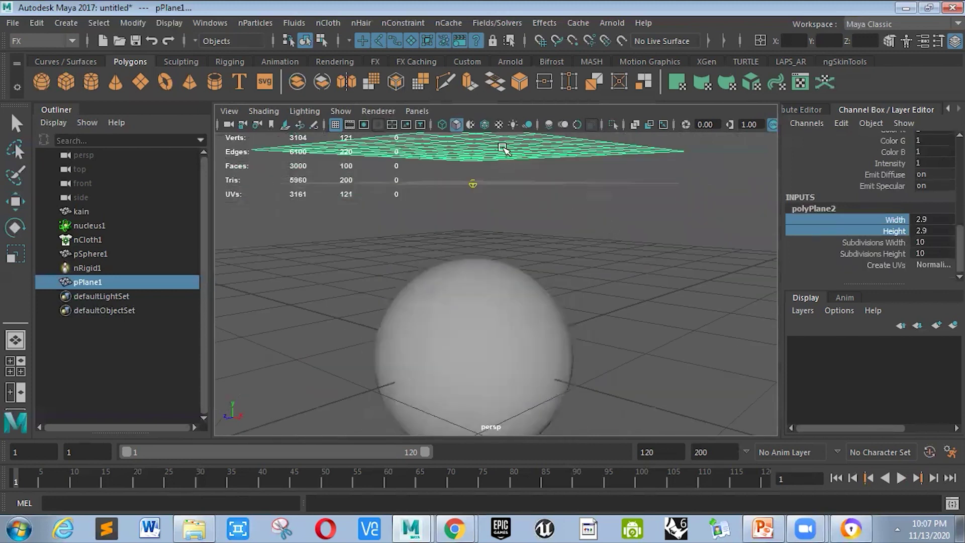
key("w")
left_click_drag(498, 151, 503, 206)
Disable the kain plane's nClothShape1 simulation and hide the kain plane
left_click(137, 211)
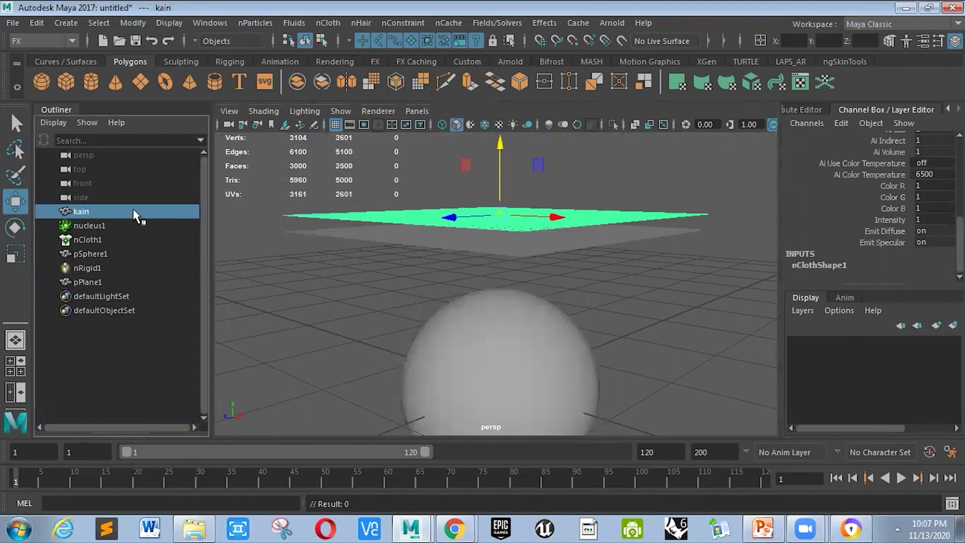
left_click_drag(631, 226, 570, 238, "alt")
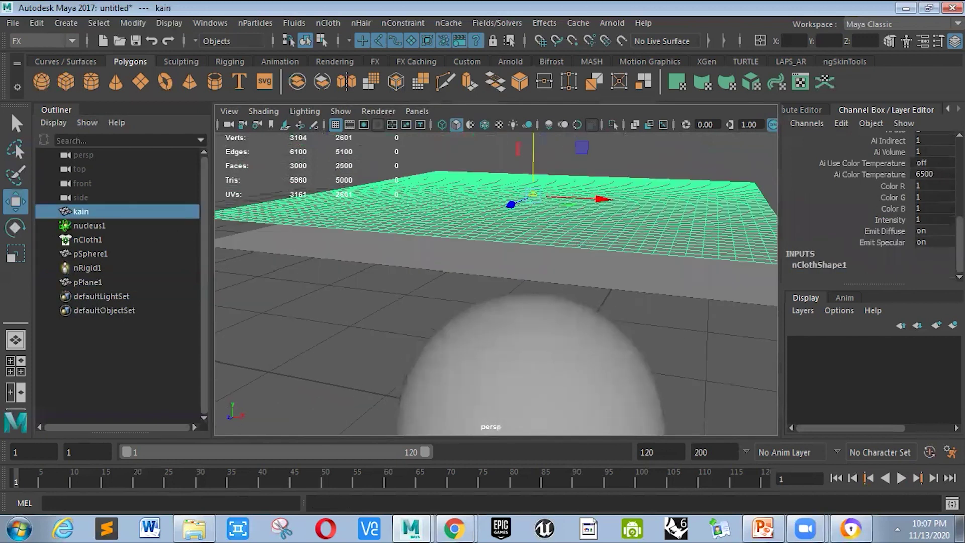
left_click(922, 43)
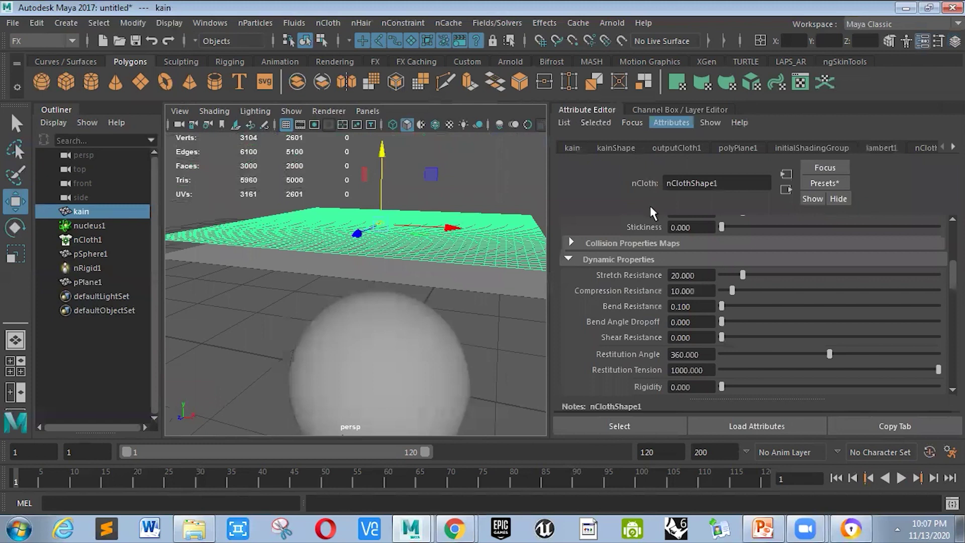
scroll(650, 204, "up", 5)
left_click(669, 224)
left_click_drag(276, 252, 393, 238, "alt")
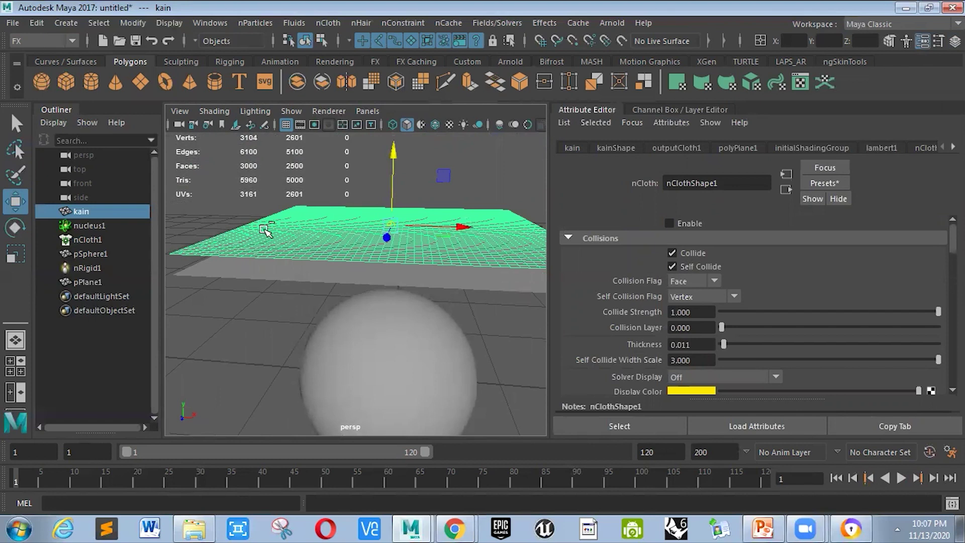
key("ctrl+h")
Widen the viewport and turn the new plane above the sphere into an nCloth
left_click(394, 248)
left_click_drag(441, 267, 371, 272, "alt")
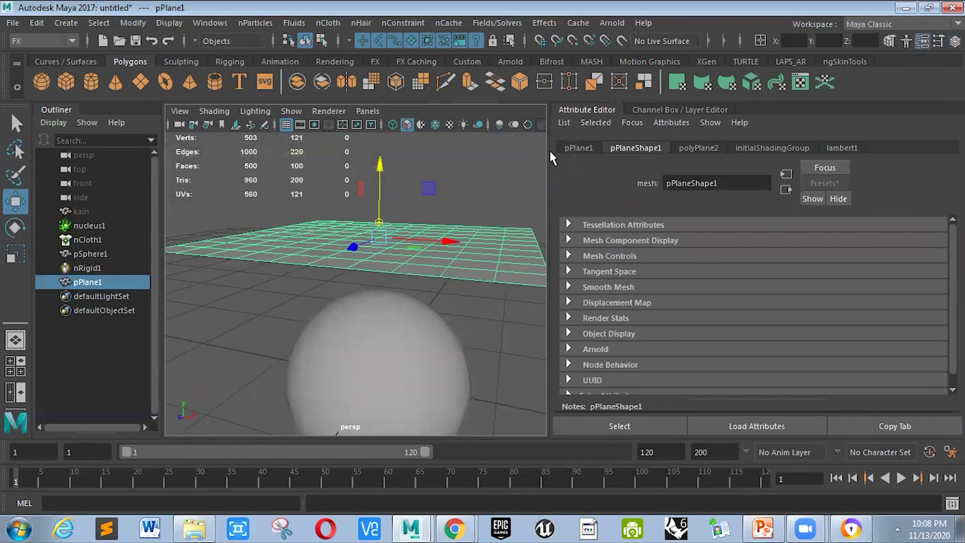
left_click_drag(549, 151, 638, 161)
left_click_drag(416, 210, 328, 197, "alt")
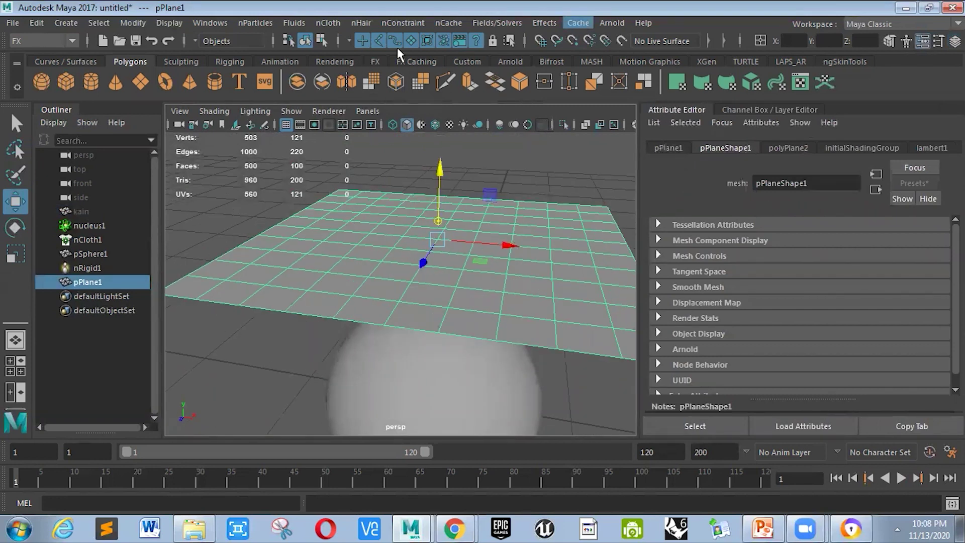
left_click(384, 25)
mouse_move(332, 23)
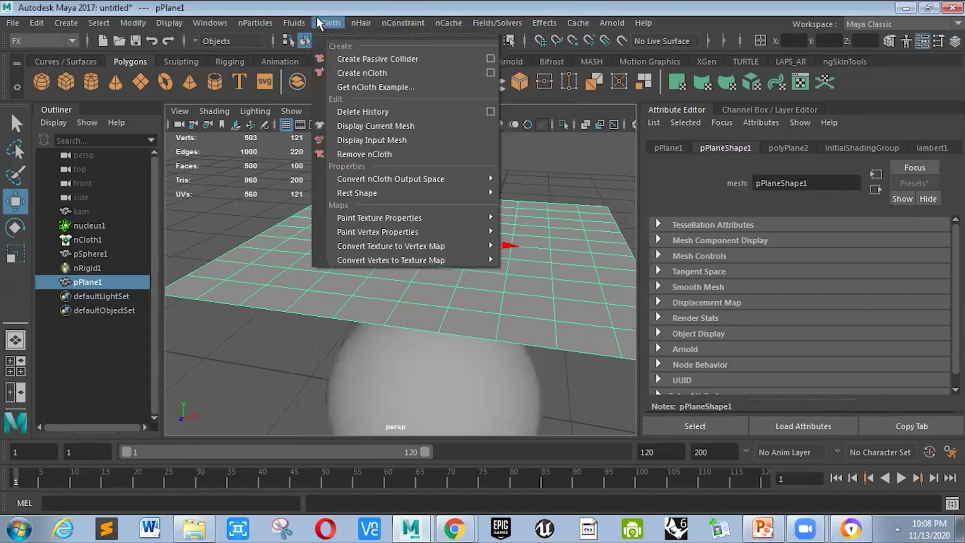
left_click(352, 72)
scroll(382, 238, "down", 3)
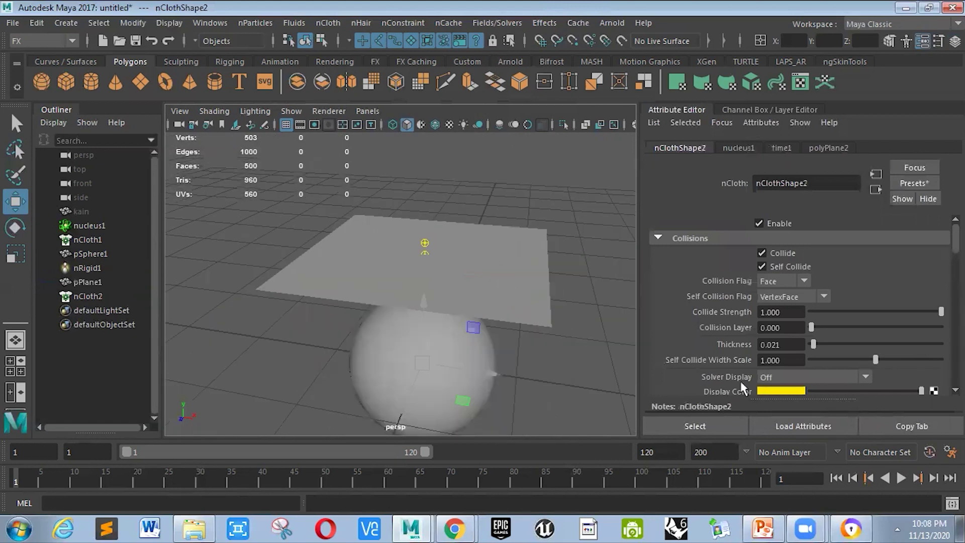
Play the new plane's cloth simulation over the sphere, stop it and return to frame 1
left_click(901, 478)
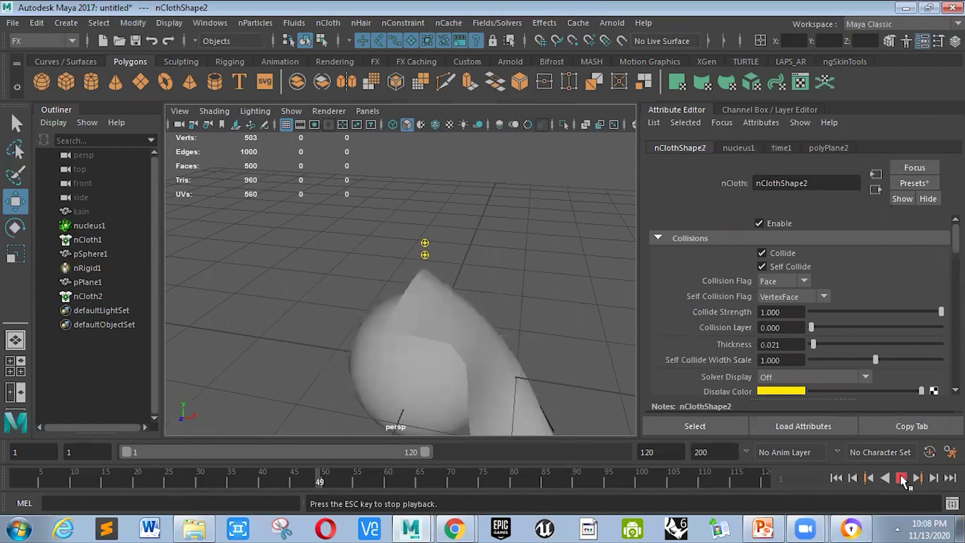
left_click(902, 478)
left_click_drag(407, 291, 400, 231, "alt")
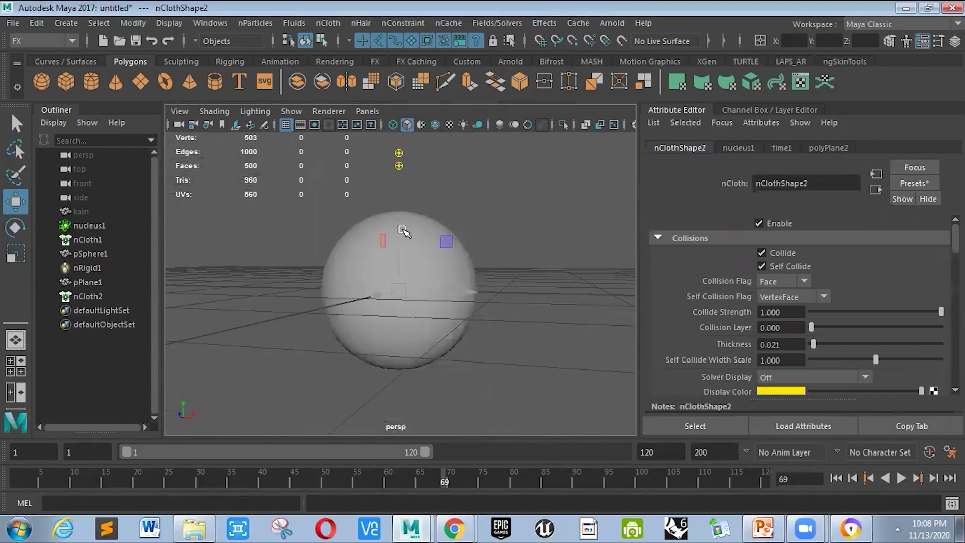
scroll(400, 231, "up", 3)
left_click(9, 477)
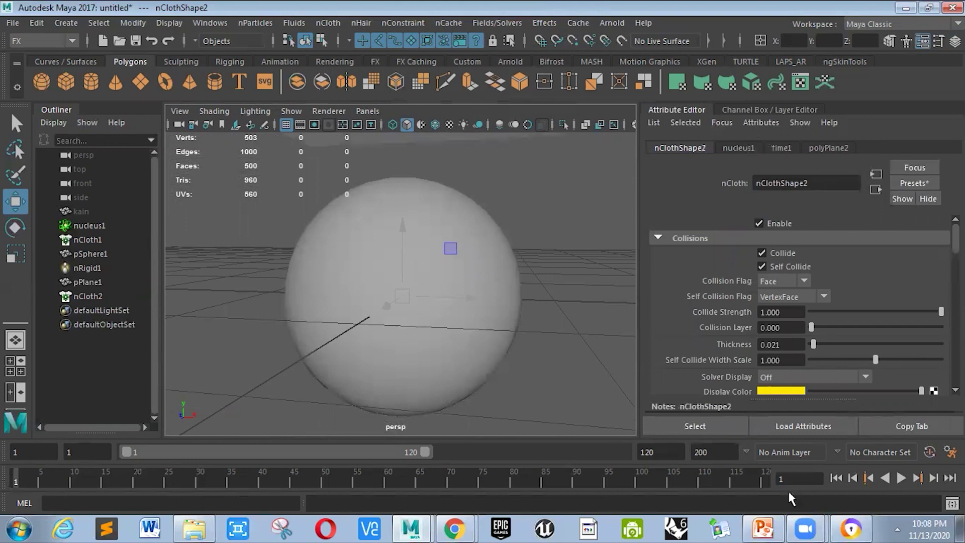
Replay the simulation and stop it at frame 40 to examine how the coarse plane drapes over the sphere
left_click_drag(508, 399, 674, 437, "alt")
left_click(901, 478)
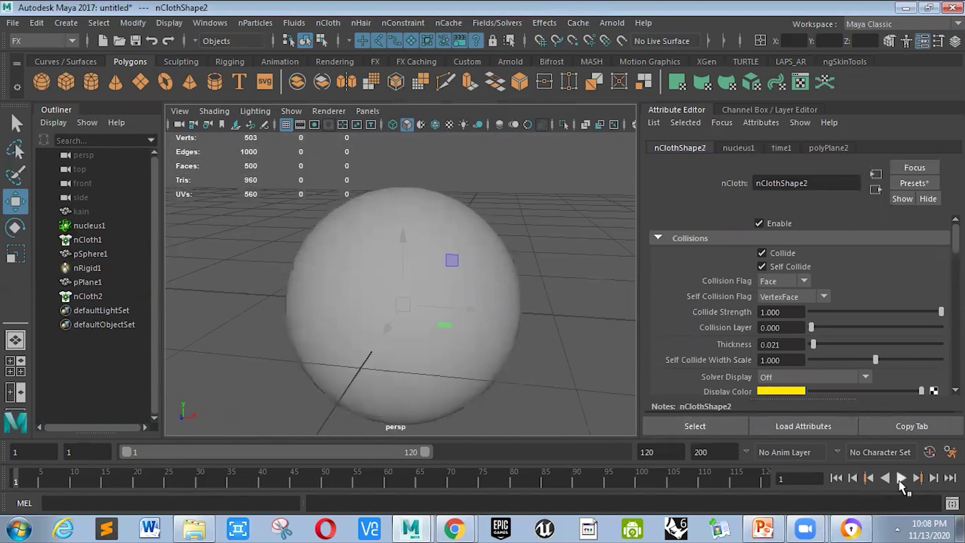
key("Escape")
left_click_drag(413, 312, 259, 305, "alt")
Delete the coarse plane pPlane1 together with its nCloth2 node
left_click(370, 302)
left_click_drag(405, 325, 469, 286, "alt")
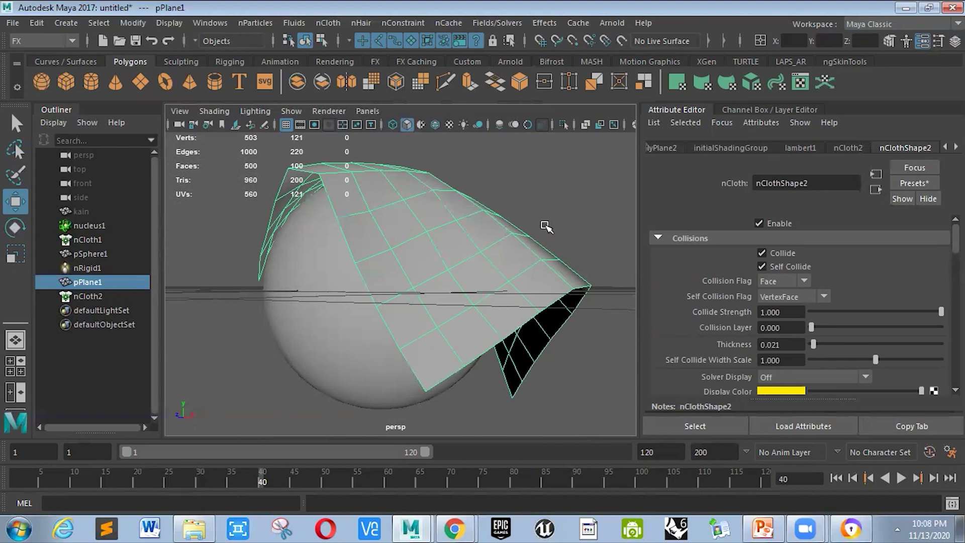
left_click(109, 296, "ctrl")
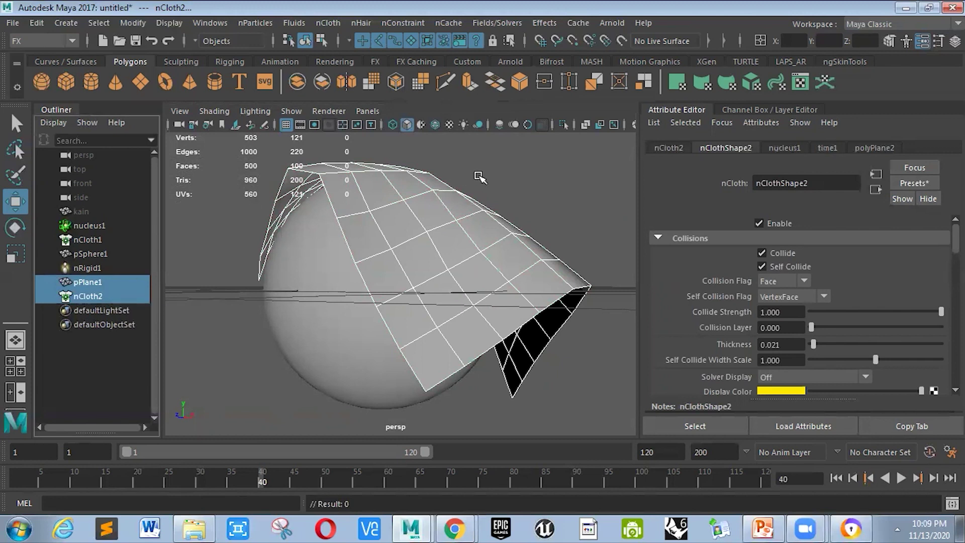
key("Delete")
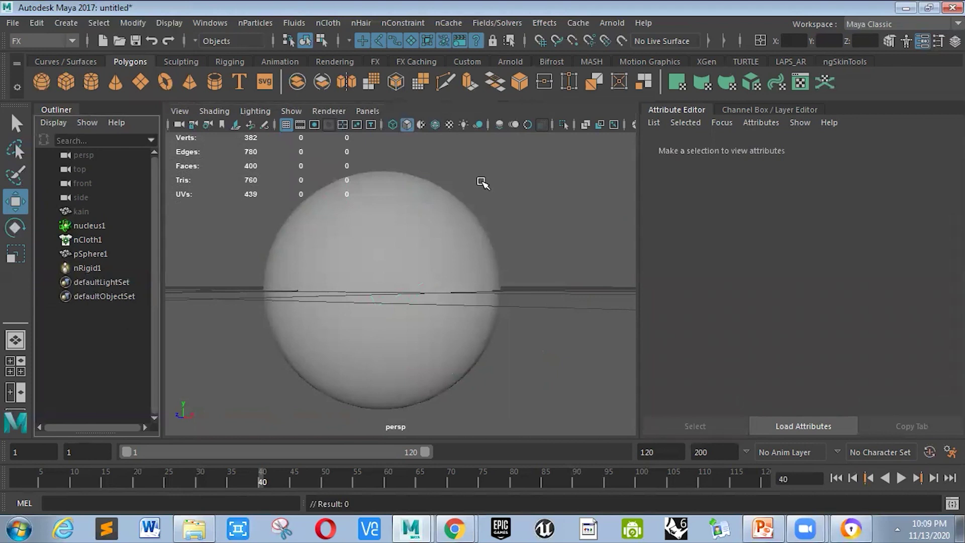
Unhide the kain plane and bring it and the sphere fully into view
left_click(97, 211)
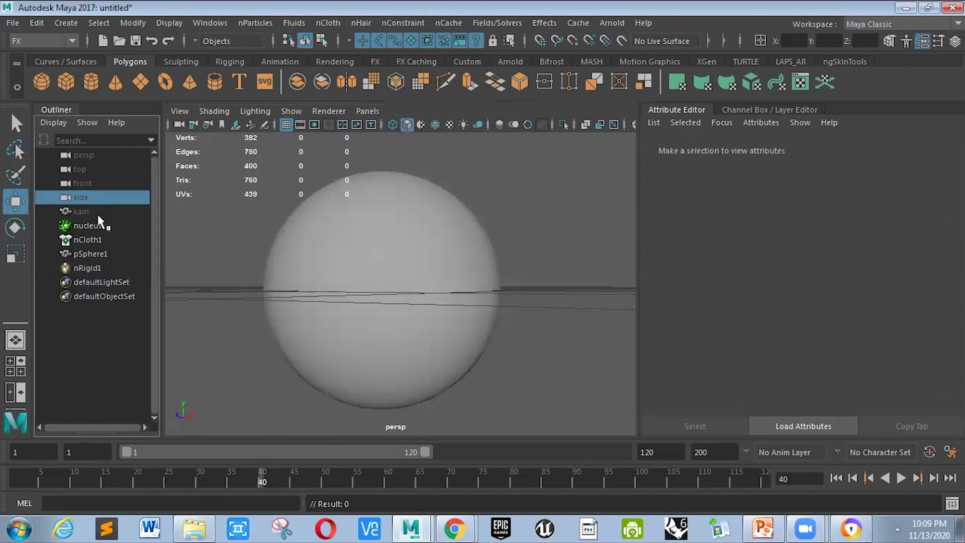
key("shift+h")
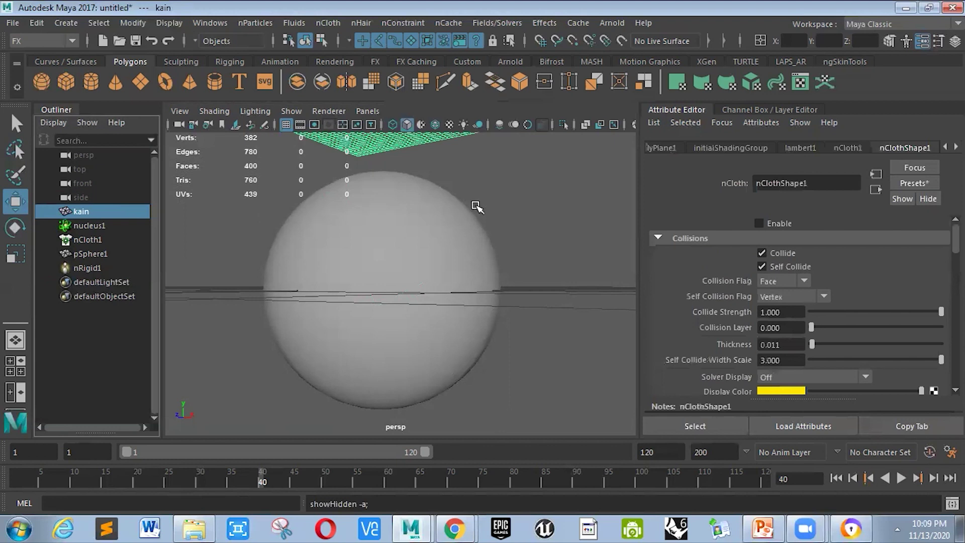
scroll(475, 206, "down", 5)
left_click(491, 251)
left_click_drag(501, 202, 512, 179, "alt")
scroll(513, 180, "down", 2)
left_click(513, 180)
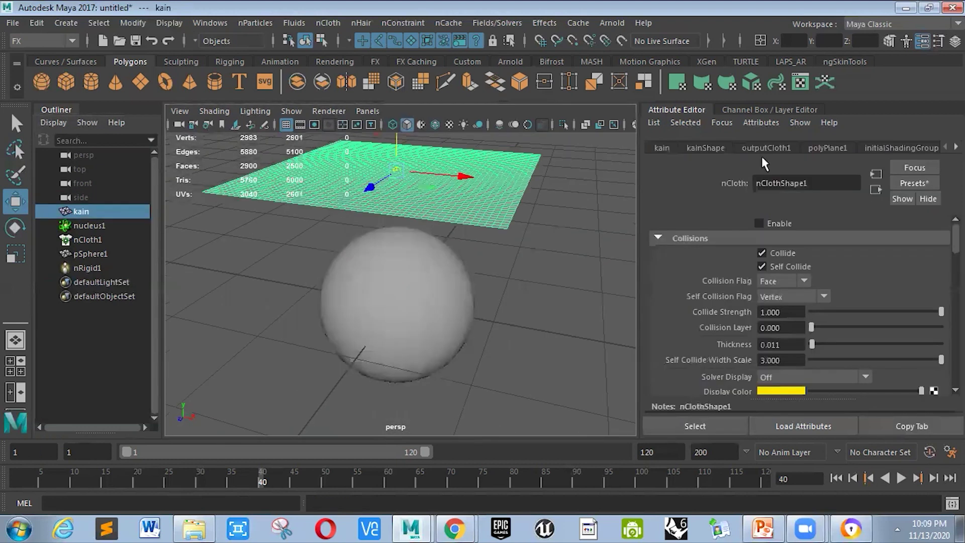
Re-enable the kain plane's nClothShape1 simulation and return to frame 1
scroll(834, 256, "down", 5)
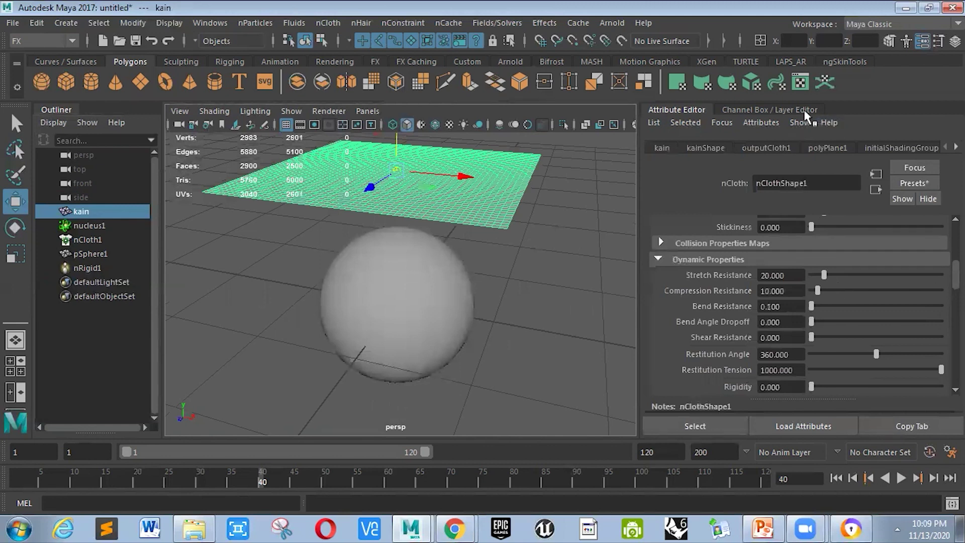
left_click(769, 110)
left_click(804, 107)
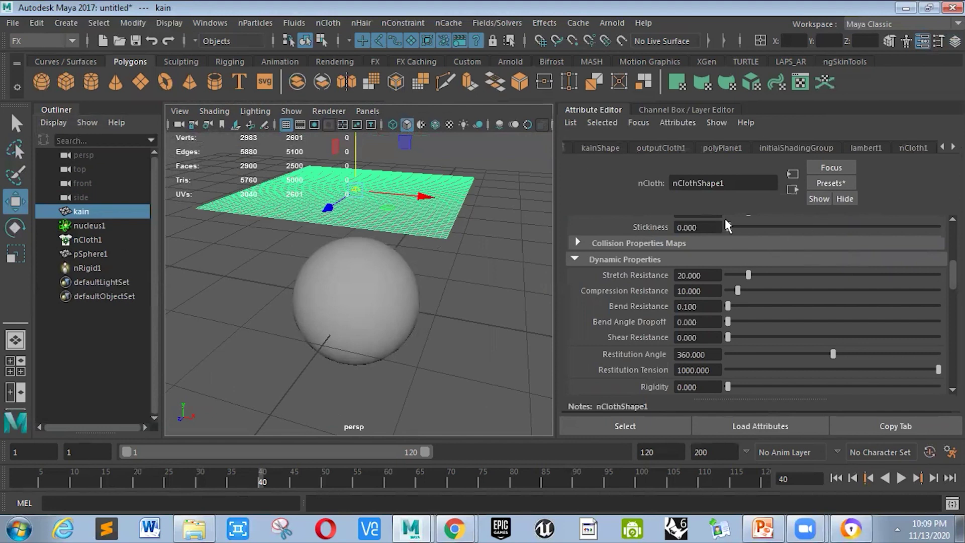
scroll(725, 221, "up", 5)
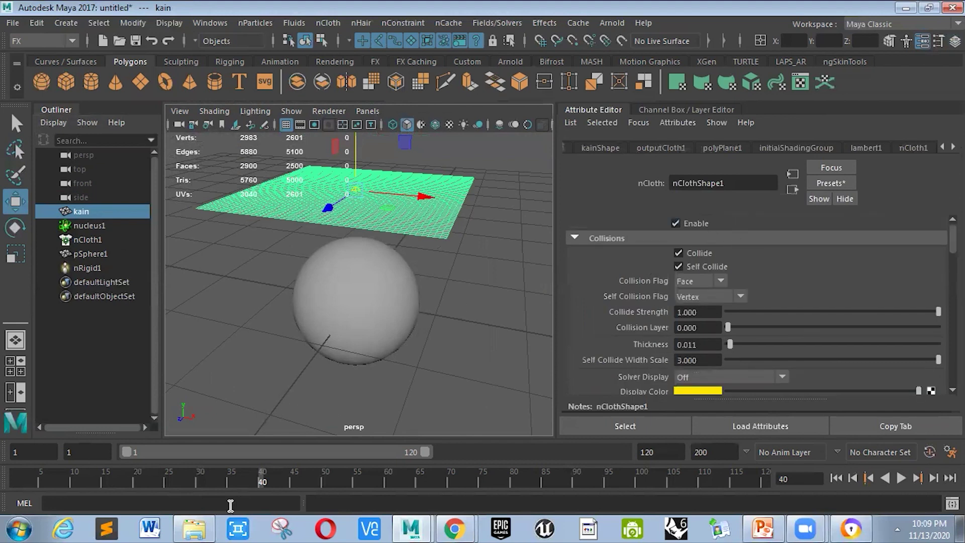
left_click(15, 472)
scroll(384, 333, "up", 5)
scroll(383, 333, "down", 3)
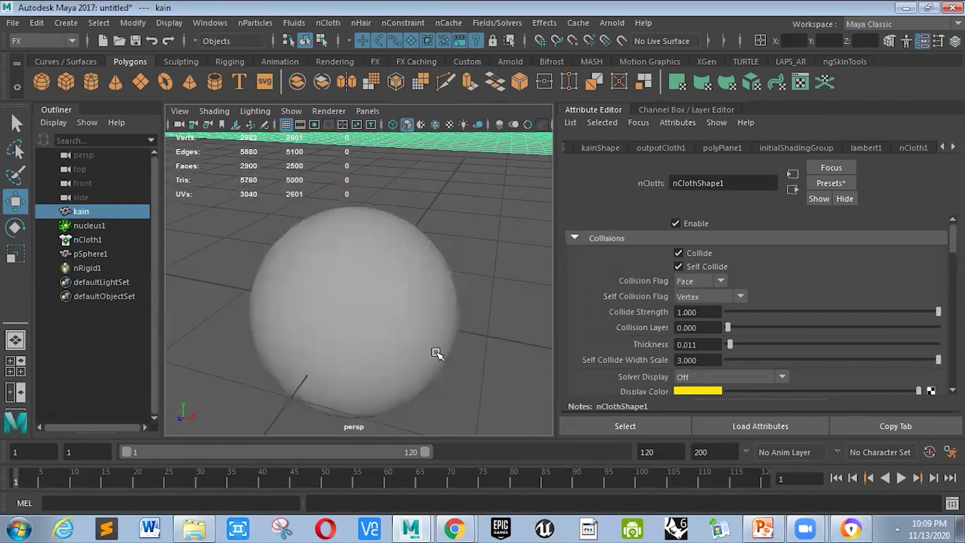
scroll(435, 336, "down", 5)
scroll(435, 338, "up", 2)
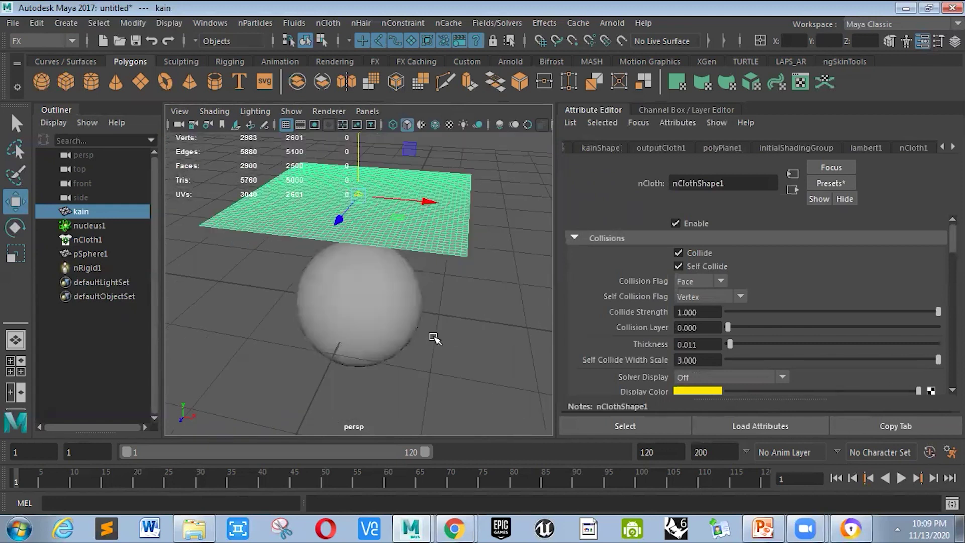
left_click_drag(435, 339, 446, 358, "alt")
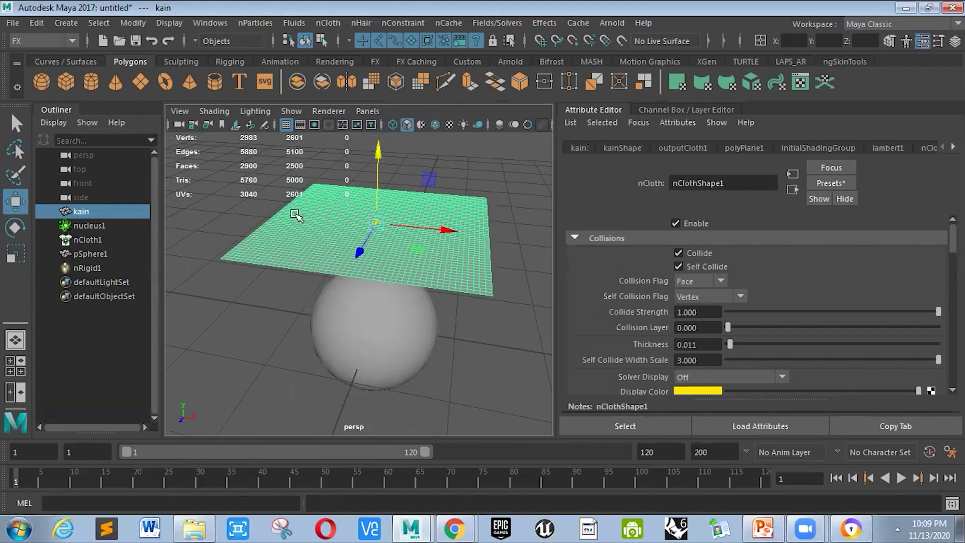
Inspect the sphere and the nucleus1, nCloth1 and nRigid1 nodes one after another, ending on nucleus1
left_click(372, 303)
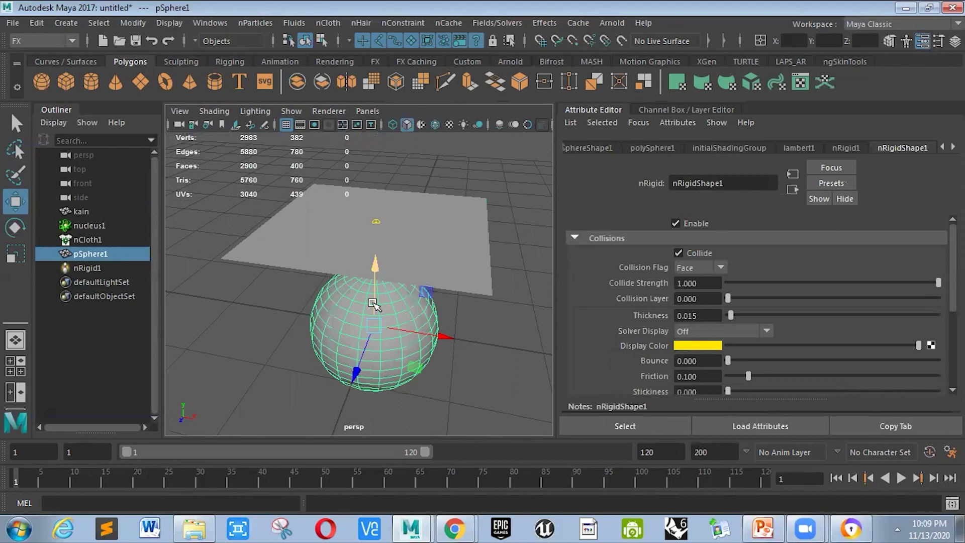
left_click(308, 237)
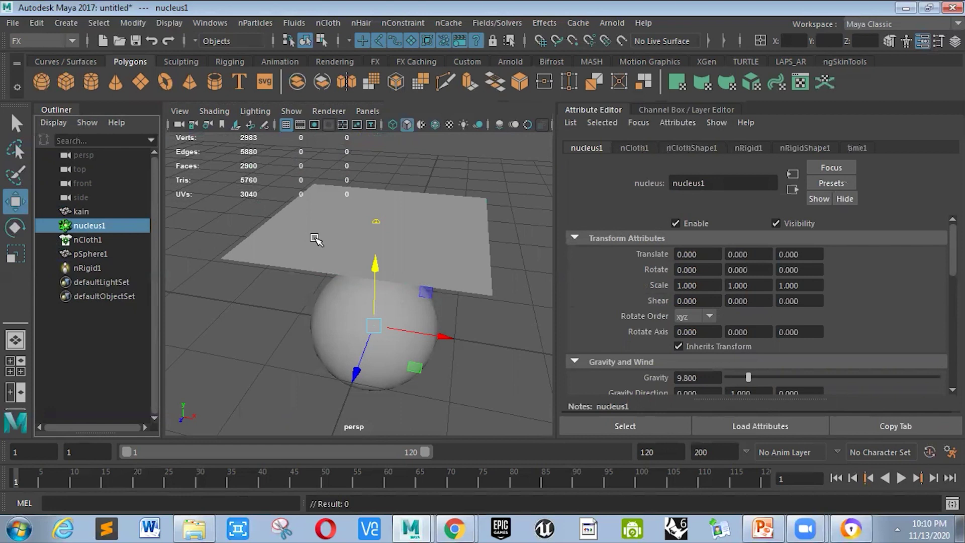
left_click(103, 230)
left_click(101, 240)
left_click(98, 254)
left_click(96, 268)
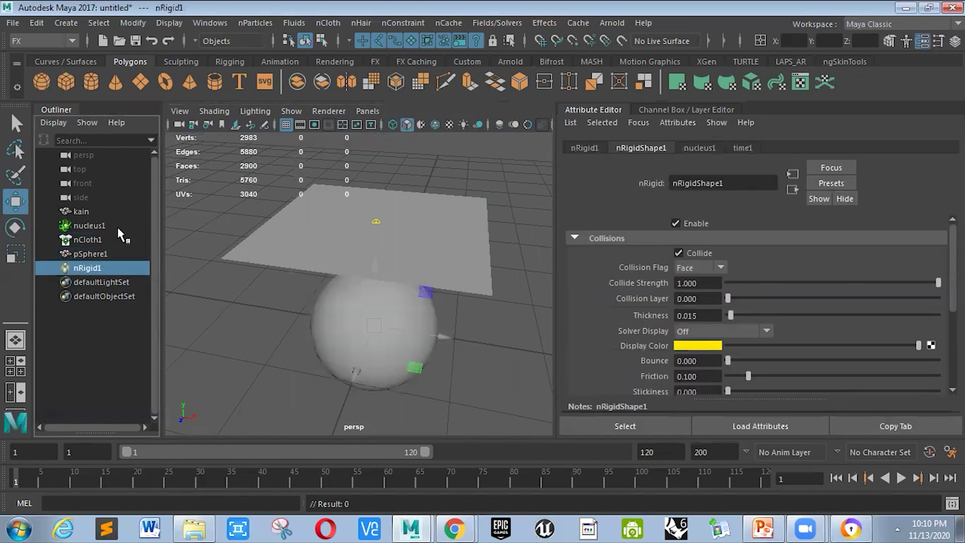
left_click(120, 230)
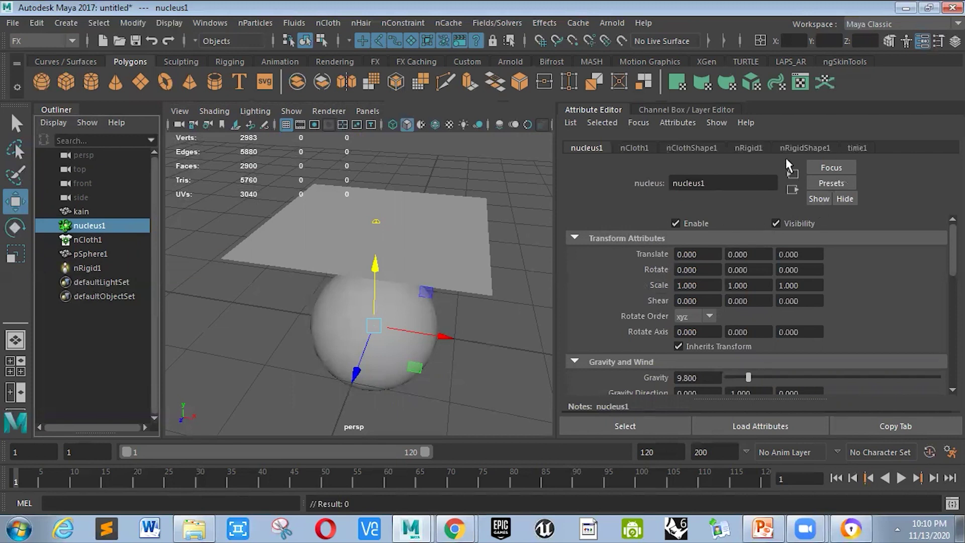
Examine nucleus1's attributes, including its solver settings and its gravity and wind settings
left_click(684, 109)
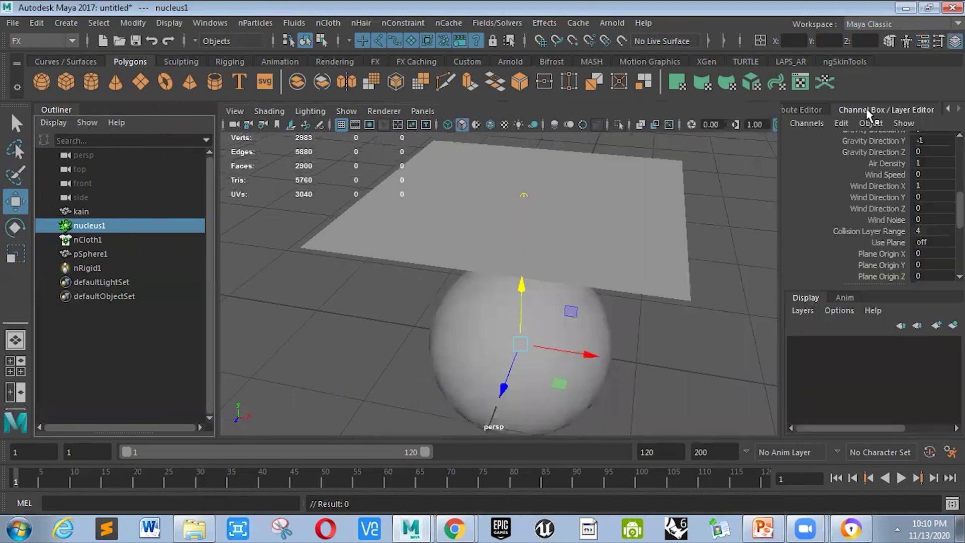
left_click(812, 111)
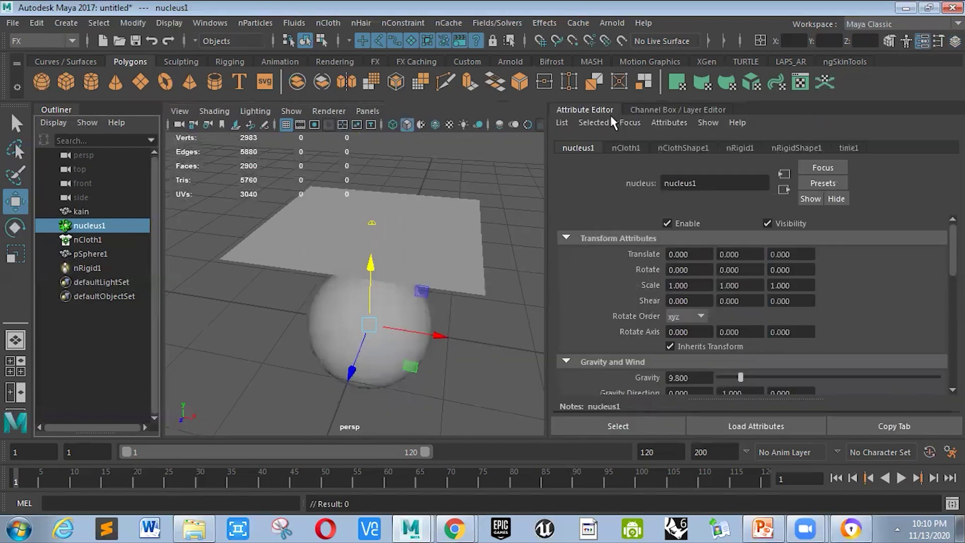
left_click(920, 43)
left_click(919, 43)
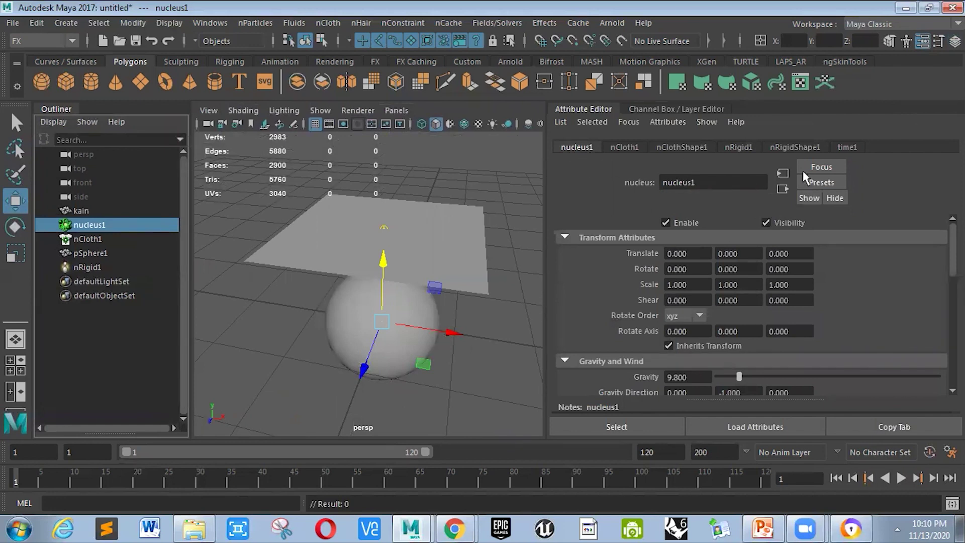
scroll(748, 246, "down", 5)
scroll(746, 253, "down", 3)
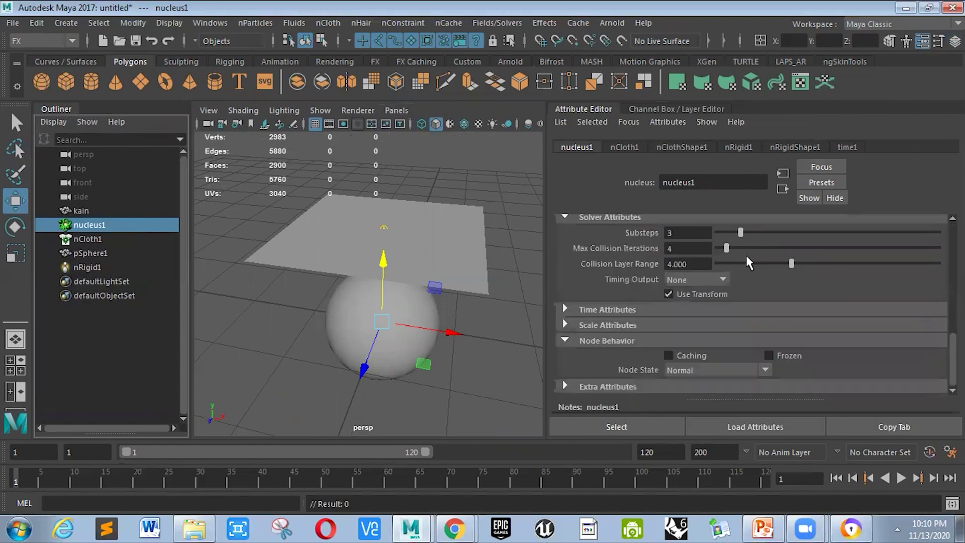
scroll(746, 253, "up", 8)
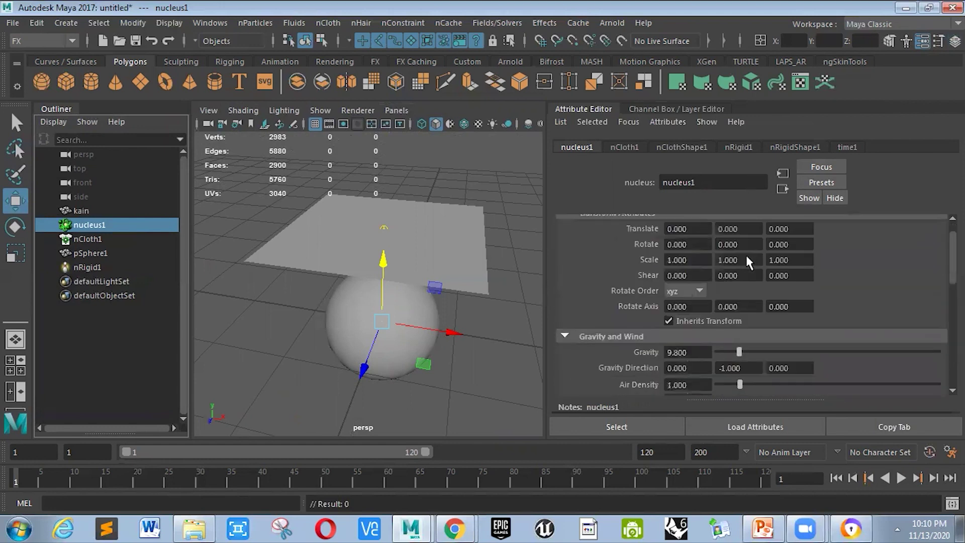
scroll(746, 253, "down", 3)
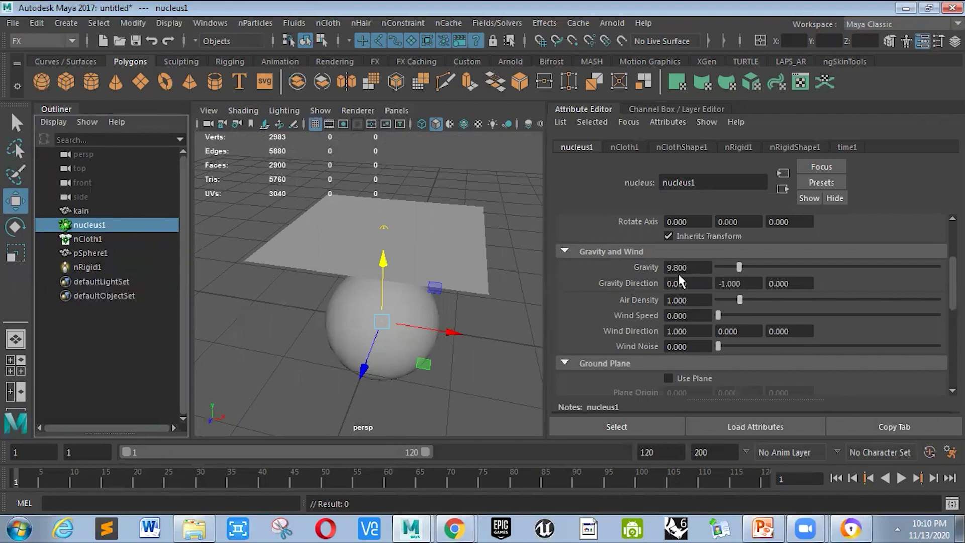
scroll(383, 276, "up", 3)
scroll(383, 275, "down", 3)
scroll(315, 252, "up", 3)
scroll(315, 251, "down", 3)
Set the Y component of nucleus1's Gravity Direction to 1
left_click(671, 284)
key("Tab")
type("1")
key("Return")
left_click(675, 283)
key("Right")
key("Tab")
key("Tab")
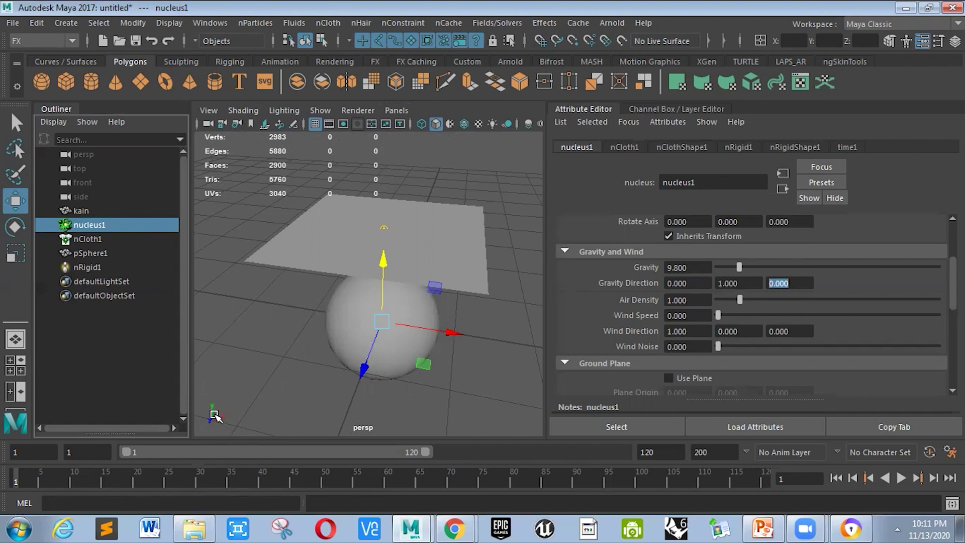
Play the simulation with gravity pointing upward, stop it and return to frame 1
double_click(736, 283)
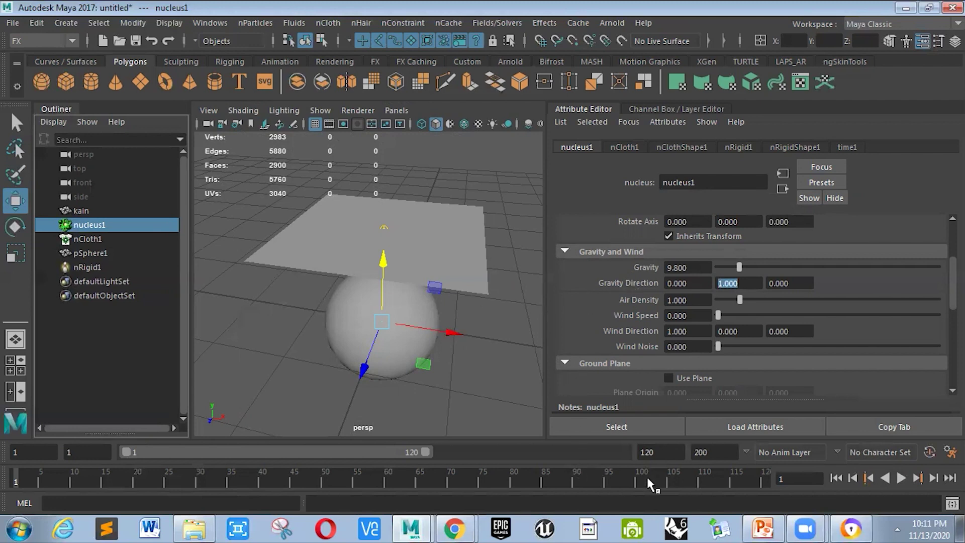
left_click(900, 478)
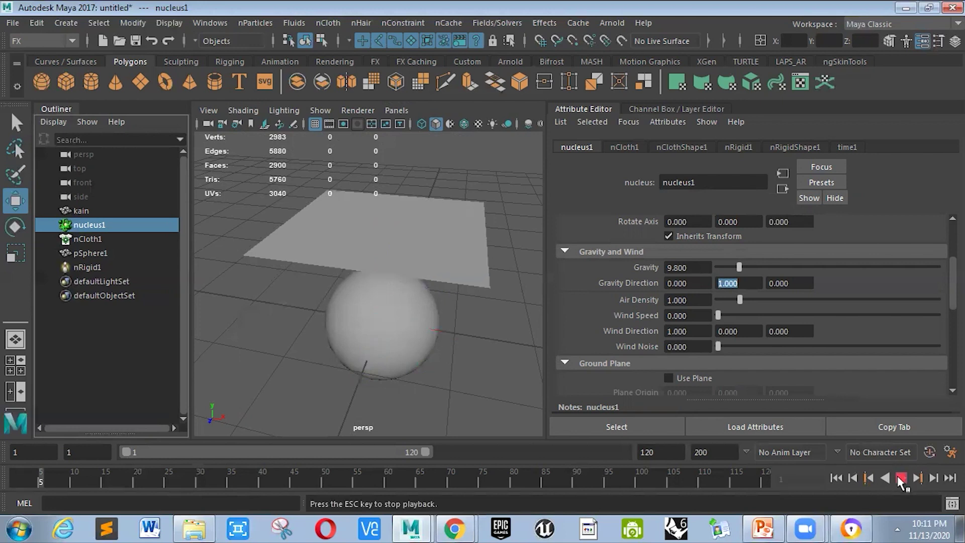
left_click(900, 478)
left_click(836, 478)
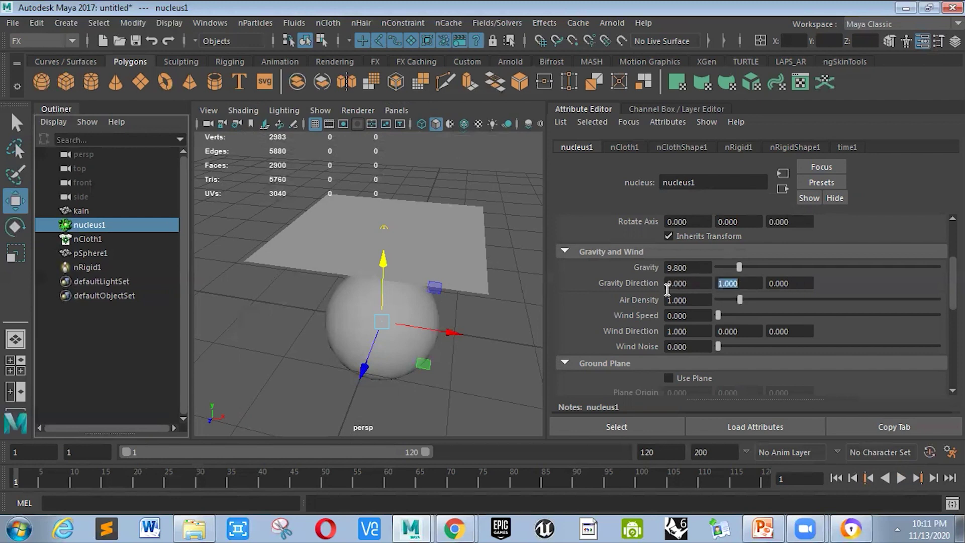
Set nucleus1's Gravity Direction Y to -1 and raise its Wind Speed to about 8.871
type("-1")
key("Return")
left_click_drag(719, 315, 739, 317)
left_click_drag(317, 390, 384, 329, "alt")
middle_click_drag(474, 315, 466, 328, "alt")
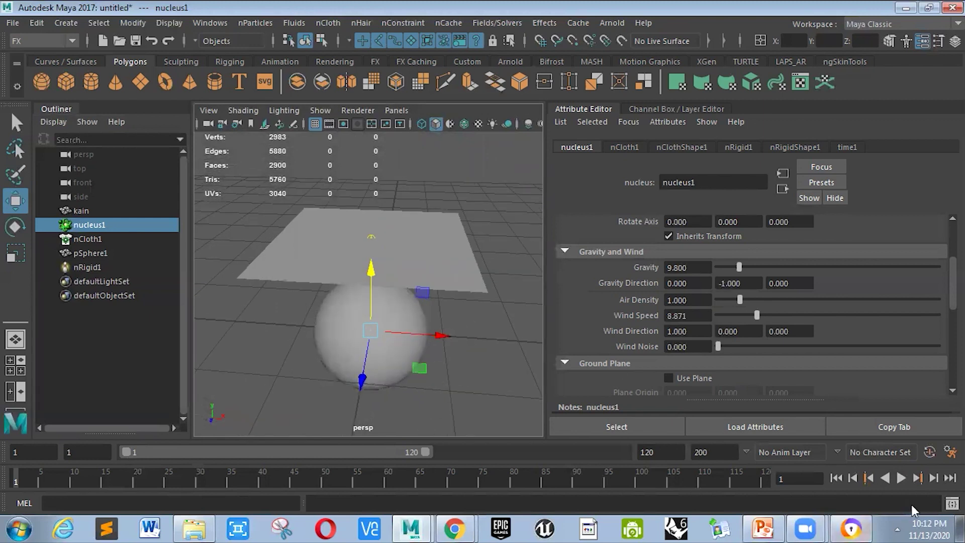
Play the kain plane's simulation with the wind active, stop it at frame 33 and return to frame 1
left_click(901, 479)
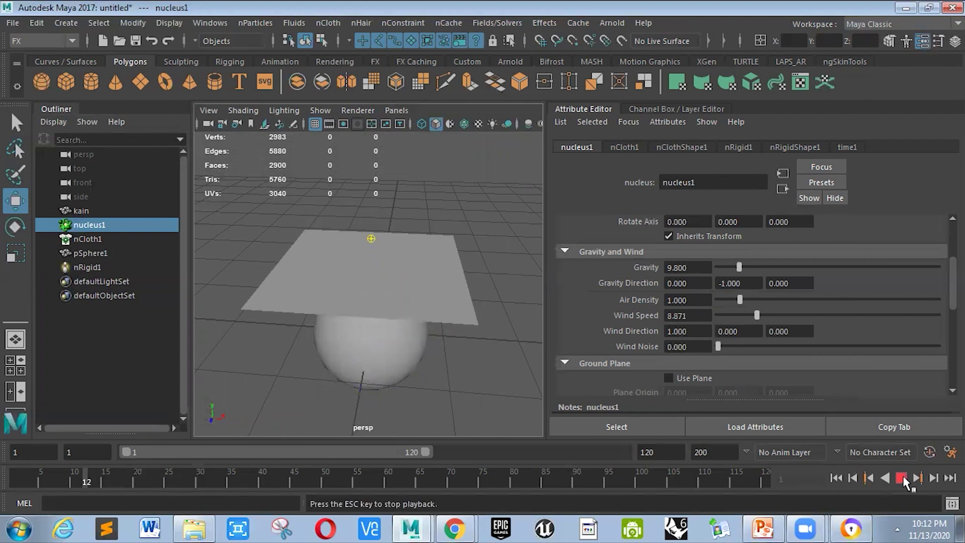
left_click(901, 479)
left_click(901, 479)
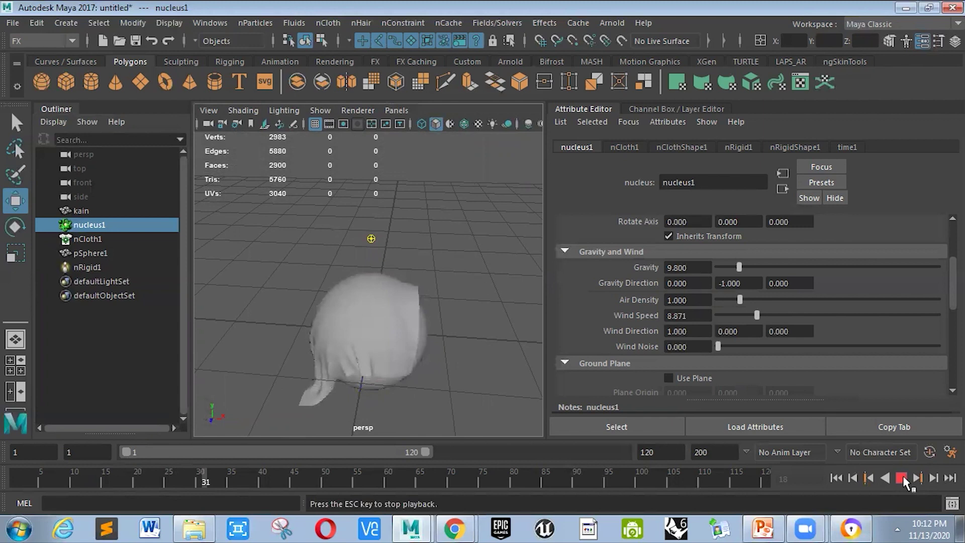
left_click(901, 478)
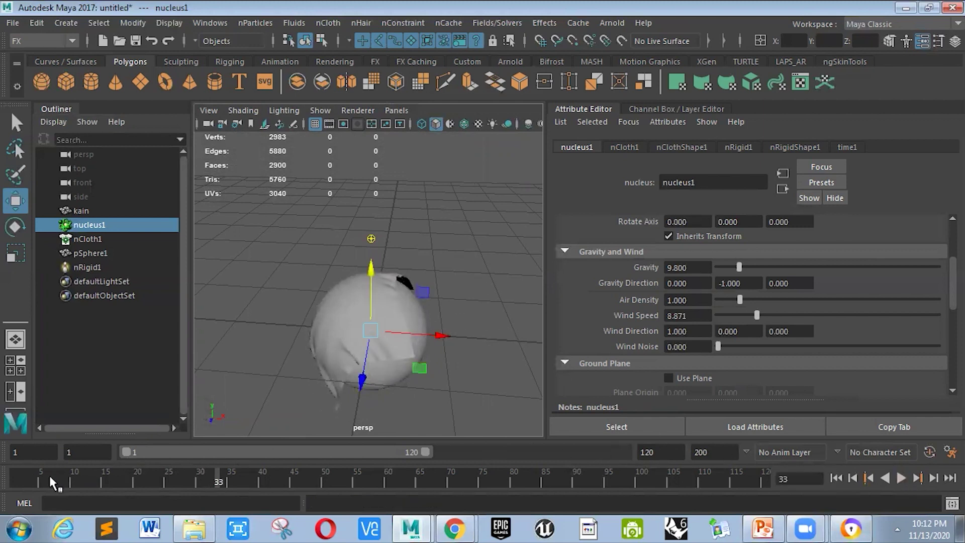
left_click_drag(40, 474, 16, 477)
Raise nucleus1's Air Density to about 3.355 and its Wind Speed to about 32.419
left_click(705, 316)
key("Return")
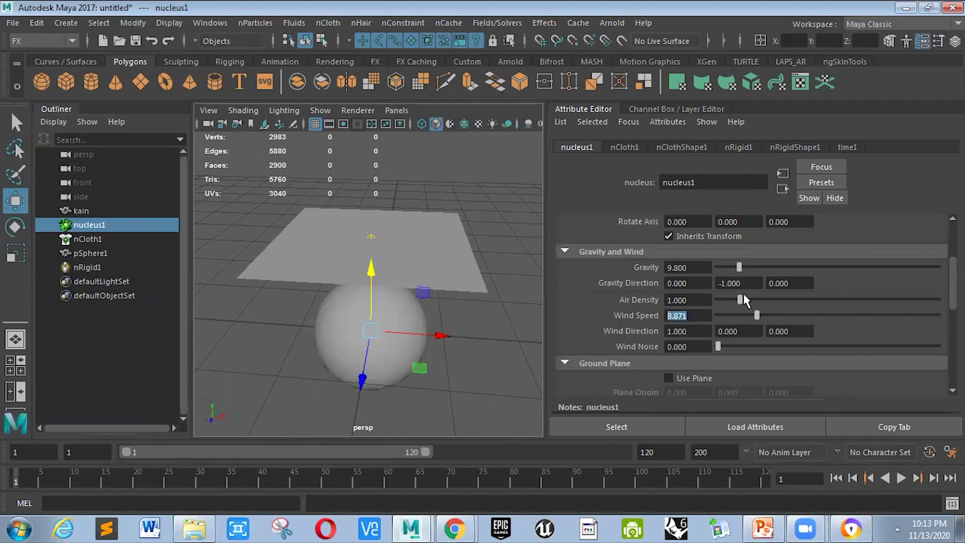
left_click_drag(741, 300, 861, 315)
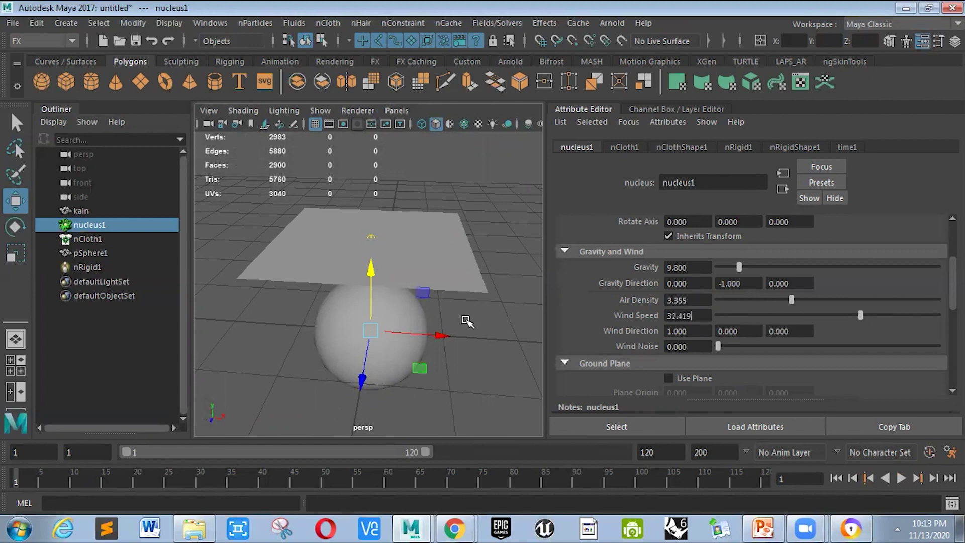
Play the kain simulation twice with the denser, stronger wind, restarting from frame 1, and stop at frame 28
left_click(470, 262)
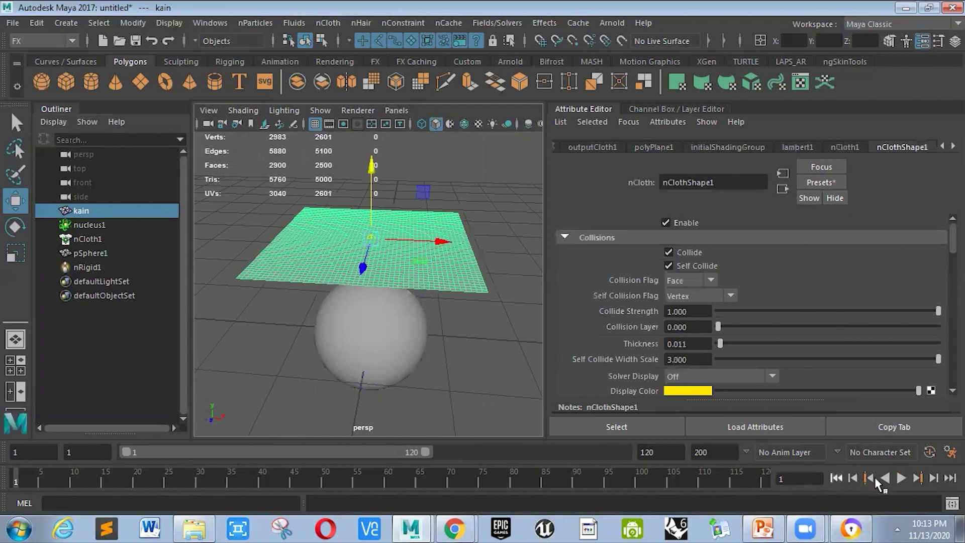
left_click(900, 478)
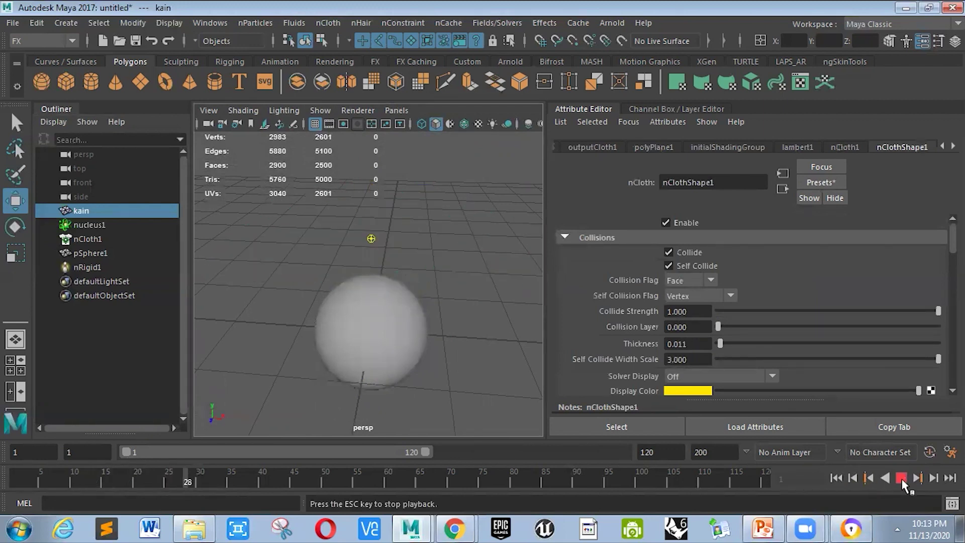
left_click_drag(90, 480, 15, 480)
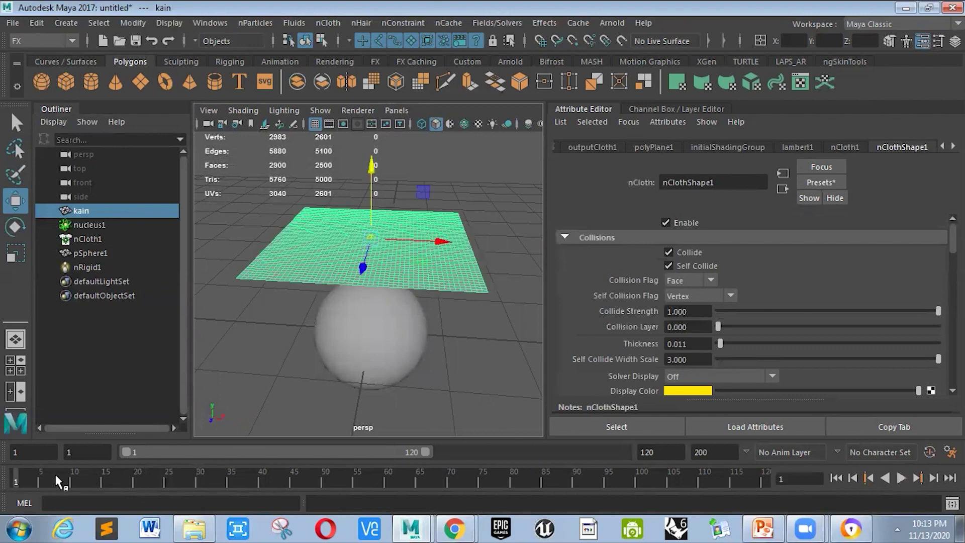
left_click(899, 479)
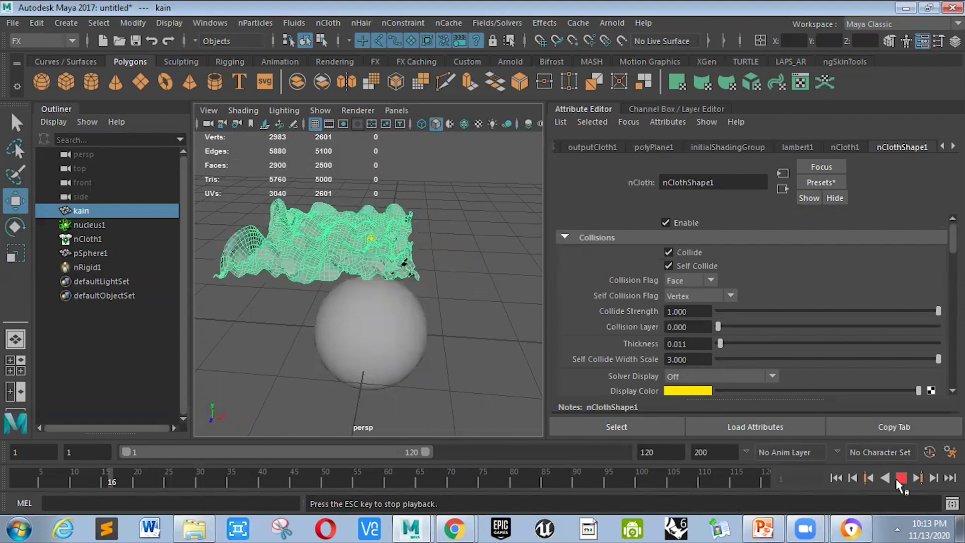
left_click(899, 478)
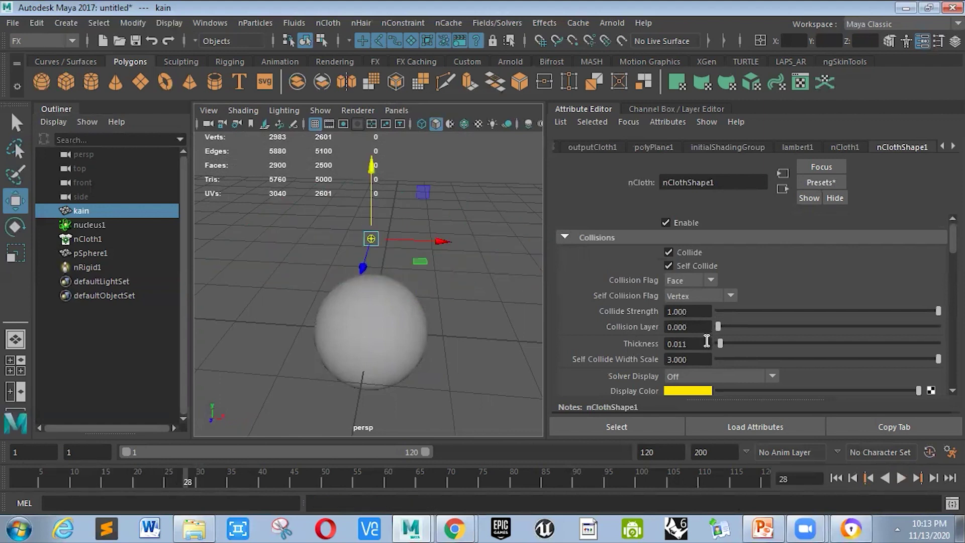
Set nucleus1's Air Density to 1
scroll(705, 339, "down", 5)
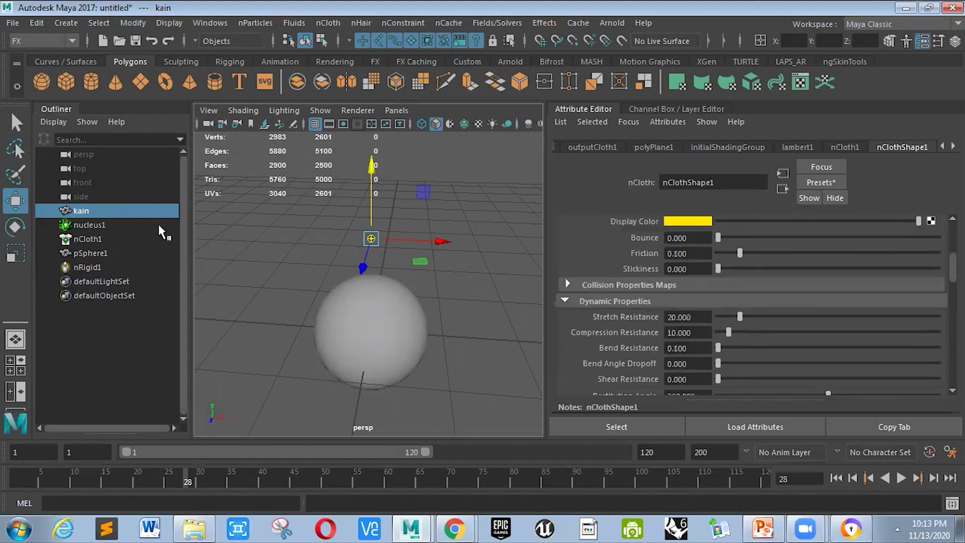
left_click(119, 226)
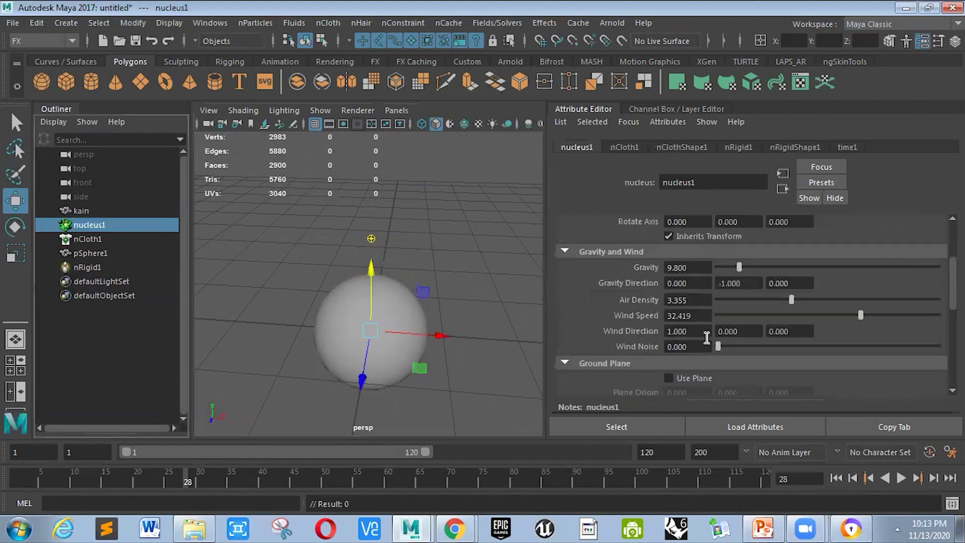
left_click(699, 303)
key("Return")
Play the simulation with the Air Density of 1, replay it from frame 1, stop at frame 28 and rewind to frame 1
left_click(901, 478)
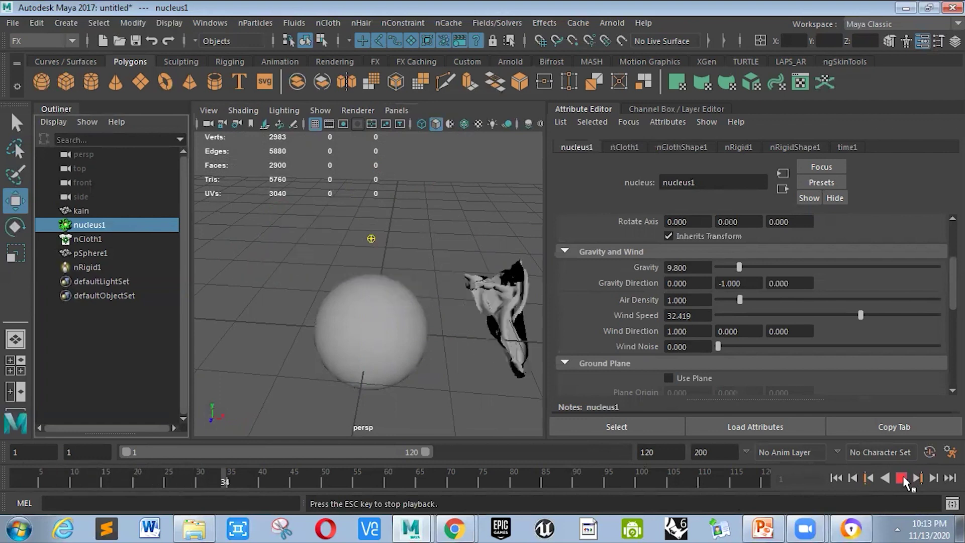
left_click(902, 478)
left_click(700, 300)
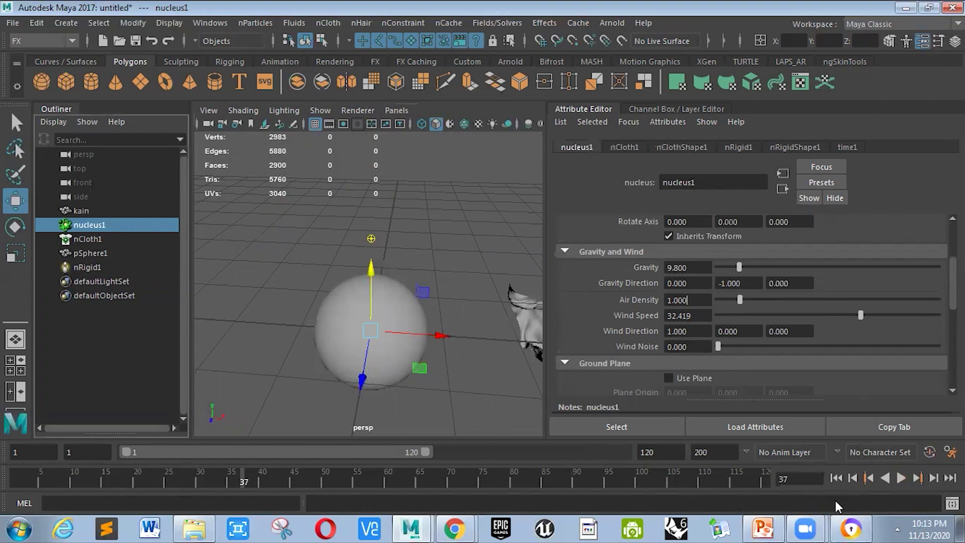
left_click(835, 479)
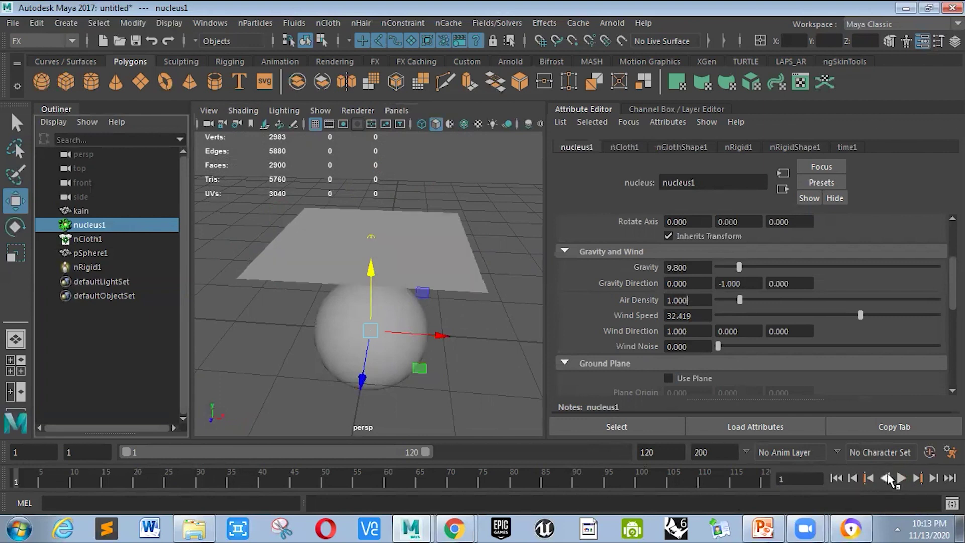
left_click(902, 478)
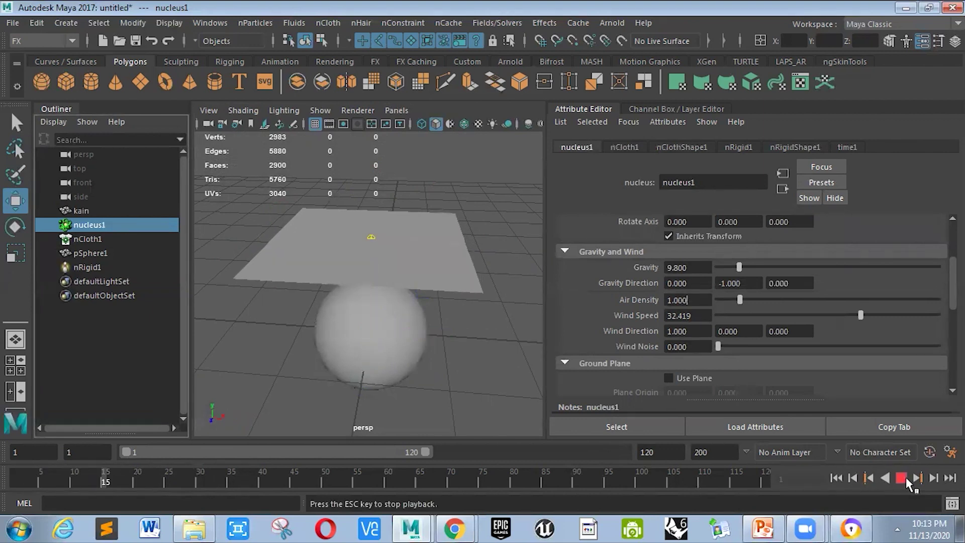
left_click(904, 478)
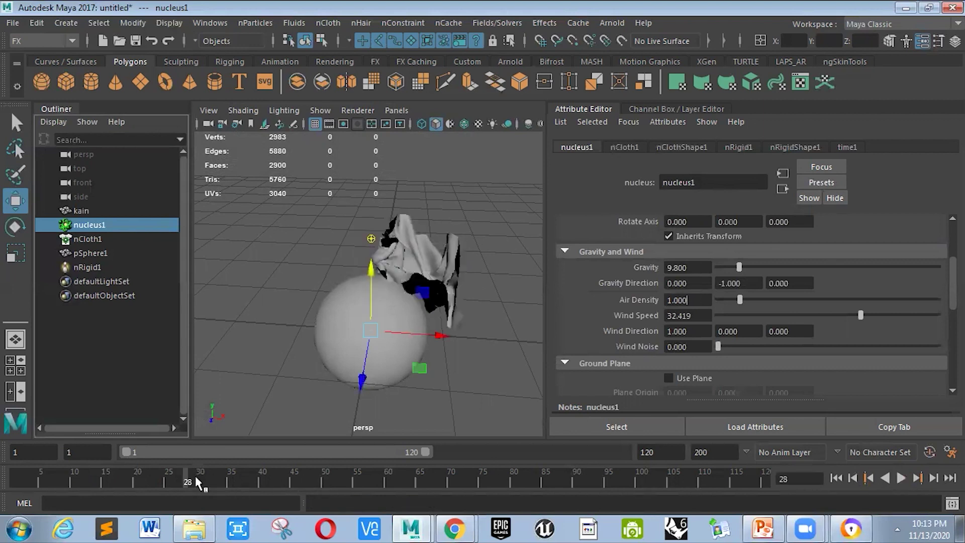
mouse_move(159, 482)
left_mouse_down()
mouse_move(124, 472)
mouse_move(20, 478)
left_mouse_up()
left_click(836, 478)
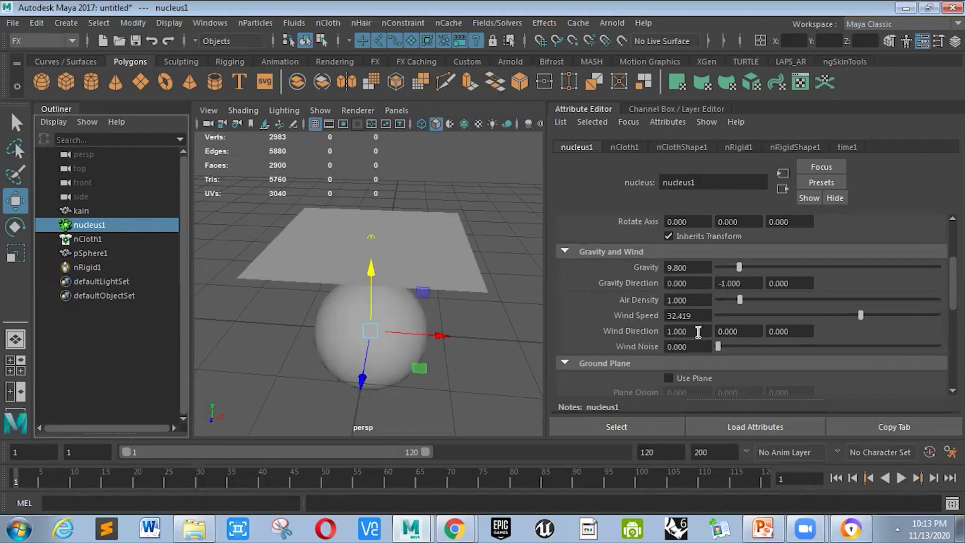
Set nucleus1's Wind Direction X to -1, play the cloth simulation to test it, and return to frame 1
scroll(703, 289, "up", 3)
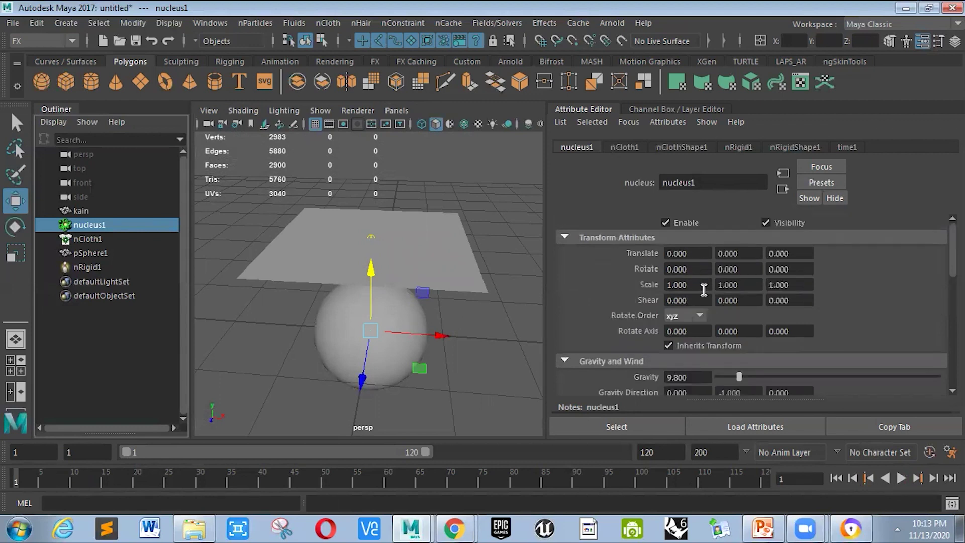
scroll(704, 289, "down", 5)
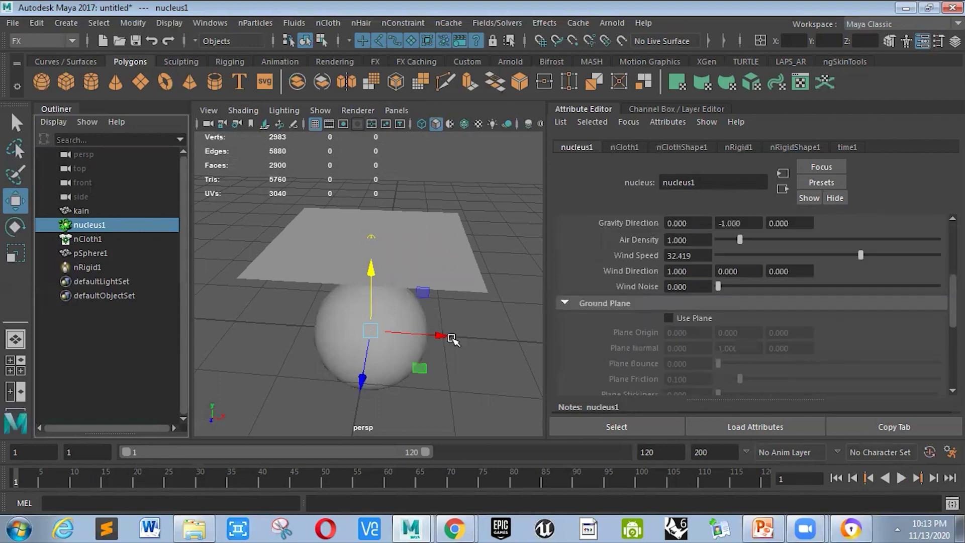
left_click(696, 274)
type("-1")
key("Return")
left_click(902, 478)
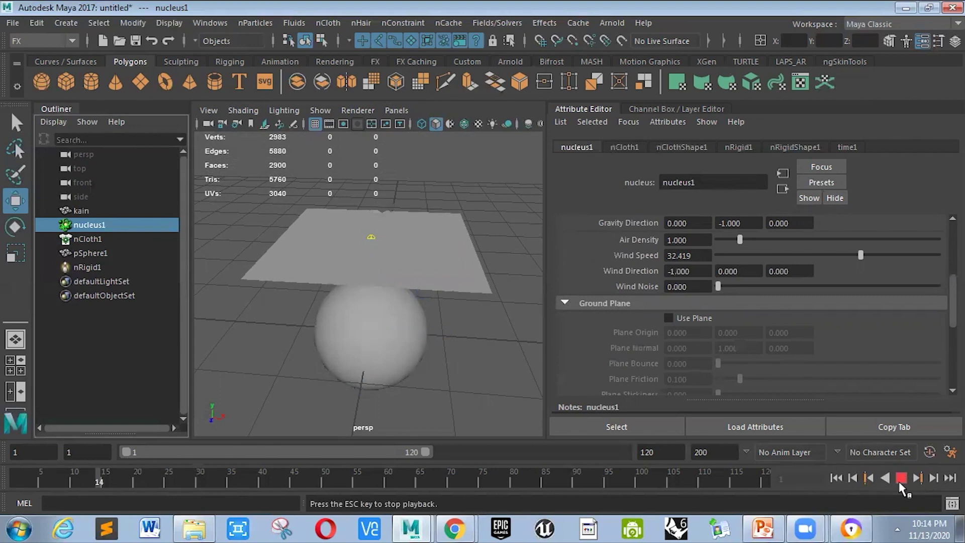
left_click(901, 478)
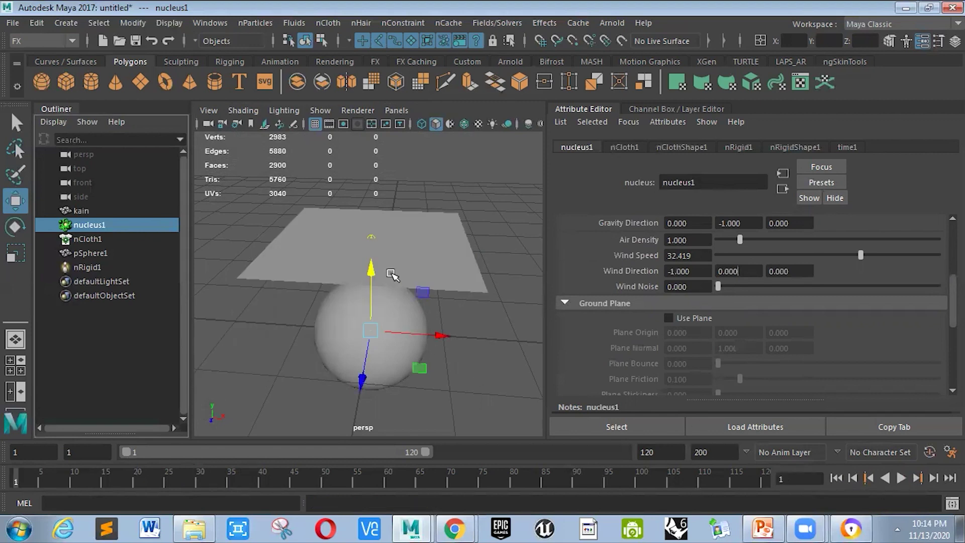
Create a polygon cylinder, scale it into a thin rod and move it out beside the sphere along X
right_click_drag(397, 272, 419, 247, "alt")
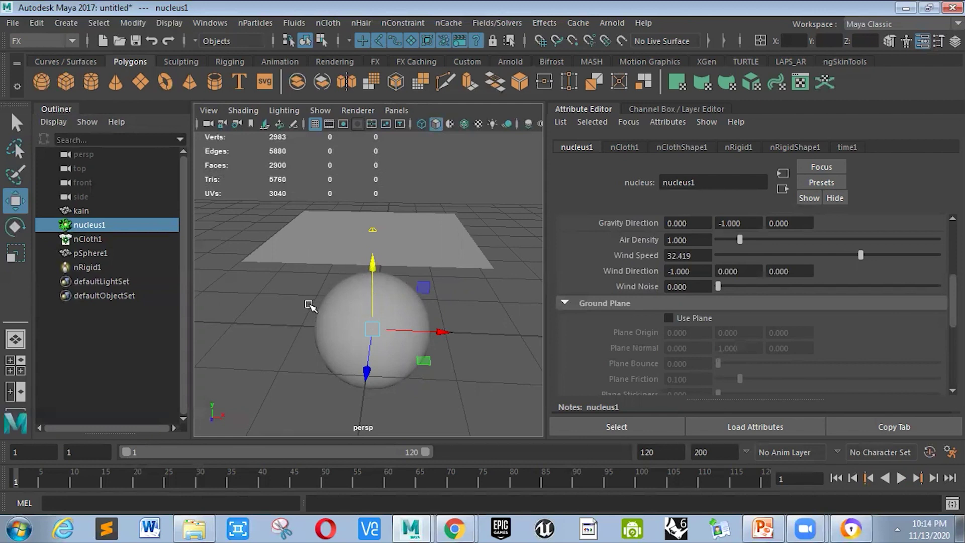
left_click(90, 83)
scroll(424, 307, "down", 2)
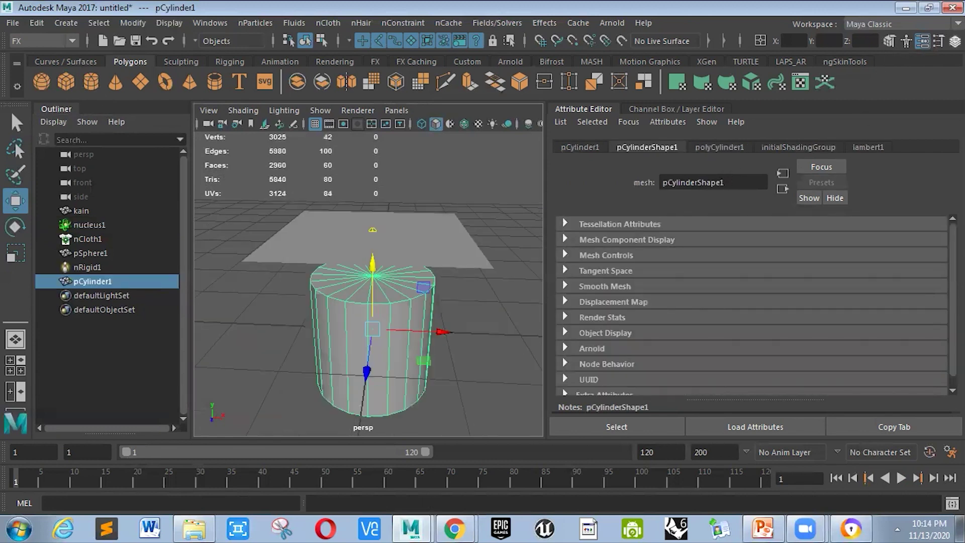
left_click(954, 41)
scroll(550, 298, "down", 3)
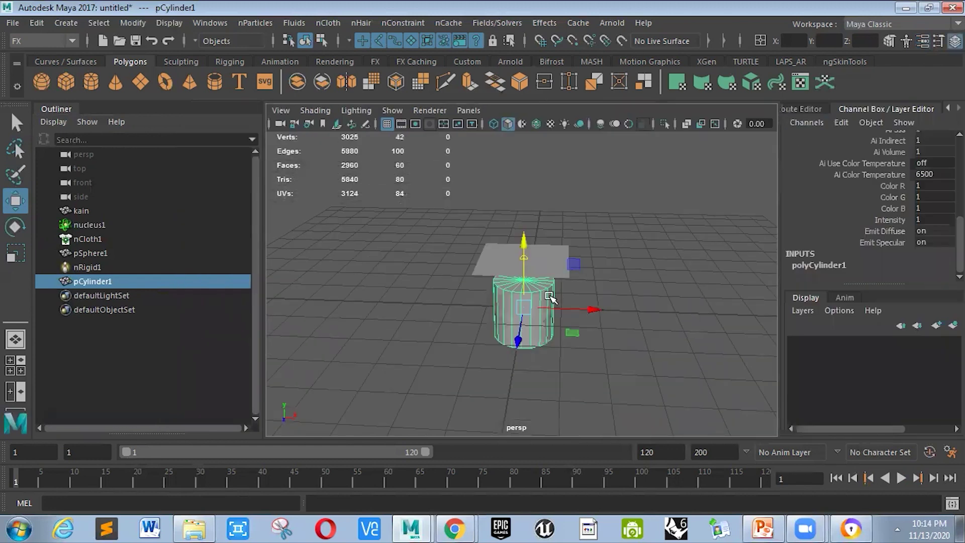
scroll(550, 297, "up", 2)
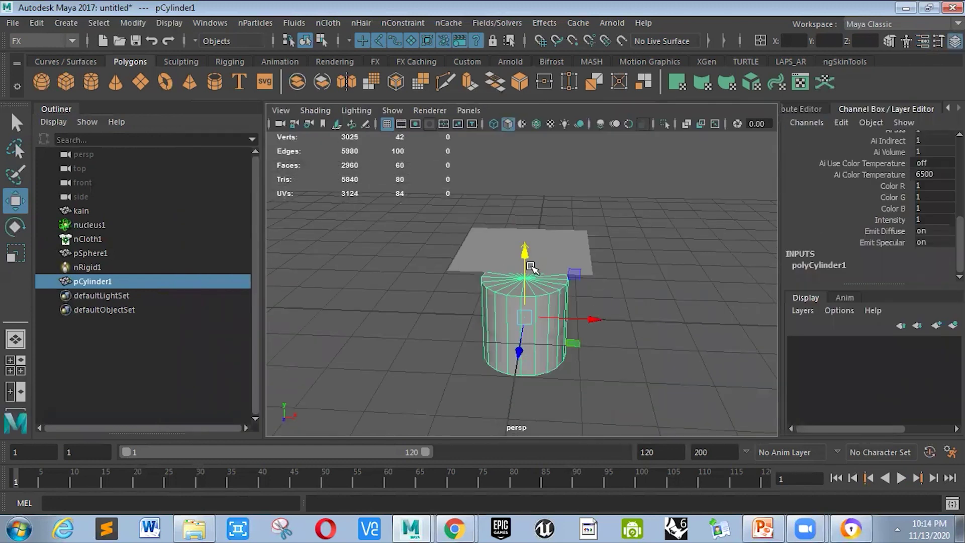
key("e")
key("r")
left_click_drag(530, 267, 648, 322)
key("w")
Rotate the cylinder about 90 degrees around X so it lies horizontally, and raise it toward the kain plane's height
key("e")
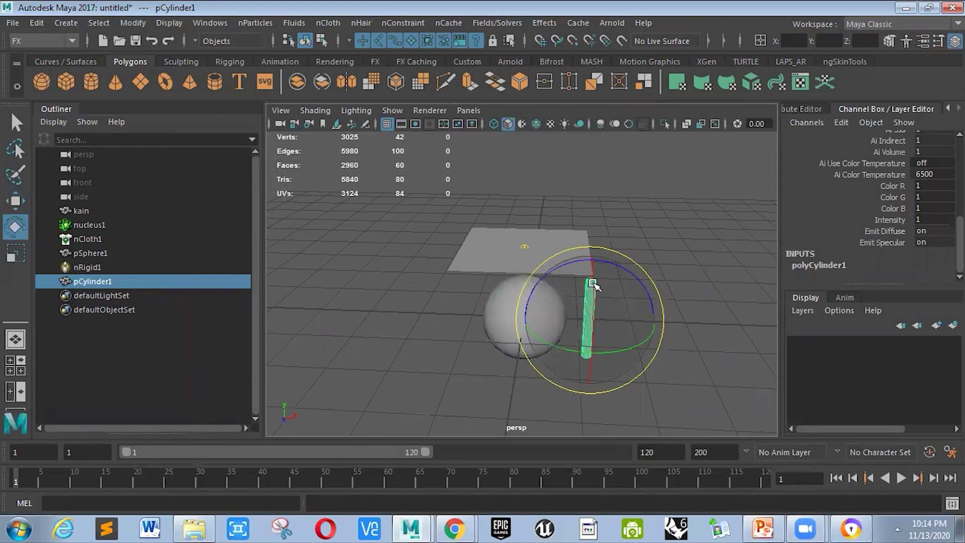
left_click_drag(593, 283, 605, 373)
key("w")
left_click_drag(597, 245, 604, 221)
Lengthen the cylinder to a Y scale of about 1.266 and align it along kain's edge at about X 1.572, Y 1.725
scroll(604, 222, "up", 5)
key("r")
left_click_drag(545, 304, 613, 263, "alt")
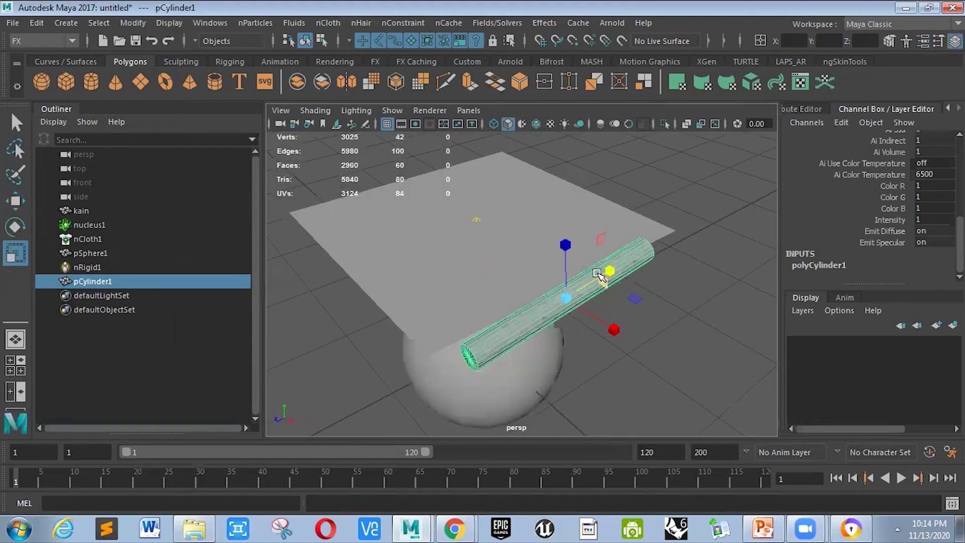
key("e")
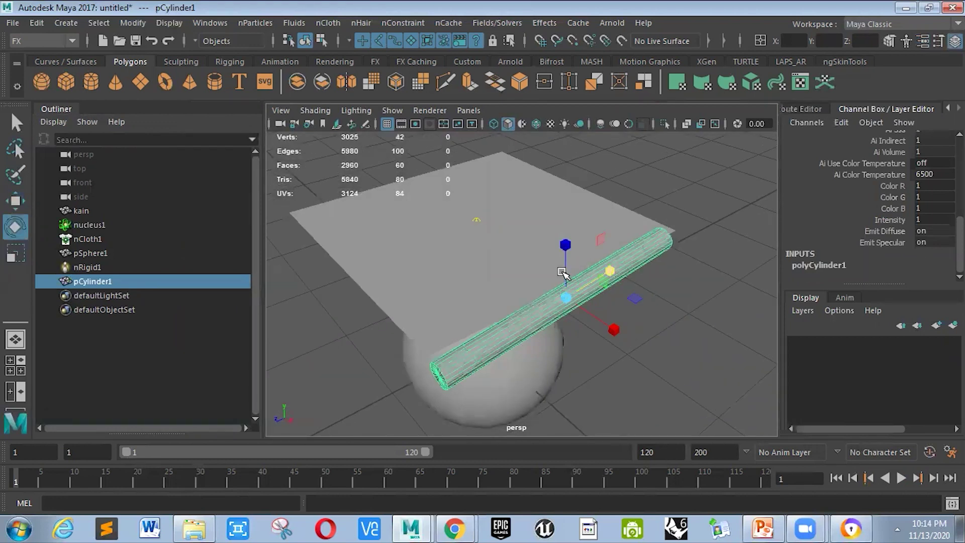
left_click_drag(545, 267, 546, 264)
key("w")
left_click_drag(618, 276, 622, 272)
left_click_drag(537, 281, 609, 276, "alt")
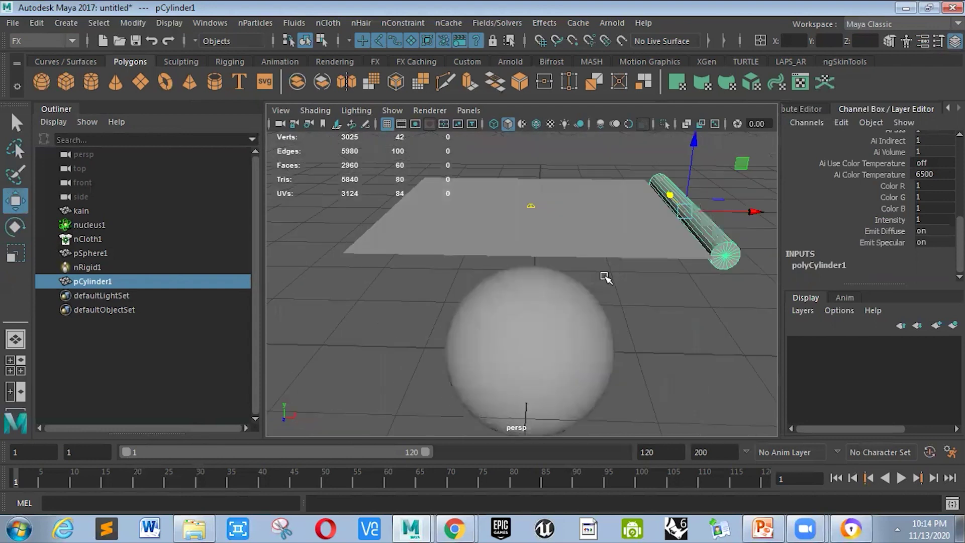
Select the two rows of kain vertices along the edge nearest the cylinder
scroll(641, 221, "up", 5)
left_click(638, 228)
scroll(626, 222, "down", 3)
right_click_drag(586, 160, 608, 117)
scroll(613, 350, "down", 5)
left_click_drag(610, 351, 565, 186)
scroll(609, 256, "up", 3)
left_click_drag(593, 147, 601, 176)
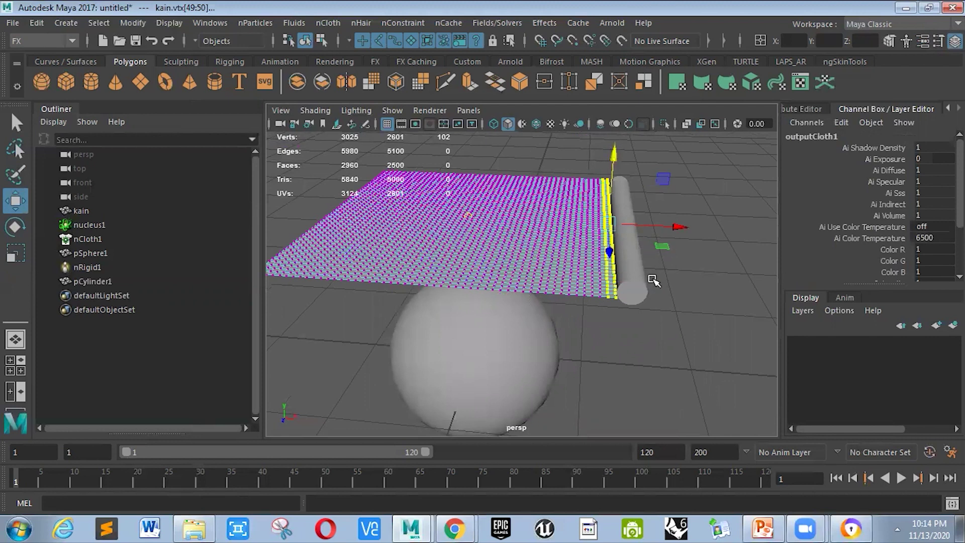
left_click(628, 274)
left_click(669, 342)
left_click_drag(647, 335, 601, 159)
Add the cylinder to the vertex selection and attach kain's edge to it with a Point to Surface constraint
left_click(633, 284, "shift")
left_click(391, 26)
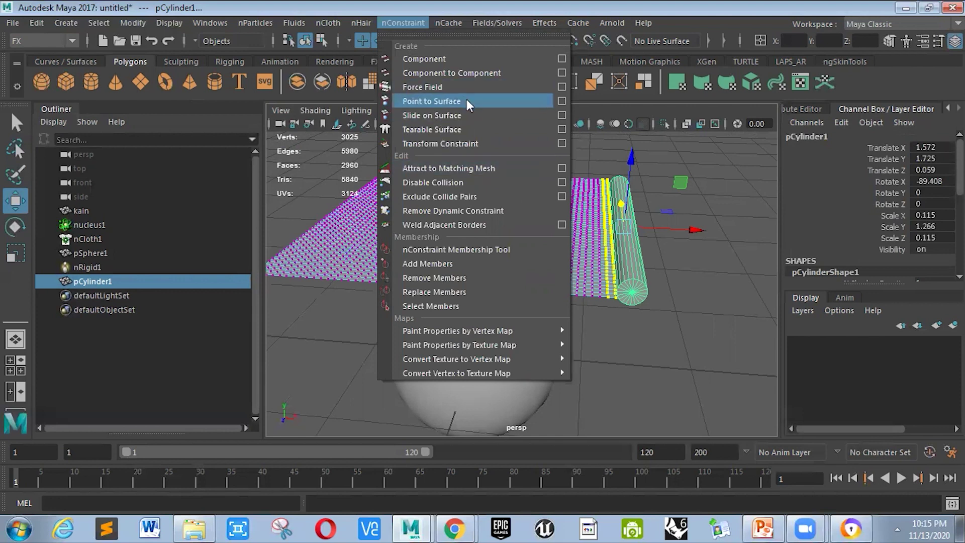
left_click(431, 101)
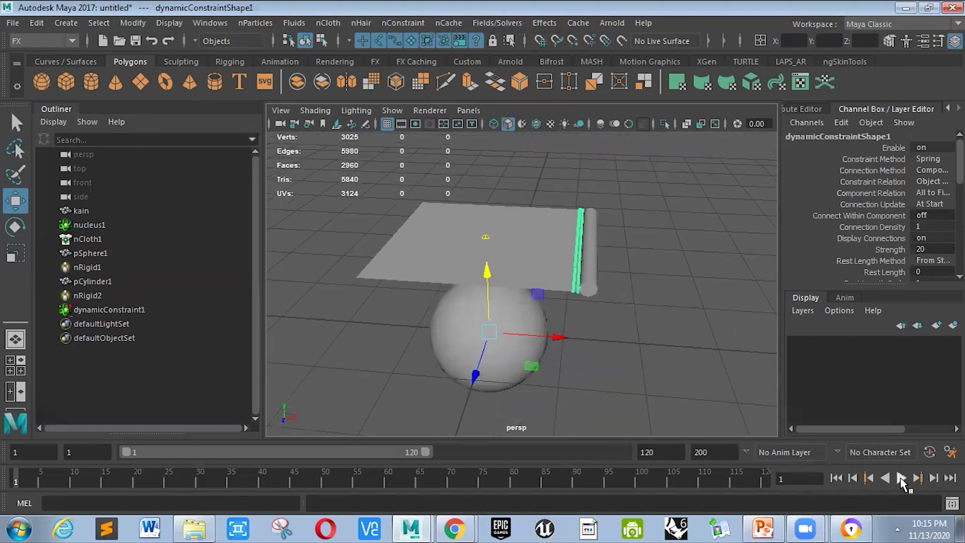
Play the simulation of the constrained cloth in the wind, stop at frame 72 and inspect the attached edge closely
left_click(901, 478)
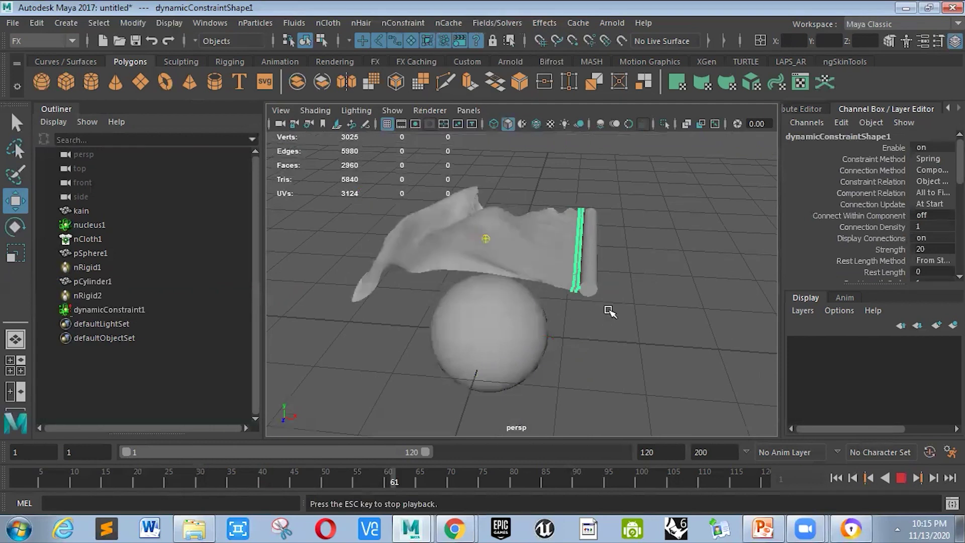
key("Escape")
scroll(631, 304, "up", 5)
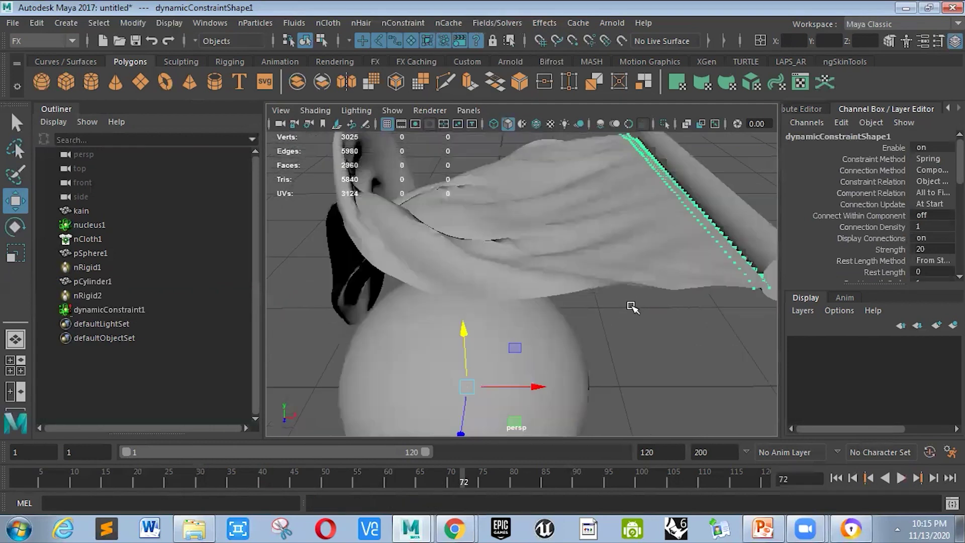
Set nucleus1's Wind Speed to 10 and its Wind Noise to 3
left_click(59, 208)
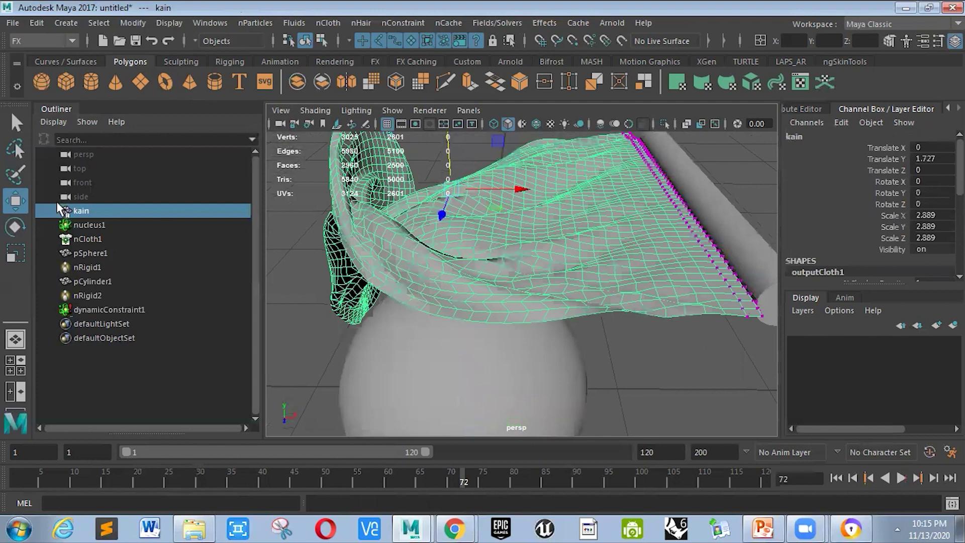
left_click(100, 225)
left_click(923, 42)
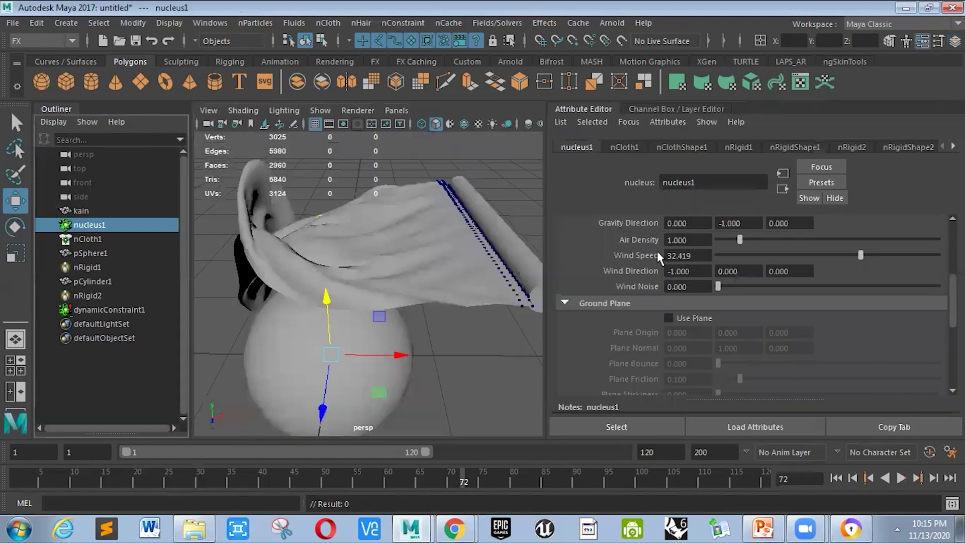
double_click(668, 255)
type("10")
key("Tab")
type("3")
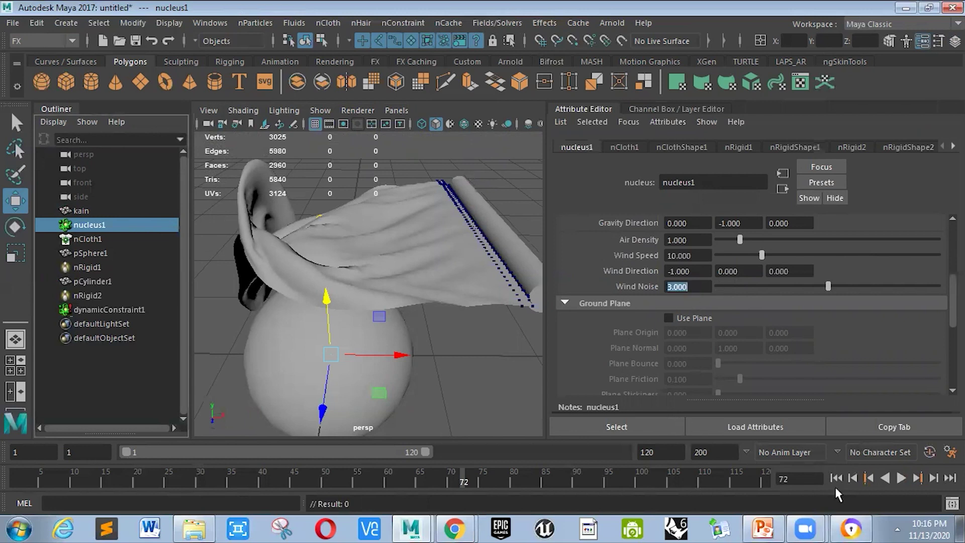
Replay the simulation from frame 1, watch the attached cloth in the wind from several angles, and stop at frame 117
left_click_drag(433, 356, 423, 350, "alt")
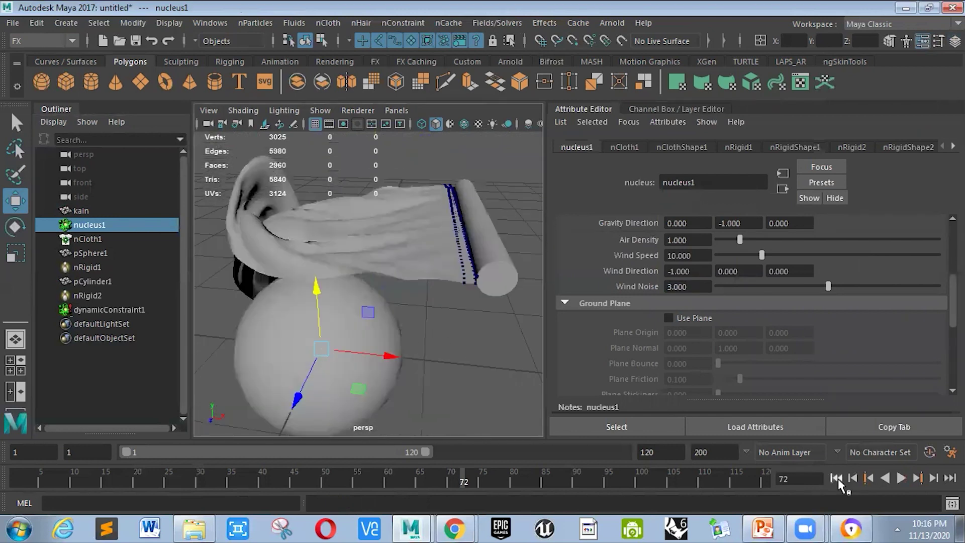
left_click(837, 478)
scroll(432, 366, "down", 3)
left_click(900, 478)
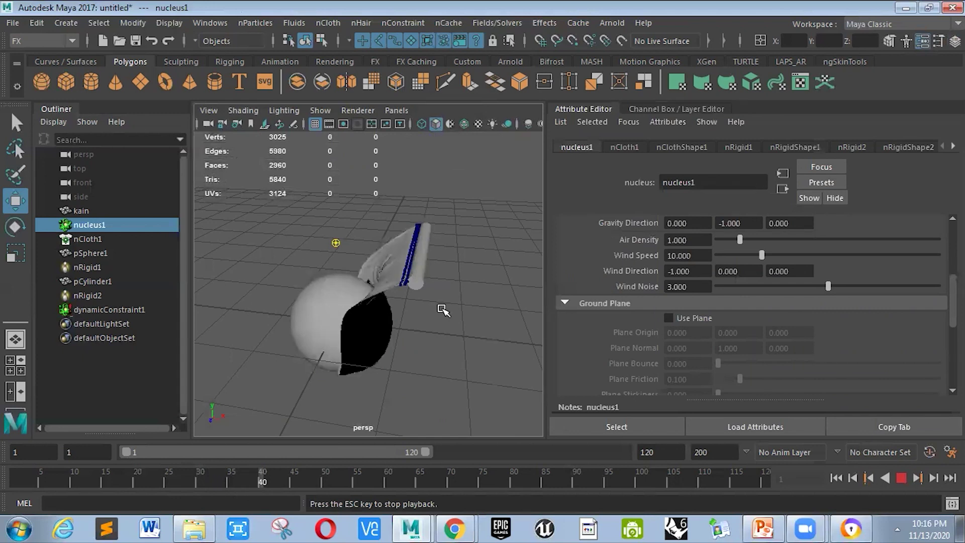
left_click_drag(499, 322, 447, 315, "alt")
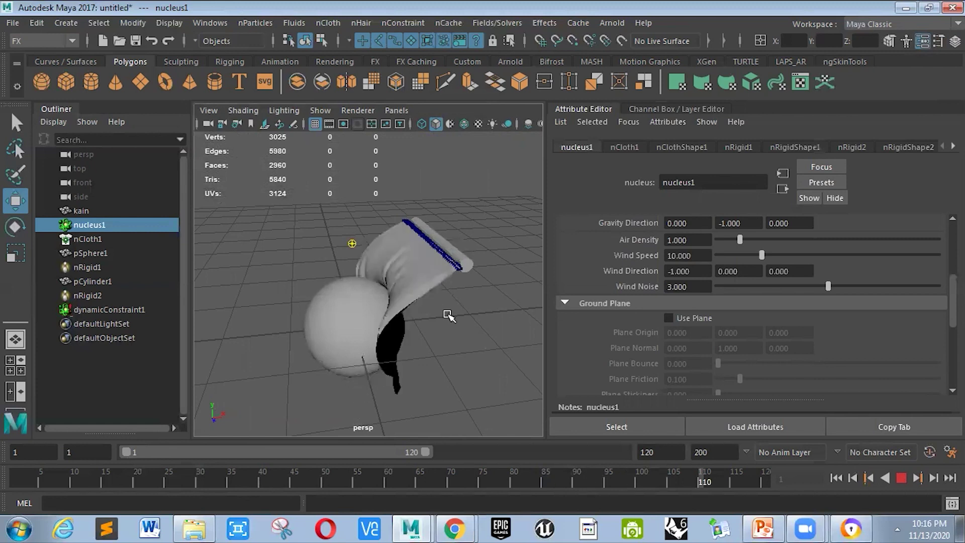
key("Escape")
left_click_drag(439, 336, 430, 336, "alt")
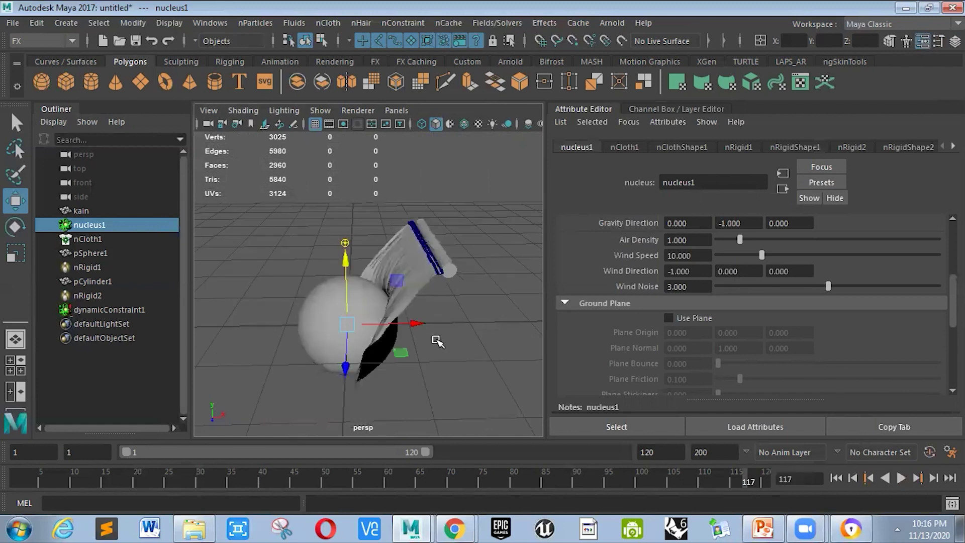
Set nucleus1's Wind Speed to 20, play the simulation and stop at frame 41 to inspect the cloth
scroll(437, 340, "up", 3)
double_click(702, 256)
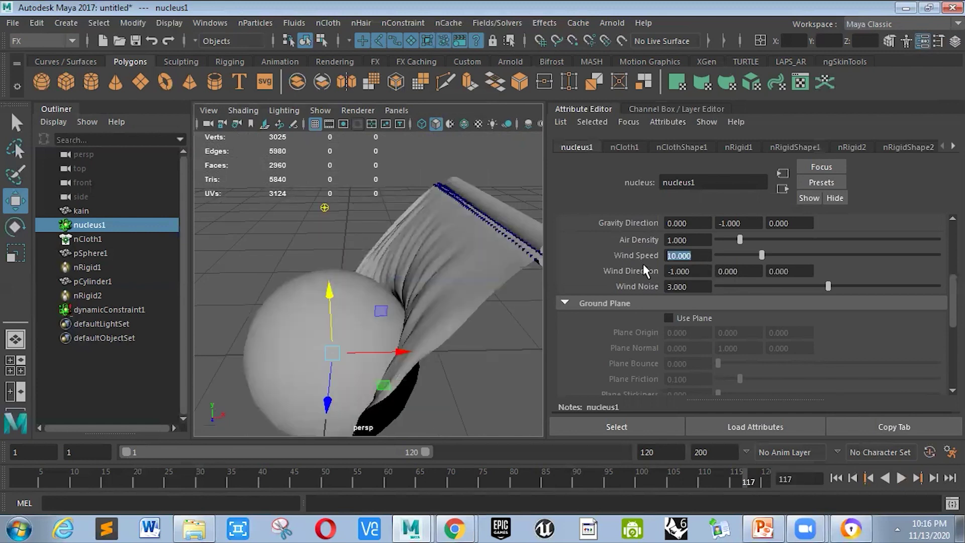
type("20")
key("Tab")
left_click(901, 478)
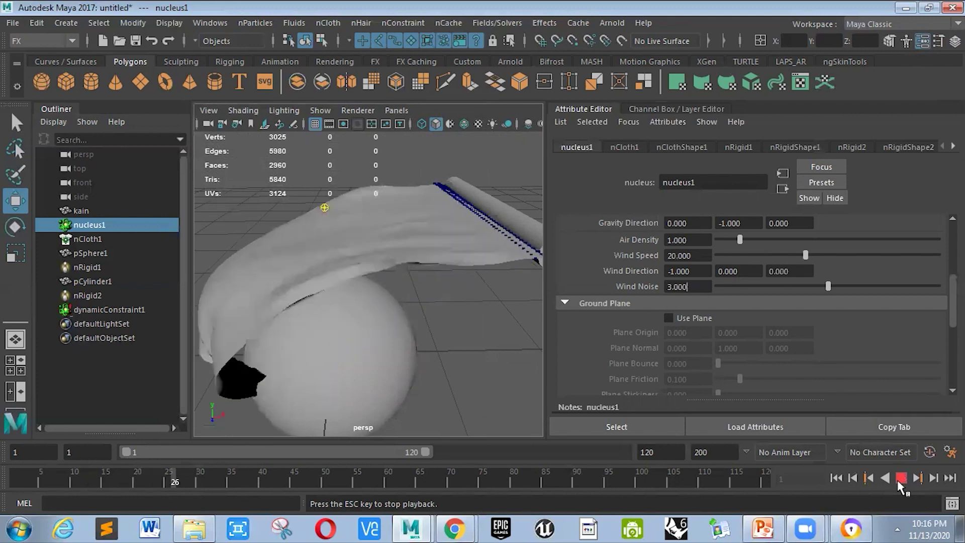
key("Escape")
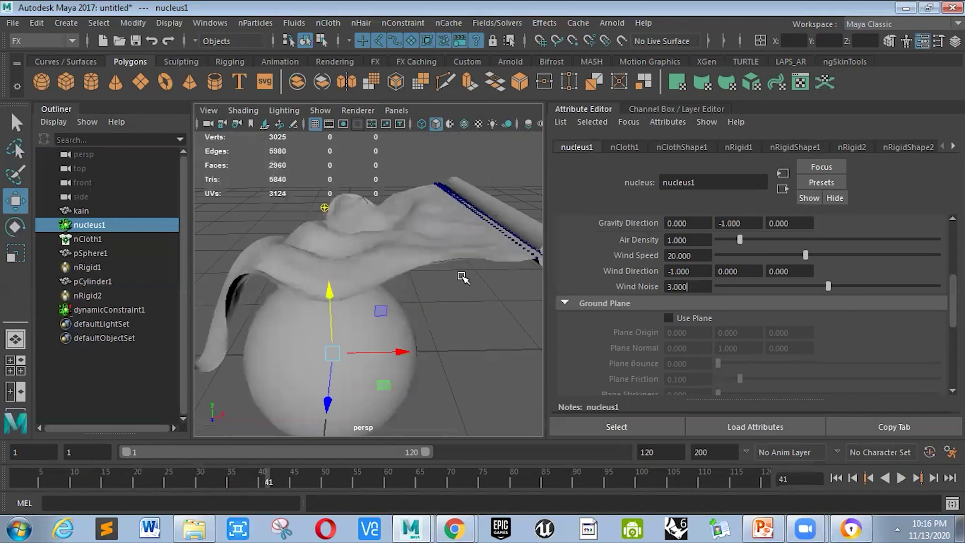
left_click_drag(451, 301, 354, 299, "alt")
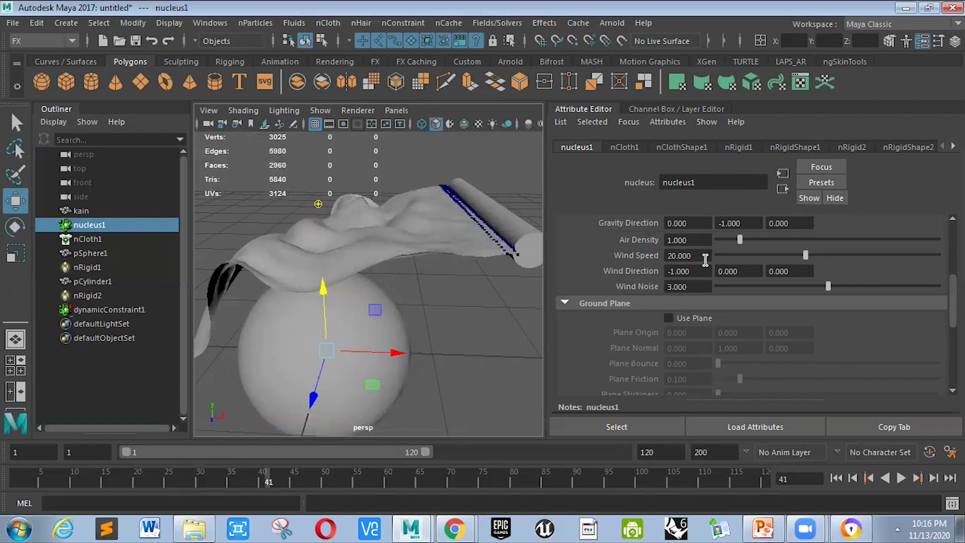
Look through nucleus1's transform, wind, ground plane and solver attributes, and check kain's nClothShape1 collision attributes
scroll(705, 259, "up", 2)
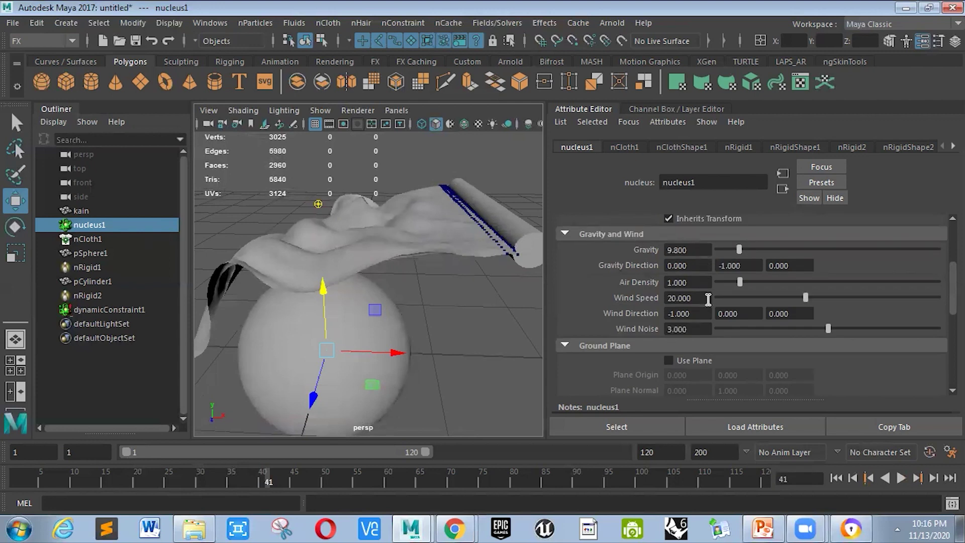
scroll(707, 299, "up", 6)
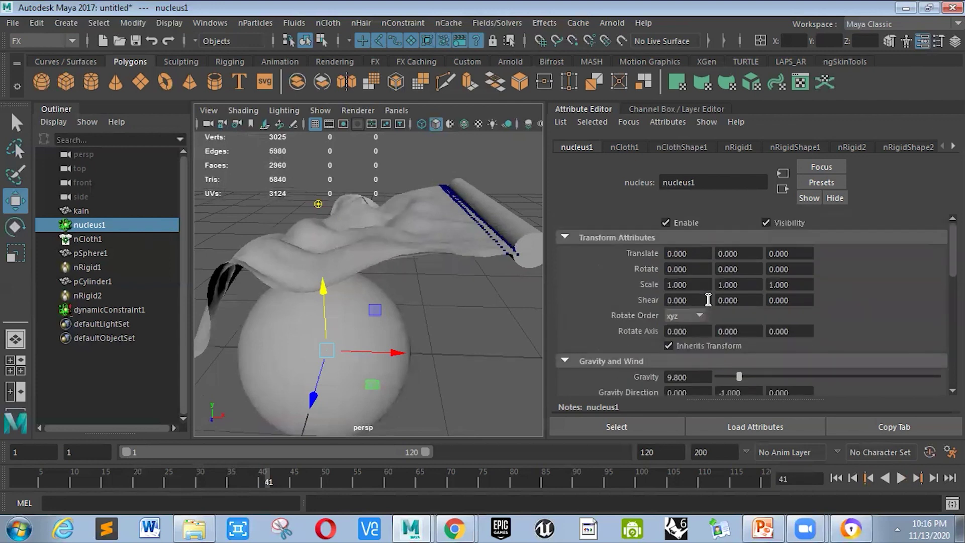
scroll(708, 300, "down", 6)
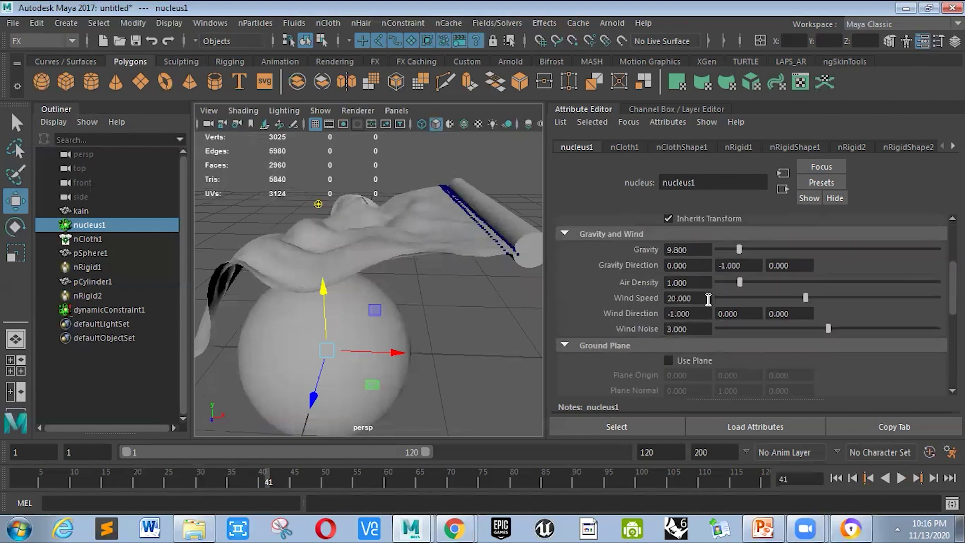
scroll(707, 296, "down", 8)
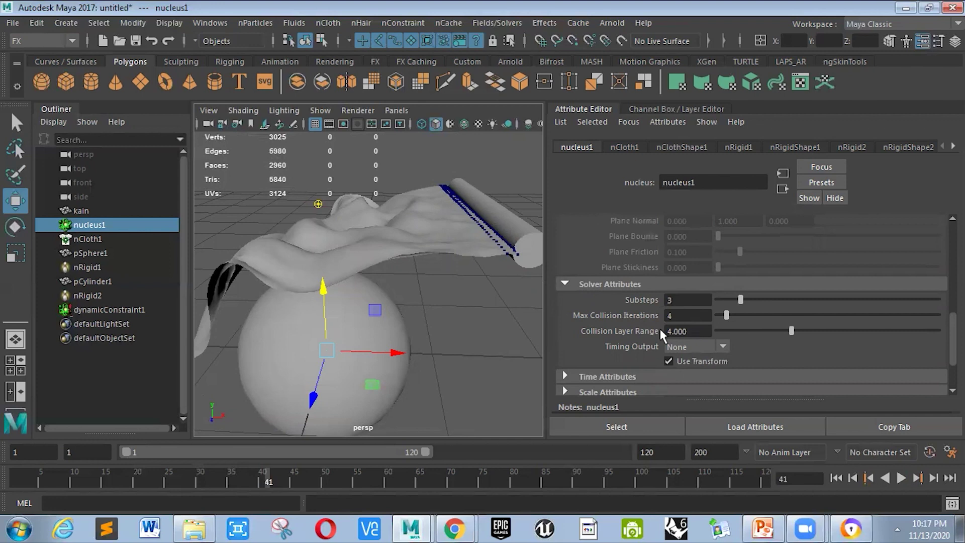
scroll(660, 331, "down", 3)
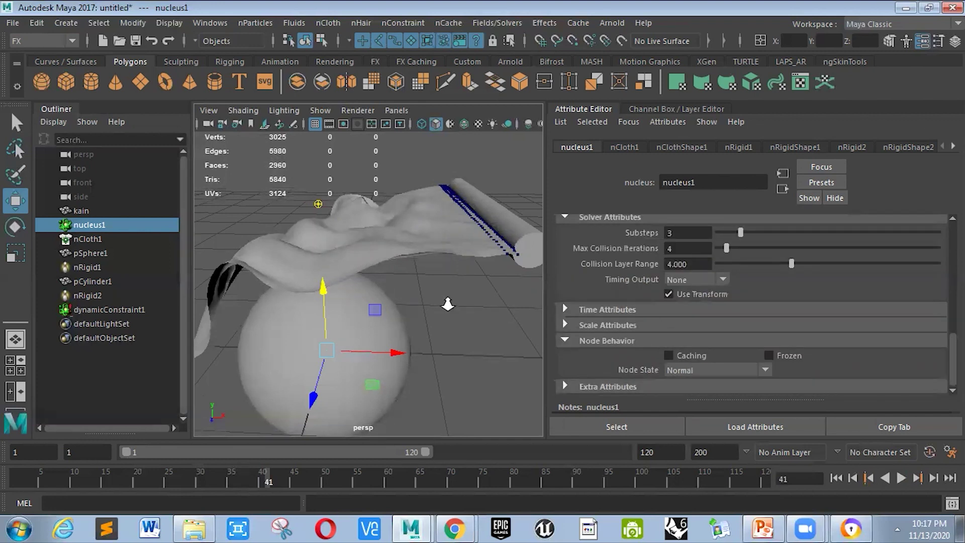
left_click(404, 232)
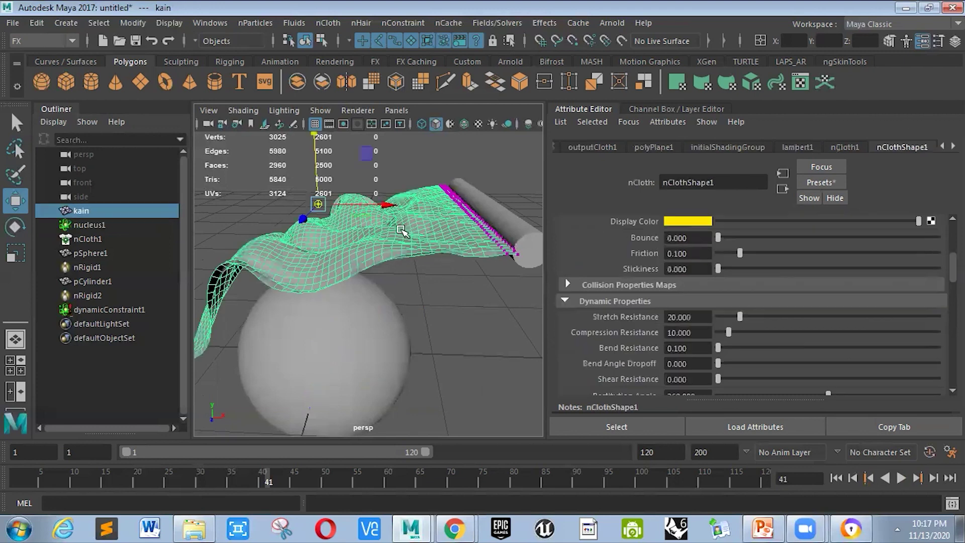
left_click(440, 280)
scroll(439, 280, "down", 3)
left_click(386, 246)
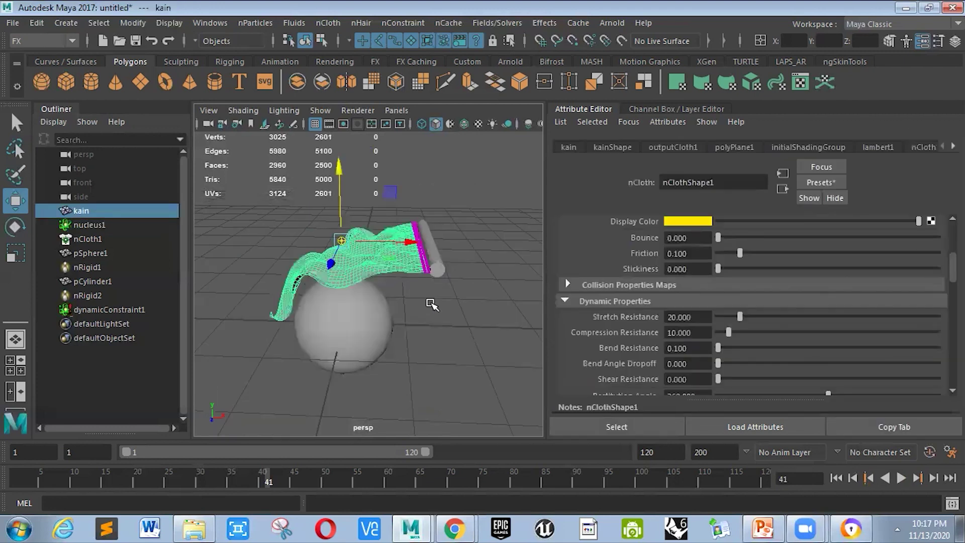
scroll(746, 303, "up", 5)
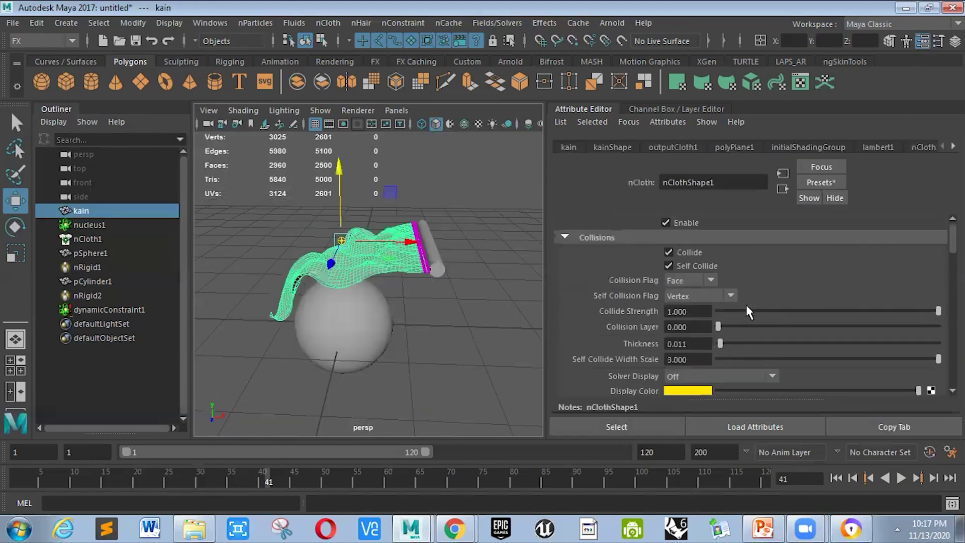
left_click(96, 224)
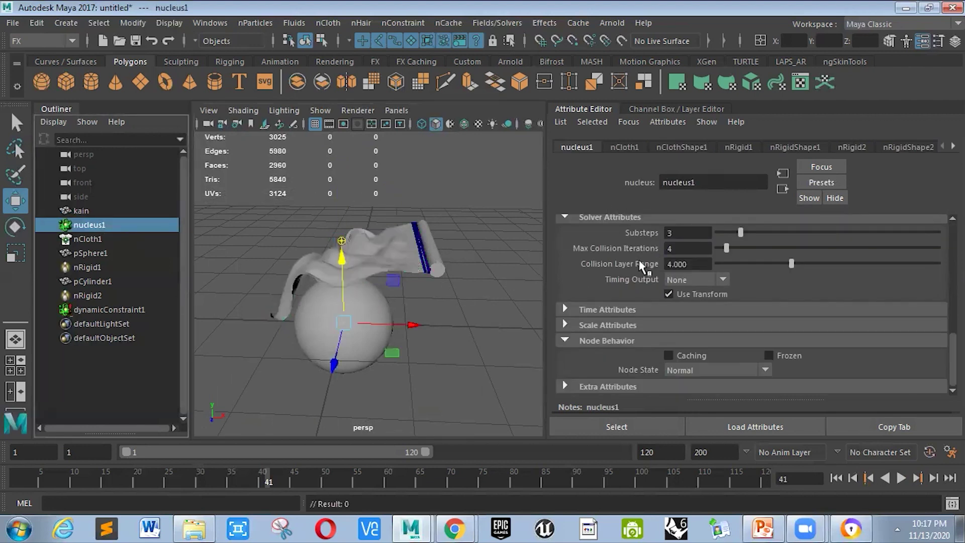
scroll(656, 277, "up", 5)
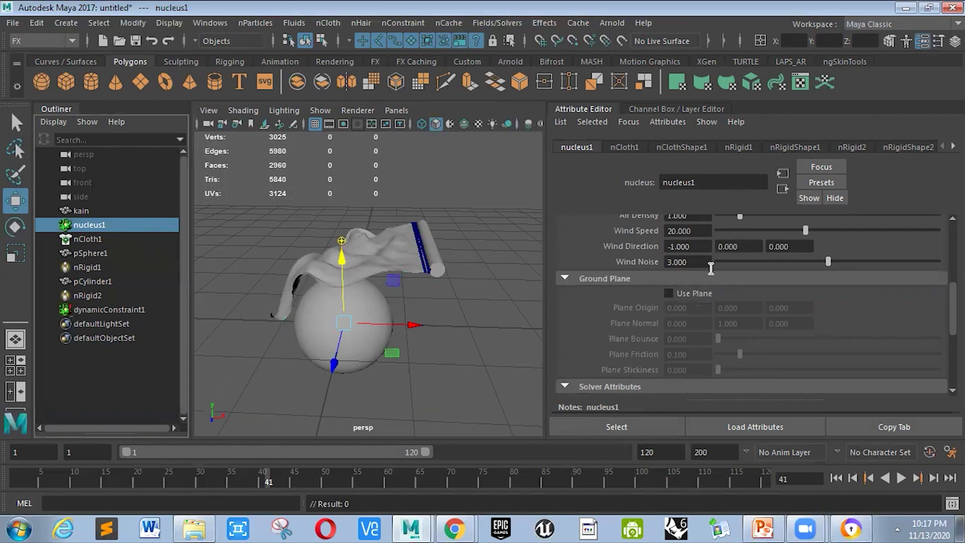
scroll(712, 268, "up", 5)
scroll(711, 268, "up", 1)
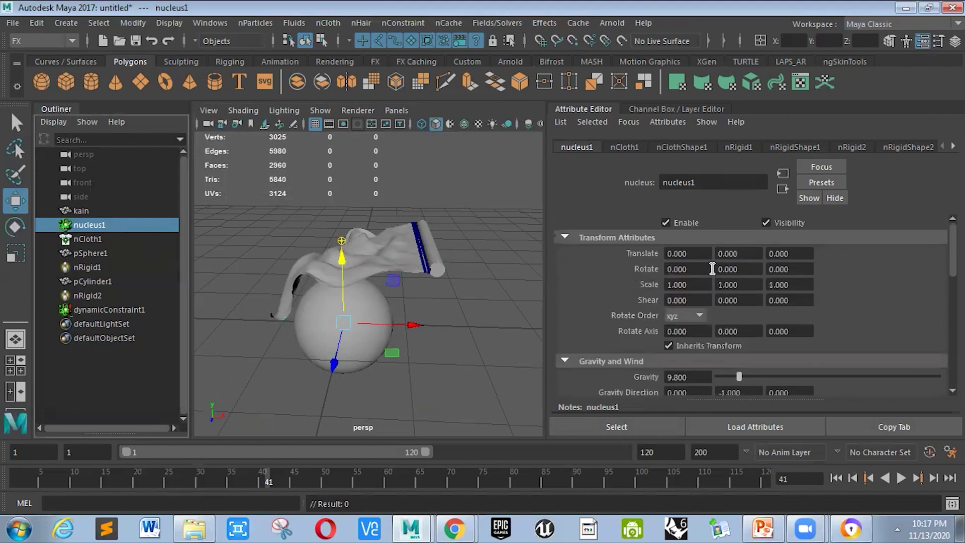
scroll(711, 268, "down", 4)
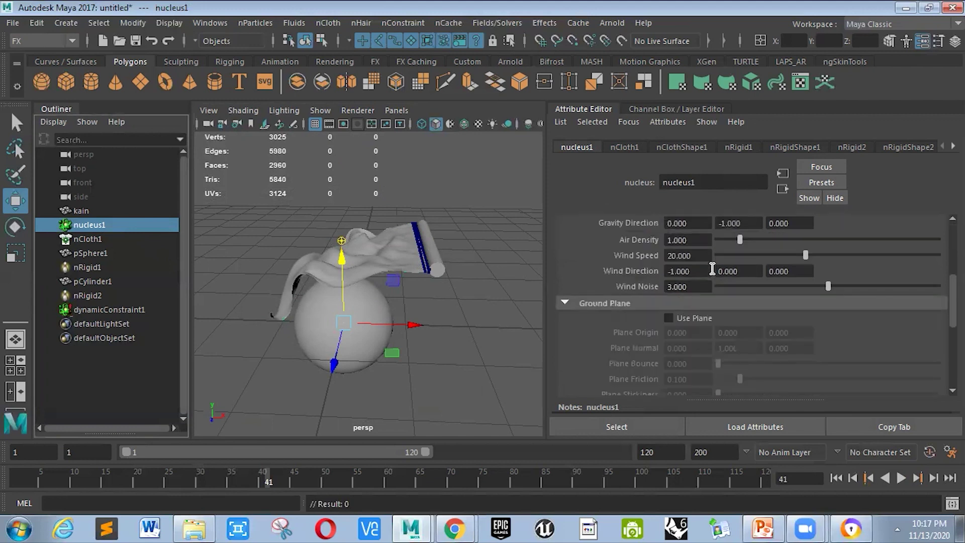
Return to frame 1 and expand the Time Attributes of nucleus1 that contain its Start Frame
left_click(110, 238)
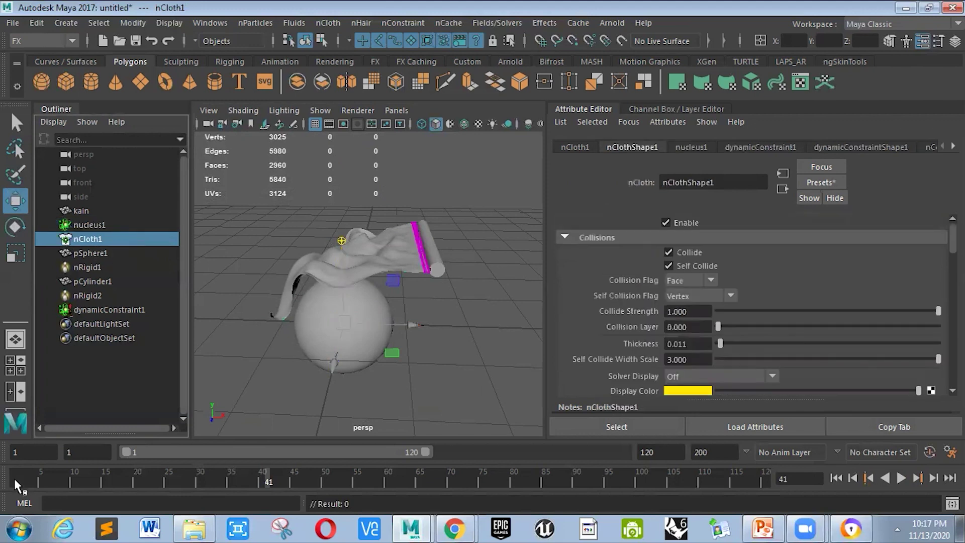
left_click(13, 481)
left_click(95, 225)
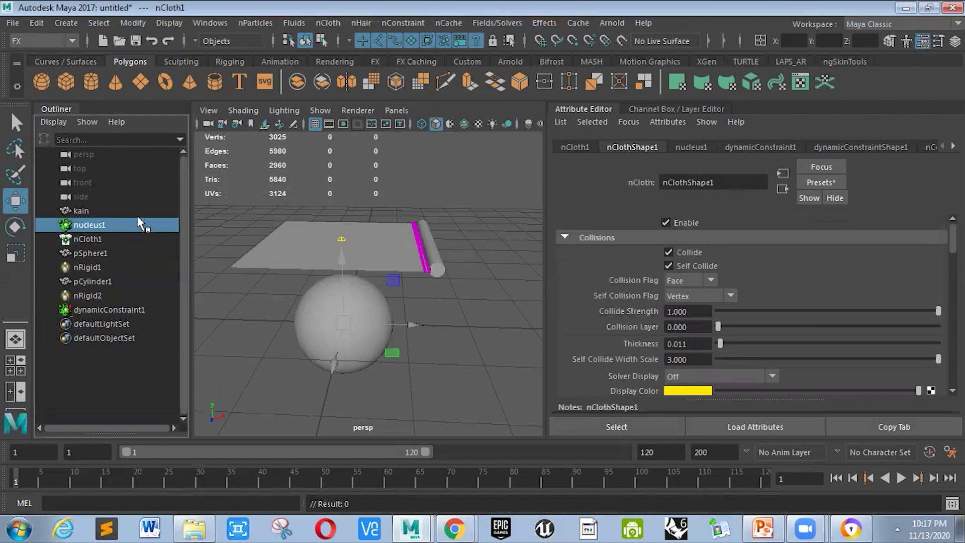
left_click(653, 108)
scroll(882, 235, "down", 3)
scroll(882, 230, "up", 2)
scroll(883, 230, "down", 3)
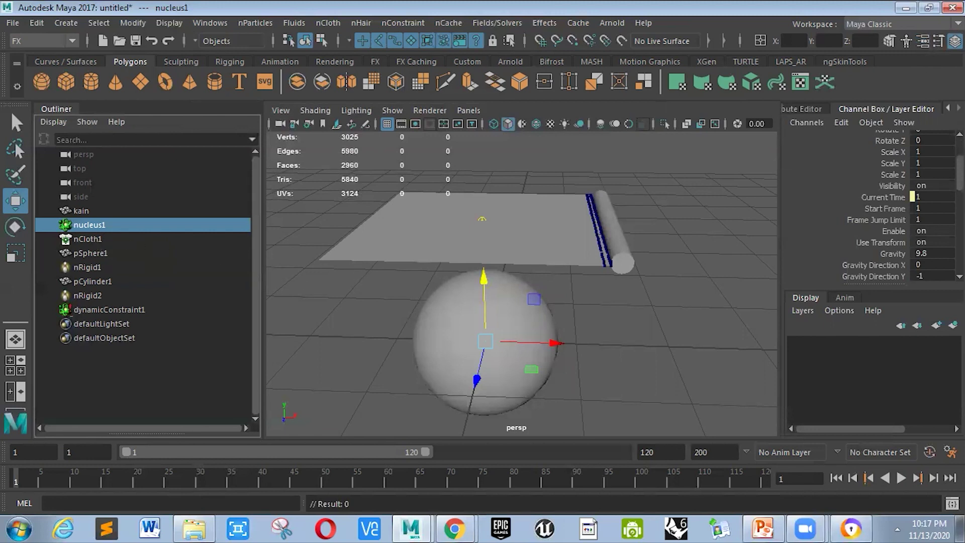
left_click(806, 110)
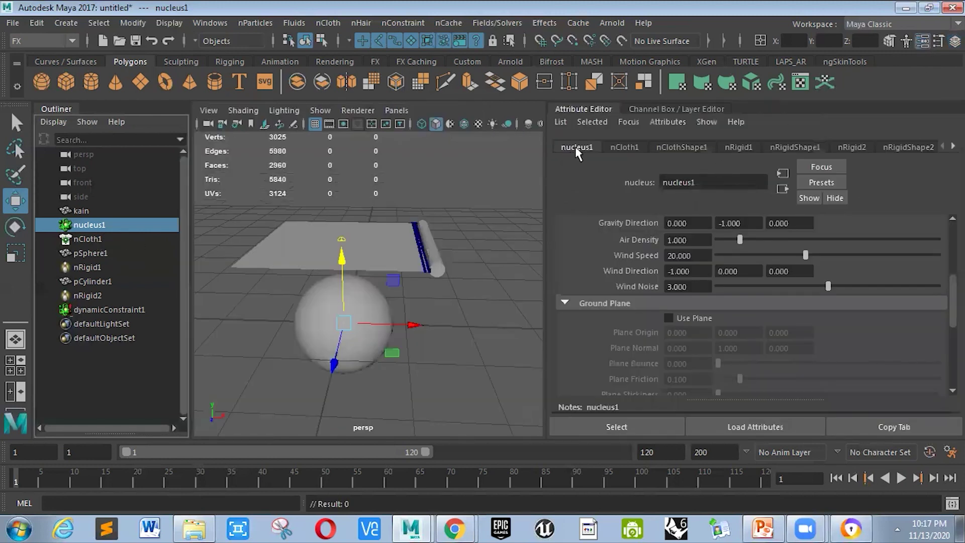
scroll(689, 225, "up", 3)
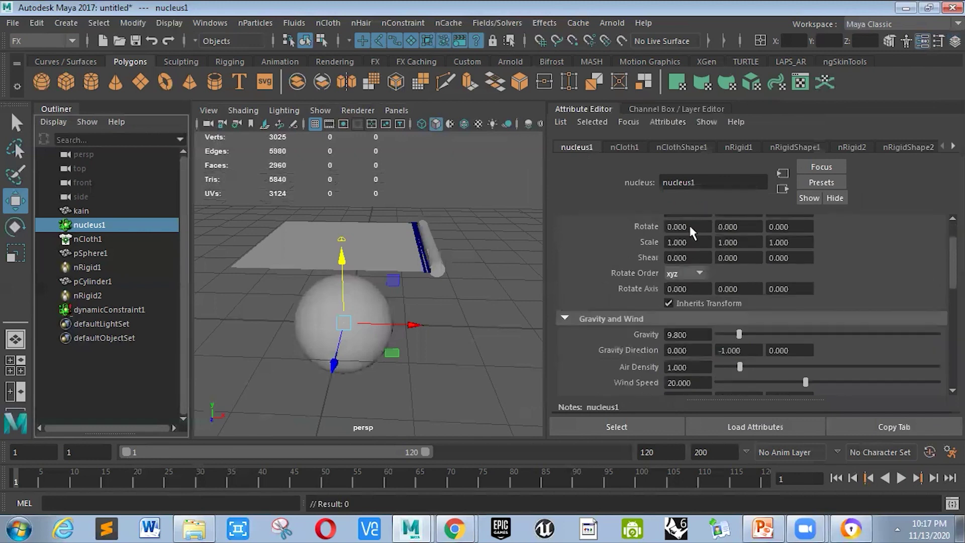
scroll(689, 230, "down", 5)
scroll(691, 232, "down", 4)
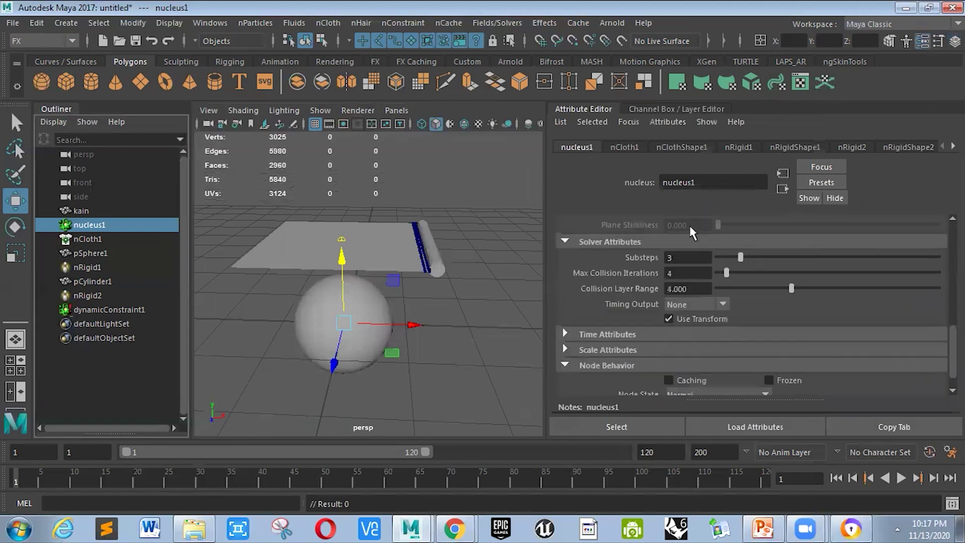
left_click(658, 309)
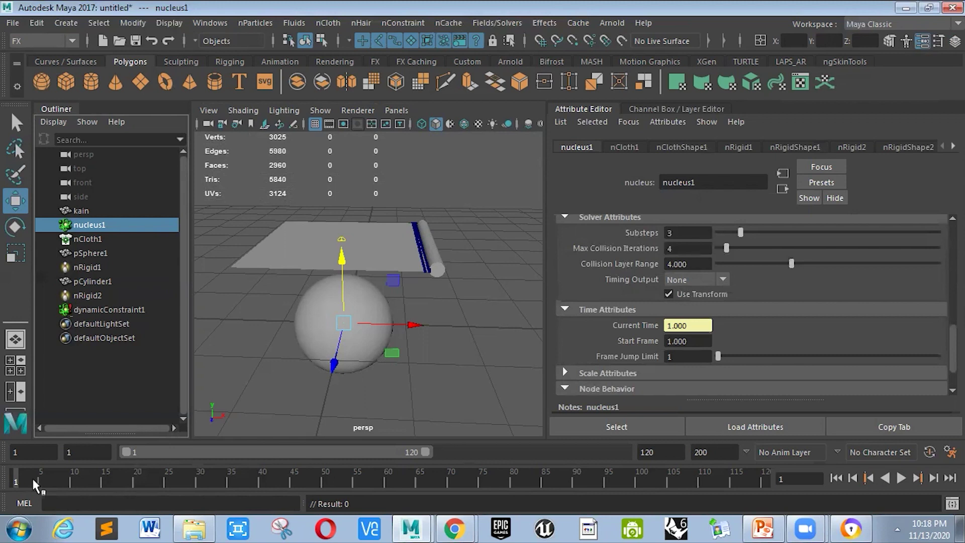
Set the playback range start to frame -50, play from there and stop at frame -7
left_click(67, 451)
key("Return")
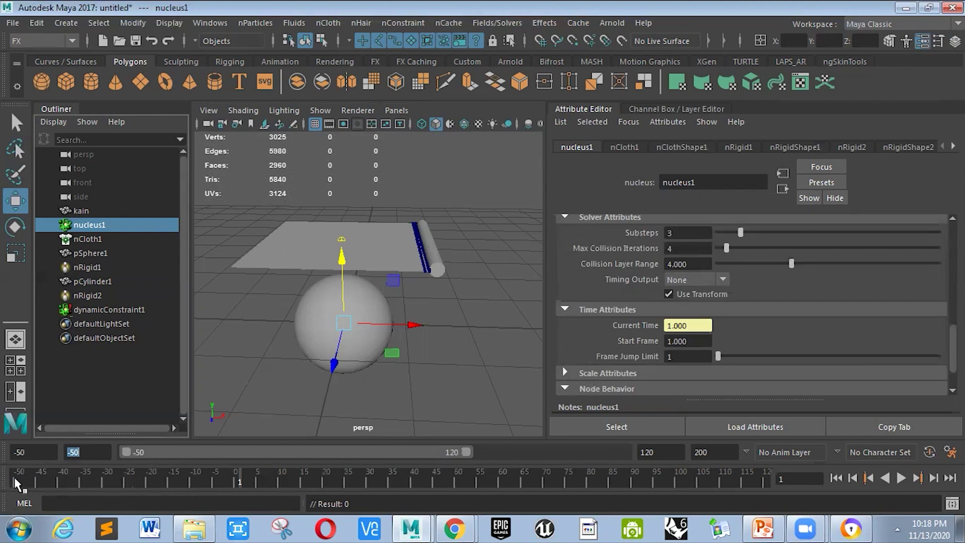
left_click(18, 480)
left_click(62, 448)
key("alt+v")
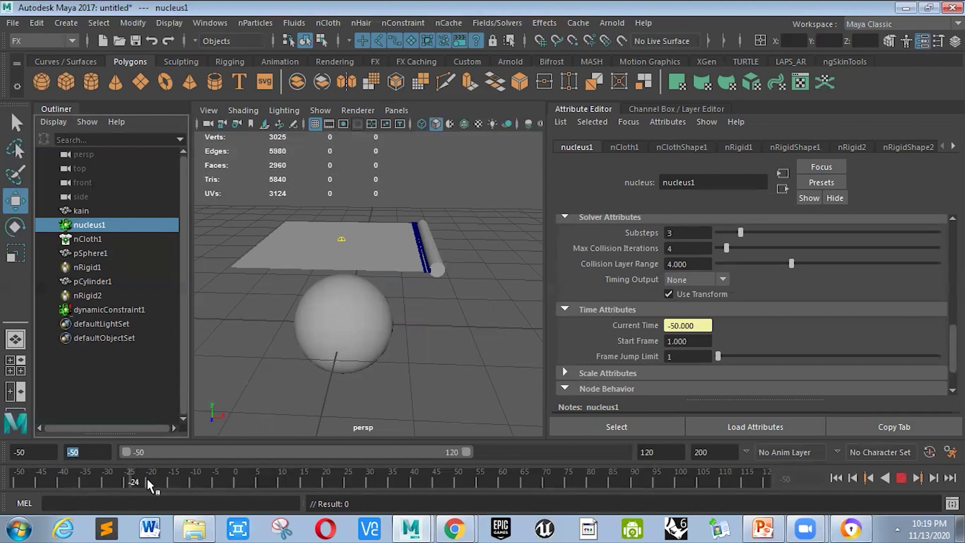
key("alt+v")
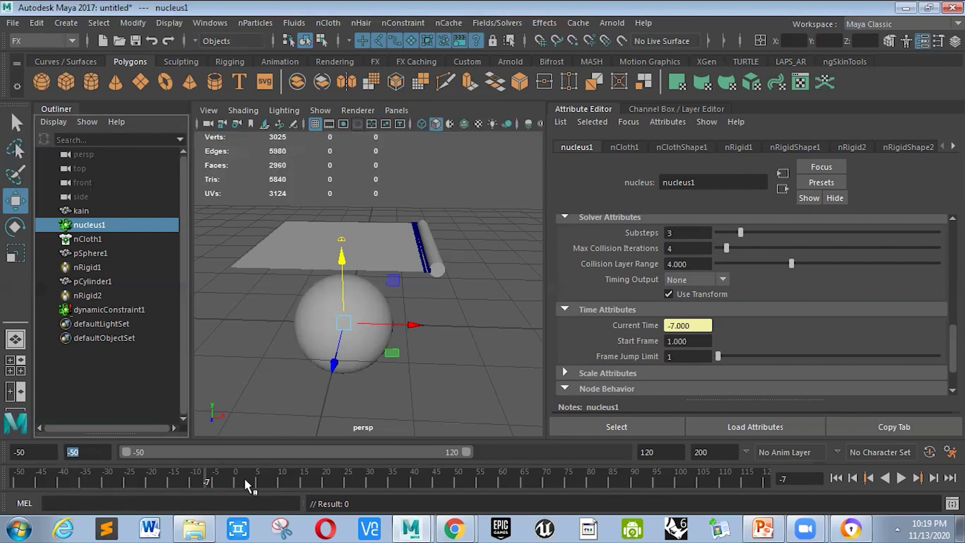
Try a Start Frame of -50 for nucleus1 and restore it to 1
double_click(67, 452)
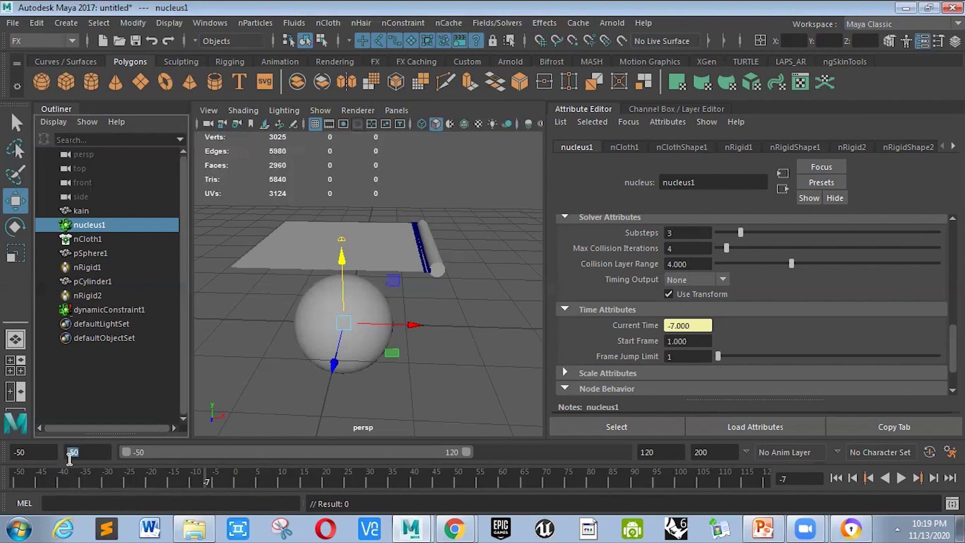
double_click(687, 341)
type("-50")
key("Return")
key("BackSpace")
key("Return")
type("1")
key("Return")
Set the playback range start back to frame 1
double_click(81, 454)
type("1")
key("Return")
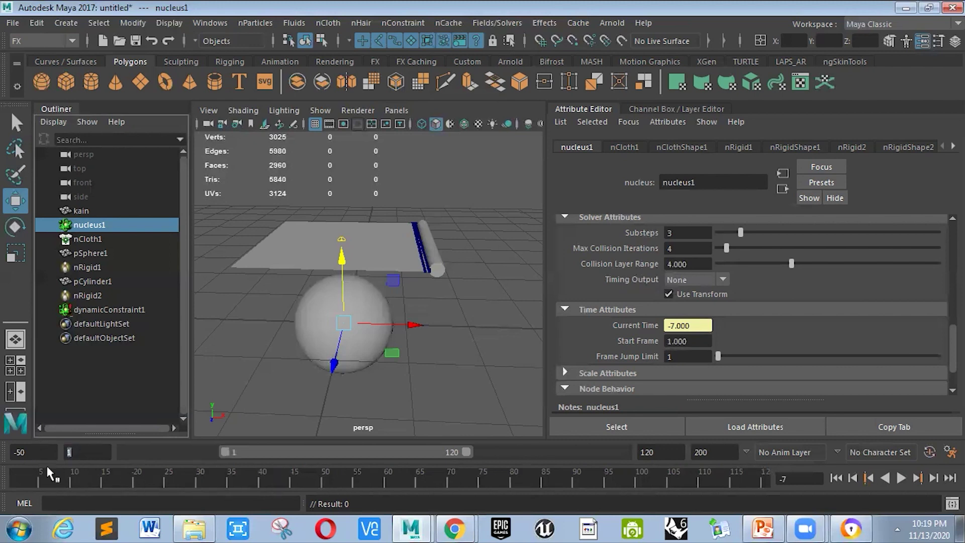
left_click(211, 315)
Select nCloth1 and collapse the expanded attribute sections of nClothShape1, including Collisions and Dynamic Properties
left_click(101, 240)
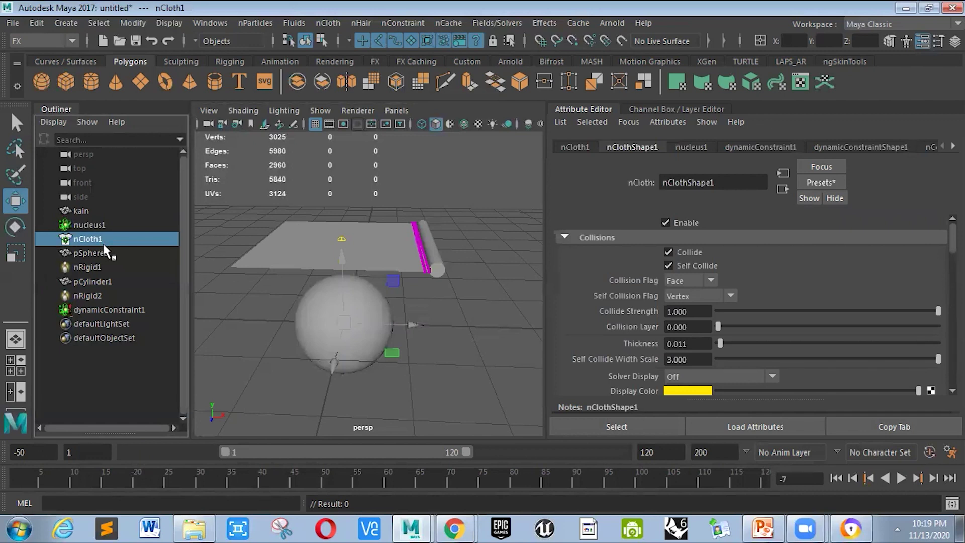
left_click(110, 251)
left_click(113, 239)
left_click(120, 252)
left_click(119, 244)
scroll(853, 253, "down", 1)
scroll(852, 252, "up", 1)
left_click(643, 238)
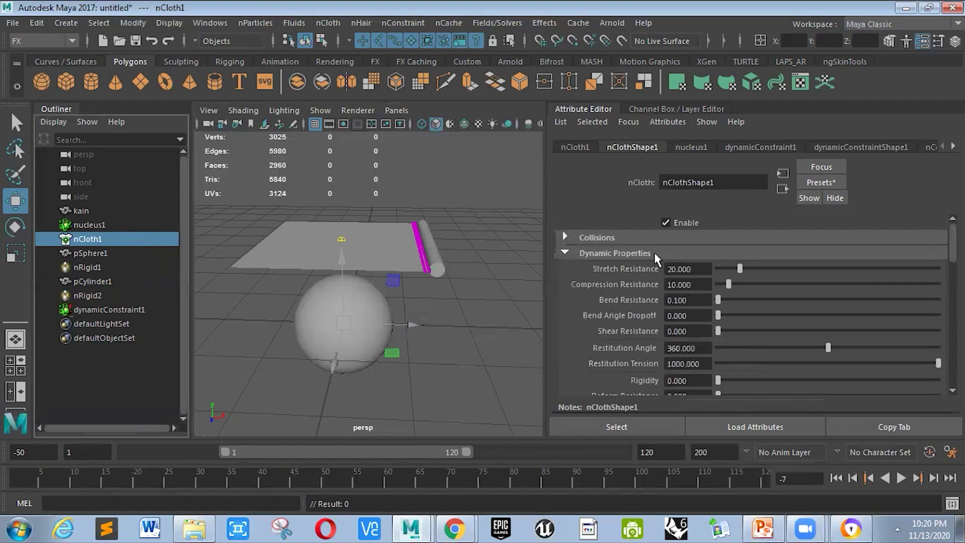
left_click(653, 253)
left_click(665, 283)
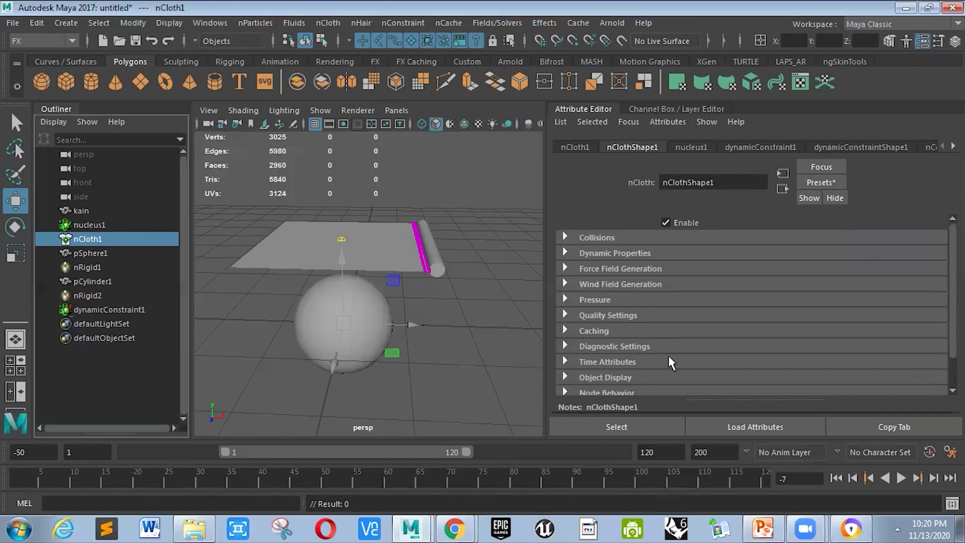
Expand the Collisions and Dynamic Properties sections of nClothShape1 and examine the collision attributes, from Collide and Collision Flag to Friction and Stickiness
left_click(627, 237)
scroll(626, 272, "down", 5)
scroll(622, 281, "up", 2)
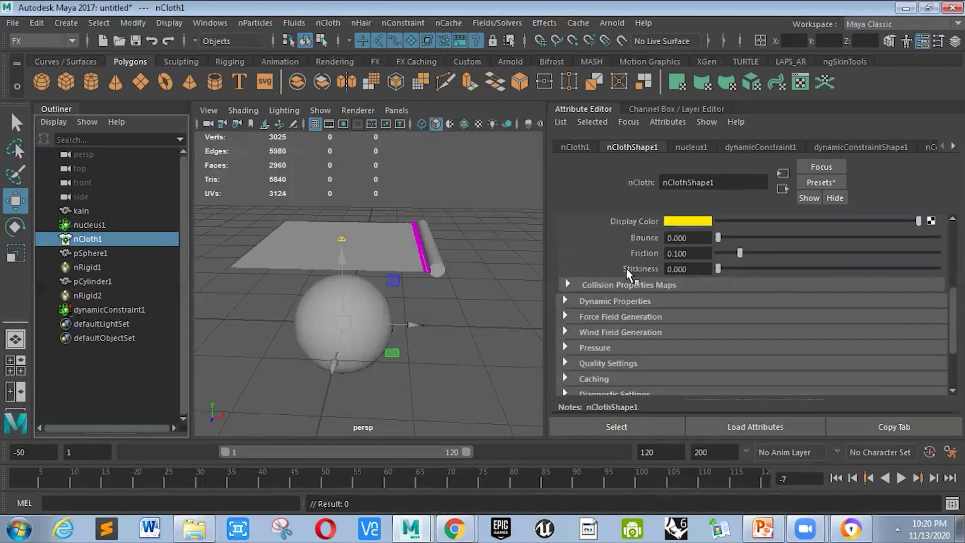
left_click(614, 302)
scroll(629, 350, "up", 4)
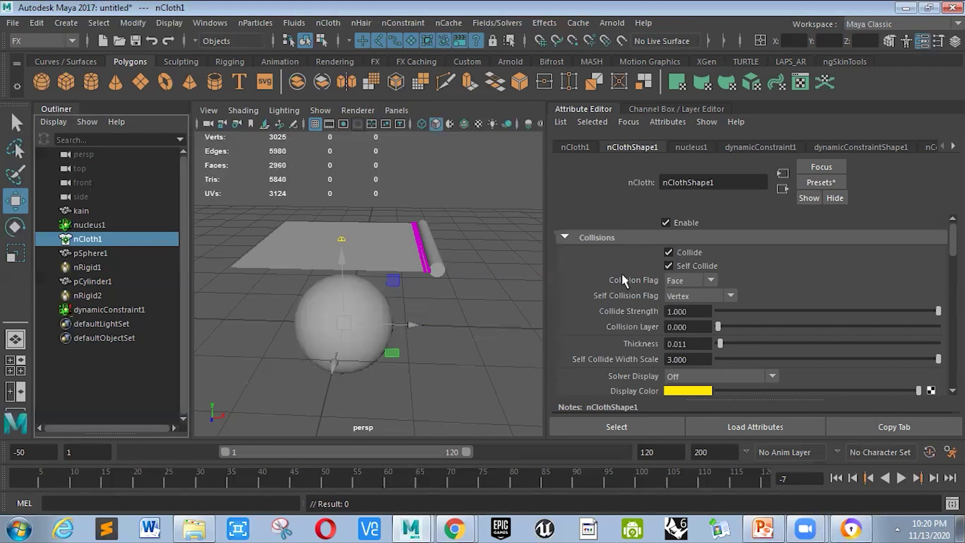
scroll(629, 354, "down", 3)
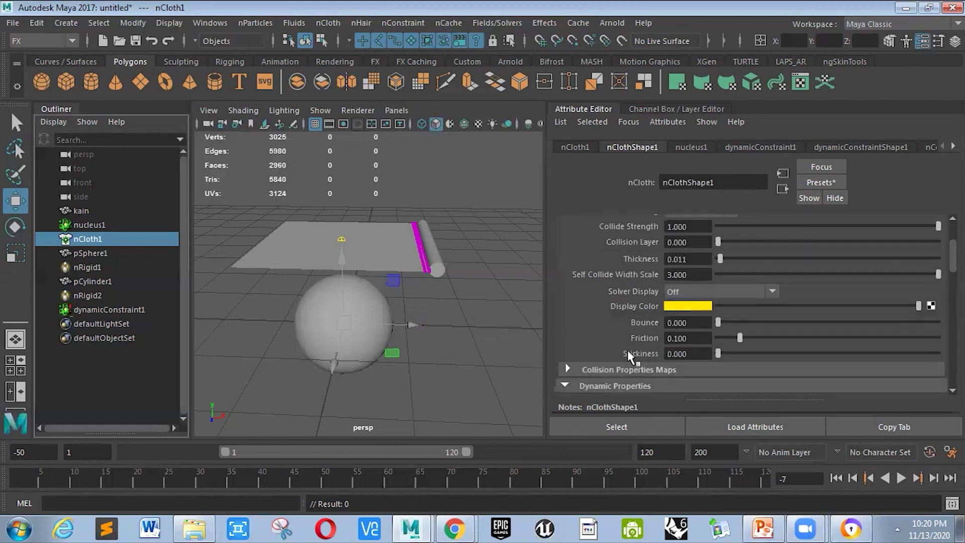
scroll(628, 351, "up", 2)
scroll(628, 348, "down", 2)
scroll(656, 278, "up", 4)
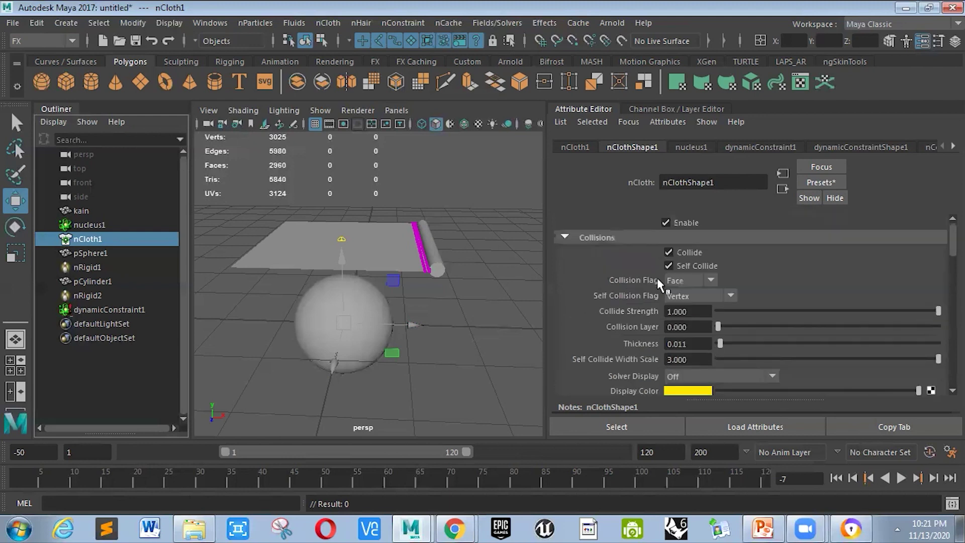
scroll(632, 260, "down", 4)
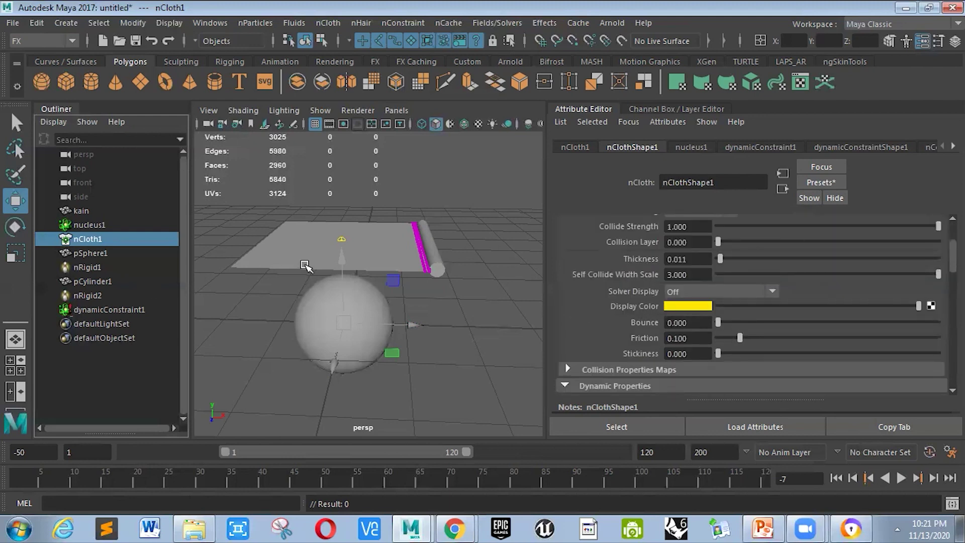
Select nucleus1 and set its Wind Speed and Wind Noise to 0
scroll(442, 307, "up", 3)
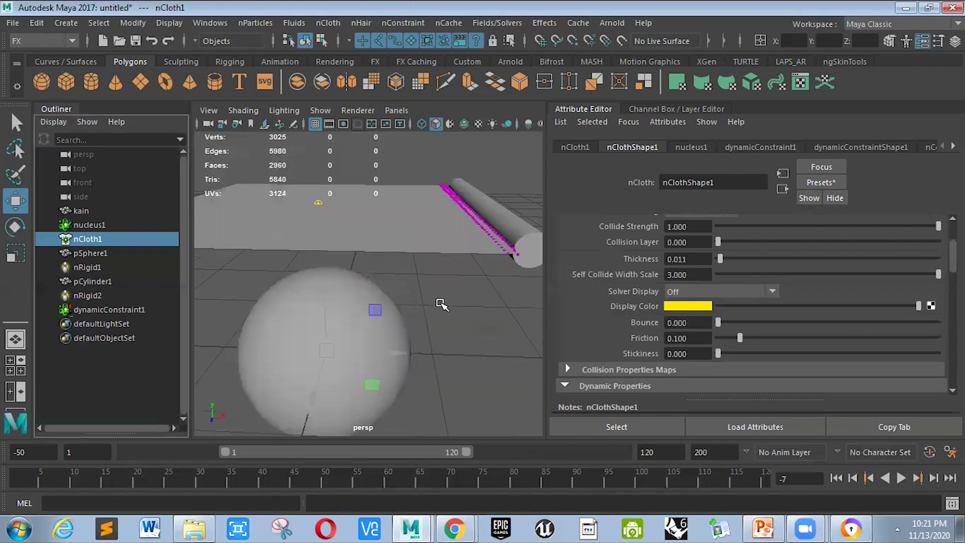
left_click_drag(442, 304, 472, 299, "alt")
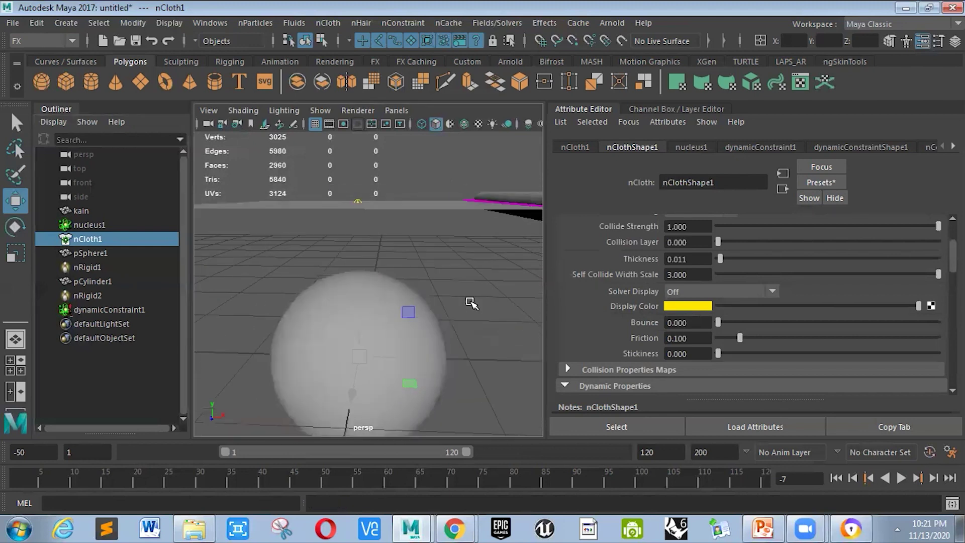
left_click(477, 195)
left_click(108, 225)
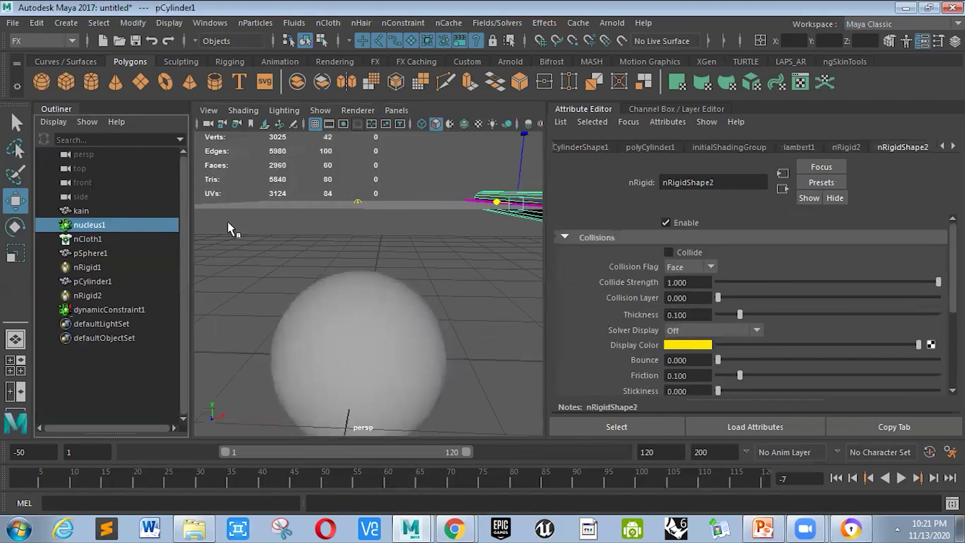
scroll(740, 280, "up", 5)
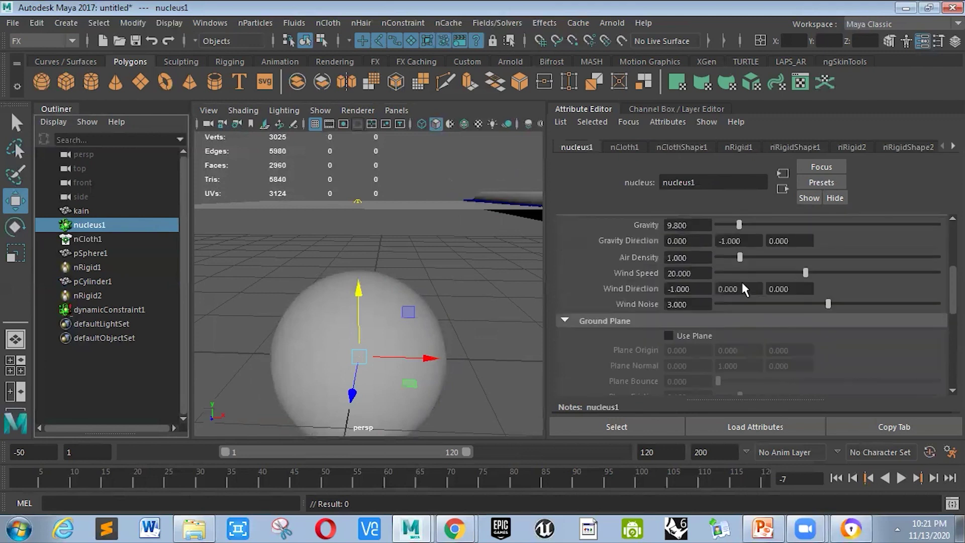
left_click_drag(725, 274, 681, 275)
left_click_drag(743, 305, 588, 303)
Play the cloth simulation without wind and stop it at frame 29
scroll(461, 289, "down", 3)
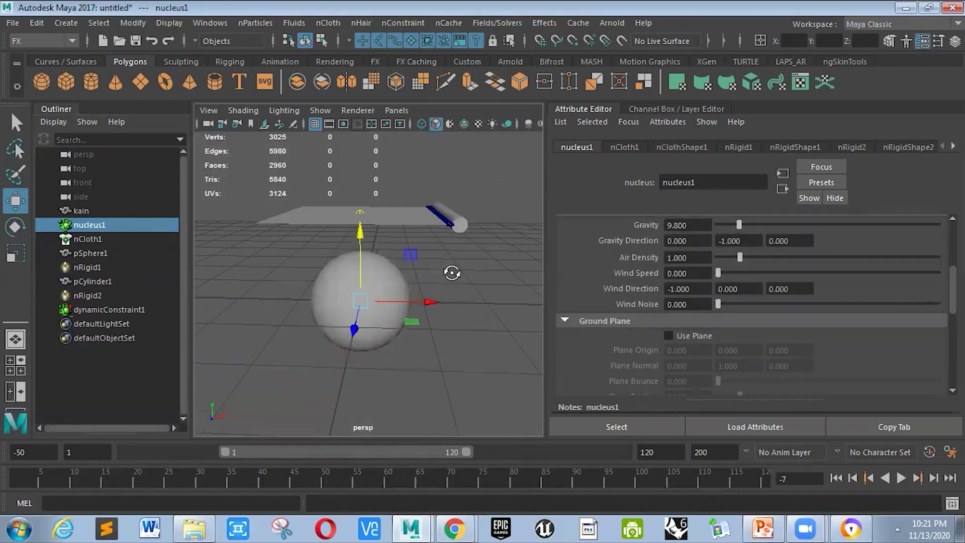
scroll(457, 270, "up", 3)
scroll(457, 270, "down", 3)
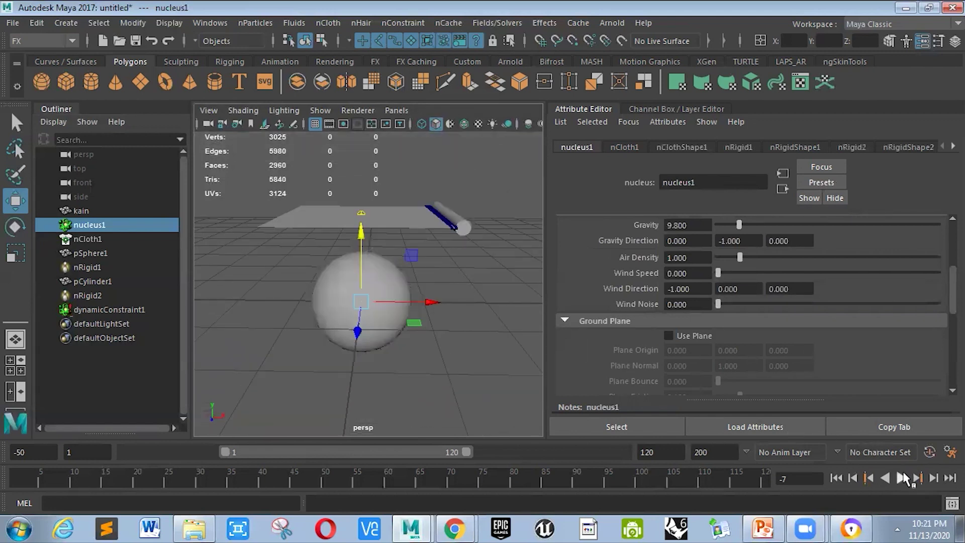
left_click(903, 478)
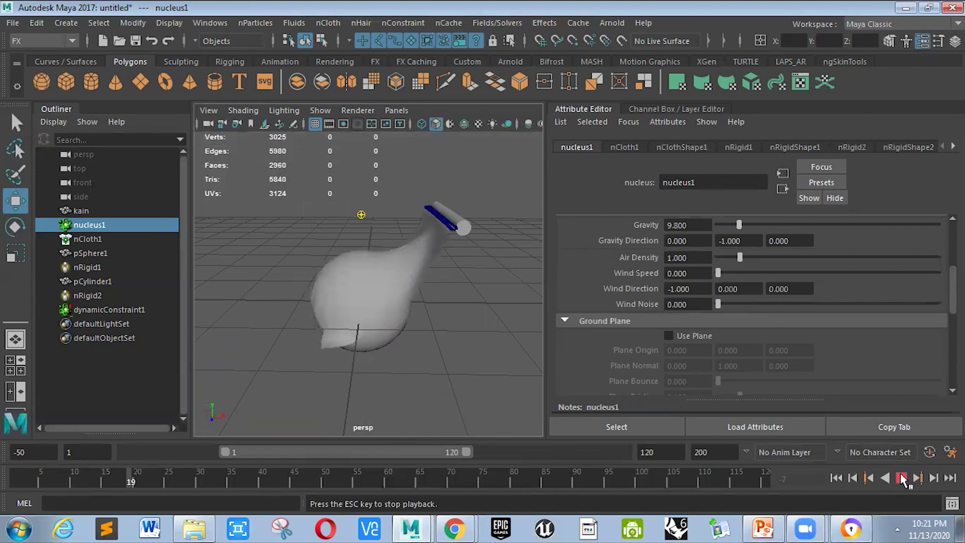
left_click(903, 478)
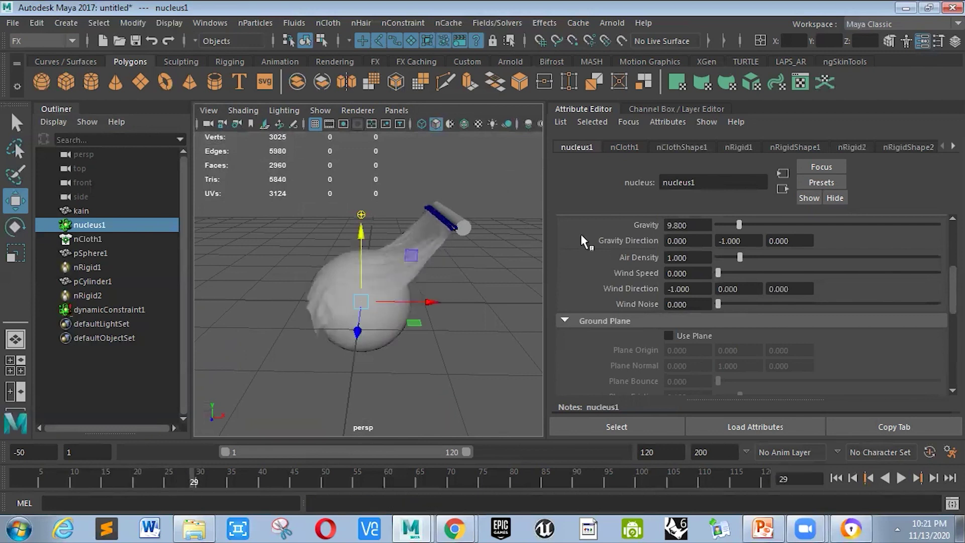
Delete dynamicConstraint1, which attaches the cloth to the cylinder pole
scroll(580, 234, "up", 2)
scroll(468, 232, "up", 5)
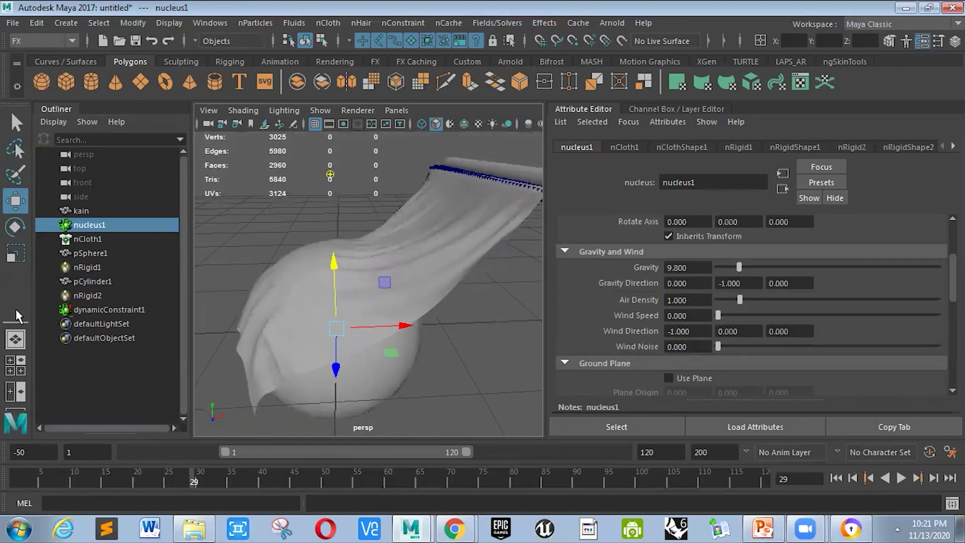
left_click(110, 309)
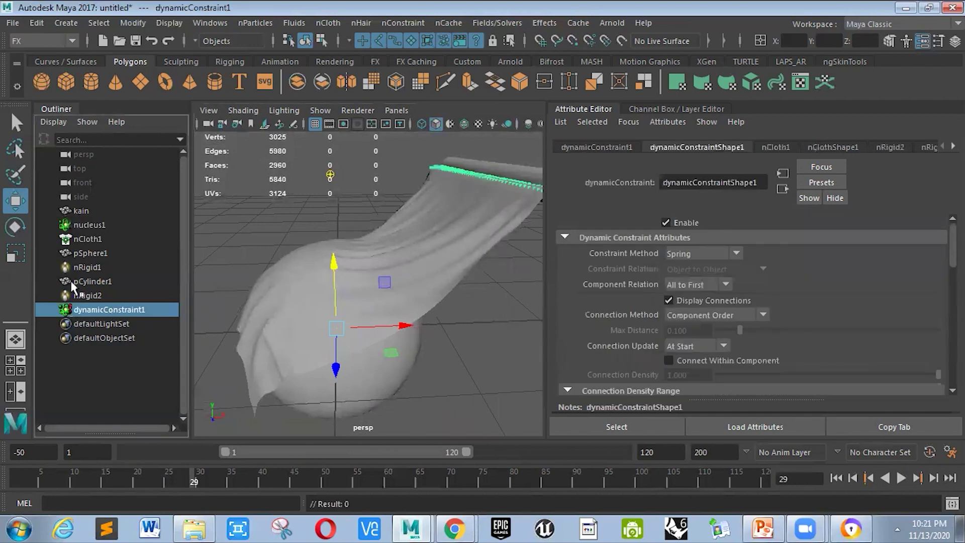
left_click(289, 307)
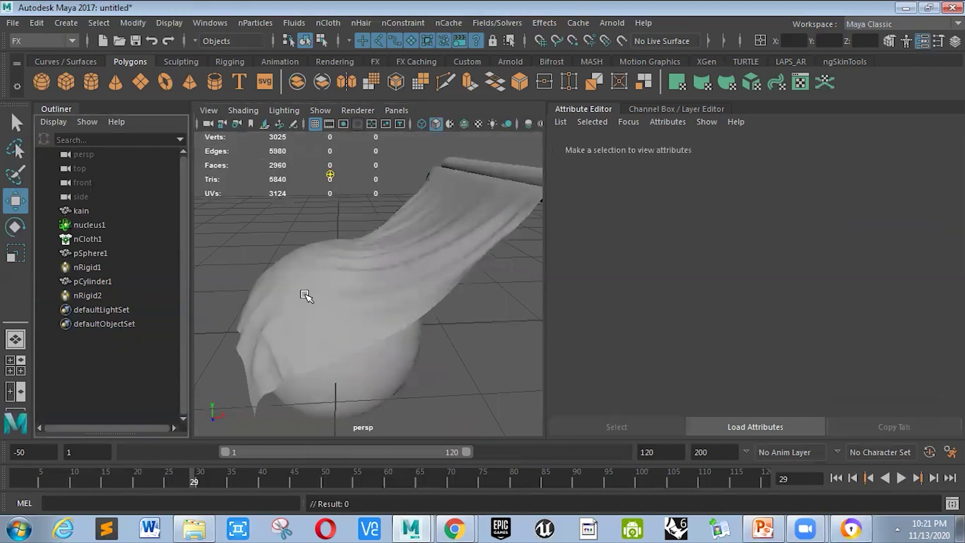
Return the timeline to frame 1, clear the selection and widen the perspective viewport by narrowing the Attribute Editor
left_click(454, 265)
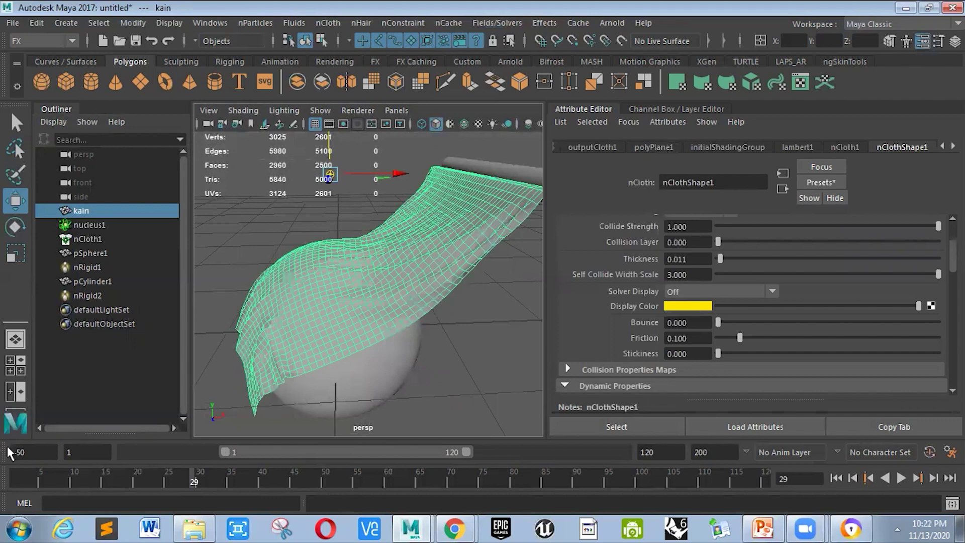
double_click(14, 472)
key("f")
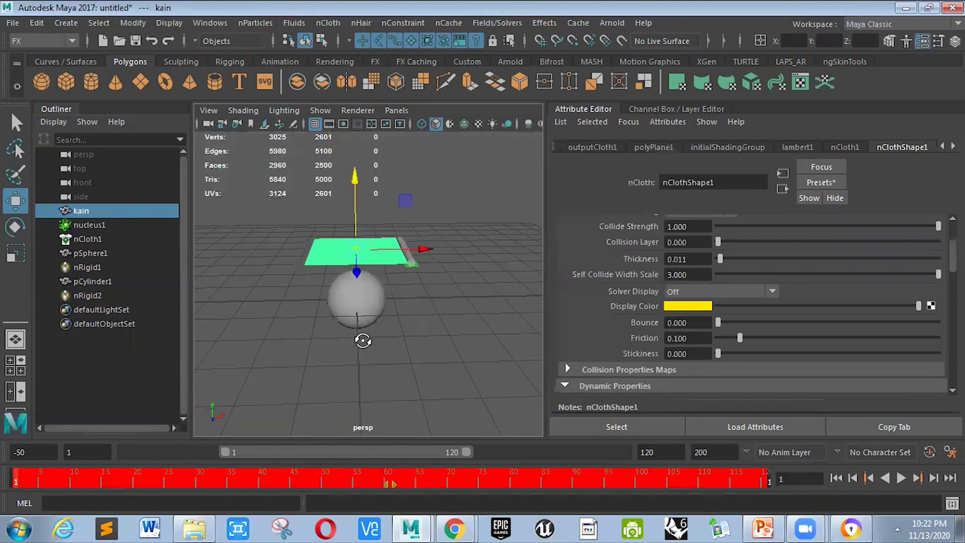
left_click(399, 328)
scroll(401, 318, "up", 3)
mouse_move(400, 319)
left_mouse_down("alt")
mouse_move(407, 297)
mouse_move(406, 318)
left_mouse_up("alt")
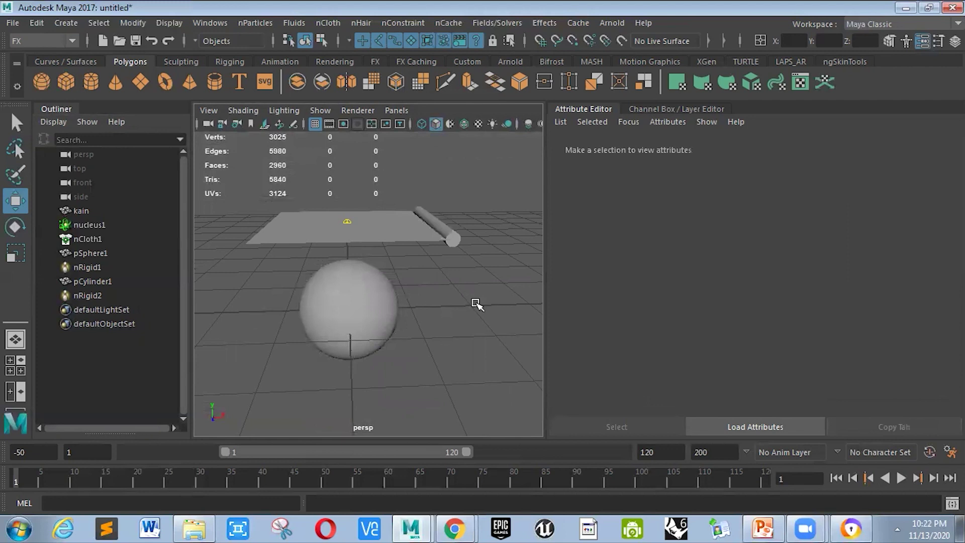
left_click_drag(546, 191, 681, 177)
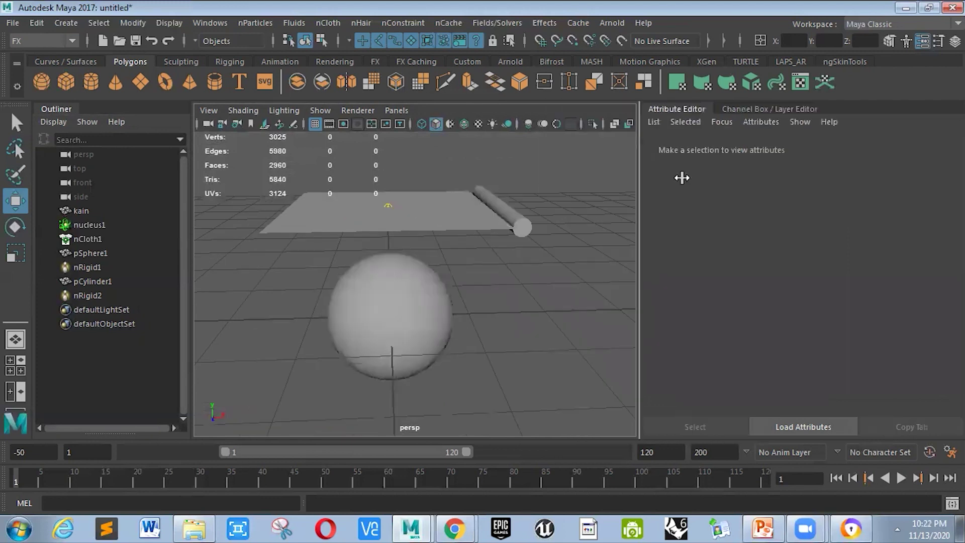
mouse_move(534, 269)
left_mouse_down("alt")
mouse_move(555, 258)
mouse_move(540, 257)
left_mouse_up("alt")
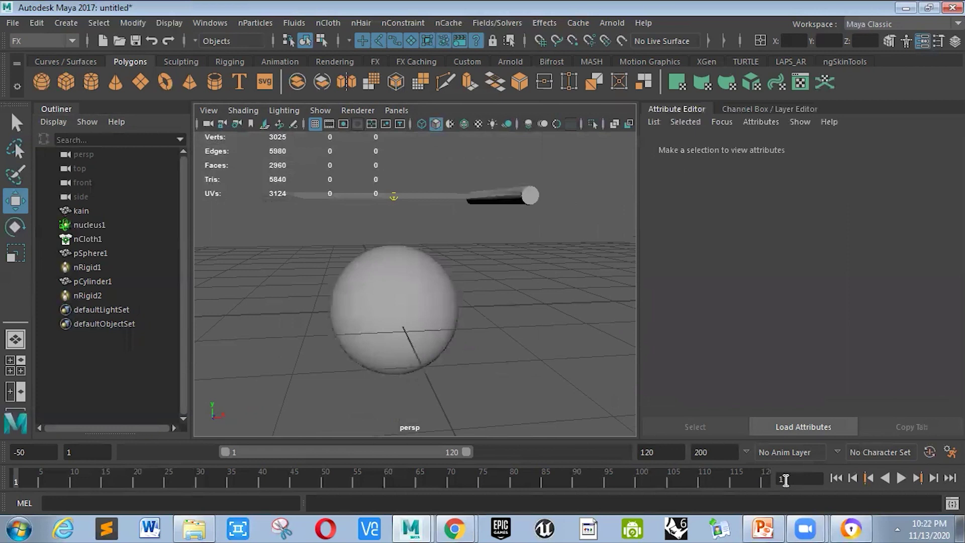
Play the unconstrained cloth falling over the sphere, inspect it from several sides and stop at frame 70
left_click(901, 478)
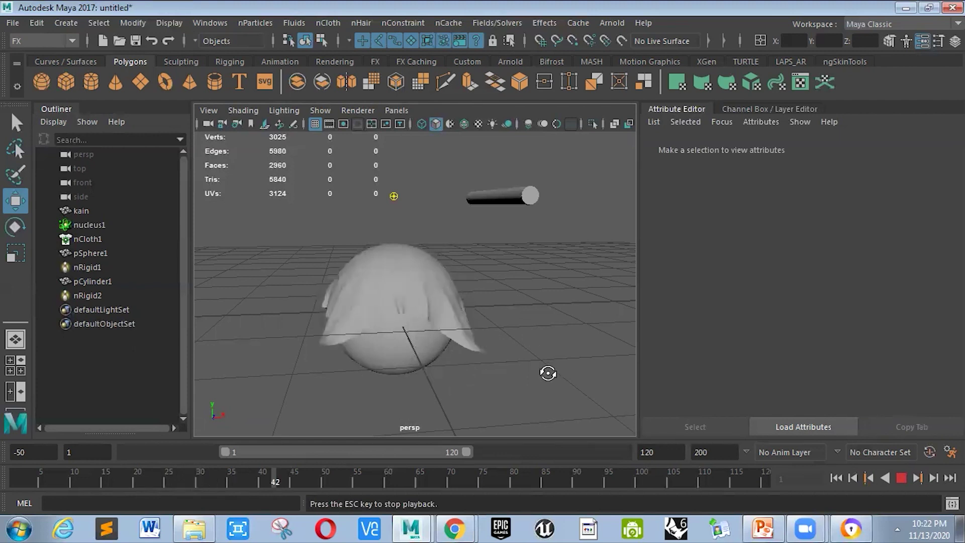
left_click_drag(633, 362, 555, 361, "alt")
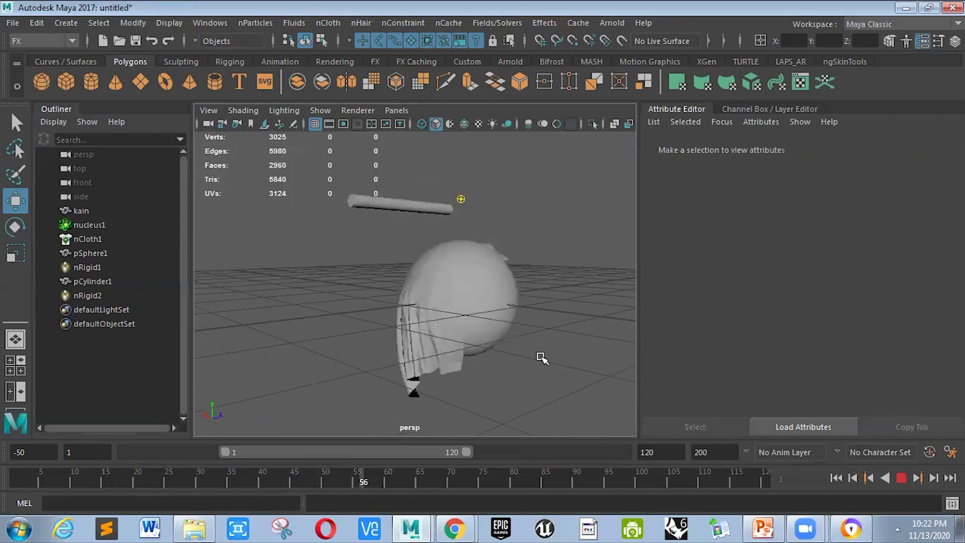
key("Escape")
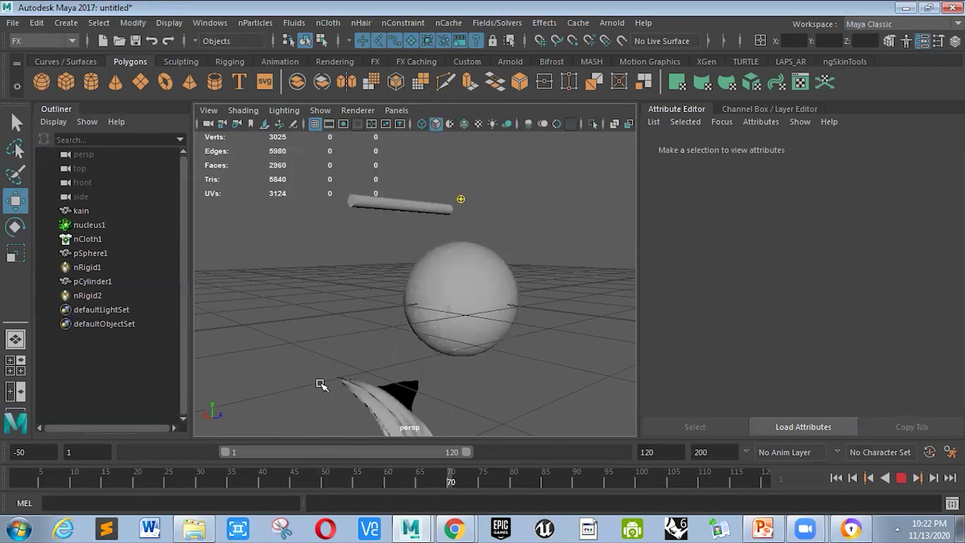
left_click_drag(319, 383, 190, 388, "alt")
right_click_drag(362, 359, 452, 344, "alt")
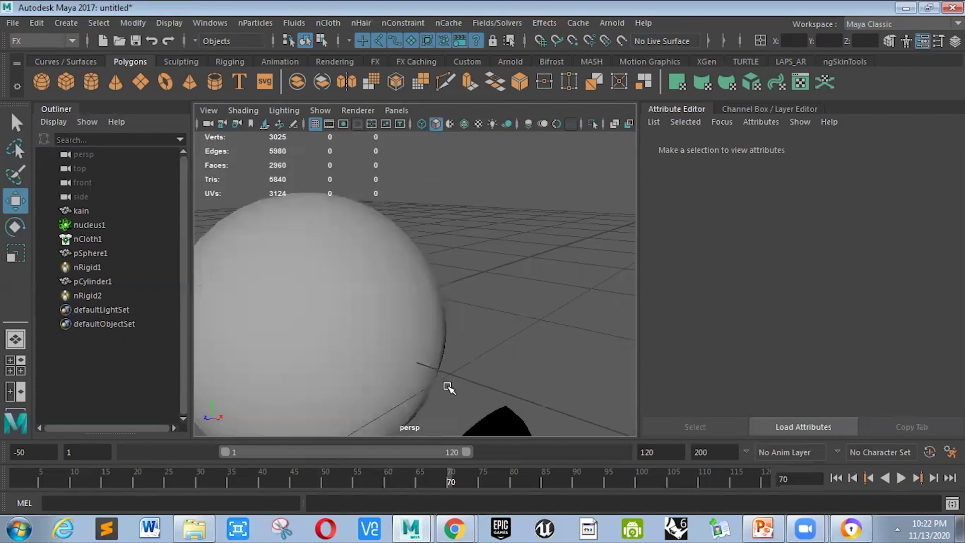
left_click_drag(445, 387, 420, 344, "alt")
Undo the last selection changes and rewind the simulation to frame 1
key("ctrl+z")
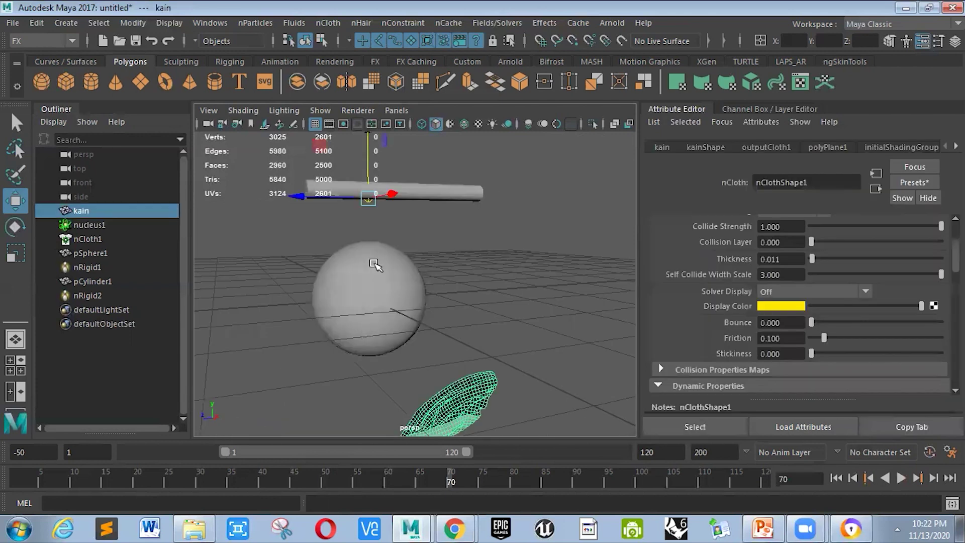
key("ctrl+z")
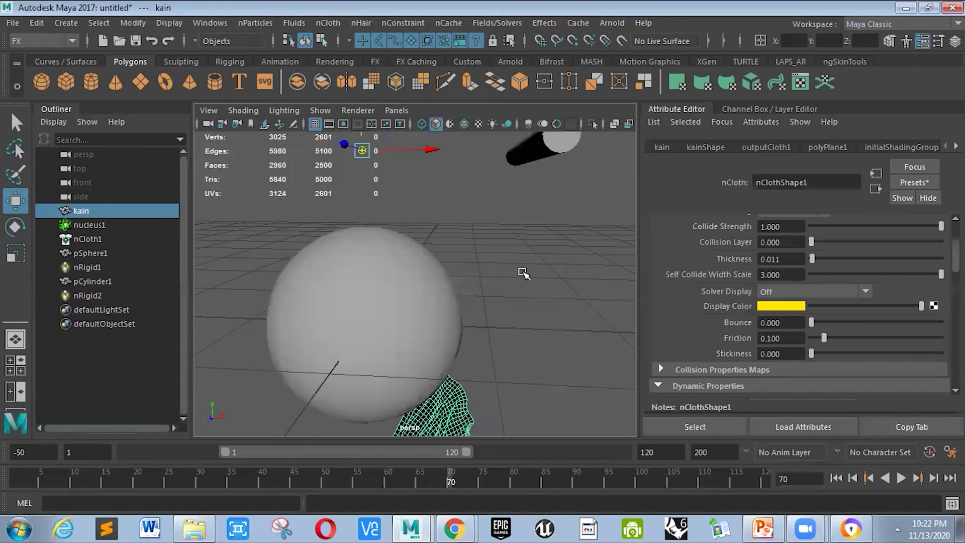
key("ctrl+z")
left_click(836, 478)
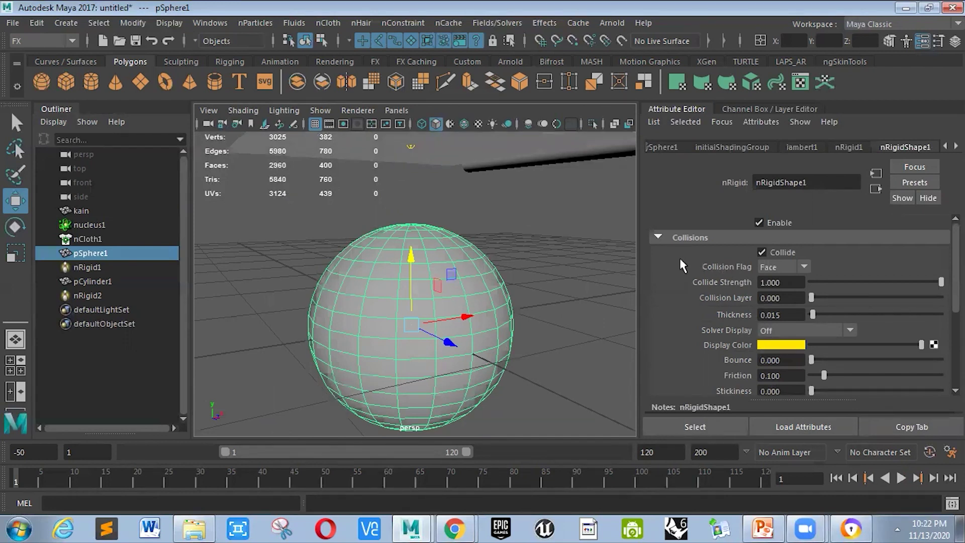
Set the collision Friction of pSphere1's nRigidShape1 to 100
left_click(777, 376)
type("100")
key("Return")
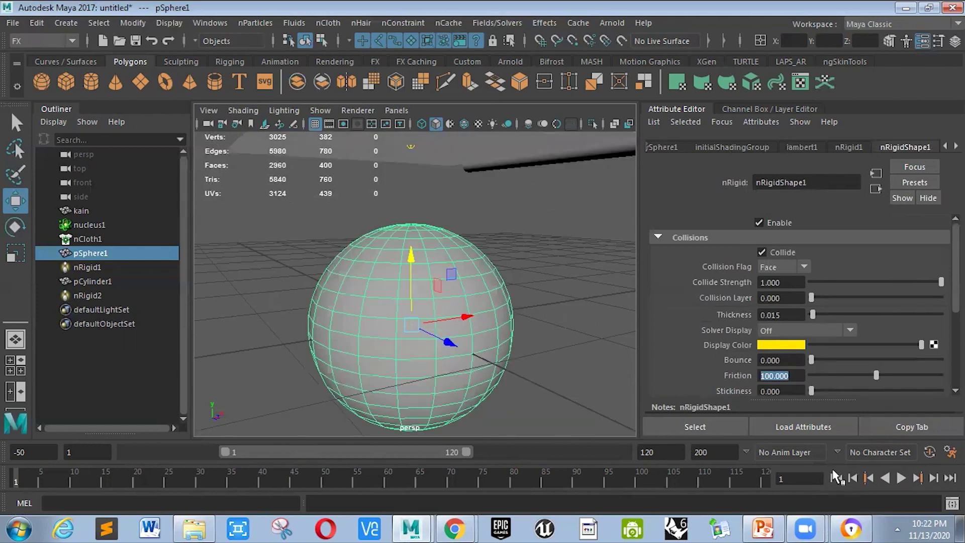
Play the simulation with the sphere's new friction, view the draped cloth from other sides, stop at frame 32 and select the kain cloth
left_click(566, 290)
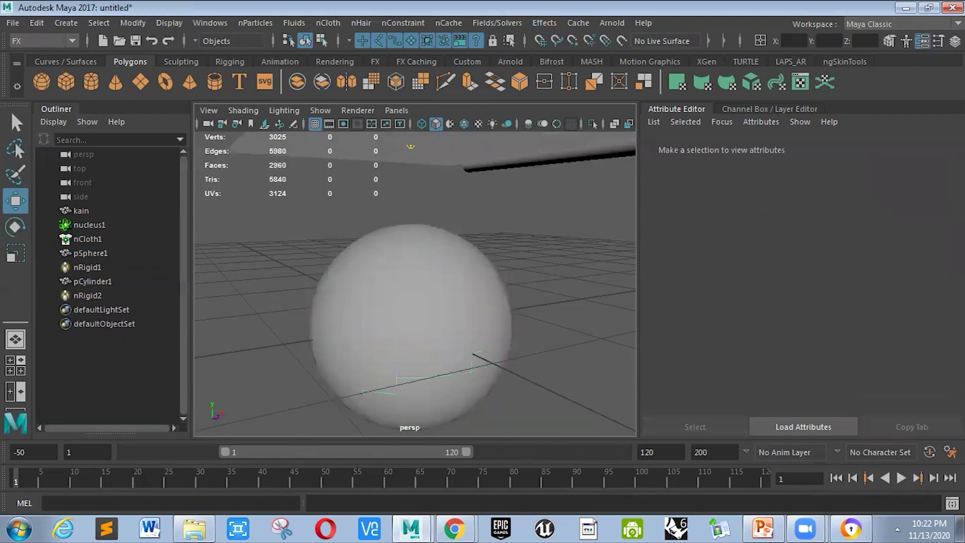
left_click(900, 479)
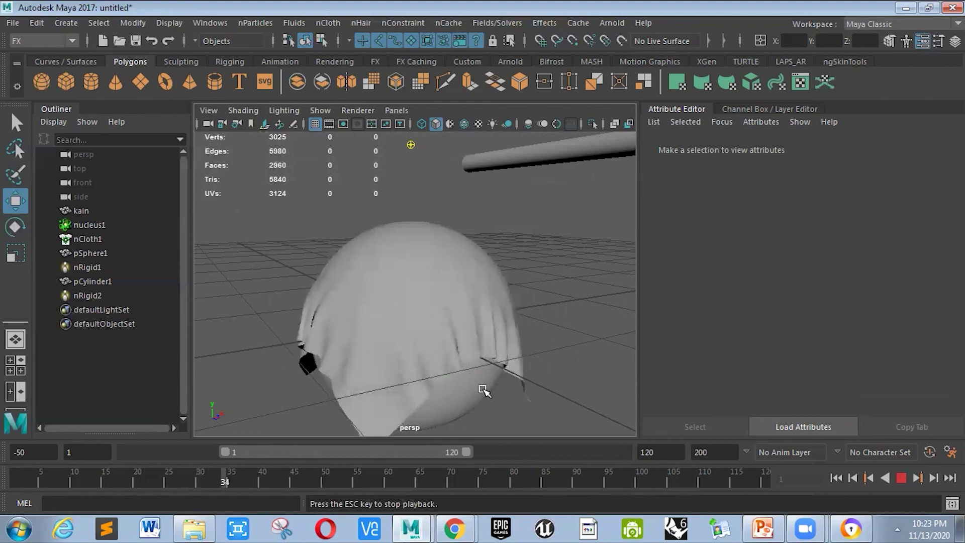
left_click_drag(571, 400, 598, 382, "alt")
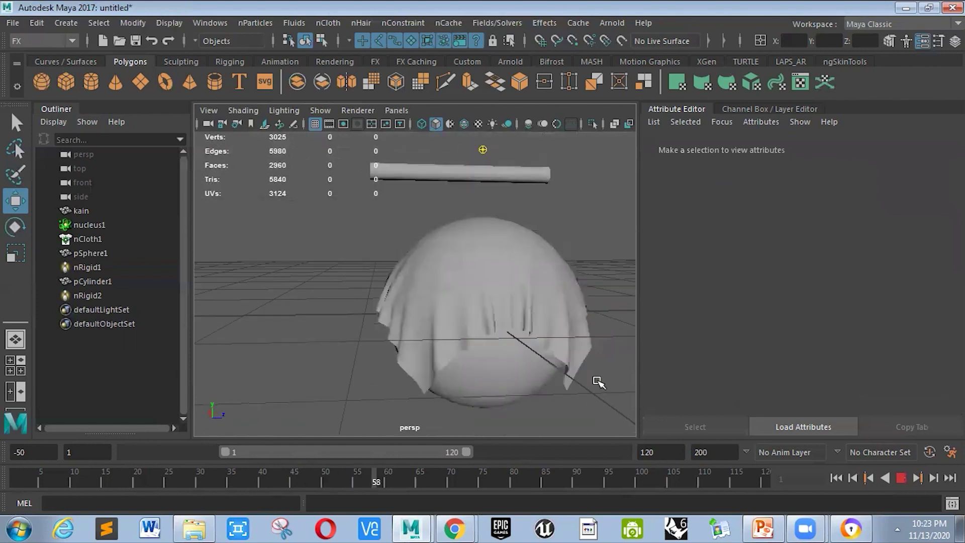
left_click_drag(484, 388, 424, 383, "alt")
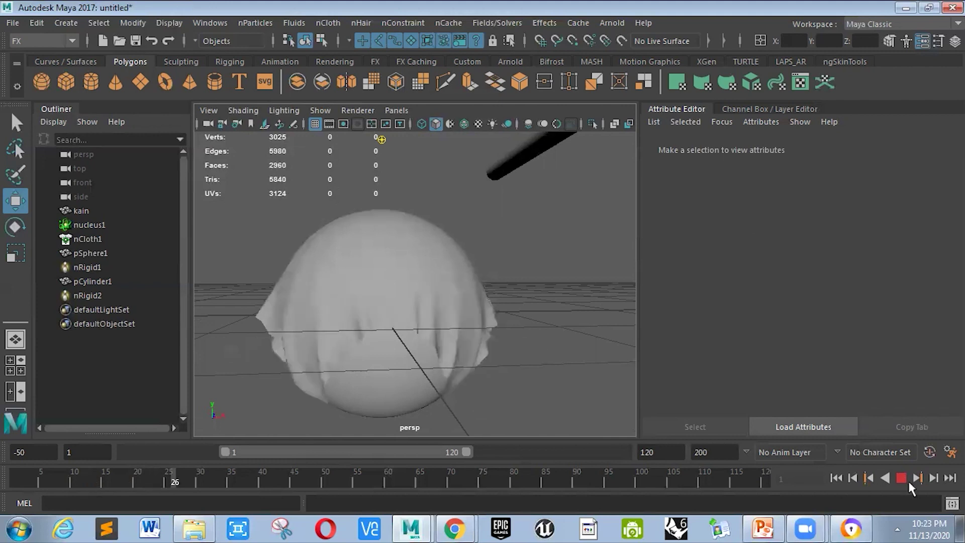
key("Escape")
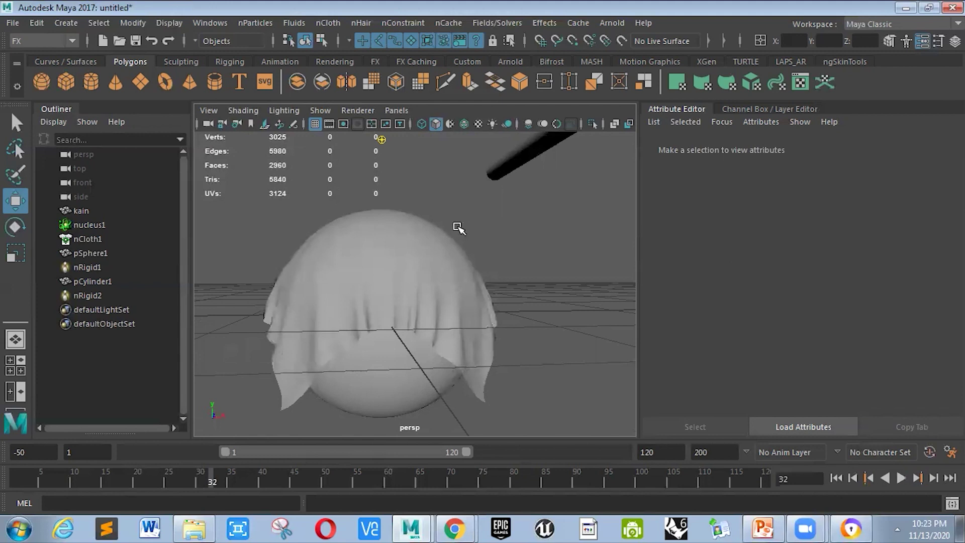
left_click(382, 242)
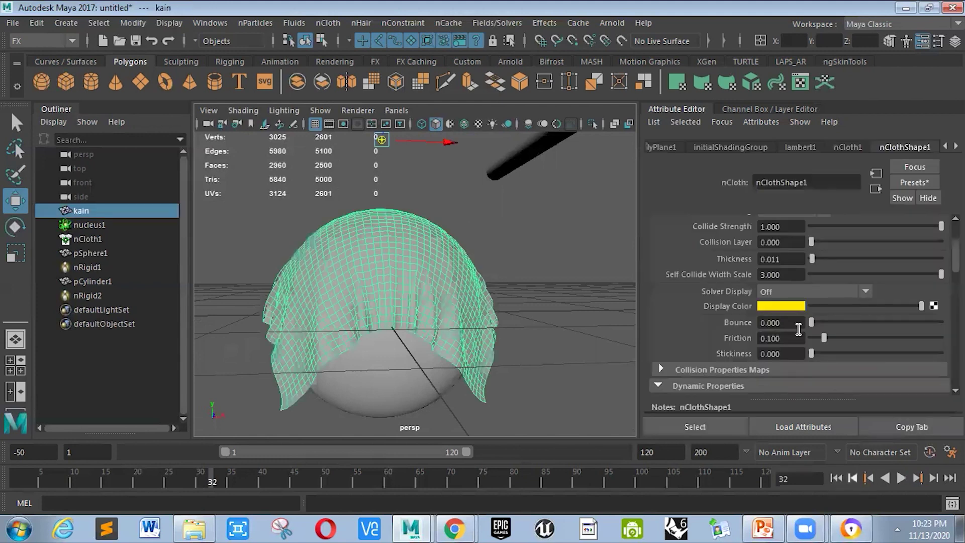
Rewind to frame 1, set the kain cloth's collision Stickiness to 10 and deselect the cloth
left_click(835, 477)
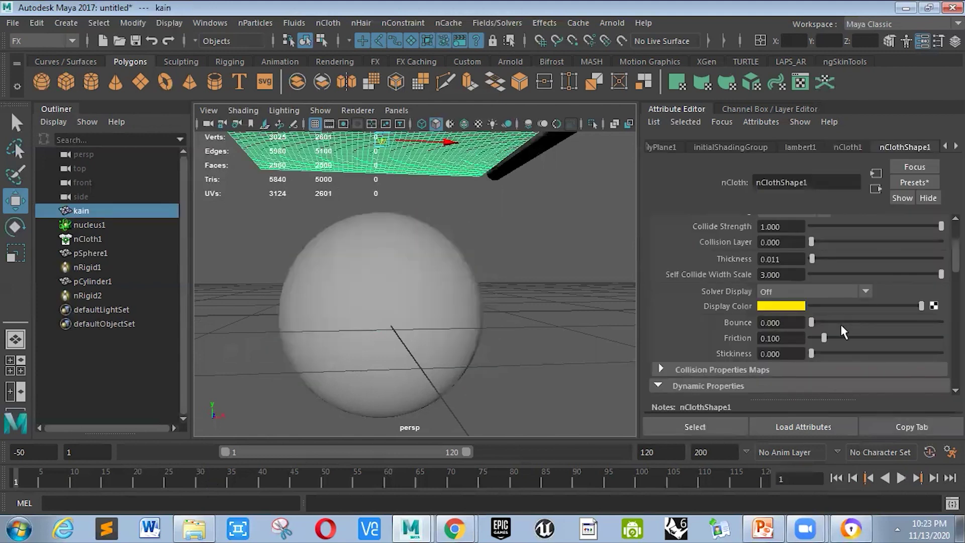
left_click(782, 336)
double_click(788, 337)
left_click_drag(782, 354, 763, 353)
type("10")
left_click(581, 263)
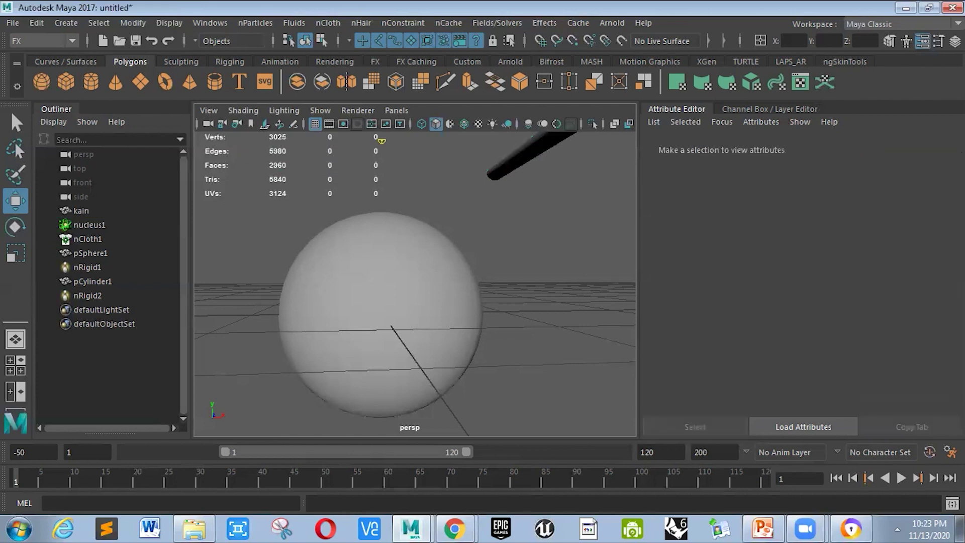
Play the simulation with the new cloth stickiness, stop at frame 34 and view the draped cloth up close from another side
left_click(900, 478)
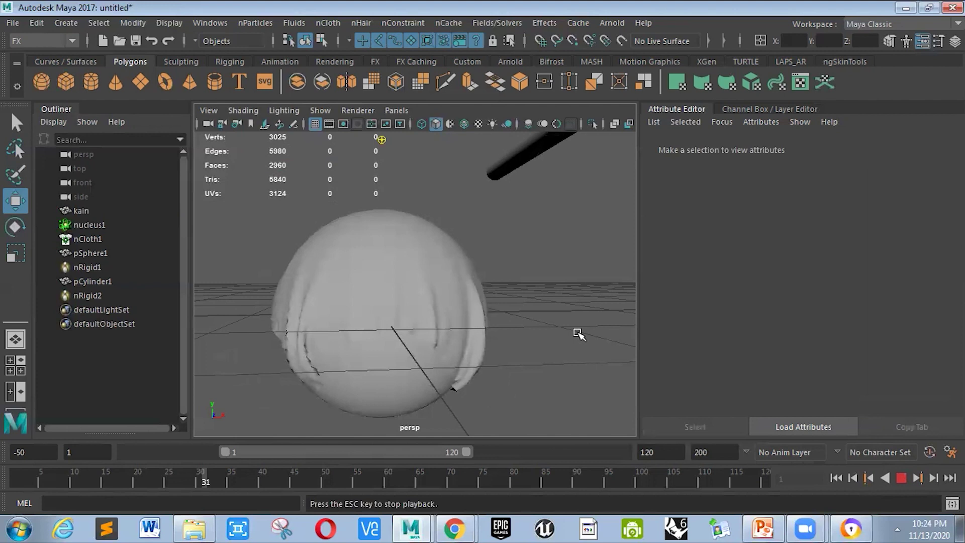
key("Escape")
left_click_drag(528, 337, 539, 324, "alt")
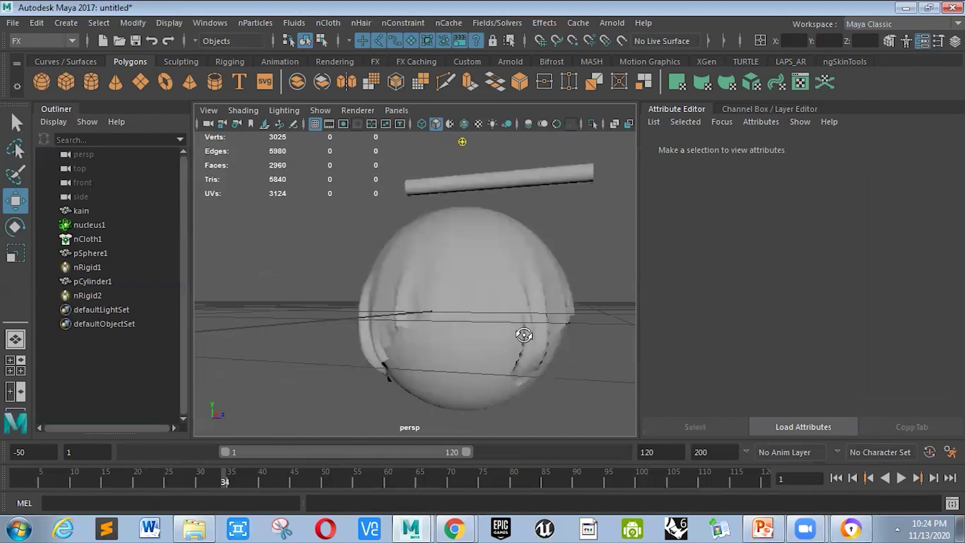
scroll(526, 319, "up", 3)
scroll(352, 318, "up", 3)
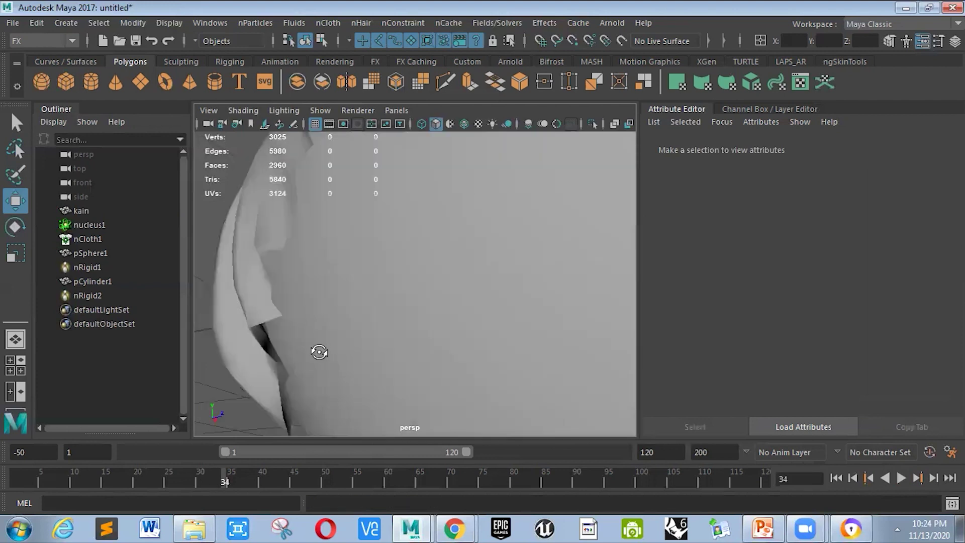
scroll(320, 354, "down", 3)
Select pSphere1, examine its nRigidShape1 collision attributes and play the simulation from frame 15, stopping at frame 39
left_click(407, 308)
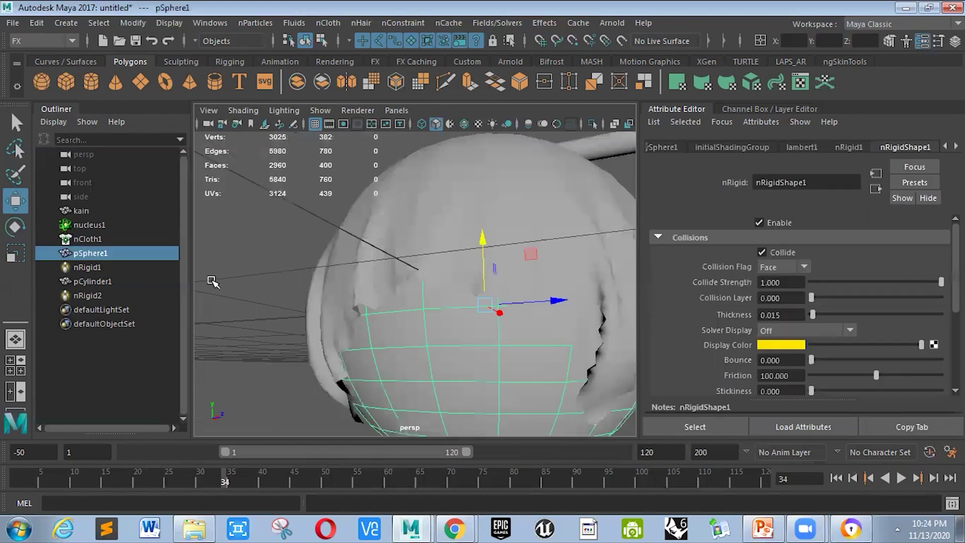
scroll(770, 349, "down", 1)
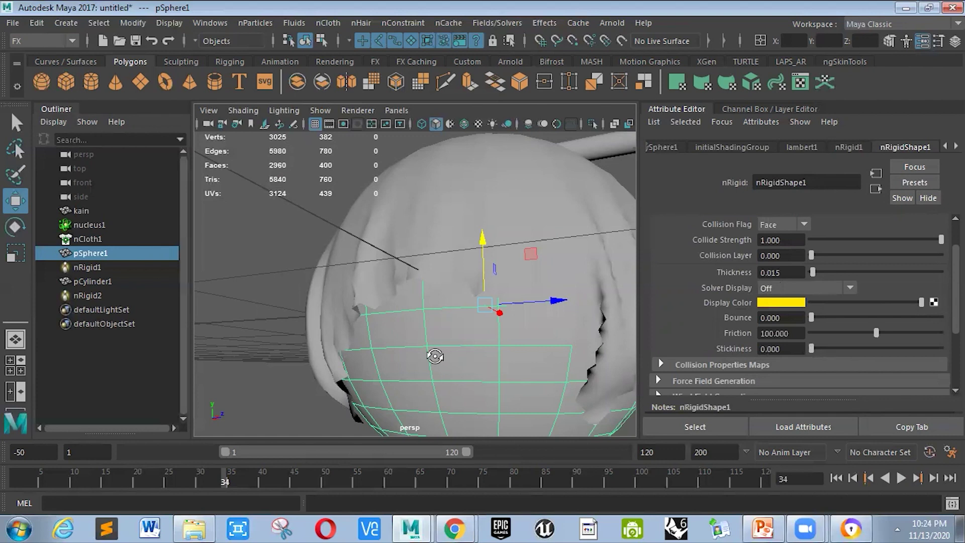
scroll(432, 355, "down", 3)
scroll(418, 304, "down", 1)
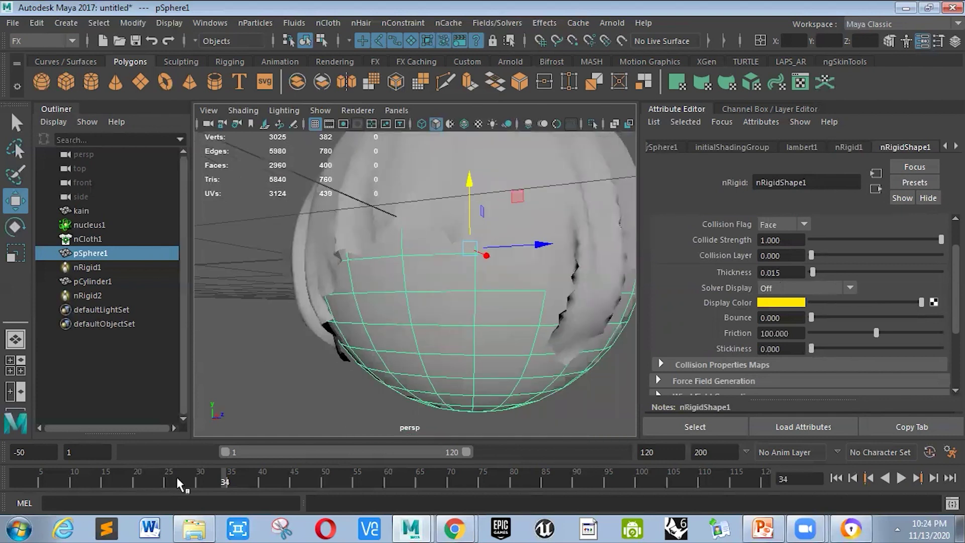
left_click(105, 476)
left_click(901, 478)
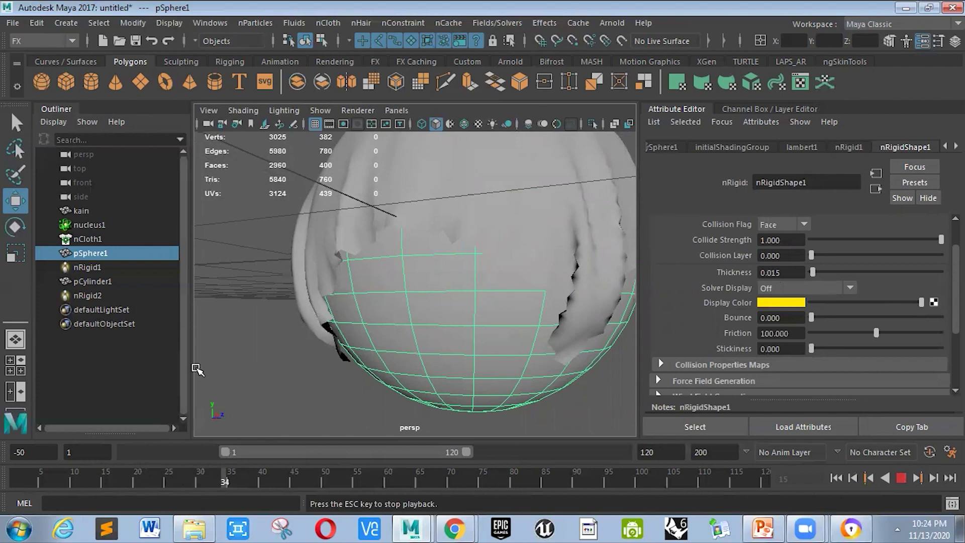
key("Escape")
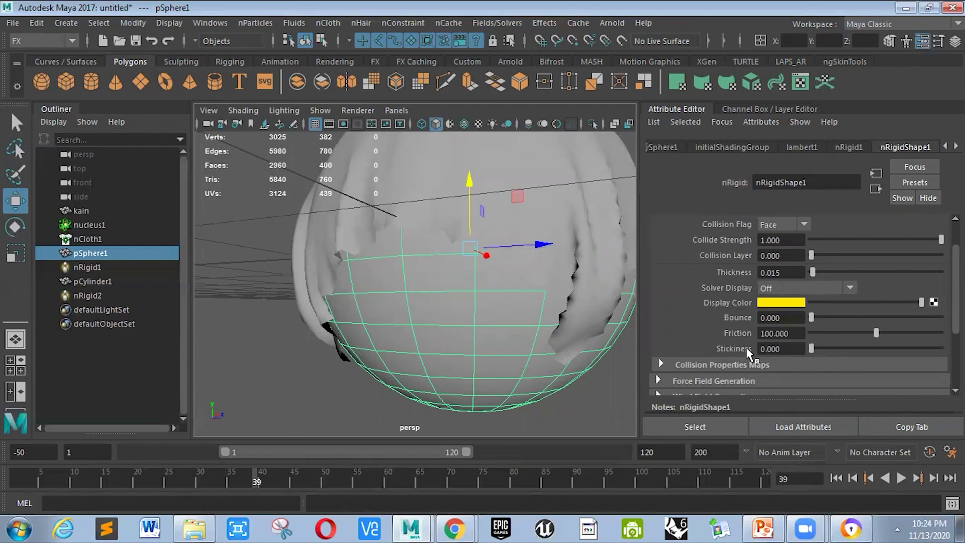
Set the collision Friction of pSphere1's nRigidShape1 to 0.1
left_click(794, 333)
type("0.1")
key("Tab")
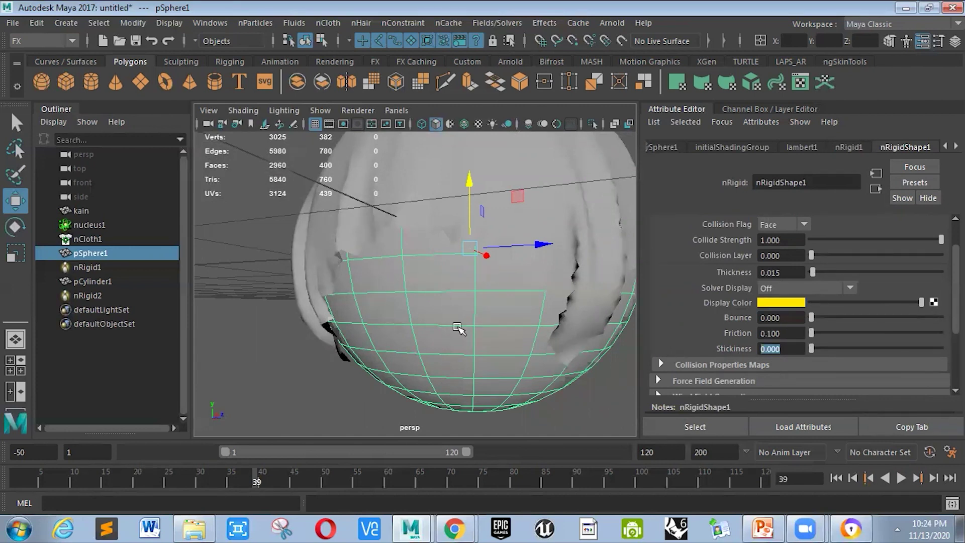
Undo the sphere's friction change, the selection changes and the cloth's stickiness change, going back to the selected kain cloth
key("ctrl+z")
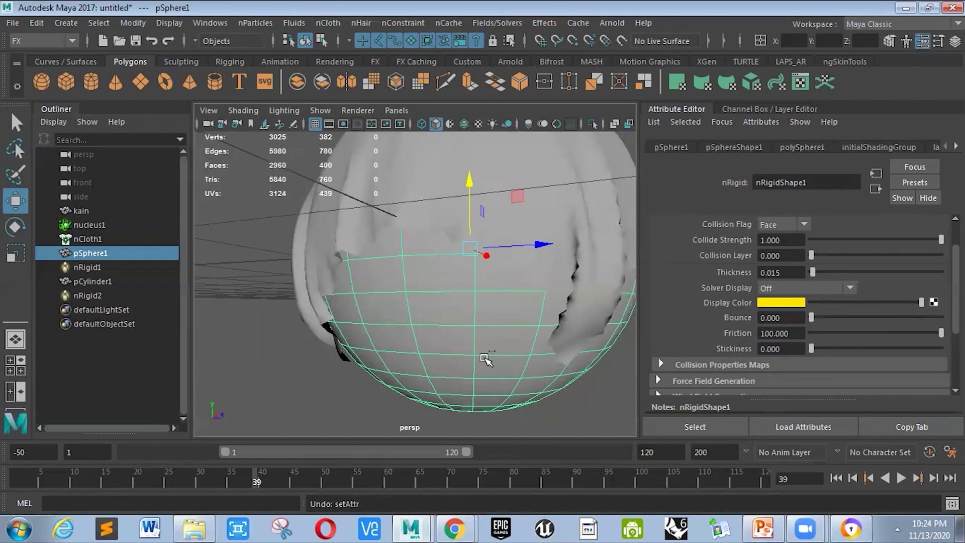
key("ctrl+z")
key("ctrl+z")
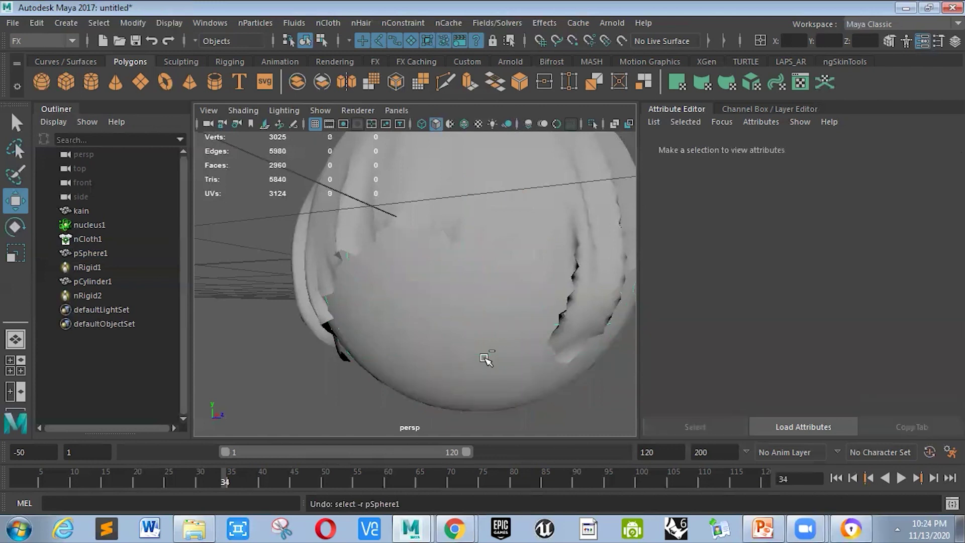
key("ctrl+z")
key("ctrl+z")
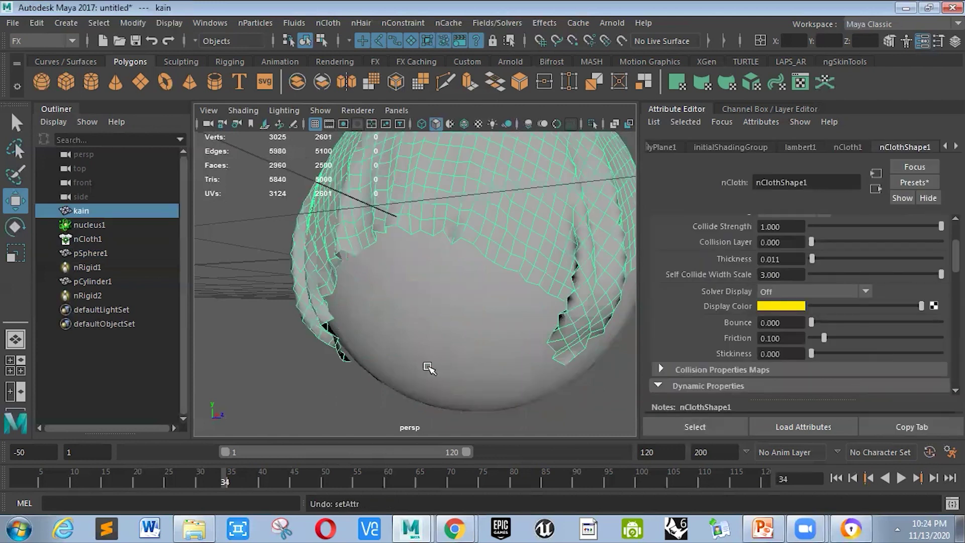
key("ctrl+z")
key("ctrl+z")
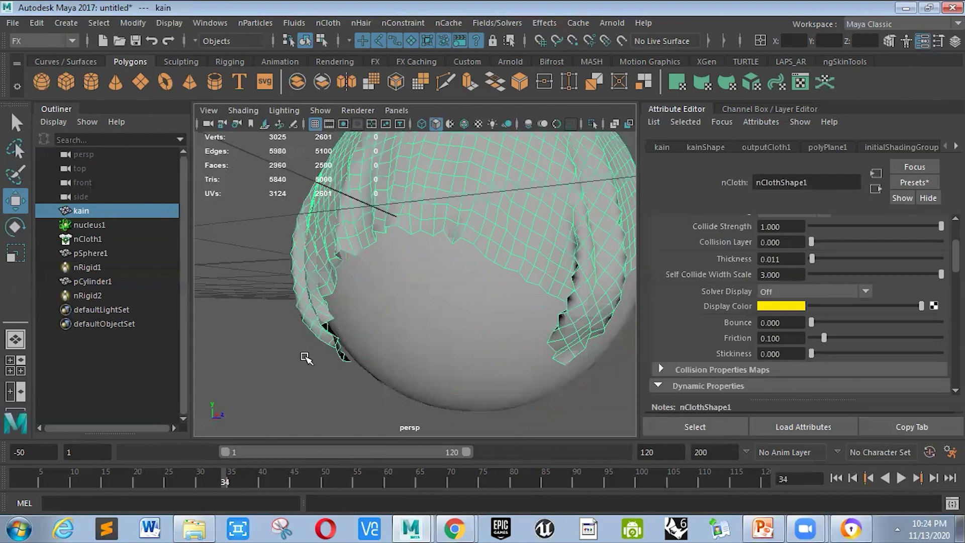
Rewind to frame 1 and set the kain cloth's collision Bounce to 10
left_click(836, 477)
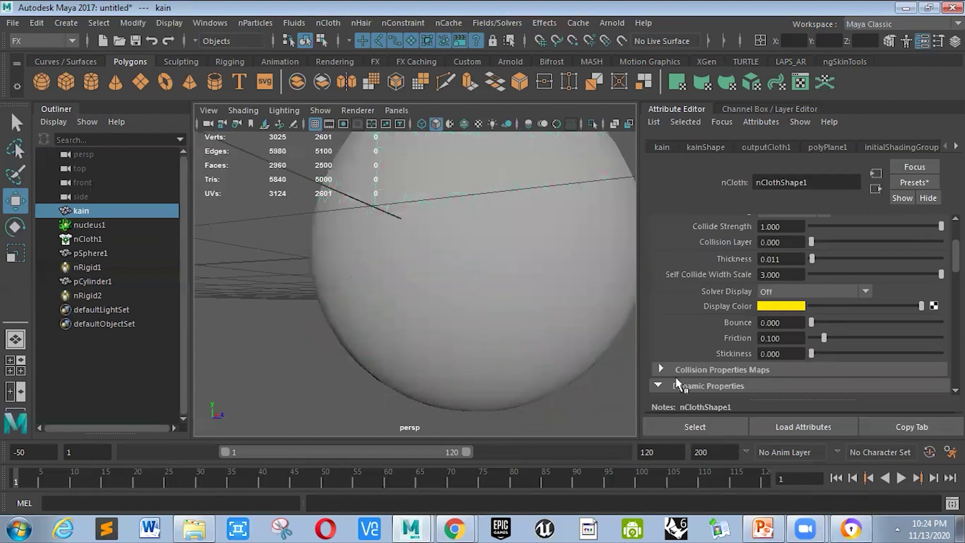
scroll(475, 232, "down", 3)
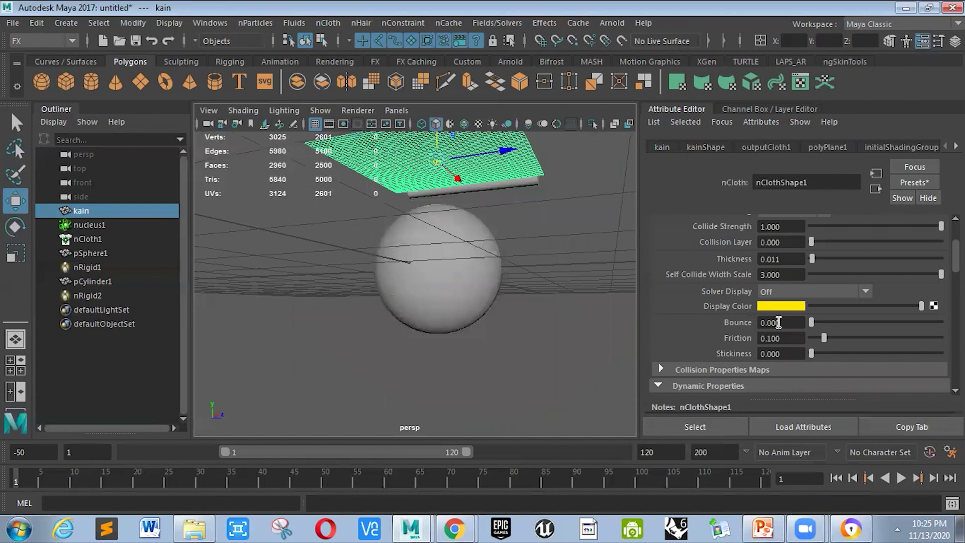
scroll(776, 324, "up", 2)
scroll(761, 317, "down", 2)
left_click_drag(811, 320, 818, 326)
type("10")
key("Return")
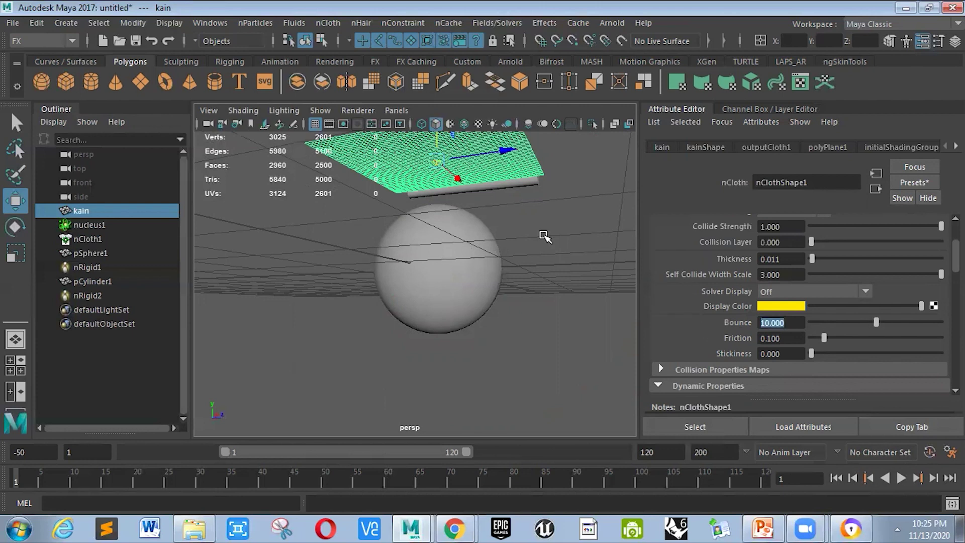
View the sphere and cloth from slightly above, deselect the cloth and play the simulation with the new bounce
left_click_drag(537, 251, 492, 284, "alt")
left_click(583, 356)
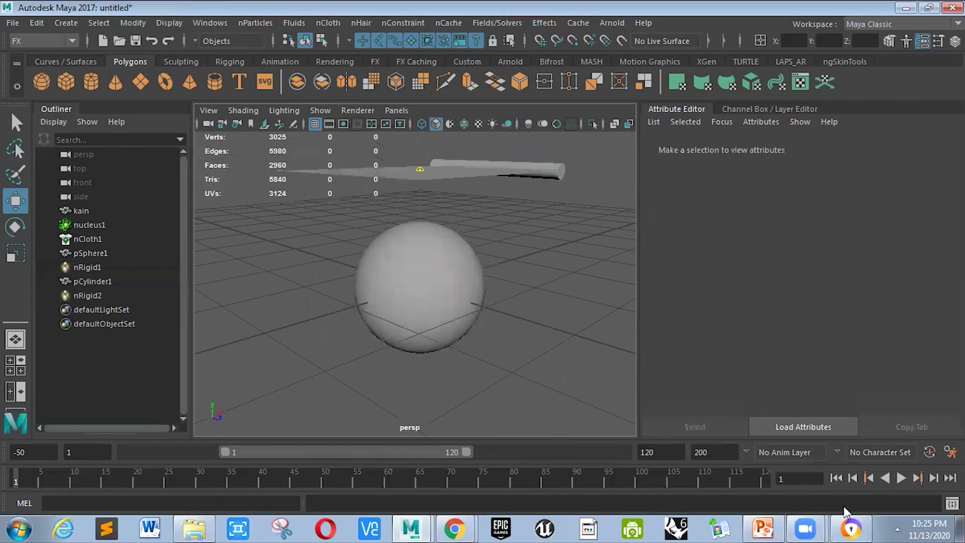
left_click(900, 478)
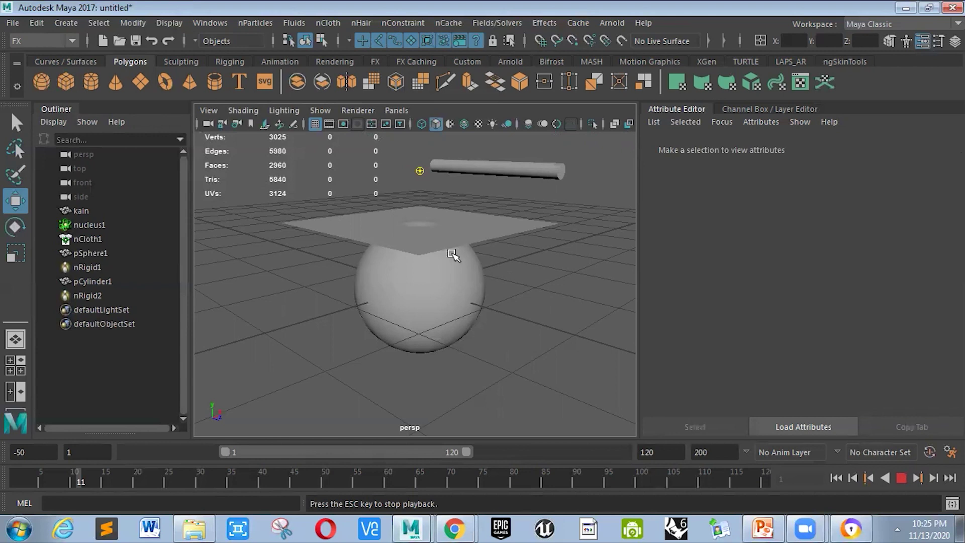
Launch a second Maya 2017 instance and bring its empty scene to the front
right_click(407, 527)
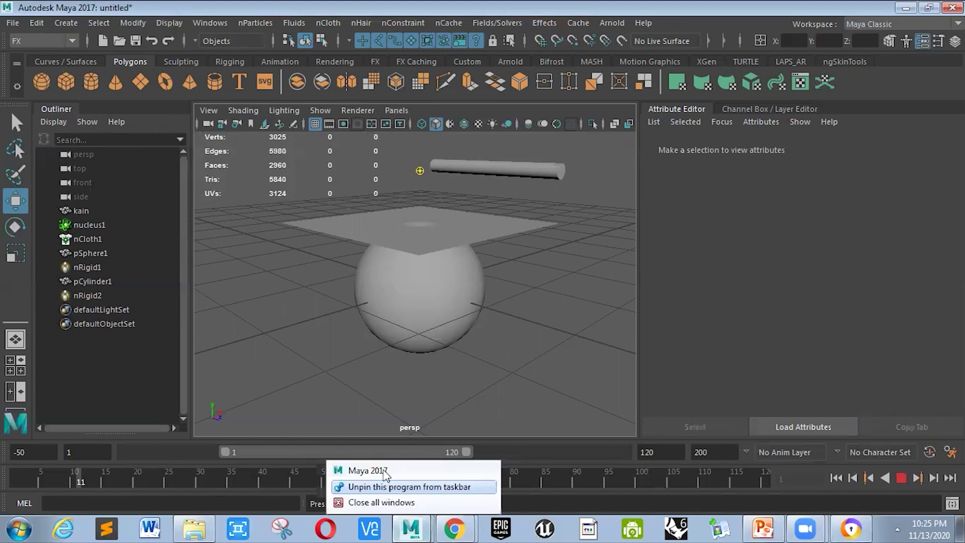
left_click(429, 527)
mouse_move(427, 523)
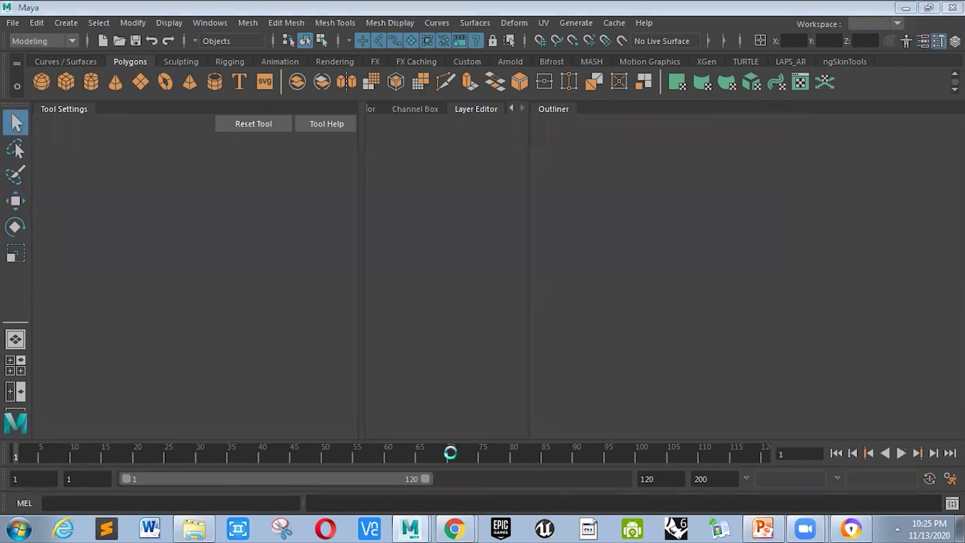
left_click(411, 527)
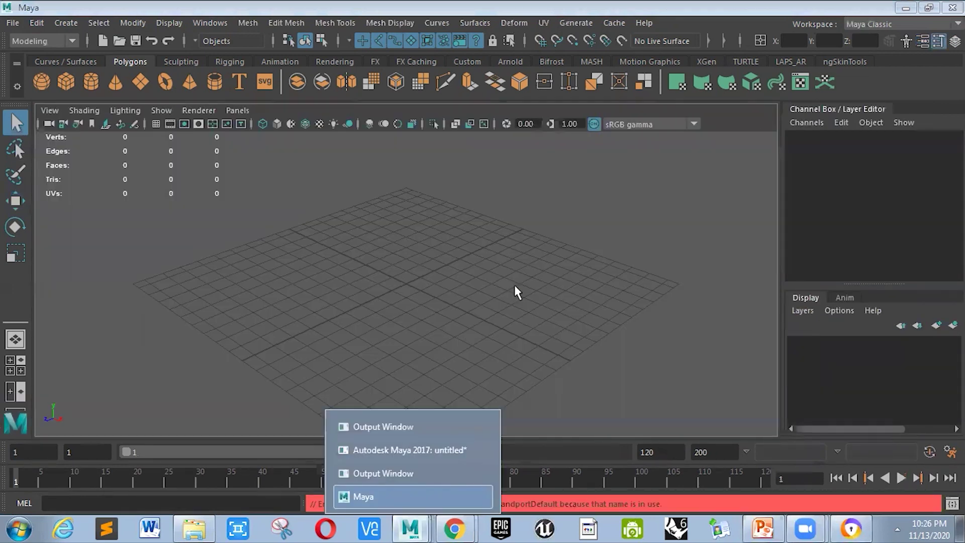
left_click(516, 292)
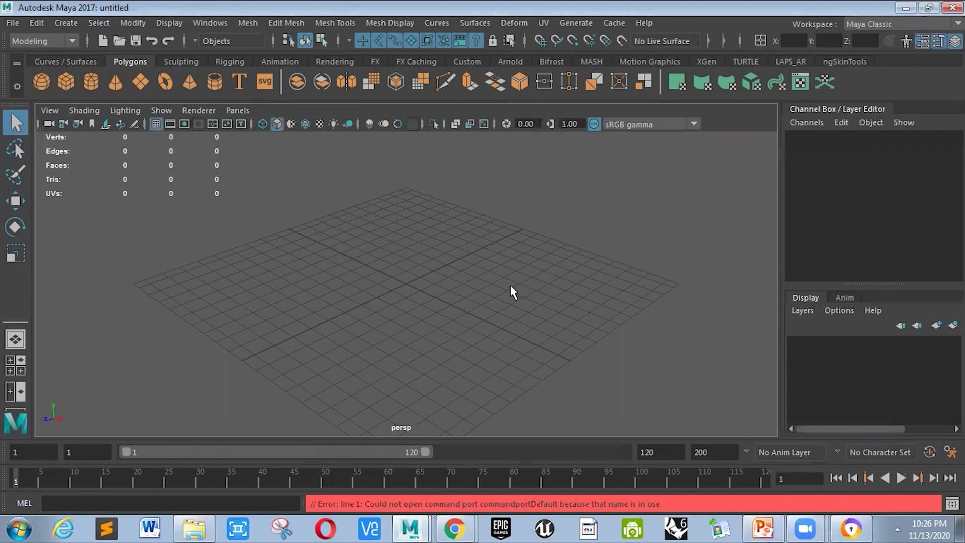
scroll(482, 274, "down", 3)
Try to switch to the Maya window running the cloth simulation, and return to the new empty scene
left_click(415, 527)
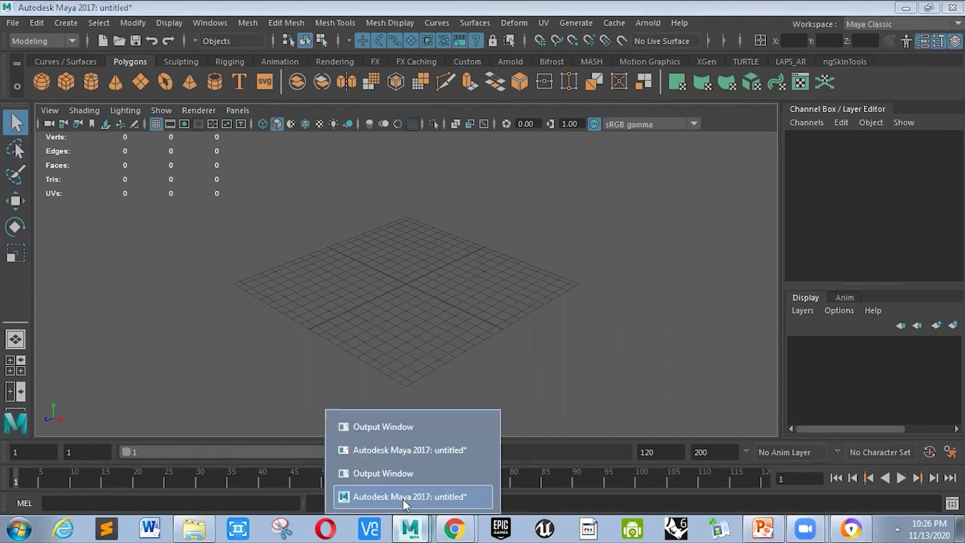
left_click(411, 450)
left_click(417, 527)
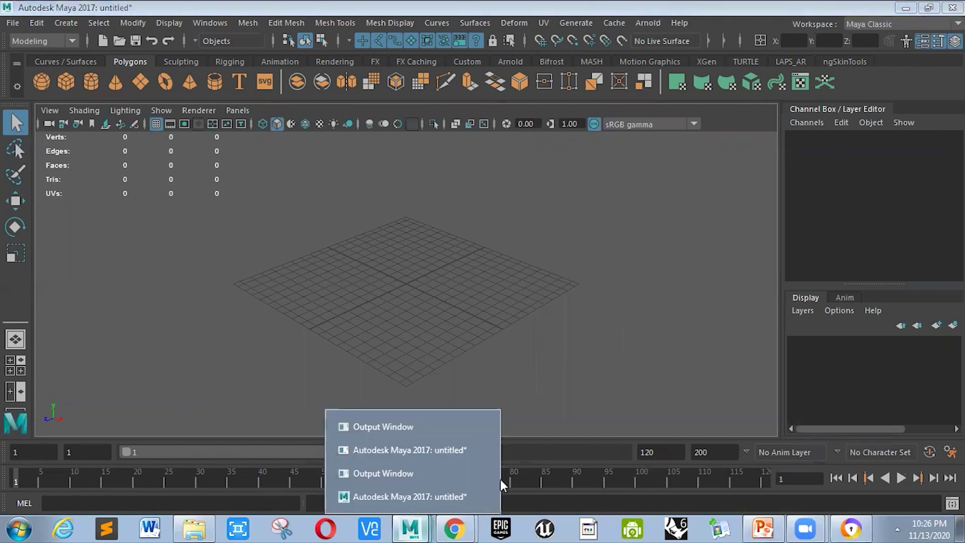
left_click(418, 496)
Create a polygon plane at the grid's centre and raise its Subdivisions Width and Height to 22
left_click_drag(503, 231, 276, 173, "alt")
left_click(140, 81)
left_click(417, 314)
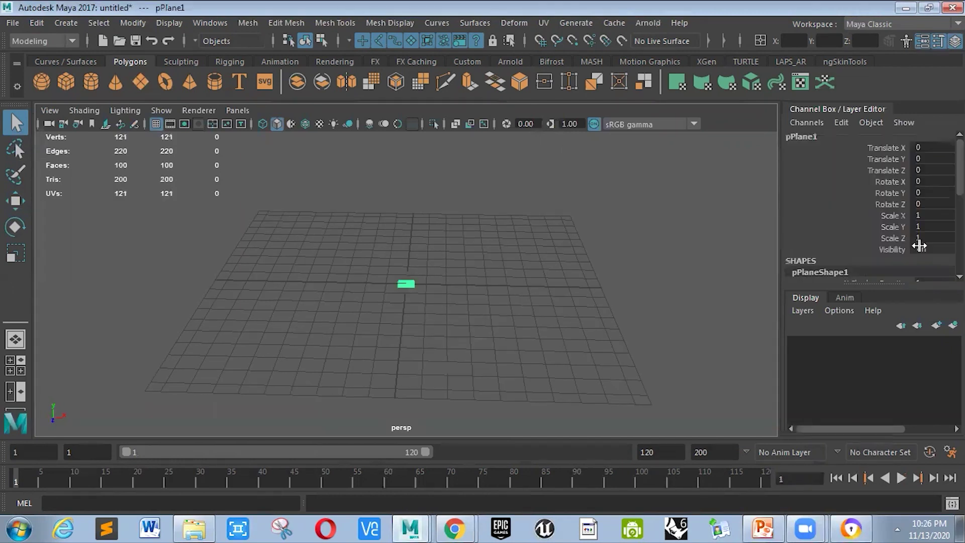
scroll(919, 245, "down", 5)
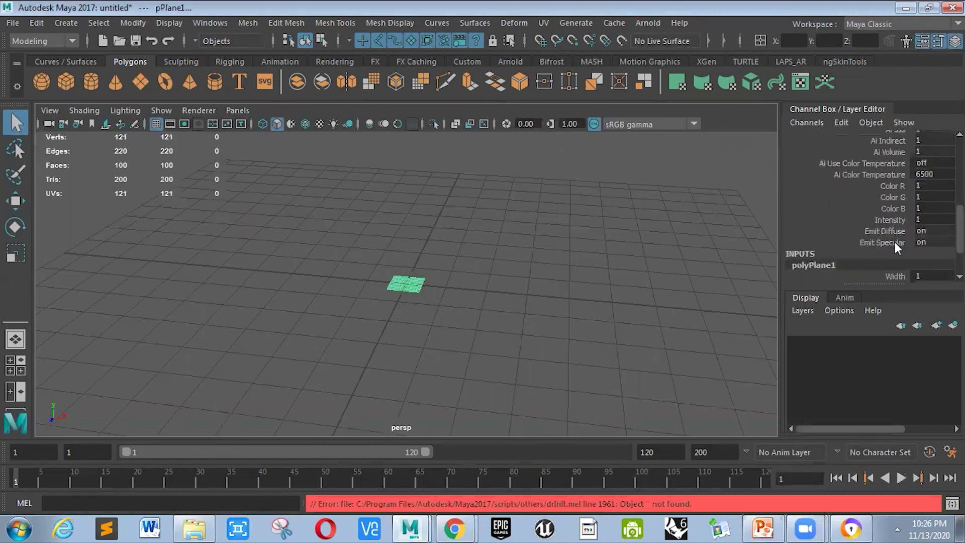
scroll(897, 234, "down", 3)
middle_click_drag(680, 207, 567, 213)
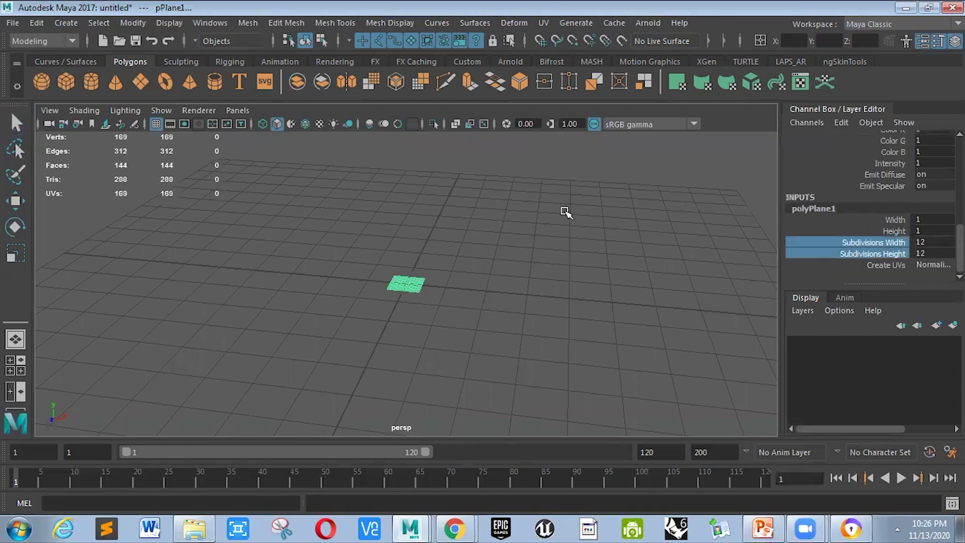
scroll(405, 275, "up", 3)
middle_click_drag(405, 275, 469, 275)
key("e")
scroll(416, 280, "up", 3)
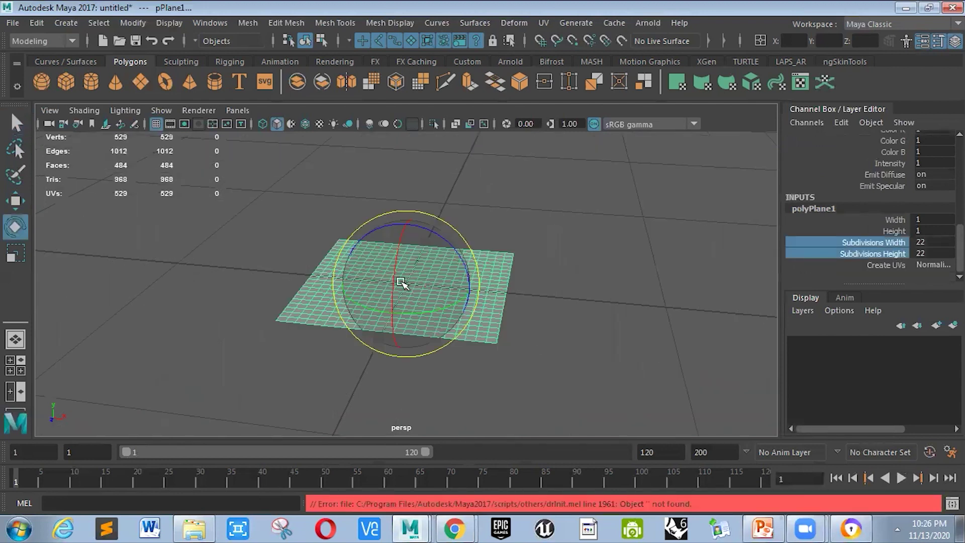
Set the plane's Subdivisions Width and Height to 50 and scale the plane up uniformly
key("r")
scroll(402, 283, "up", 1)
left_click(925, 250)
left_click(925, 255)
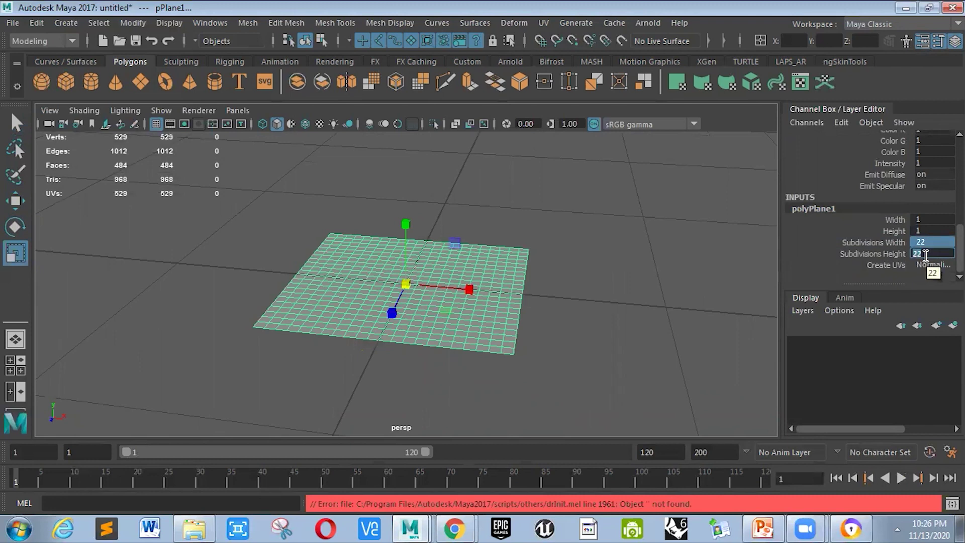
type("50")
key("Return")
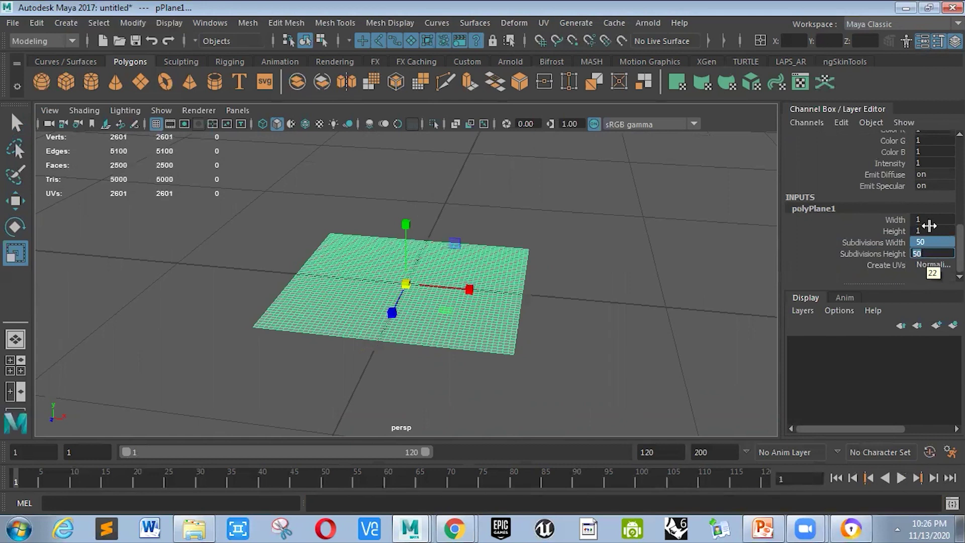
middle_click_drag(588, 243, 544, 261)
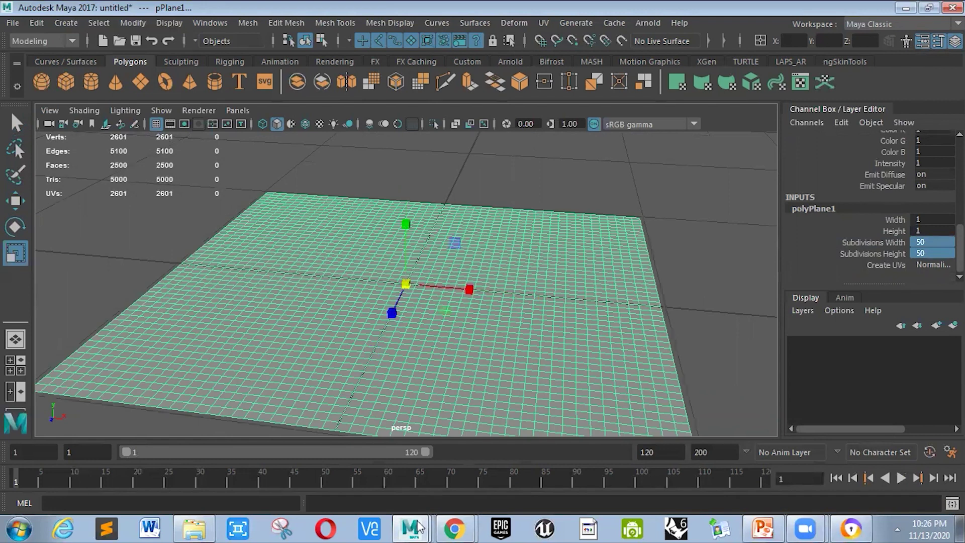
Try to switch back to the Maya window with the cloth simulation, and open Windows Task Manager
left_click(418, 527)
left_click(397, 445)
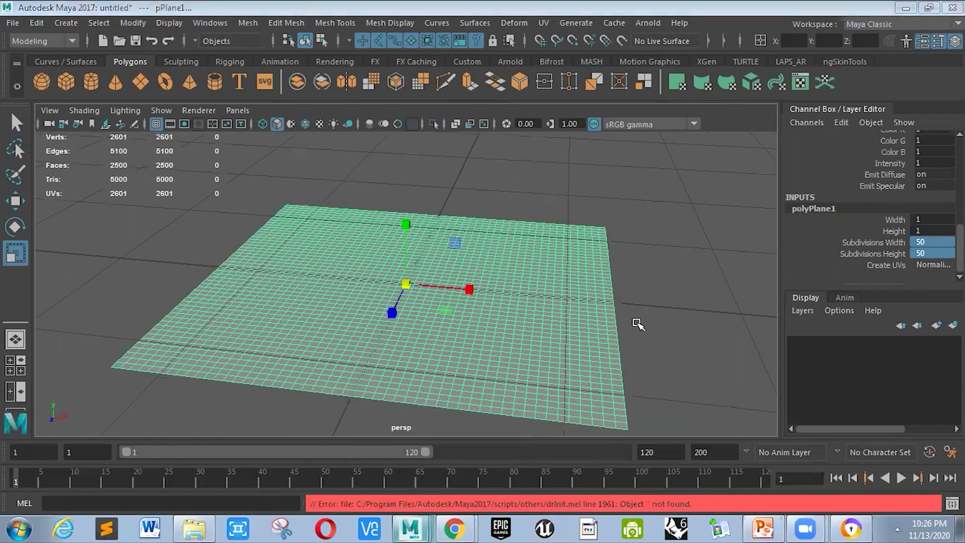
key("ctrl+shift+Escape")
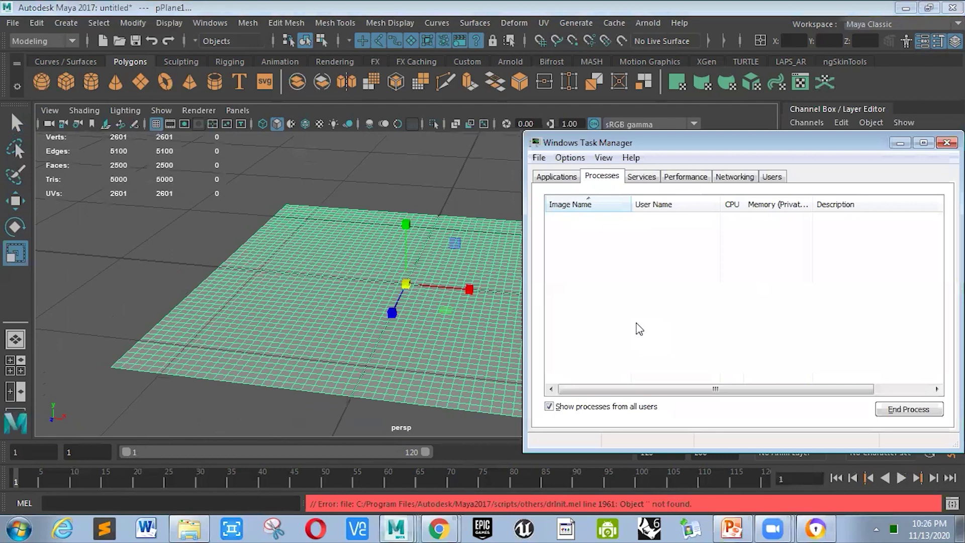
End the unresponsive Autodesk Maya 2017 application in Windows Task Manager and minimize Task Manager to return to the plane's scene
left_click(566, 179)
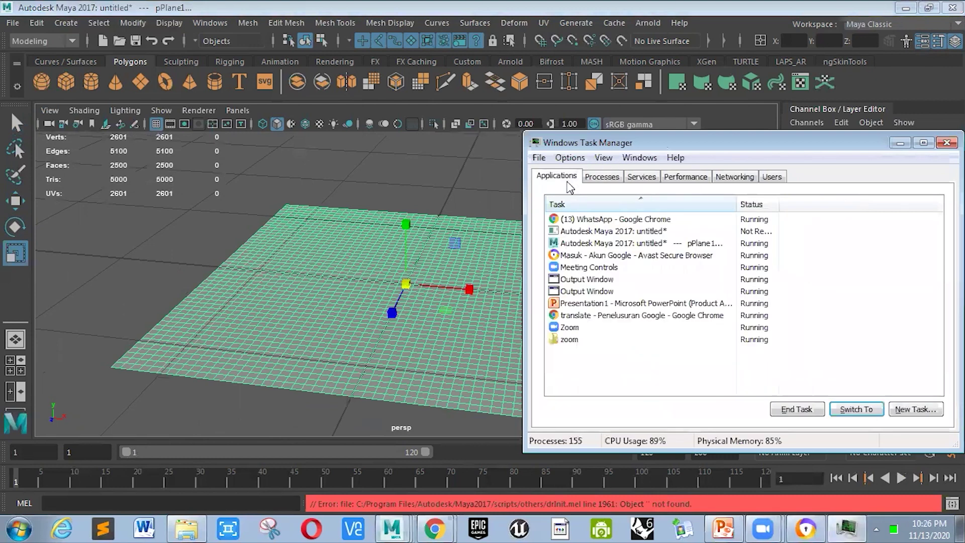
left_click(651, 232)
key("shift+F10")
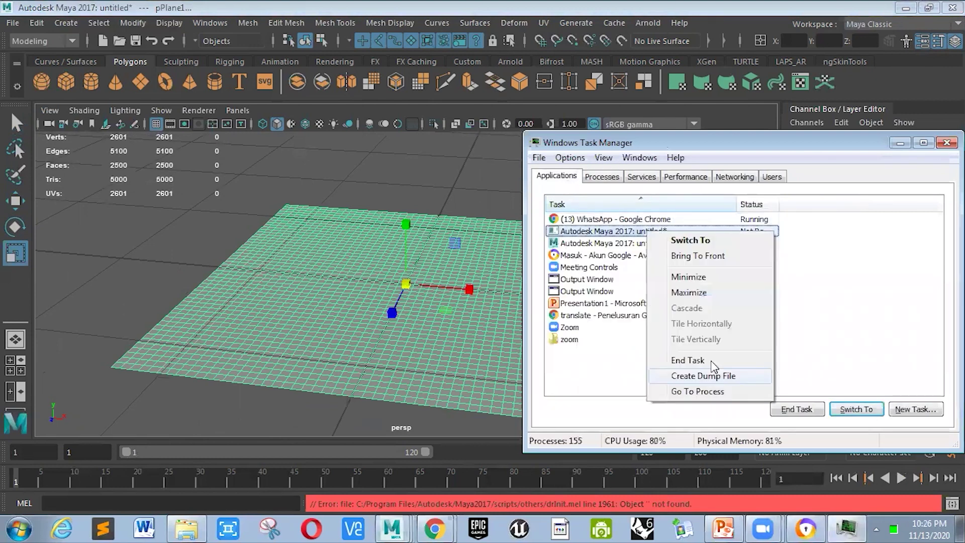
left_click(687, 360)
left_click(523, 327)
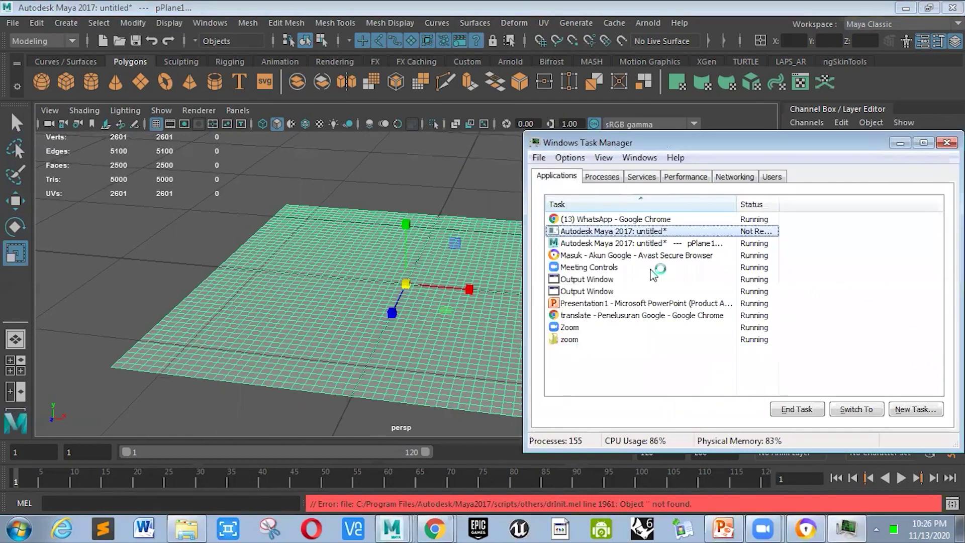
right_click(648, 234)
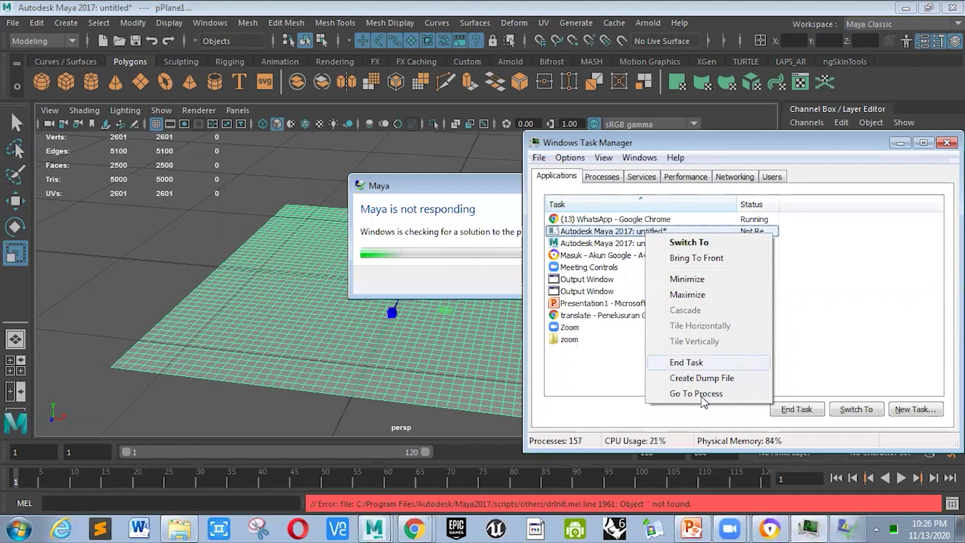
right_click(630, 235)
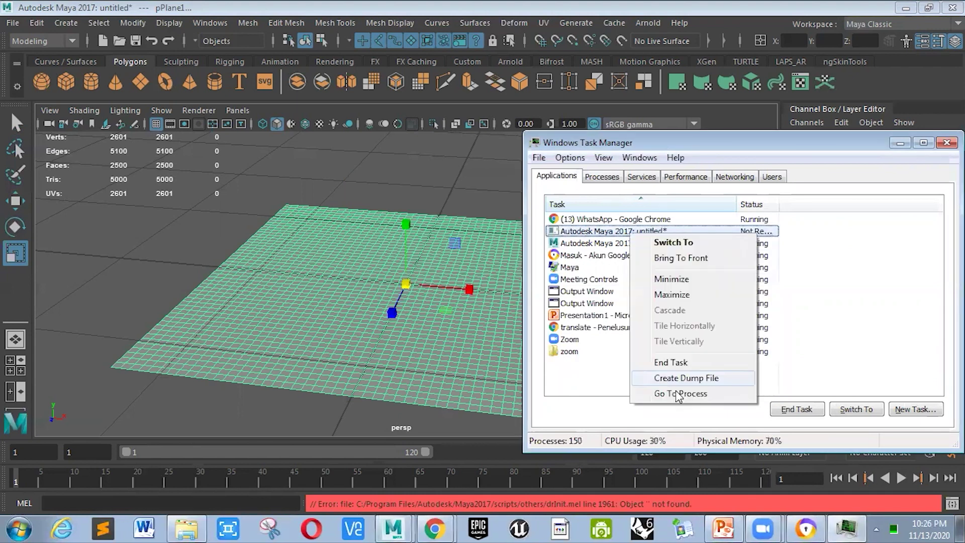
left_click(899, 143)
Raise the plane above the grid, create a polygon sphere at the origin beneath it, and reselect the plane
key("w")
left_click_drag(405, 215, 406, 143)
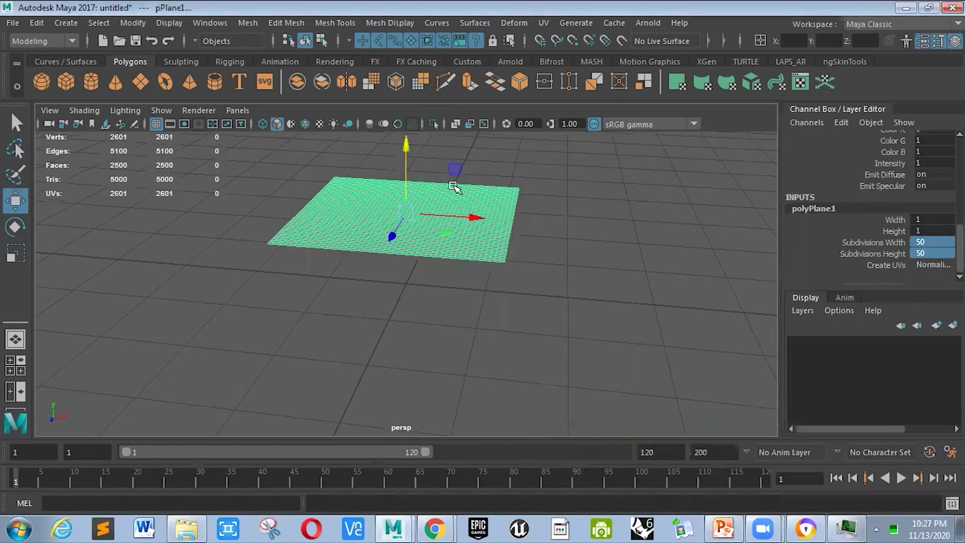
left_click(42, 81)
left_click(450, 221)
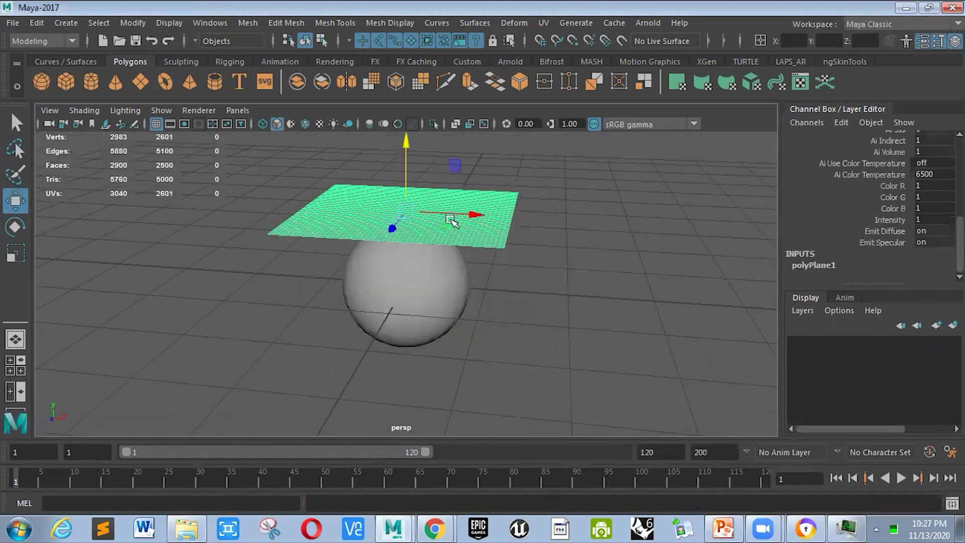
Open the Outliner and dock it beside the single perspective view
left_click(15, 391)
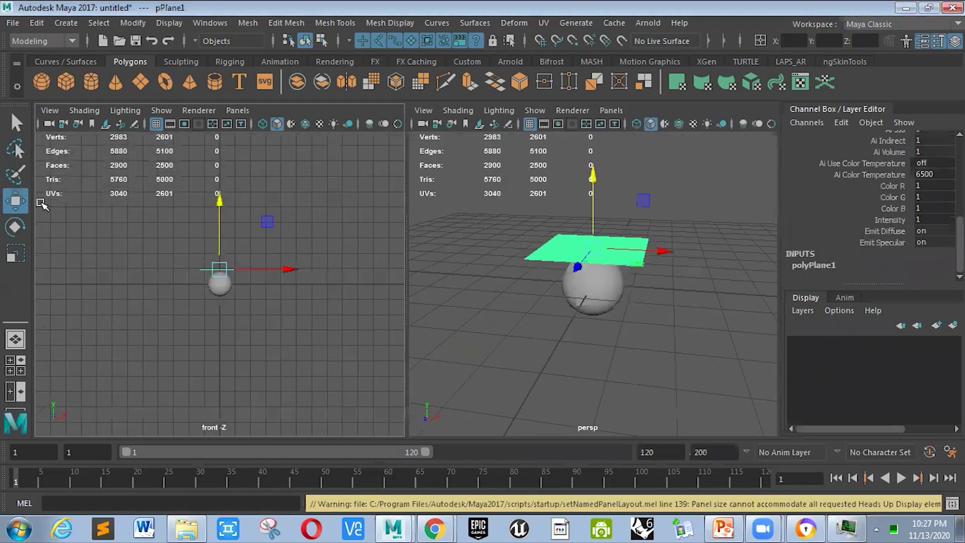
left_click(15, 339)
left_click(210, 23)
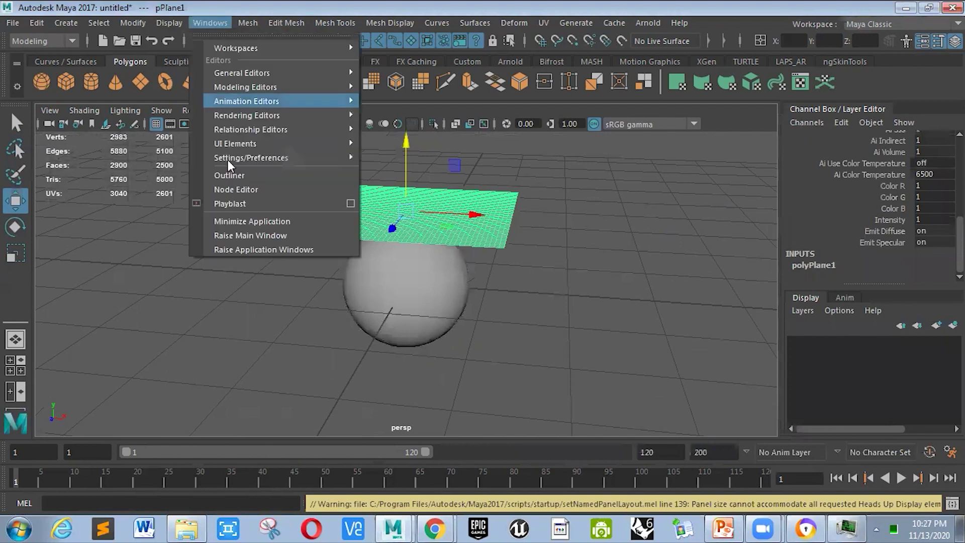
left_click(231, 175)
left_click_drag(224, 153, 32, 164)
left_click(112, 171)
left_click(168, 169)
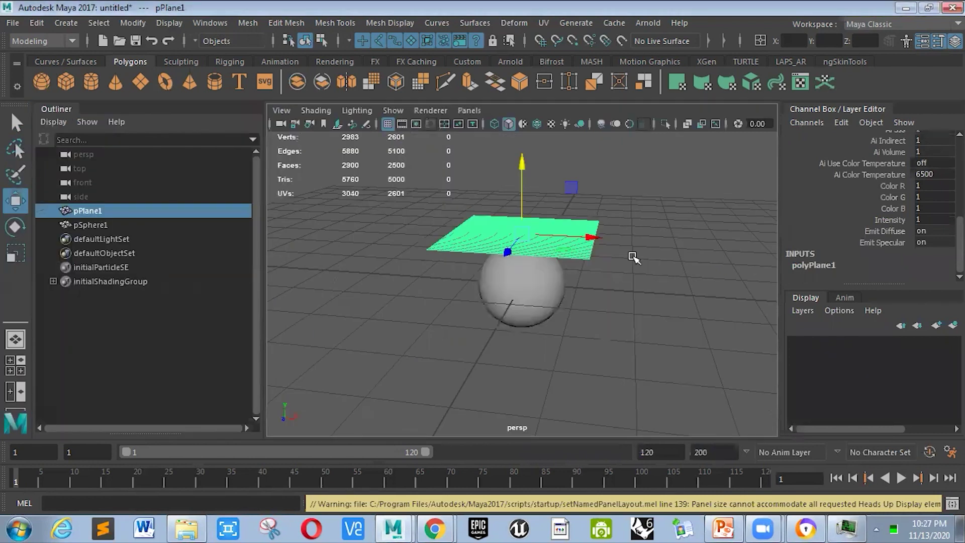
right_click_drag(633, 257, 697, 267, "alt")
left_click_drag(698, 267, 493, 239, "alt")
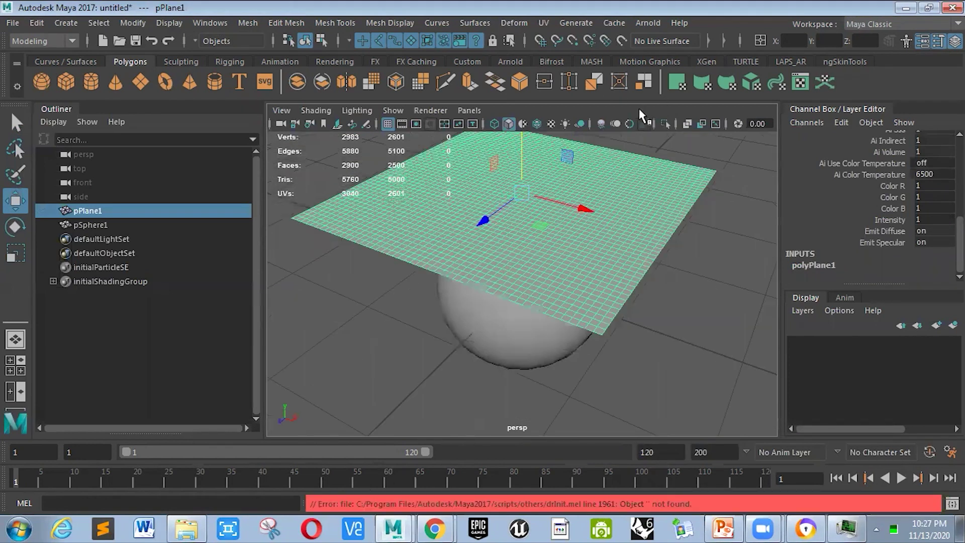
left_click(210, 23)
mouse_move(281, 87)
left_click(407, 99)
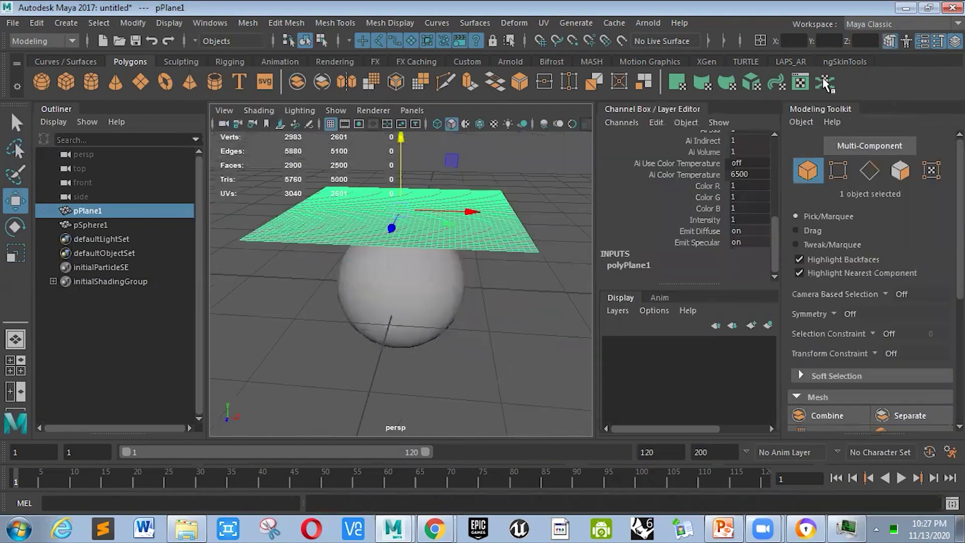
left_click(903, 42)
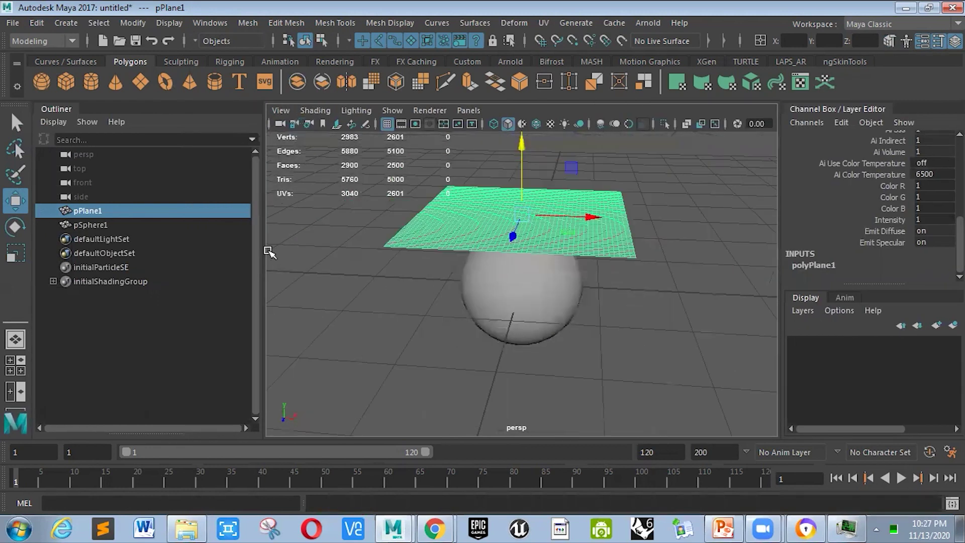
Narrow the docked Outliner, switch to the FX menu set, and turn the selected plane into an nCloth object
left_click_drag(262, 243, 233, 234)
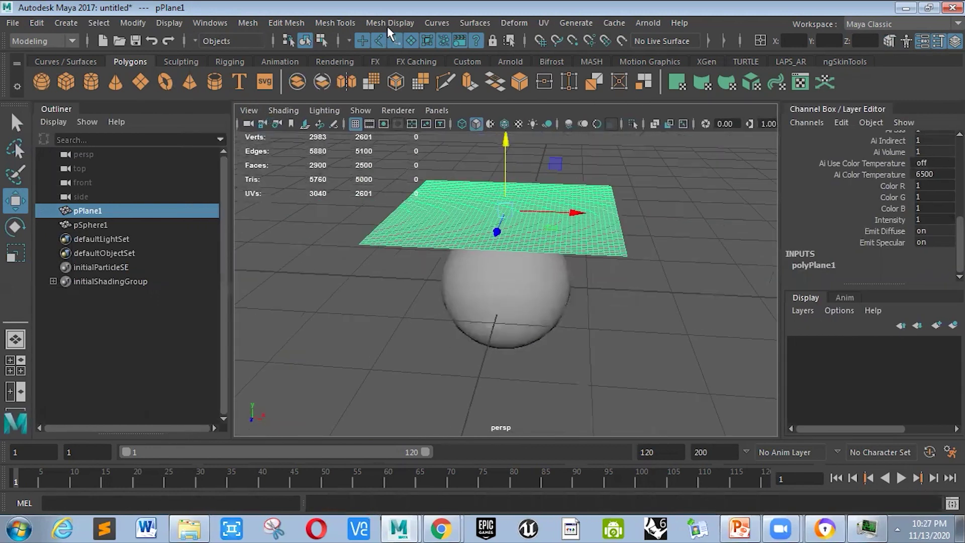
left_click(211, 23)
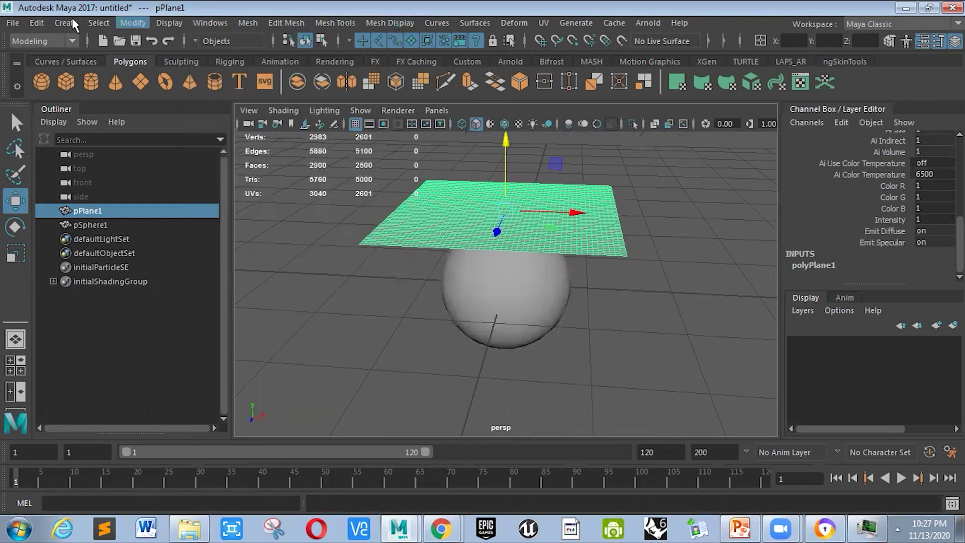
left_click(29, 41)
left_click(29, 98)
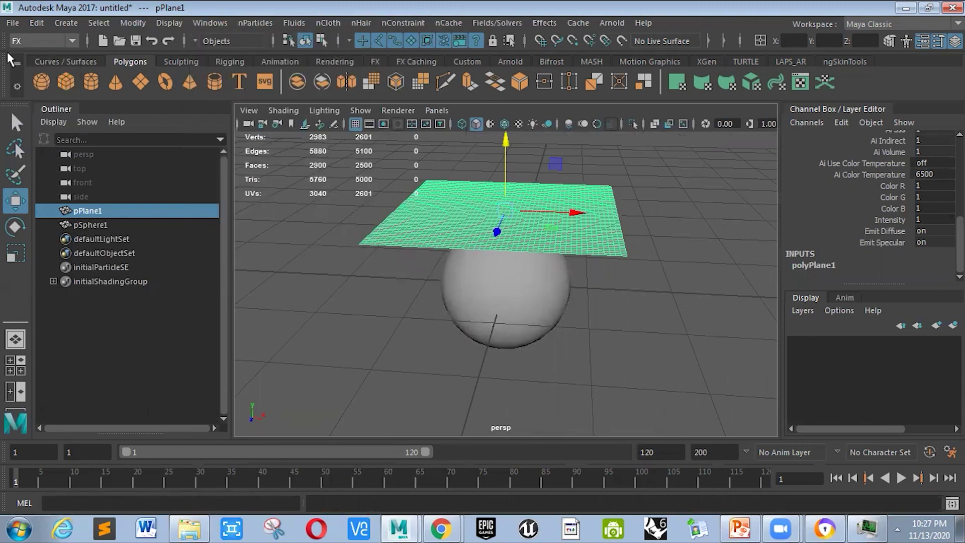
left_click(358, 23)
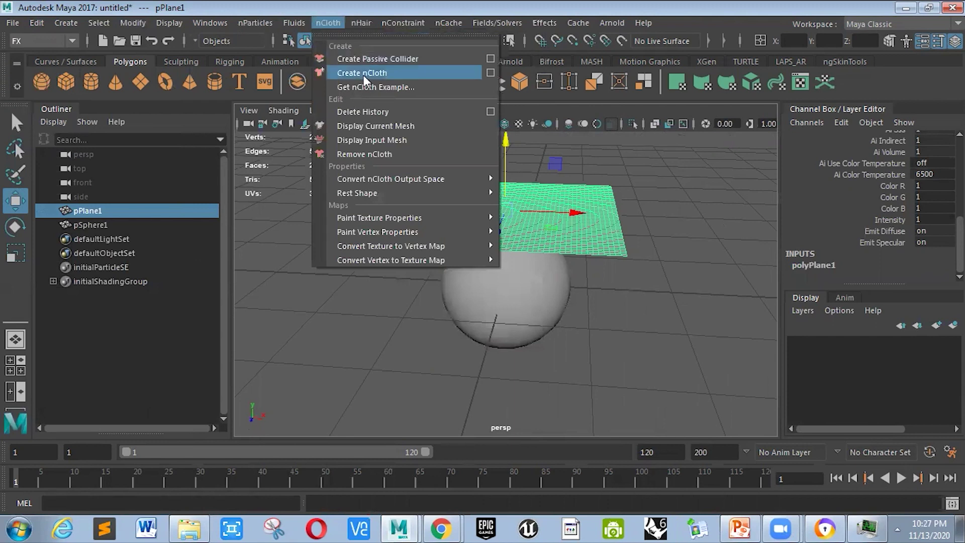
left_click(364, 74)
Make the sphere under the cloth a passive collider
left_click(508, 285)
left_click(327, 23)
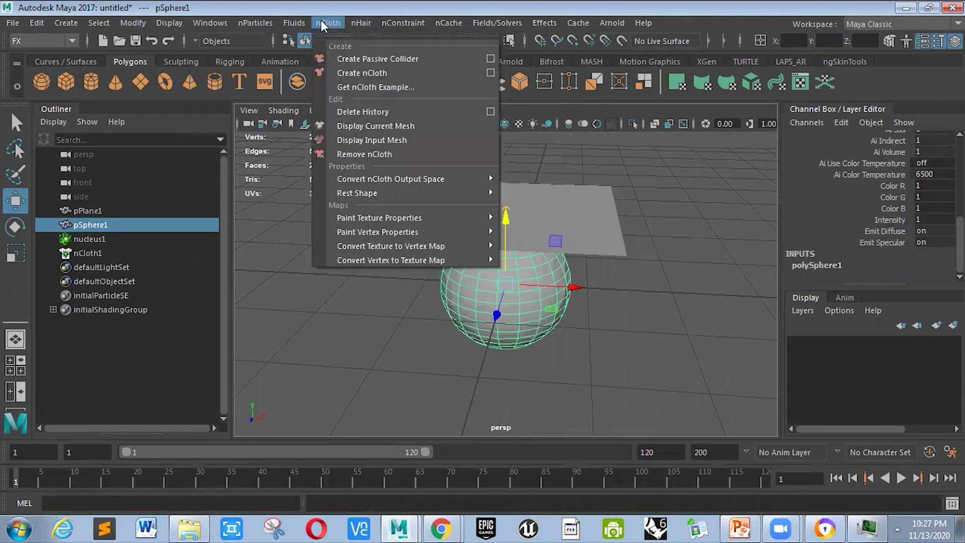
left_click(354, 63)
scroll(620, 261, "up", 3)
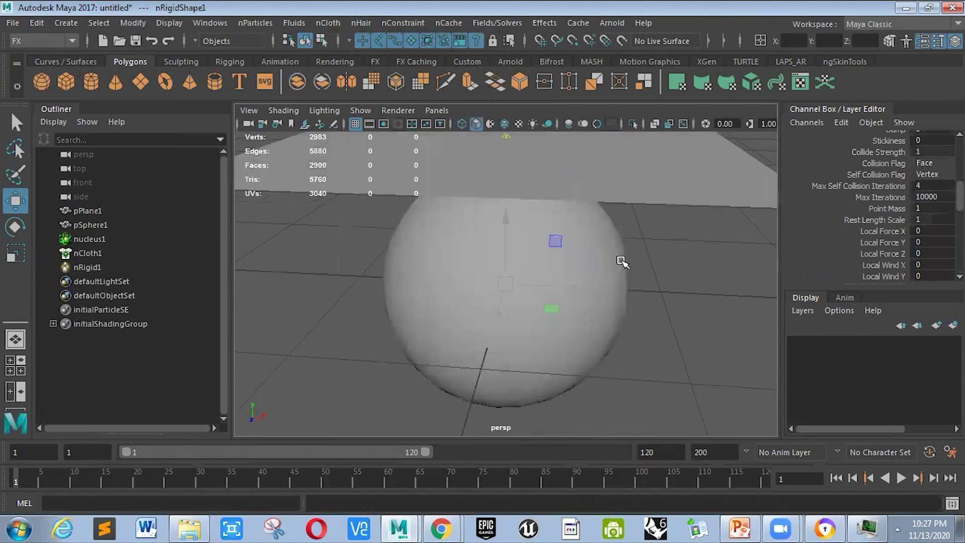
scroll(614, 265, "down", 3)
Select the cloth plane and show its nClothShape1 attributes in the Attribute Editor, docked alongside the Channel Box
left_click(619, 220)
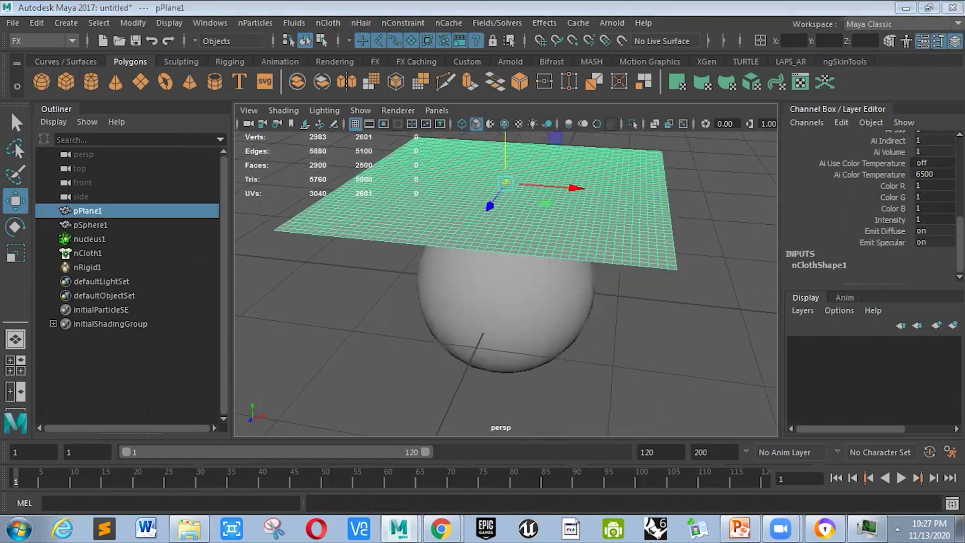
key("ctrl+a")
key("alt+space")
left_click_drag(687, 110, 903, 114)
left_click(905, 112)
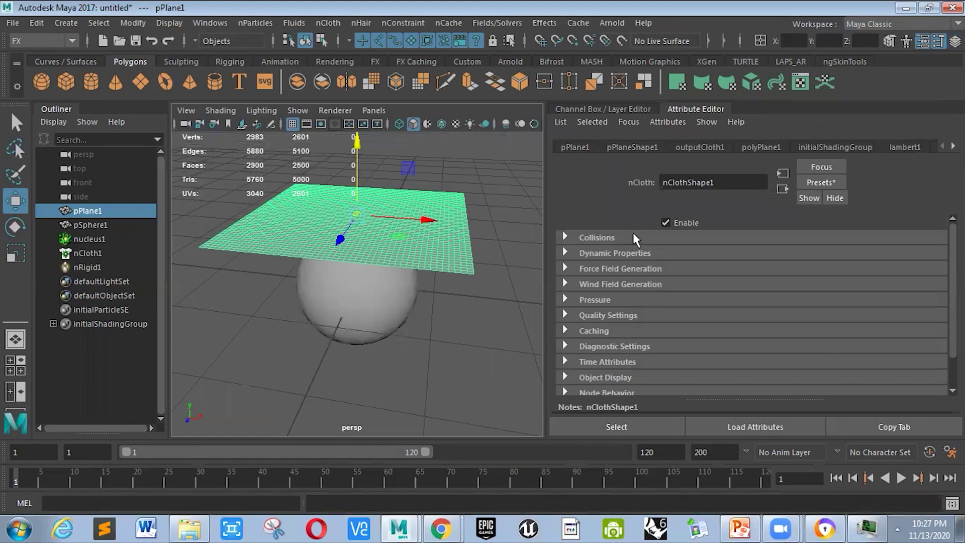
Expand the Collisions attributes of nClothShape1 and set Bounce to 0.005
left_click(634, 232)
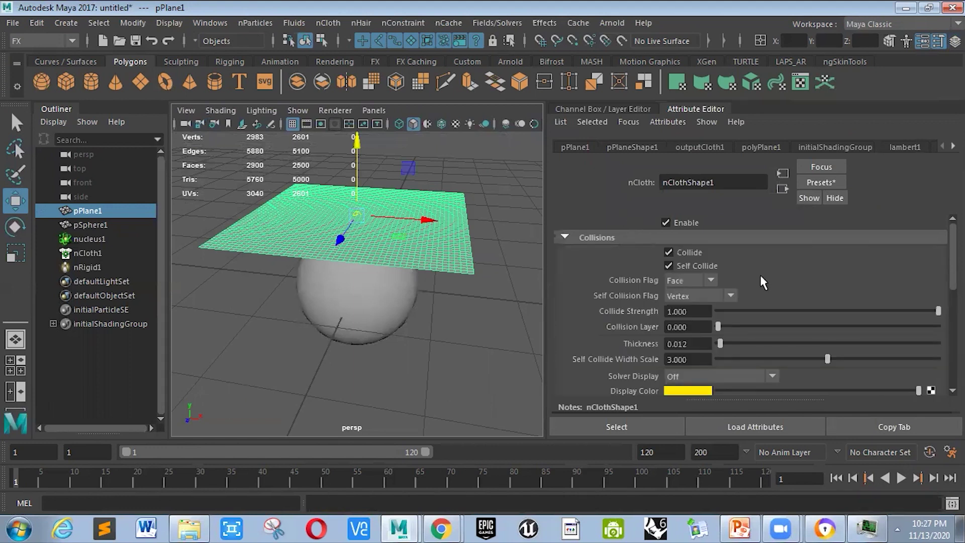
scroll(760, 277, "down", 3)
scroll(762, 281, "up", 1)
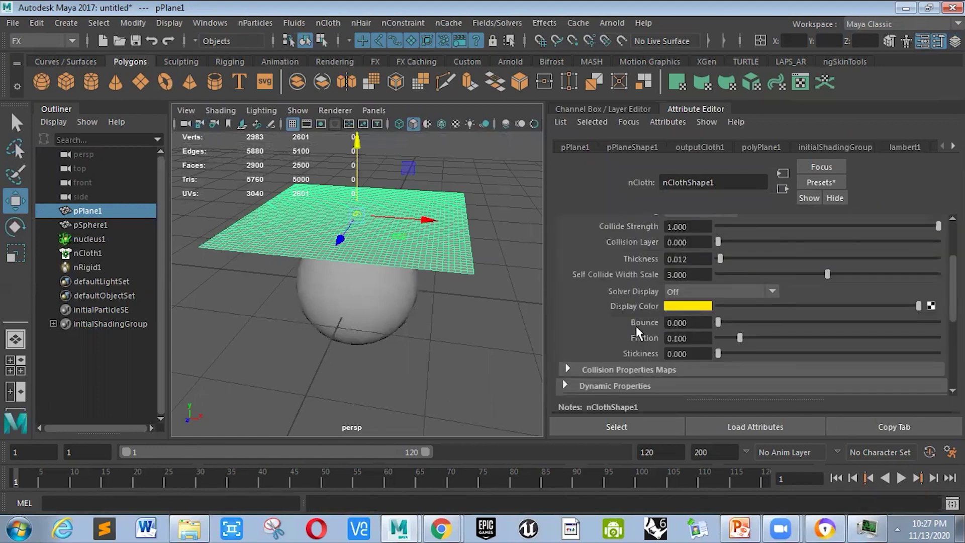
scroll(425, 308, "up", 5)
scroll(425, 308, "down", 5)
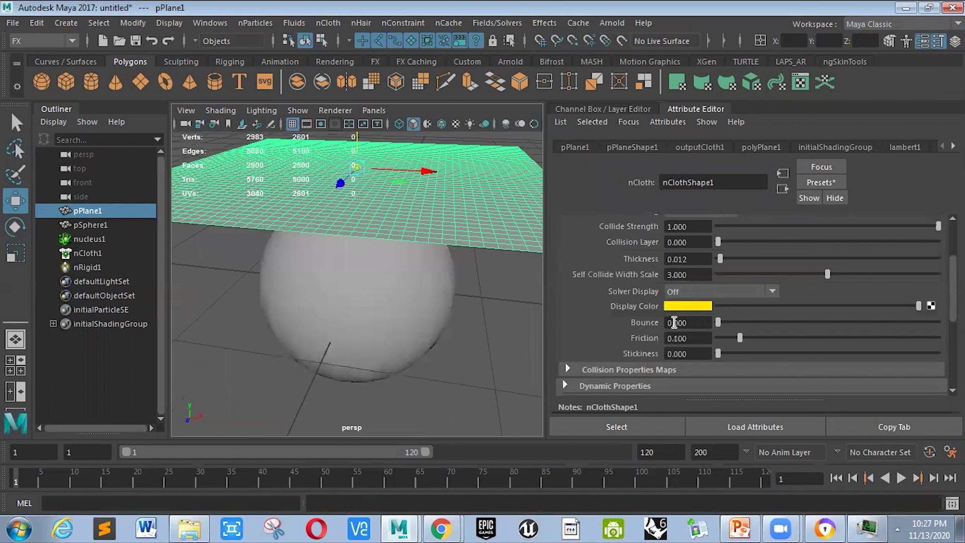
left_click_drag(677, 323, 693, 335)
left_click_drag(391, 218, 403, 241, "alt")
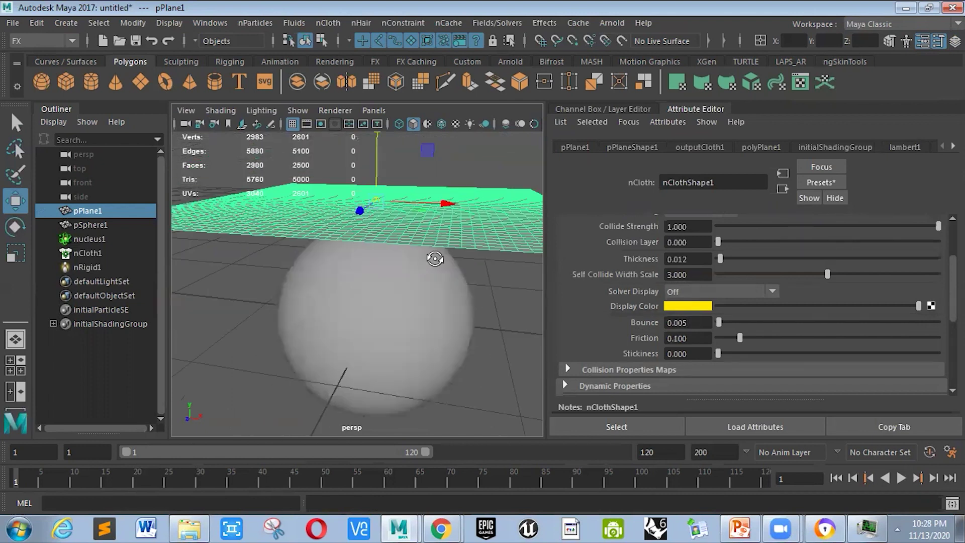
left_click_drag(470, 297, 491, 319, "alt")
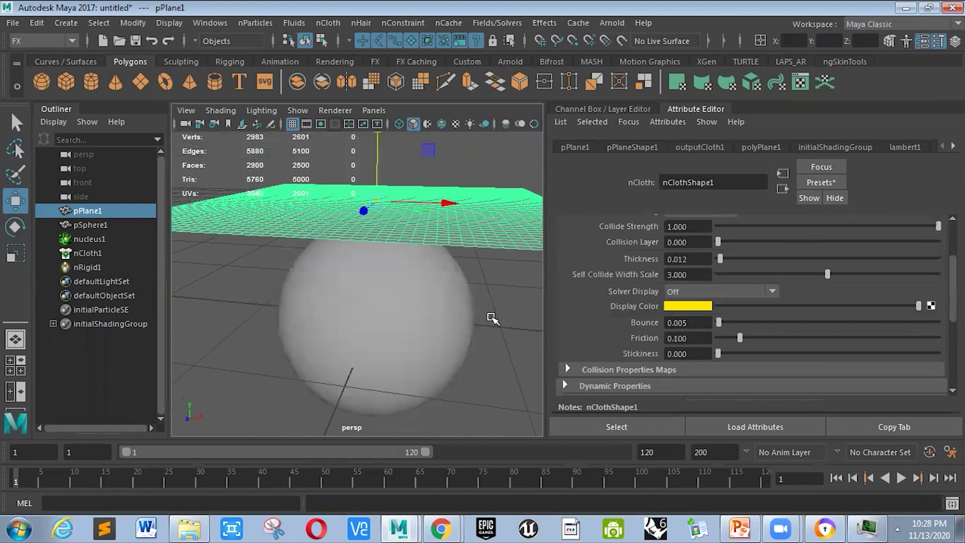
Play the cloth simulation briefly, stop it, and set the timeline's playback speed to play every frame
left_click(900, 478)
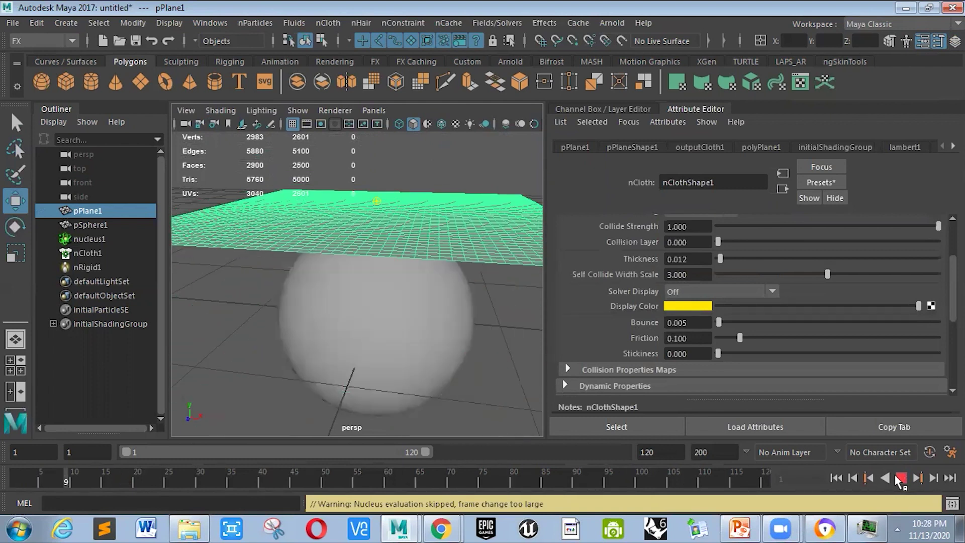
left_click(901, 478)
right_click(622, 483)
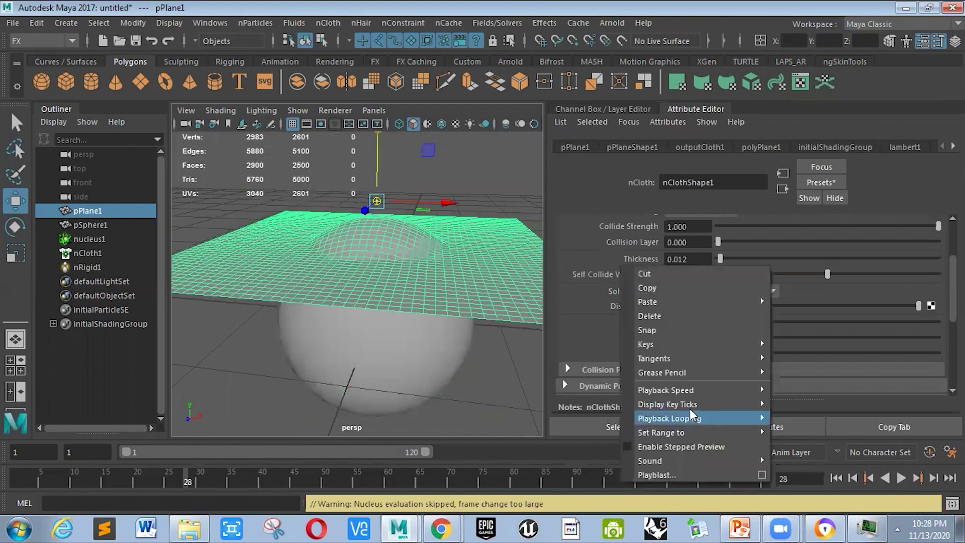
mouse_move(729, 390)
left_click(814, 418)
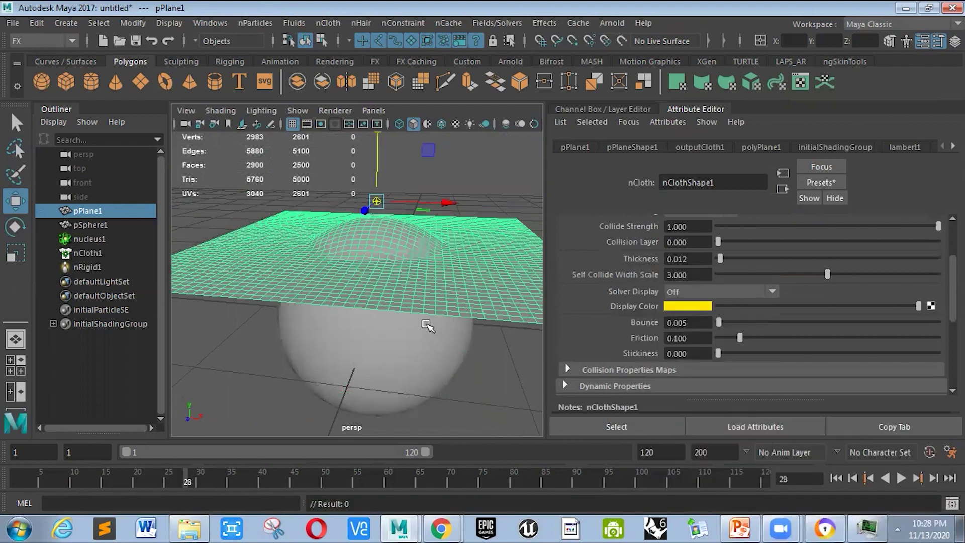
Play the simulation to examine how the cloth drapes over the sphere from a lower angle, and rewind to frame 1
left_click(901, 478)
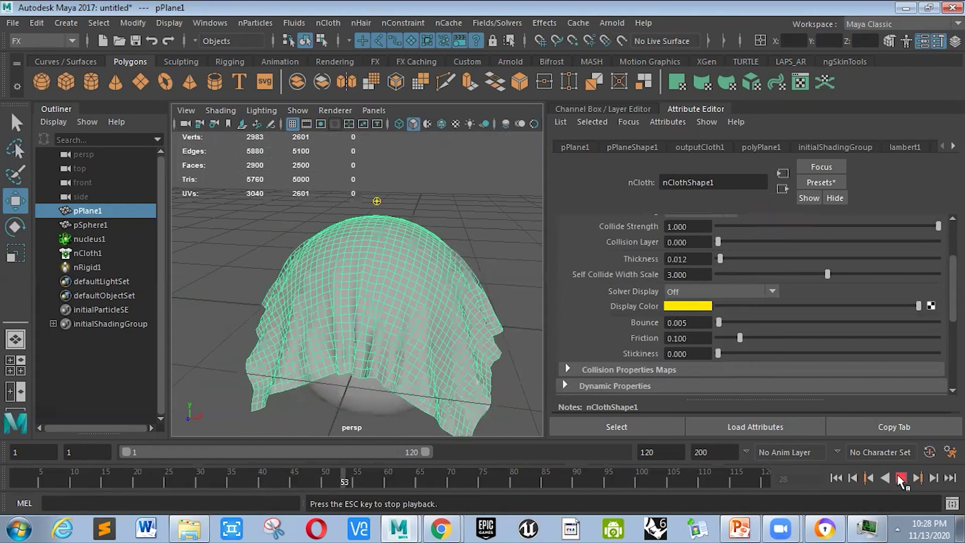
key("Escape")
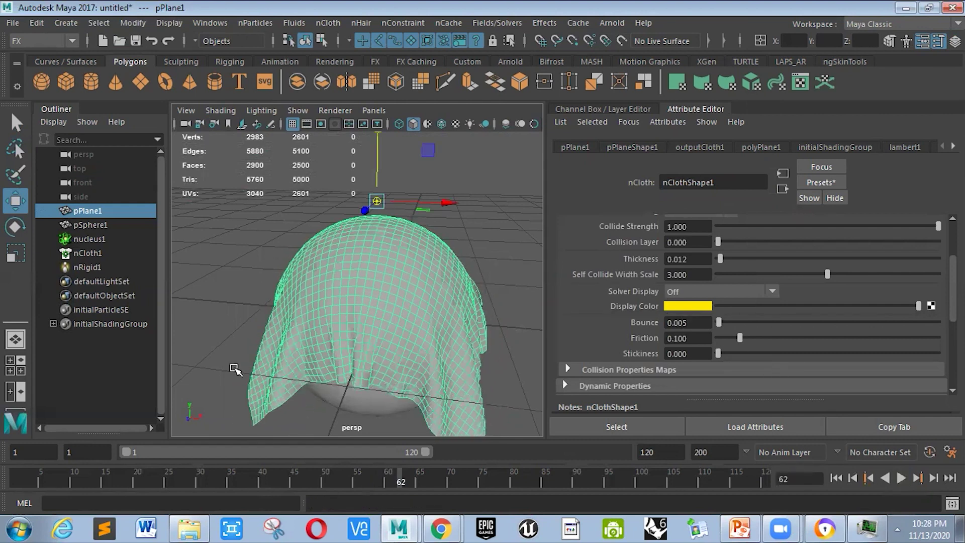
left_click_drag(465, 349, 468, 297, "alt")
right_click_drag(467, 297, 456, 322, "alt")
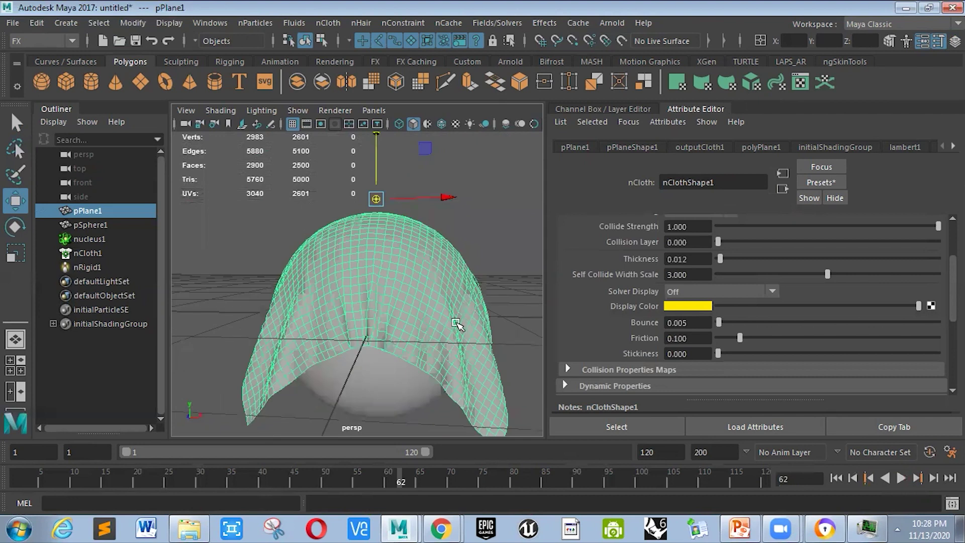
left_click(904, 479)
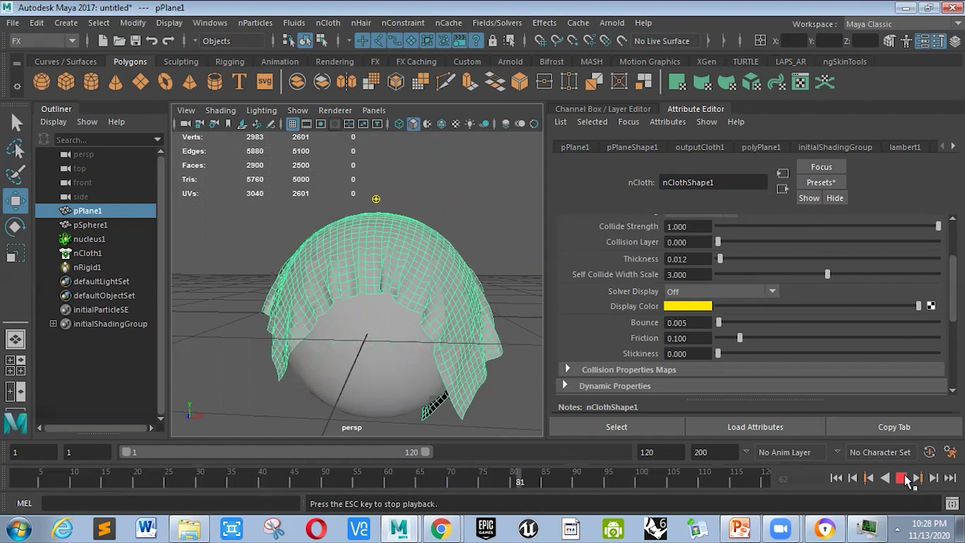
left_click(904, 479)
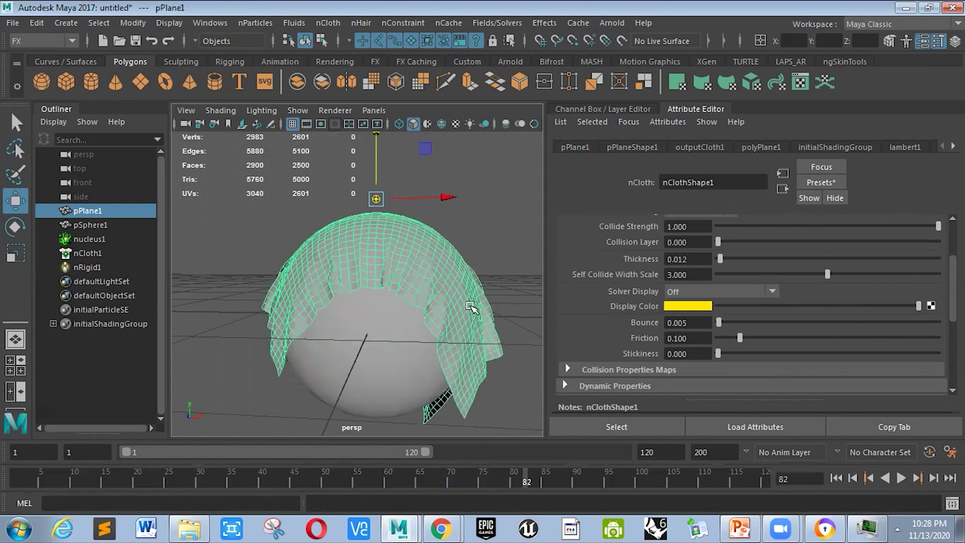
left_click(836, 478)
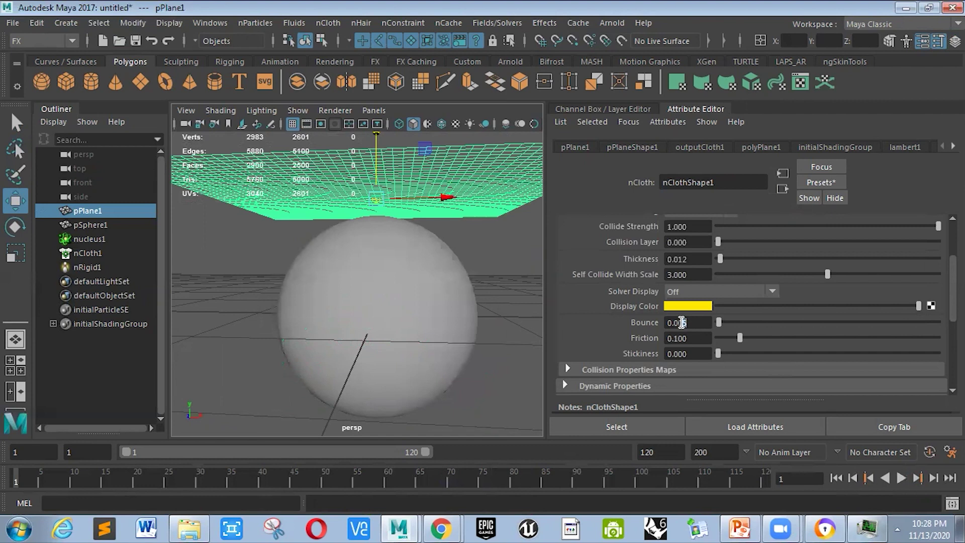
Set the cloth's Bounce to 0.010 and play the simulation with the cloth deselected
type("10")
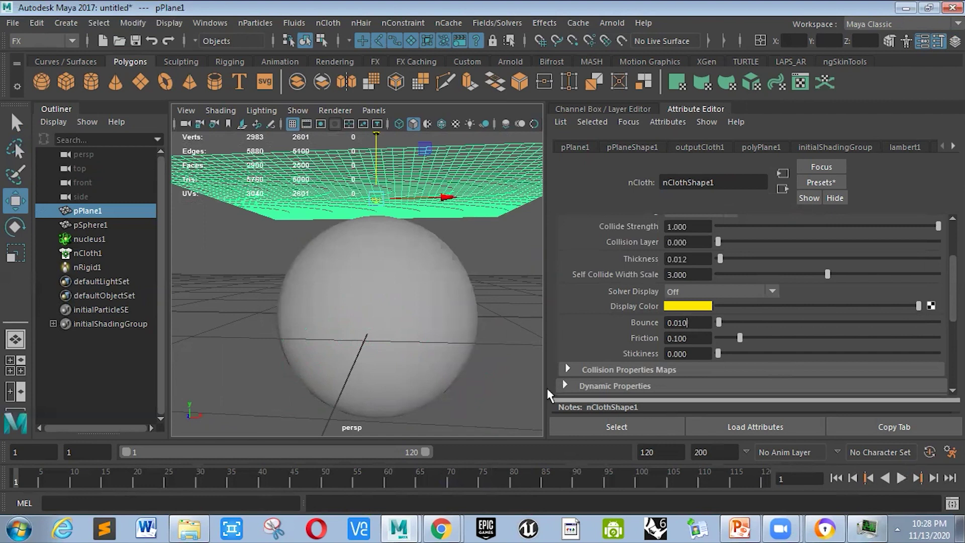
left_click(498, 390)
left_click(901, 477)
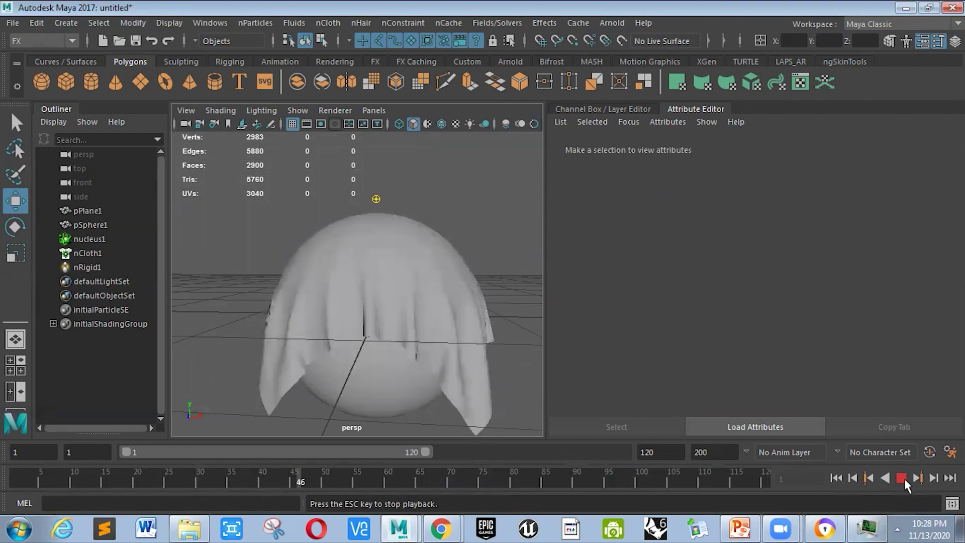
Select the cloth plane, set its Bounce to 0.050, and replay the simulation from frame 1
left_click(330, 299)
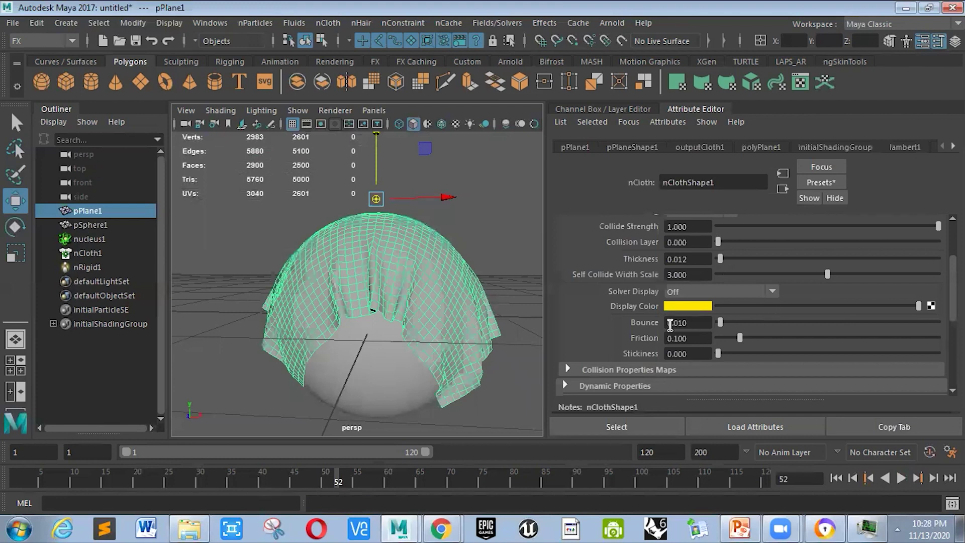
left_click_drag(677, 323, 693, 323)
type("5")
key("Return")
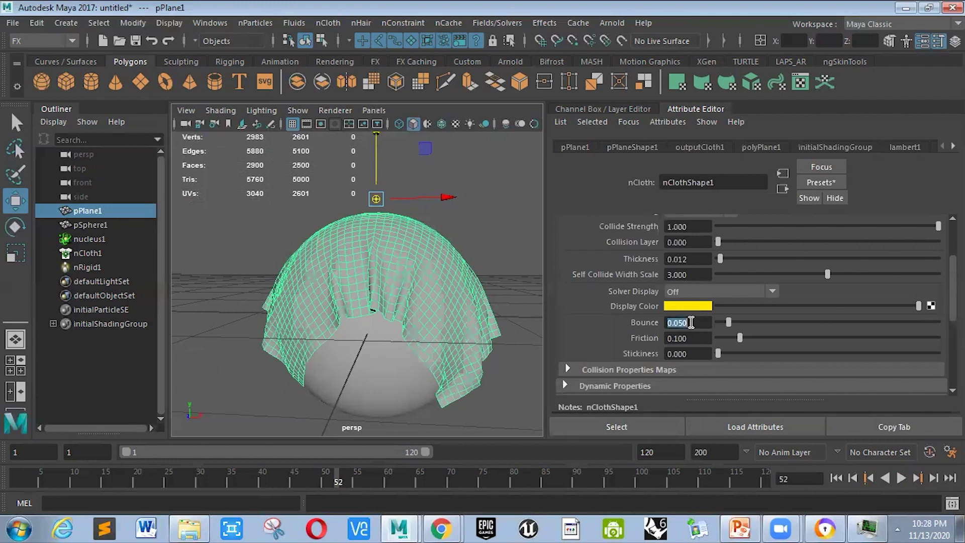
left_click(835, 478)
left_click(901, 478)
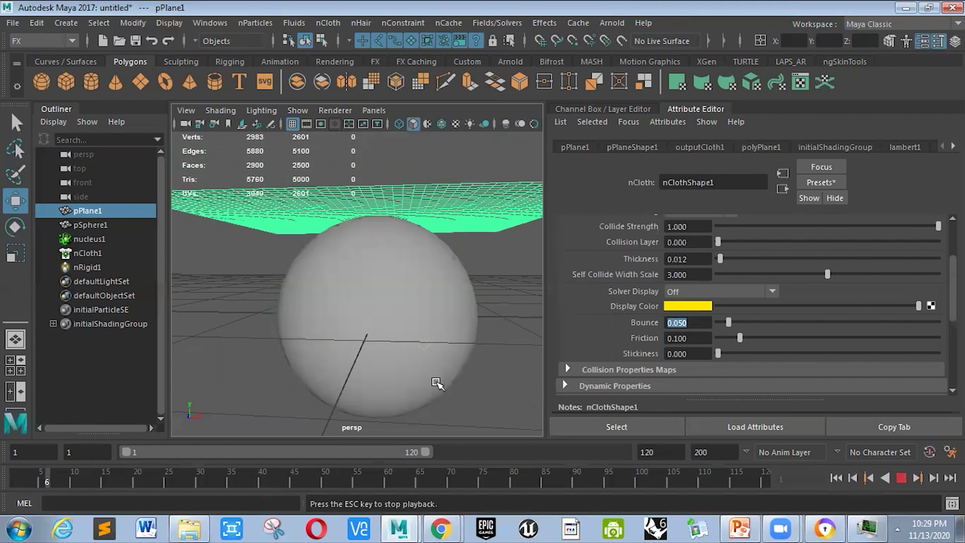
Select the sphere, look over its nRigidShape1 collision attributes, and collapse the Collisions section
left_click(438, 383)
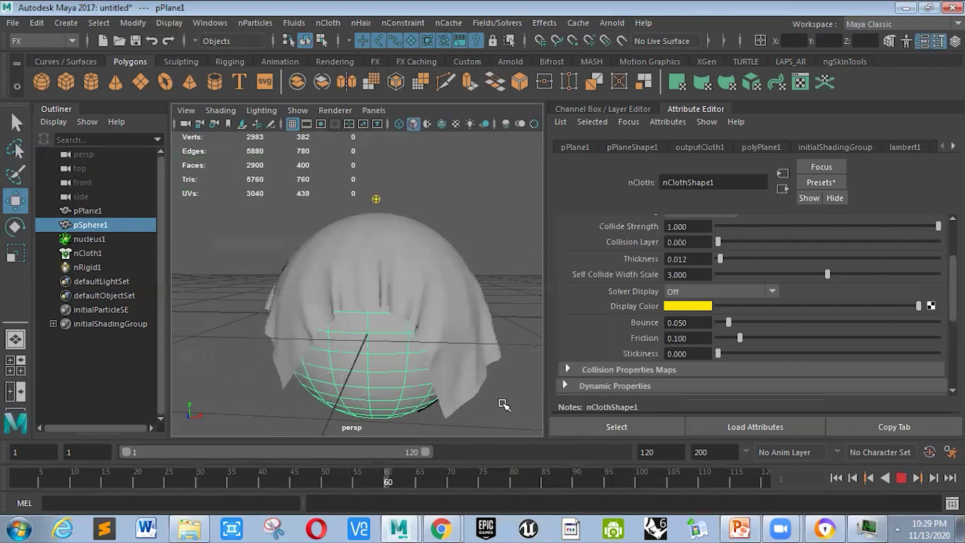
left_click(343, 292)
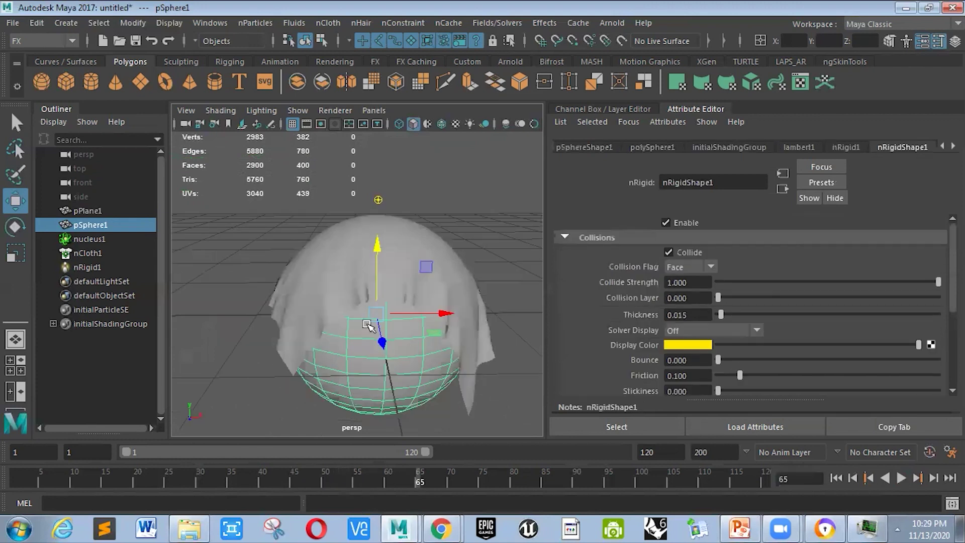
scroll(379, 330, "up", 3)
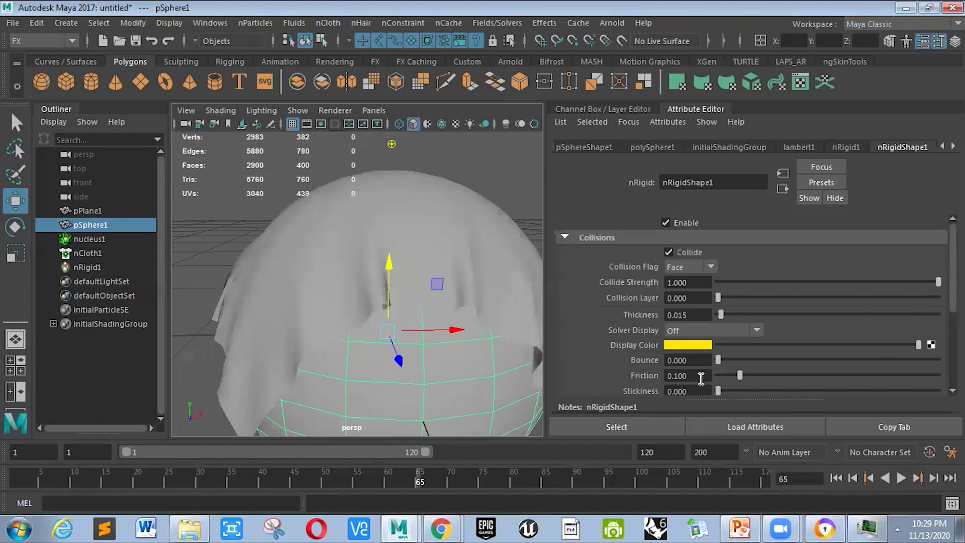
scroll(562, 330, "down", 2)
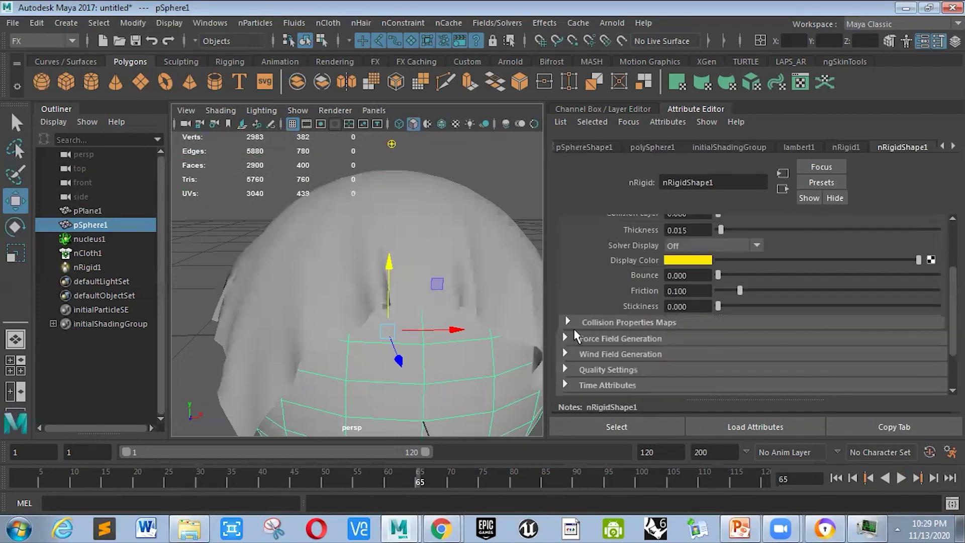
scroll(553, 229, "up", 2)
left_click(565, 239)
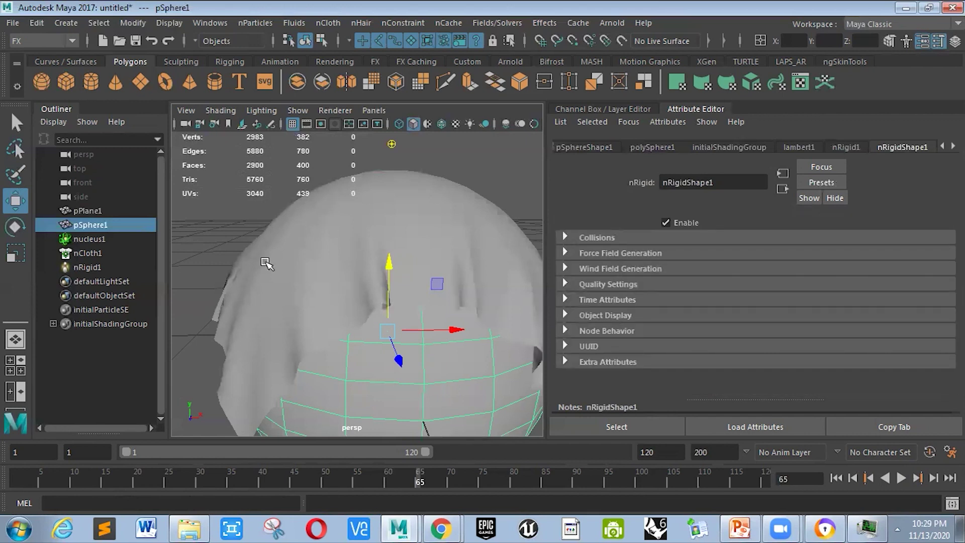
Select the cloth plane and set Bounce on nClothShape1 to 0
left_click(262, 233)
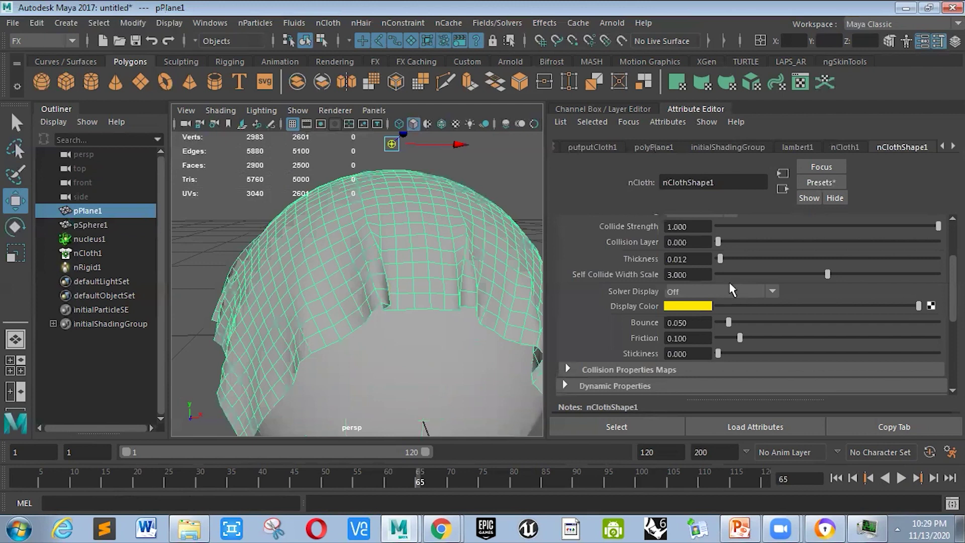
double_click(688, 322)
type("0")
key("Return")
Expand the Dynamic Properties of nClothShape1, collapse its Collisions section, and look over the resistance, restitution and drag attributes
left_click(586, 385)
scroll(674, 298, "down", 3)
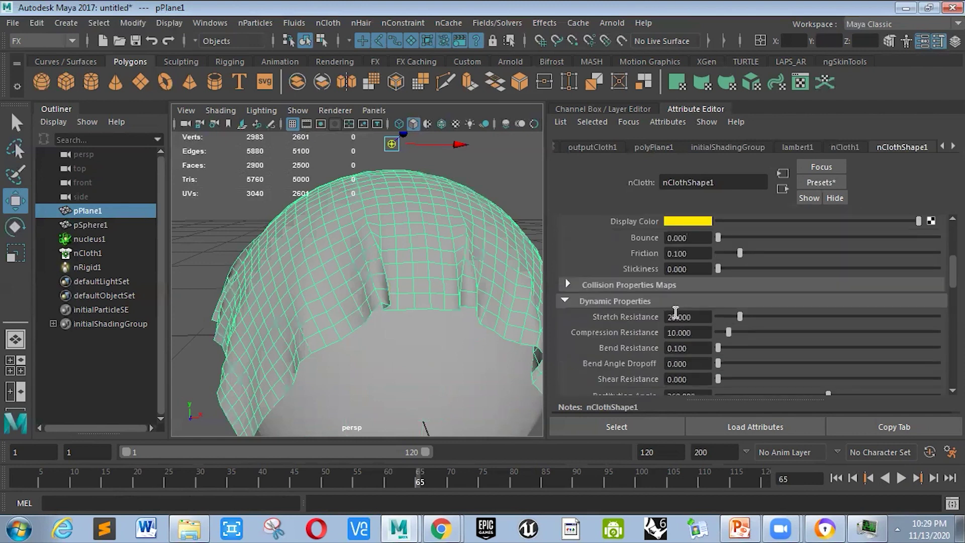
scroll(402, 256, "down", 5)
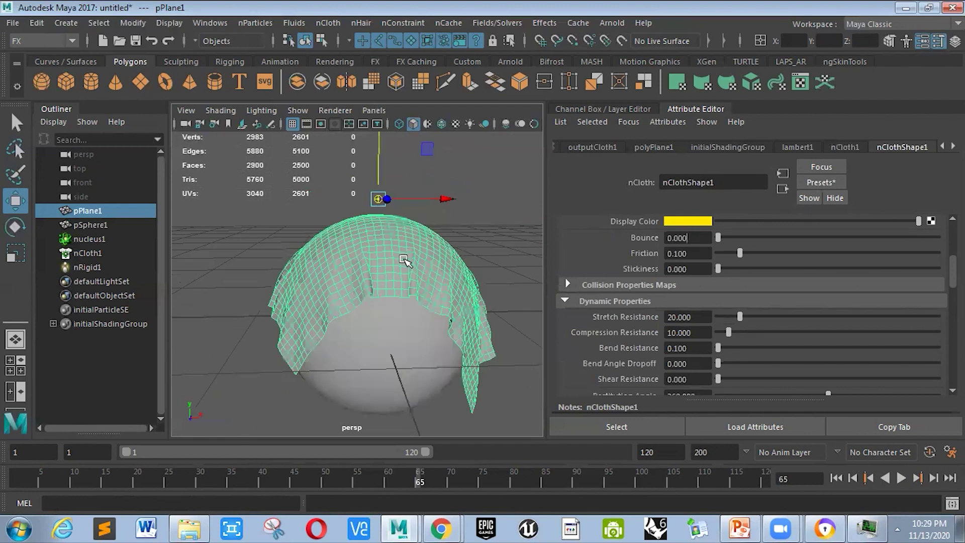
scroll(715, 301, "up", 3)
scroll(715, 300, "down", 1)
scroll(698, 297, "up", 1)
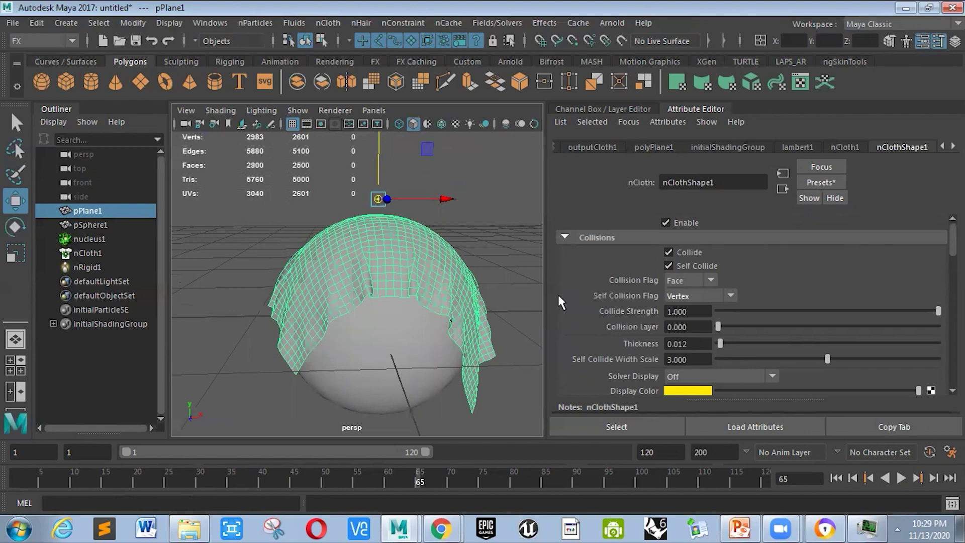
left_click(565, 237)
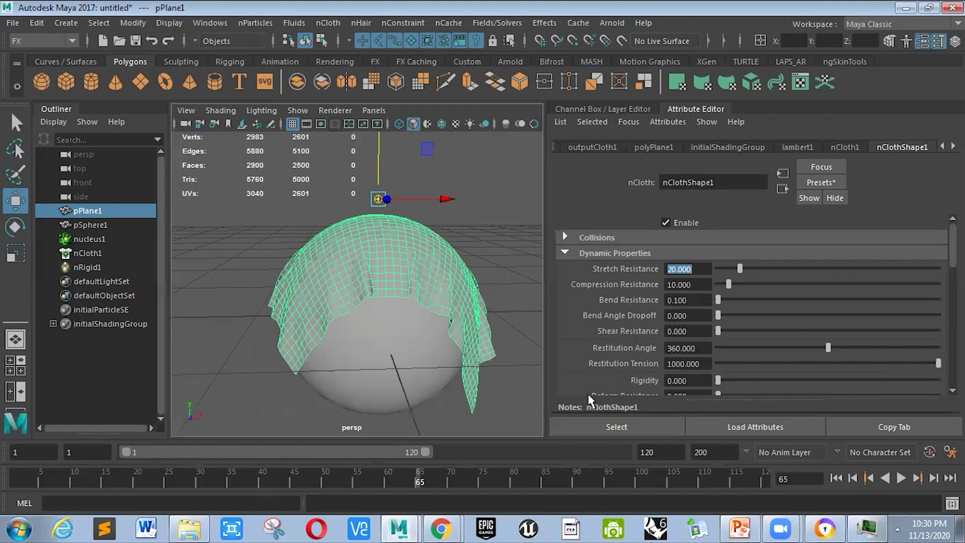
scroll(671, 319, "down", 6)
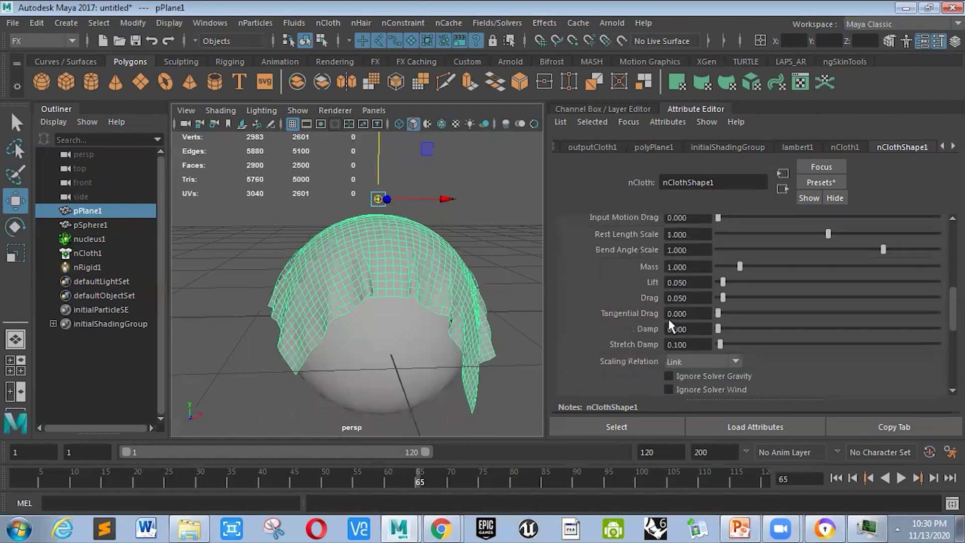
scroll(668, 326, "up", 6)
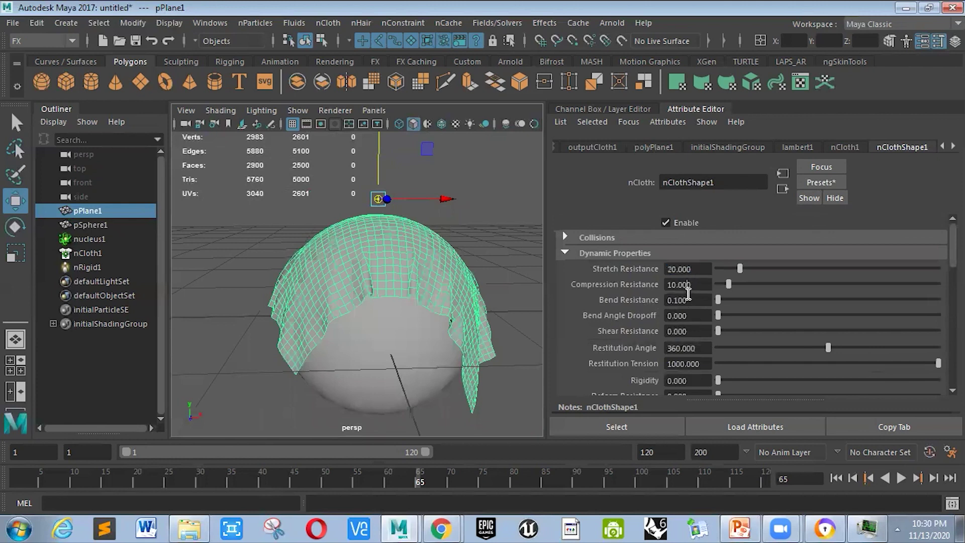
left_click(684, 363)
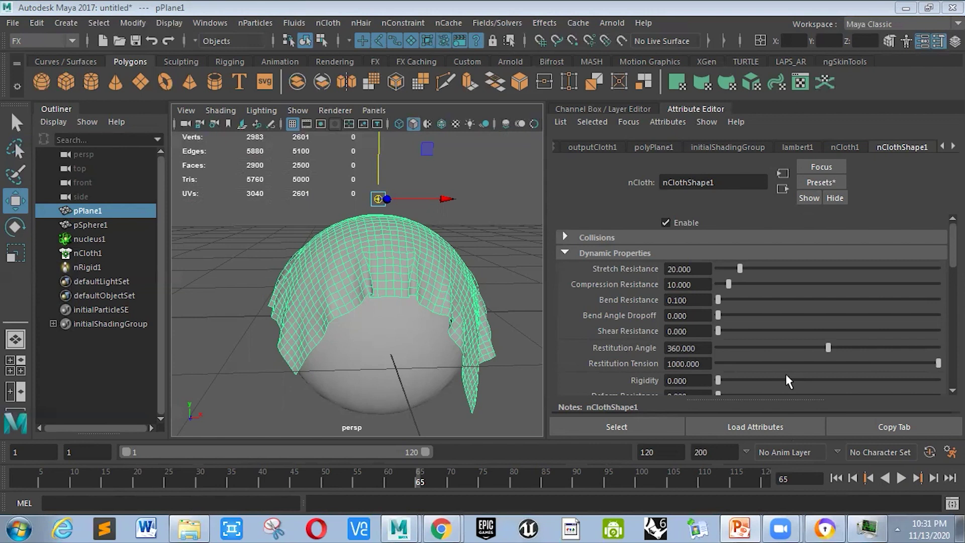
Set the cloth's Stretch Resistance to 200, replay the simulation from frame 1, and stop it
double_click(697, 268)
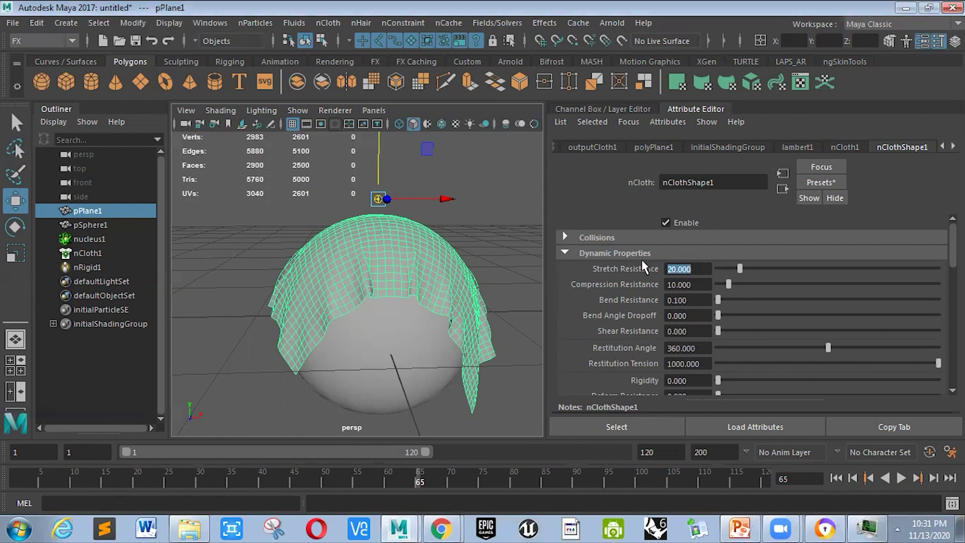
type("200")
key("Return")
left_click(836, 478)
left_click(901, 477)
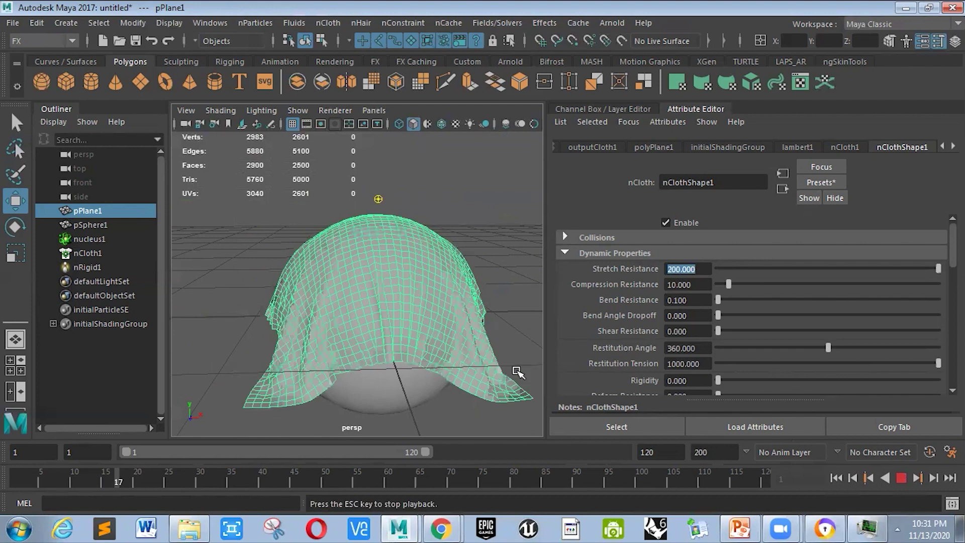
left_click(900, 478)
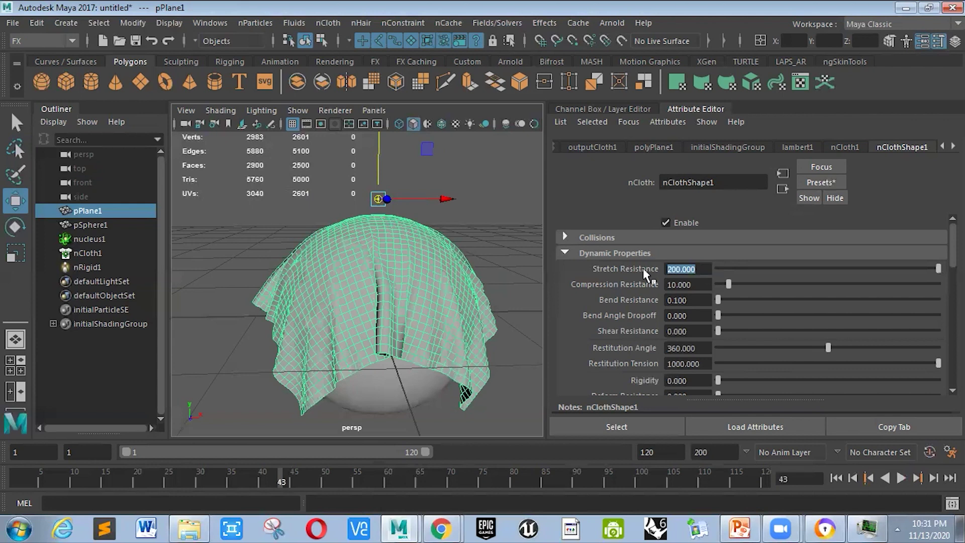
Set the cloth's Stretch Resistance to 0.1, replay the simulation from frame 1, and stop it
type("0")
key("Return")
left_click(837, 478)
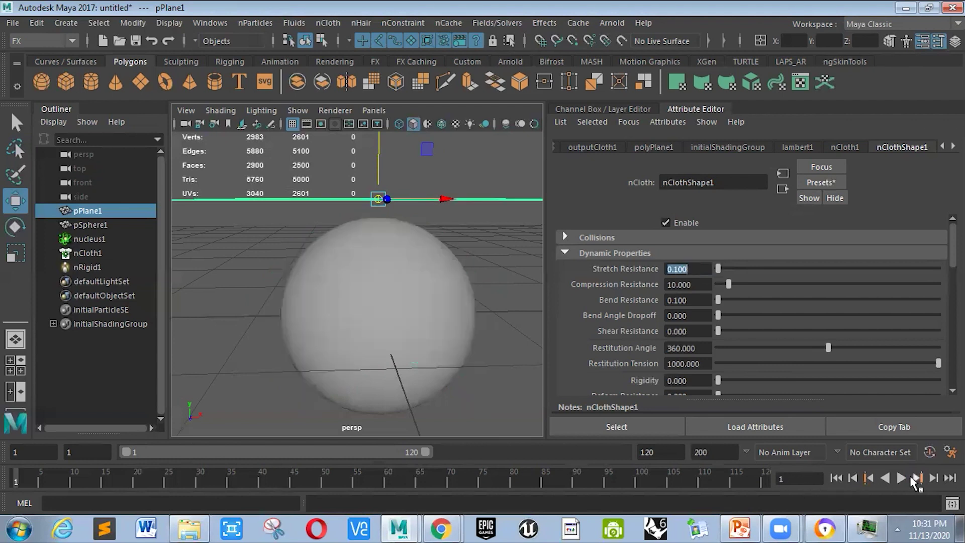
left_click(901, 478)
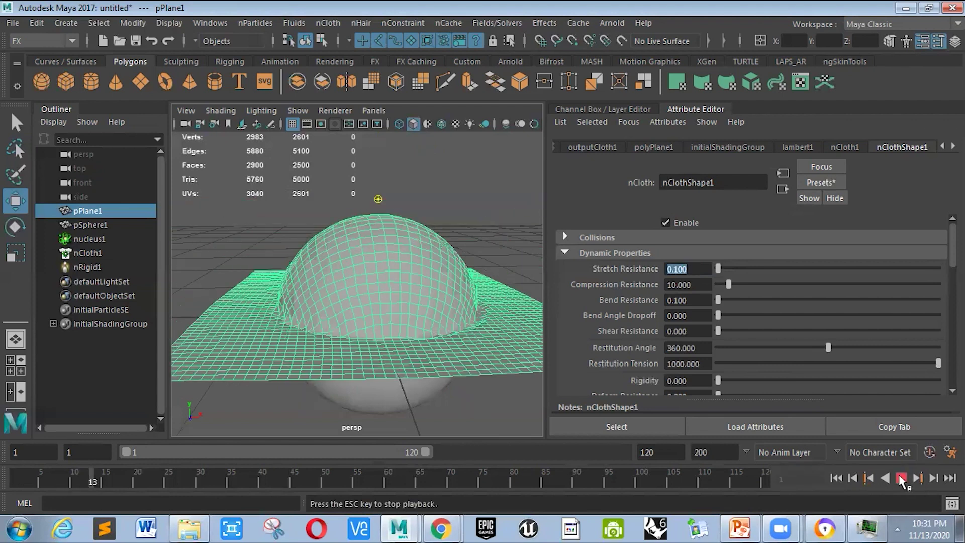
key("Escape")
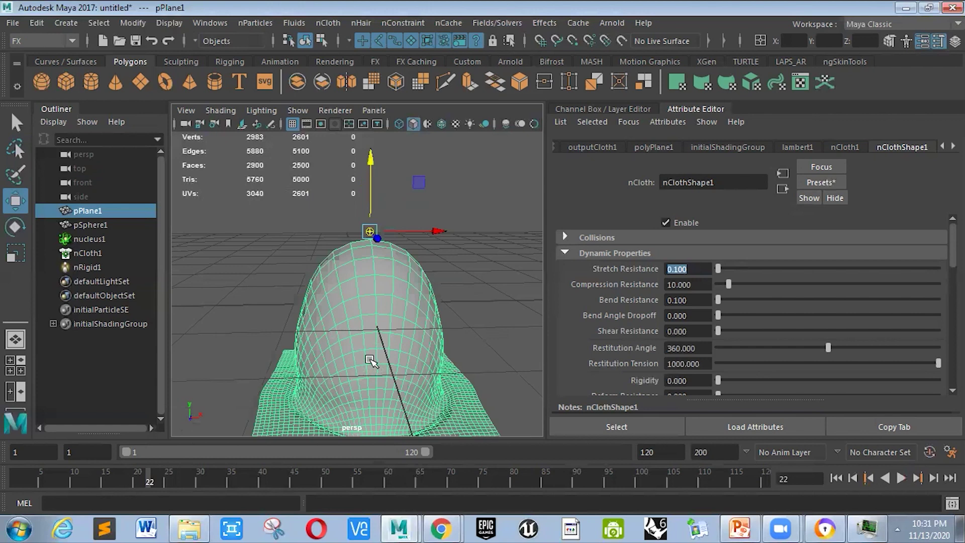
Set the cloth's Stretch Resistance to 5, replay the simulation from frame 1, and inspect the stretched cloth
left_click(698, 272)
left_click_drag(698, 273, 669, 271)
type("5")
key("Return")
left_click(835, 478)
left_click(899, 478)
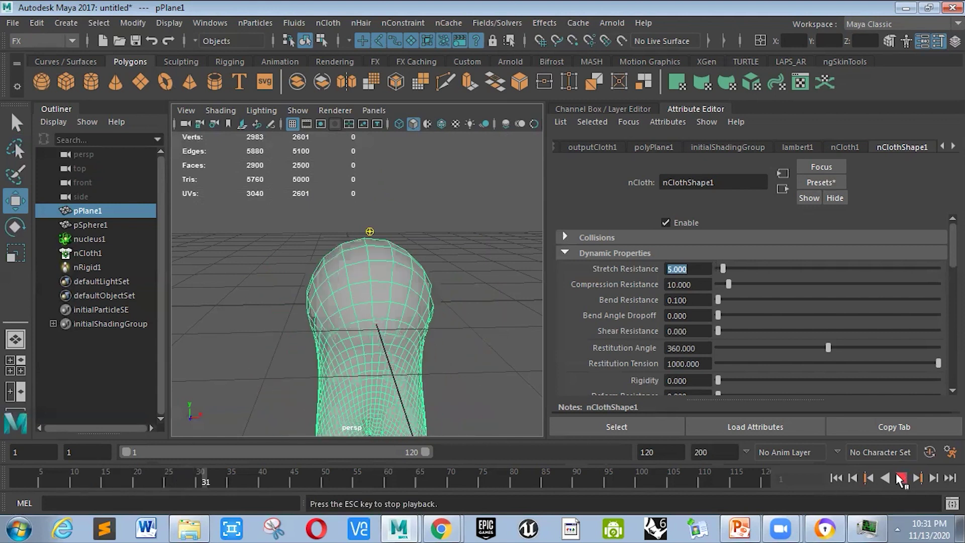
left_click(900, 478)
scroll(363, 333, "down", 5)
scroll(363, 333, "up", 4)
scroll(480, 299, "up", 3)
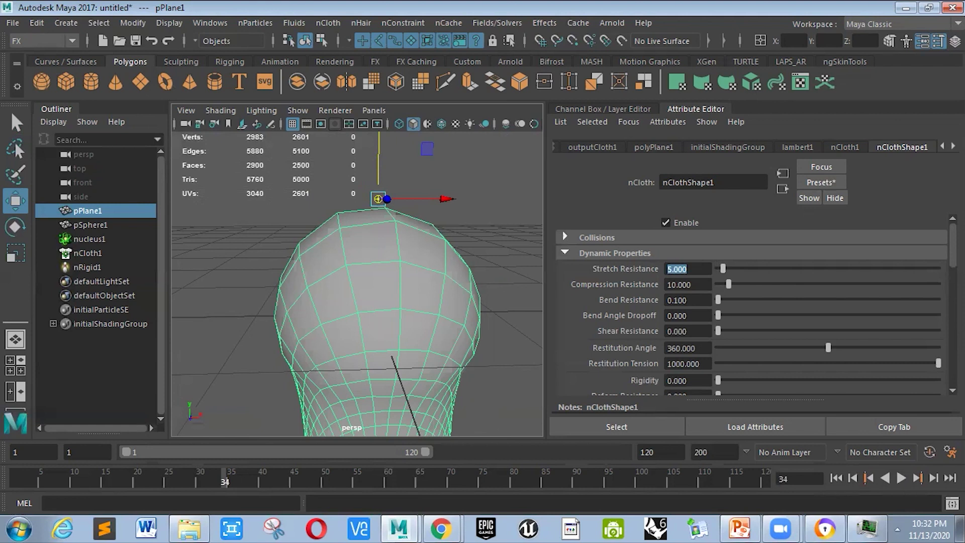
Set the cloth's Stretch Resistance to 20, replay the simulation from frame 1, and inspect the drape with the cloth deselected
left_click(696, 301)
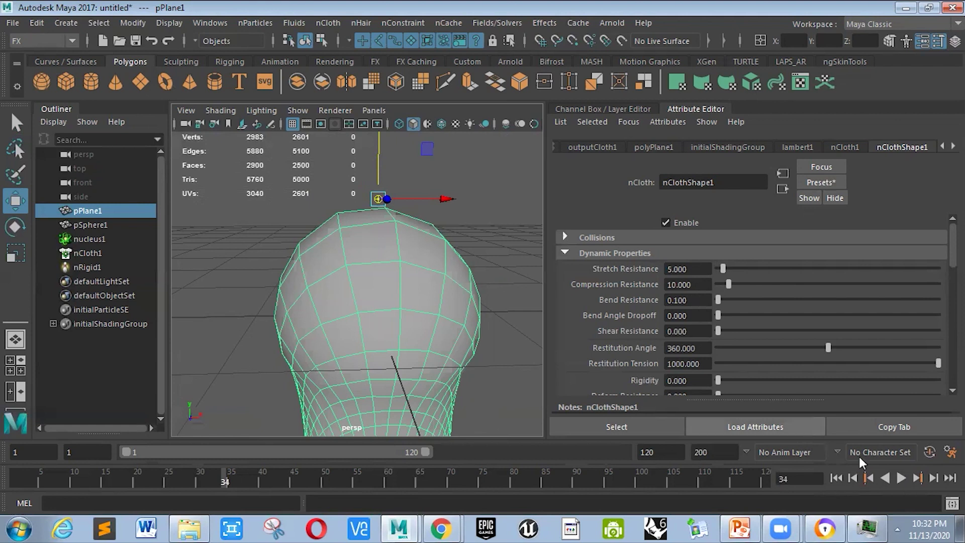
key("Return")
type("20")
key("Return")
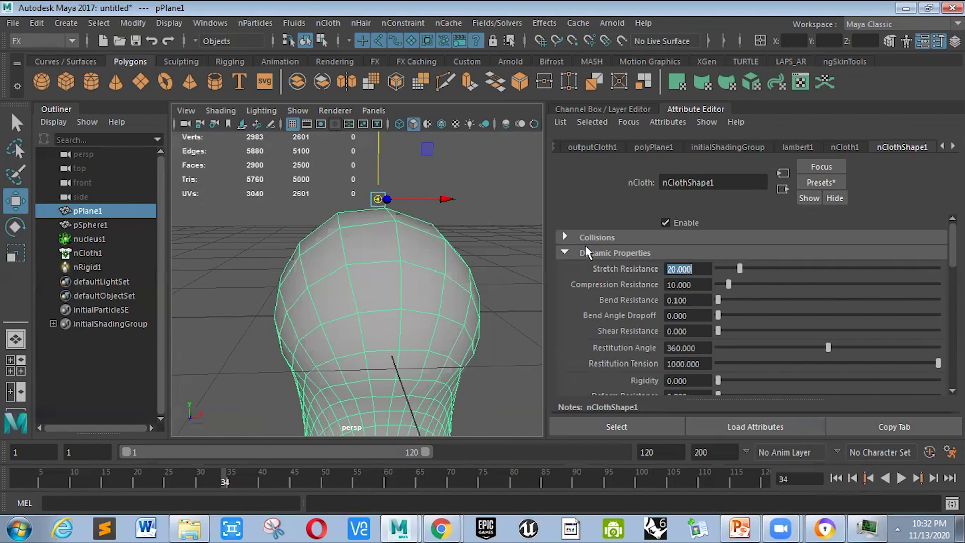
left_click(859, 479)
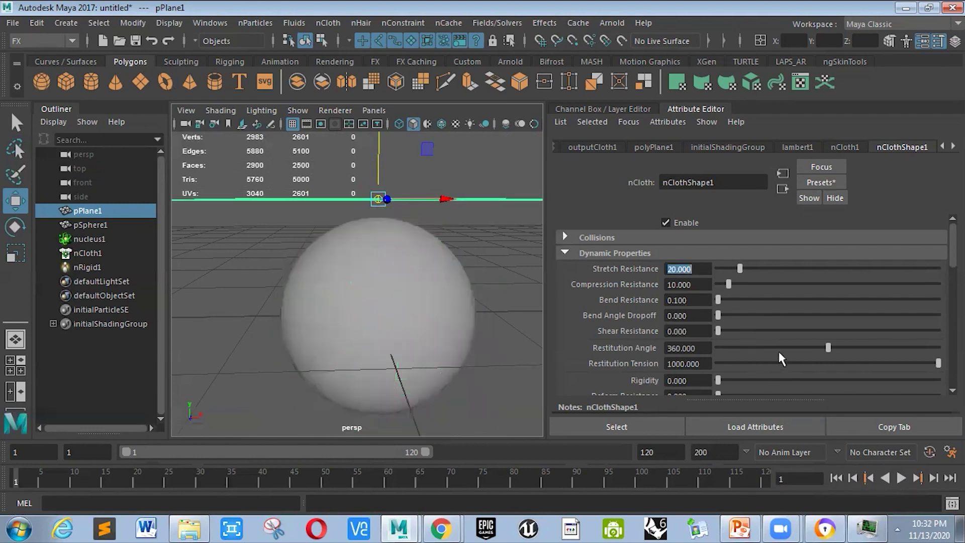
left_click(704, 300)
left_click(901, 478)
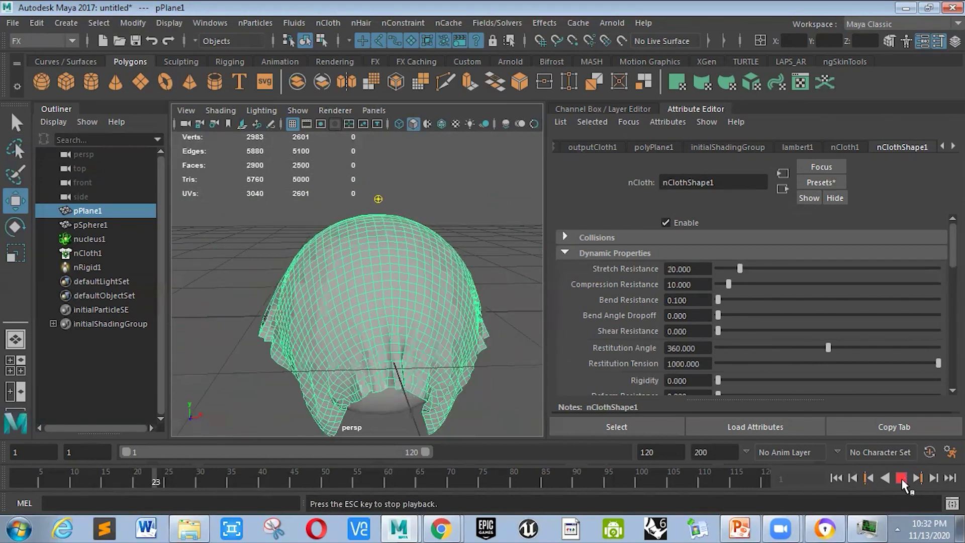
left_click(901, 478)
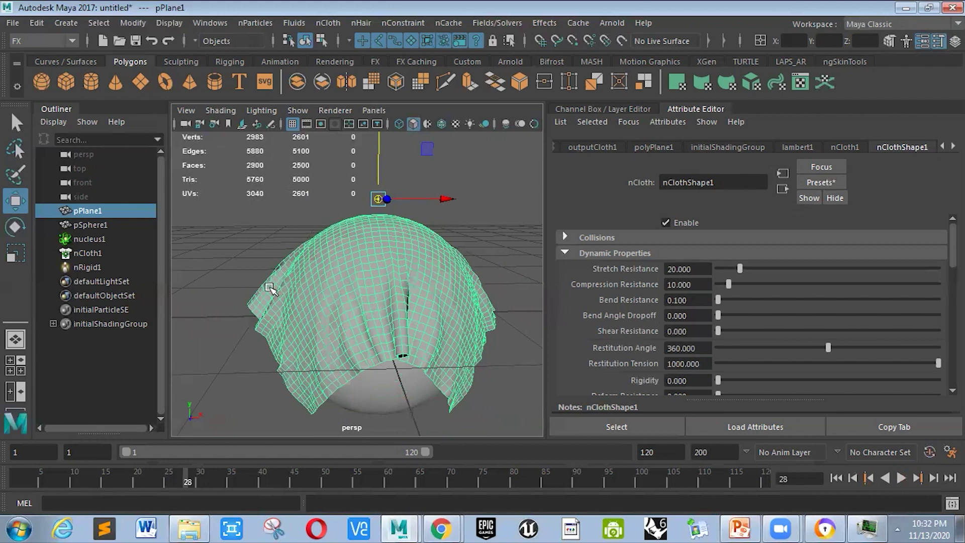
left_click(480, 265)
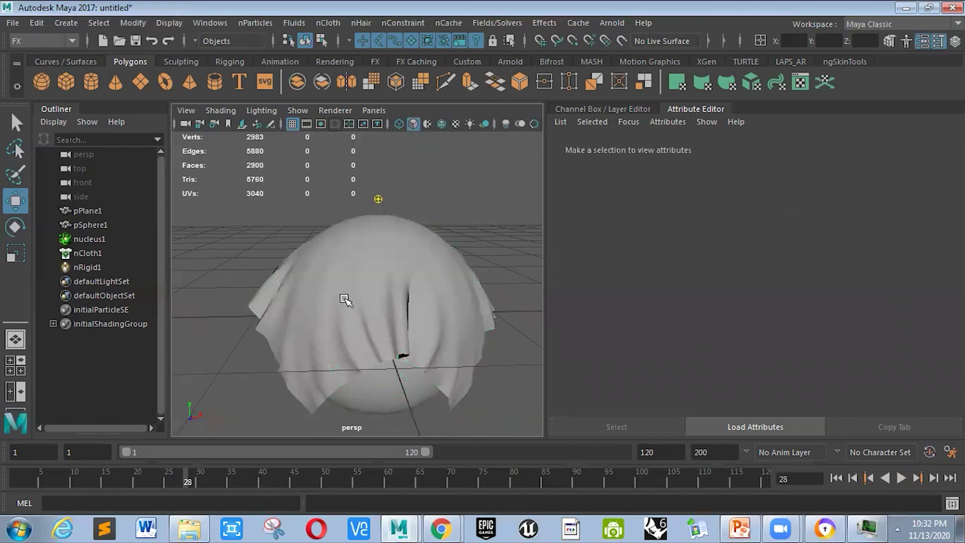
Select the cloth plane, set its Bend Resistance to 200, and replay the simulation from frame 1, deselecting the cloth during playback
left_click(471, 302)
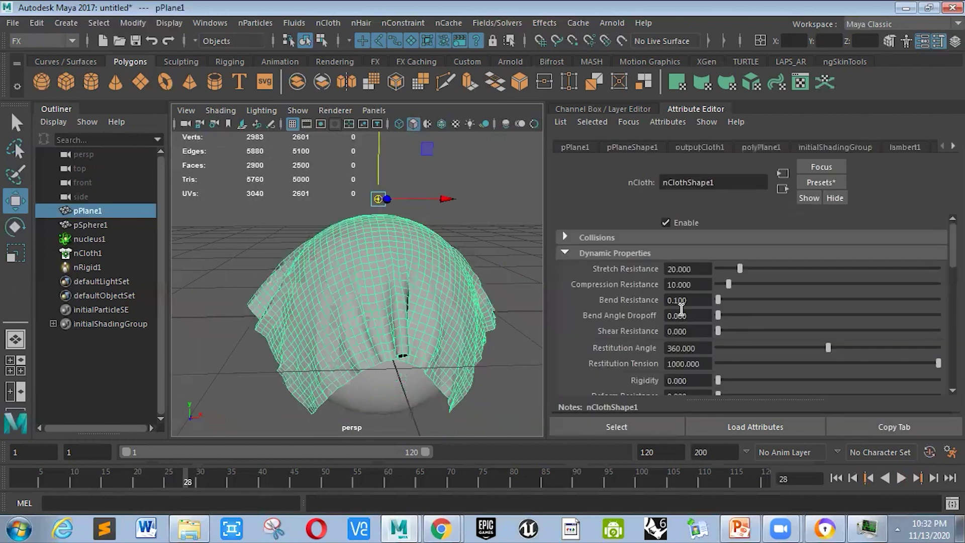
left_click_drag(696, 300, 648, 300)
type("200")
key("Return")
left_click(835, 478)
left_click(901, 479)
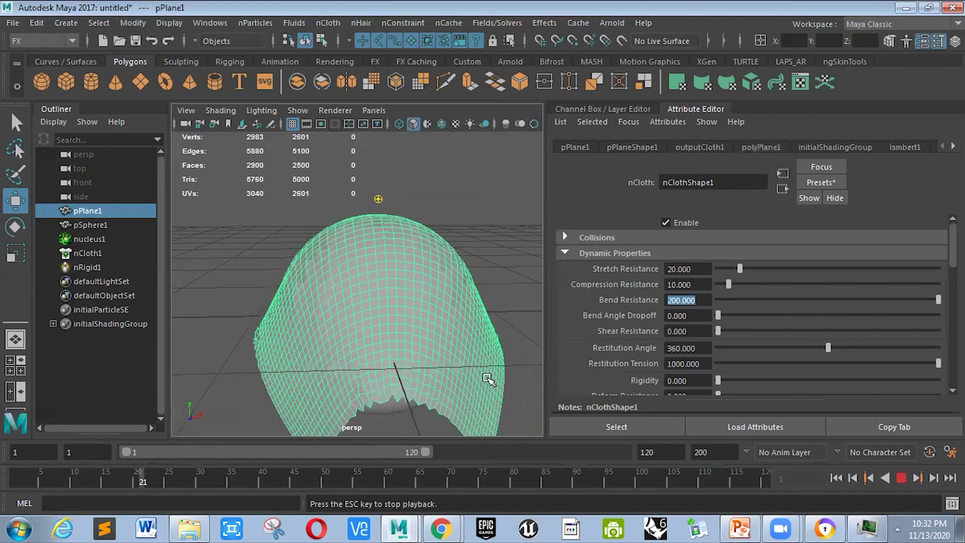
left_click(503, 242)
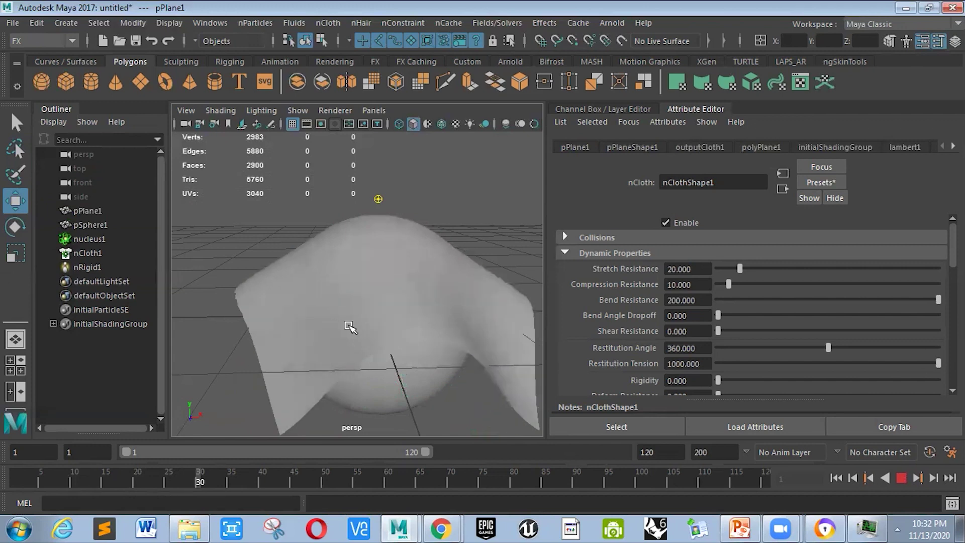
Stop playback, set the cloth plane's Bend Resistance to 10, replay the simulation from frame 1, and stop it with the cloth selected
left_click(350, 327)
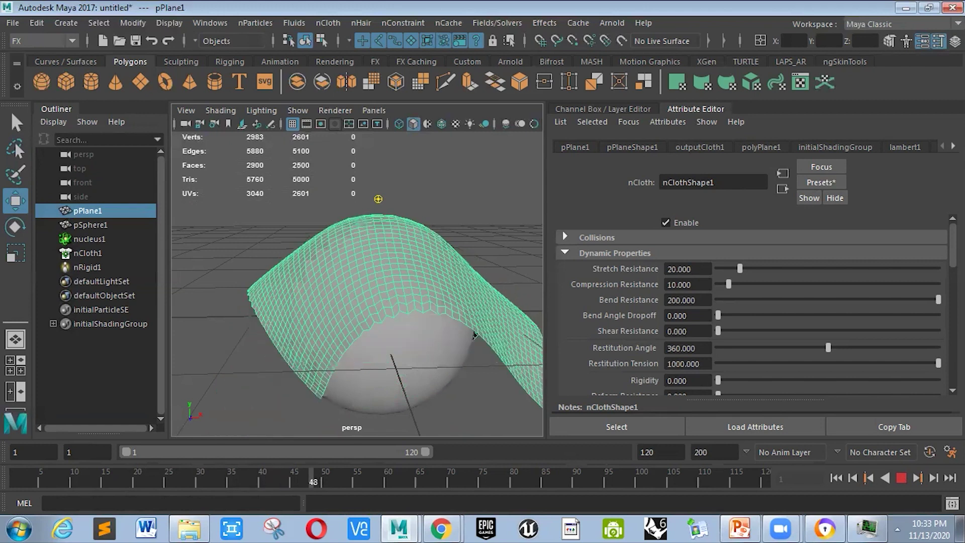
left_click(901, 478)
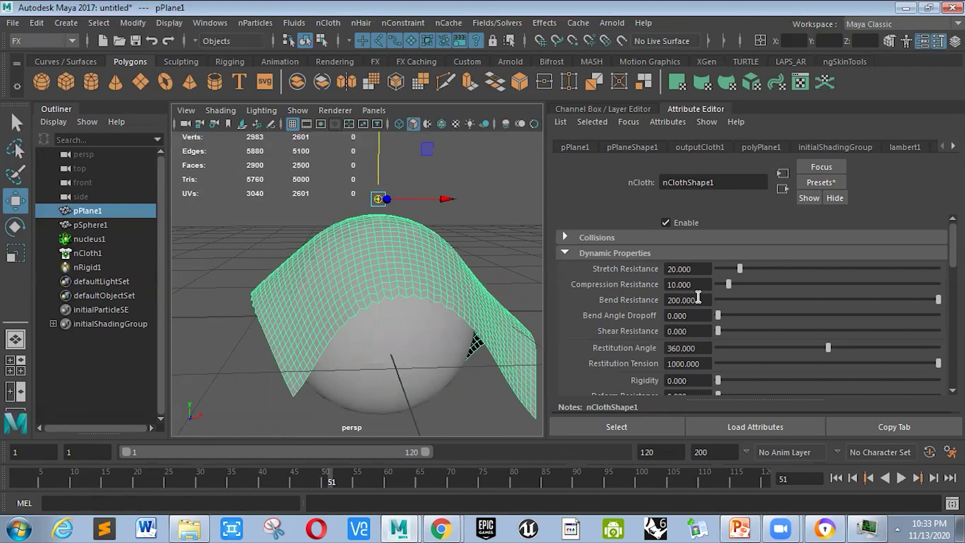
left_click_drag(698, 298, 641, 301)
type("10")
key("Return")
left_click(835, 477)
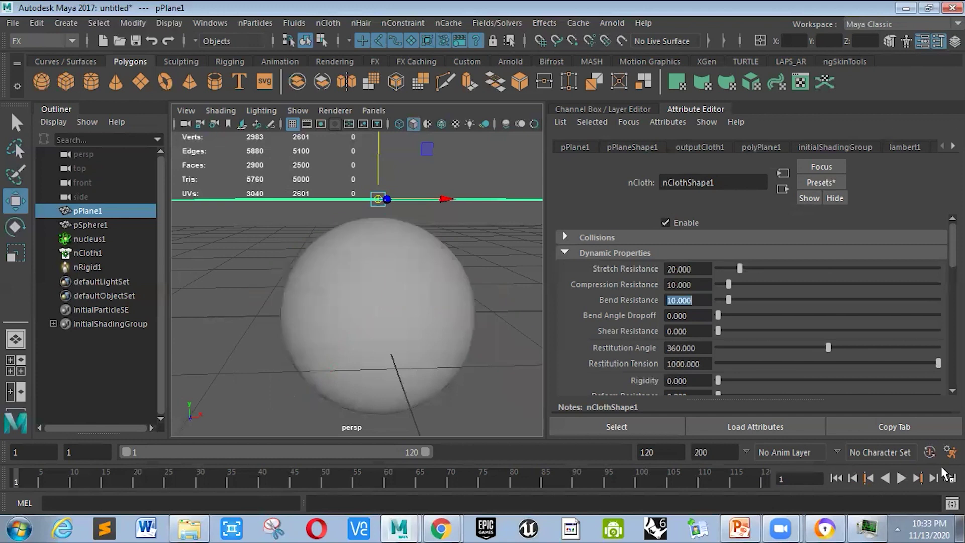
left_click(900, 479)
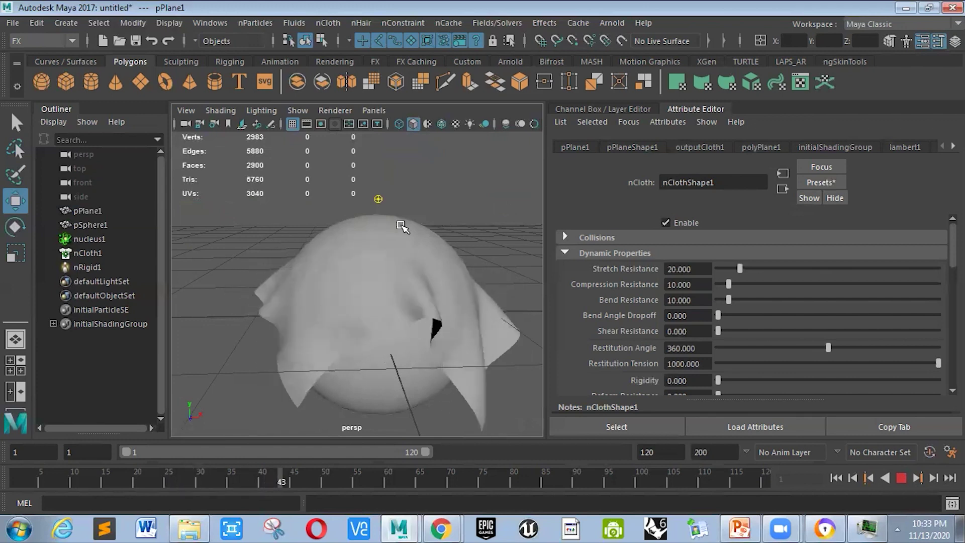
left_click(440, 196)
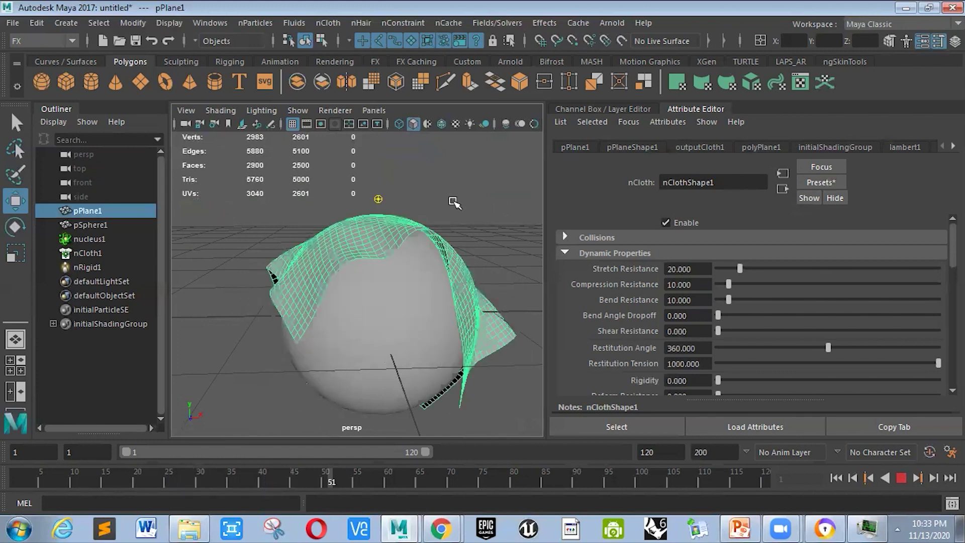
key("Escape")
Undo the recent selection and Bend Resistance changes until the cloth's Bend Resistance is back at 0.01
key("ctrl+z")
key("ctrl+z")
key("ctrl+z")
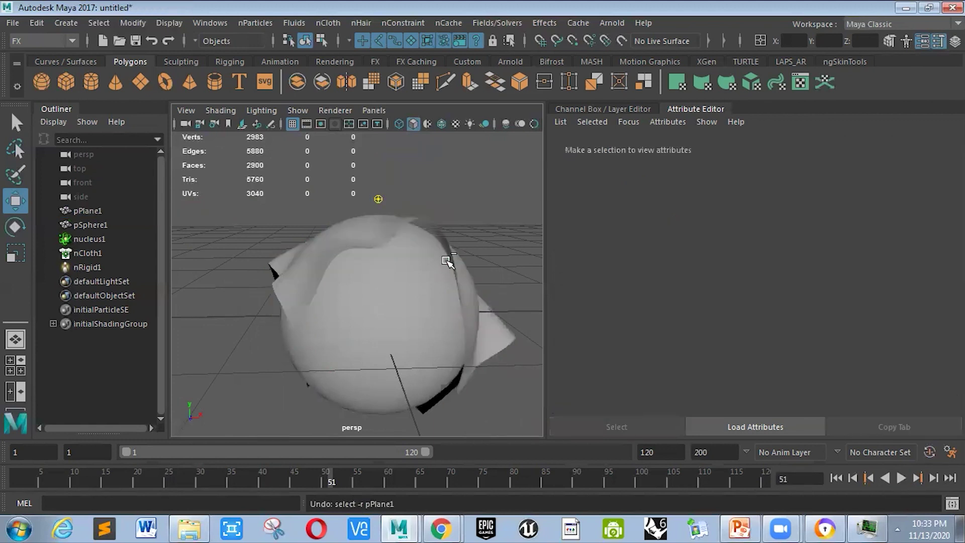
key("ctrl+z")
key("ctrl+z")
double_click(696, 300)
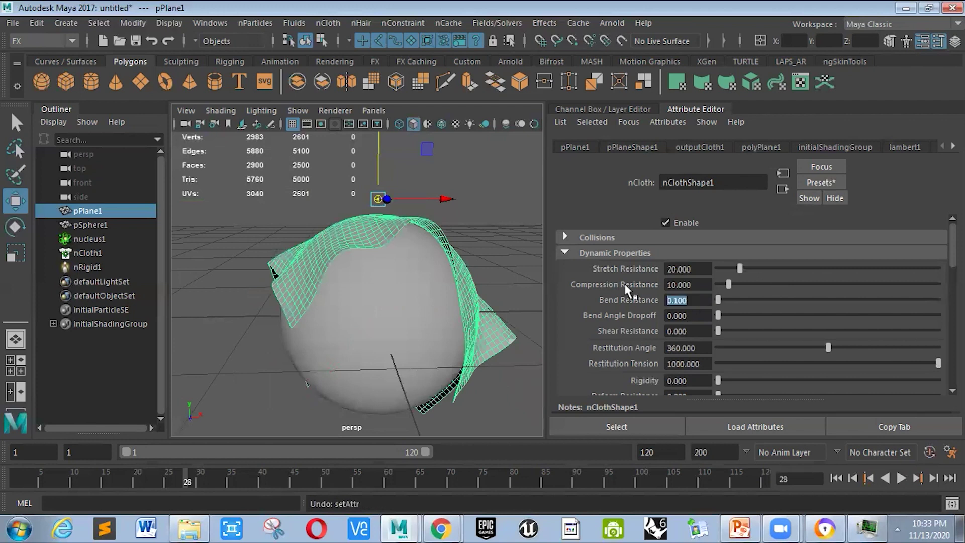
key("ctrl+z")
Replay the simulation from frame 1, inspect the cloth's folds up close with it selected and deselected, and stop playback
left_click(836, 479)
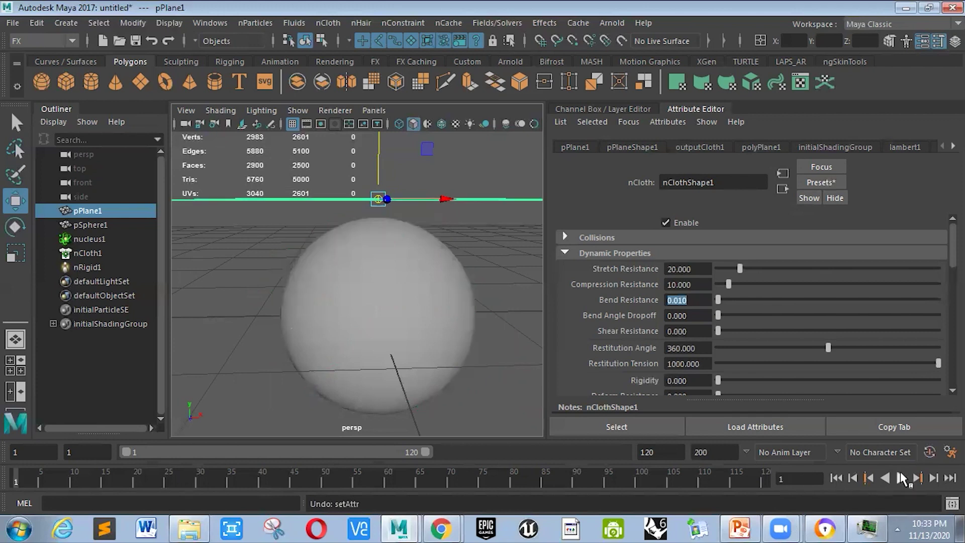
left_click(901, 478)
left_click(501, 401)
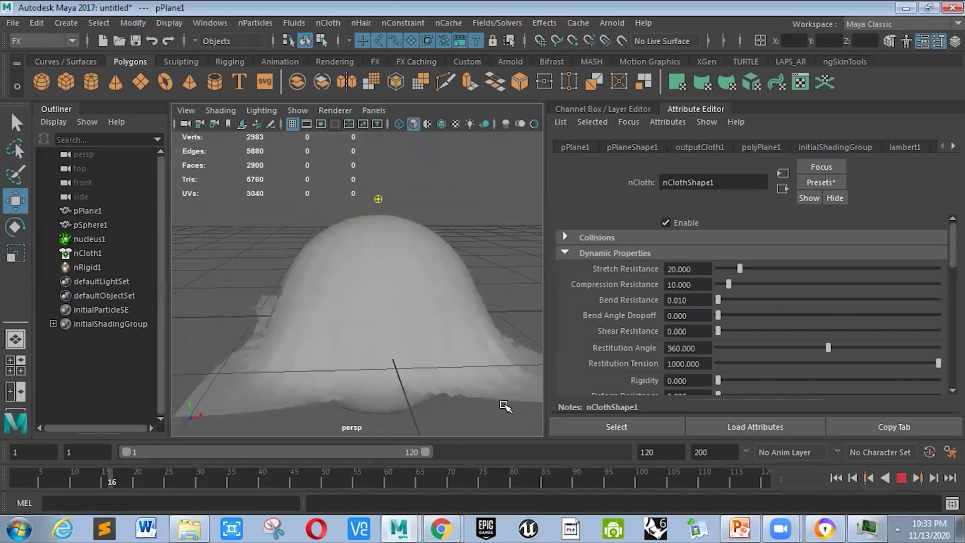
scroll(443, 280, "up", 4)
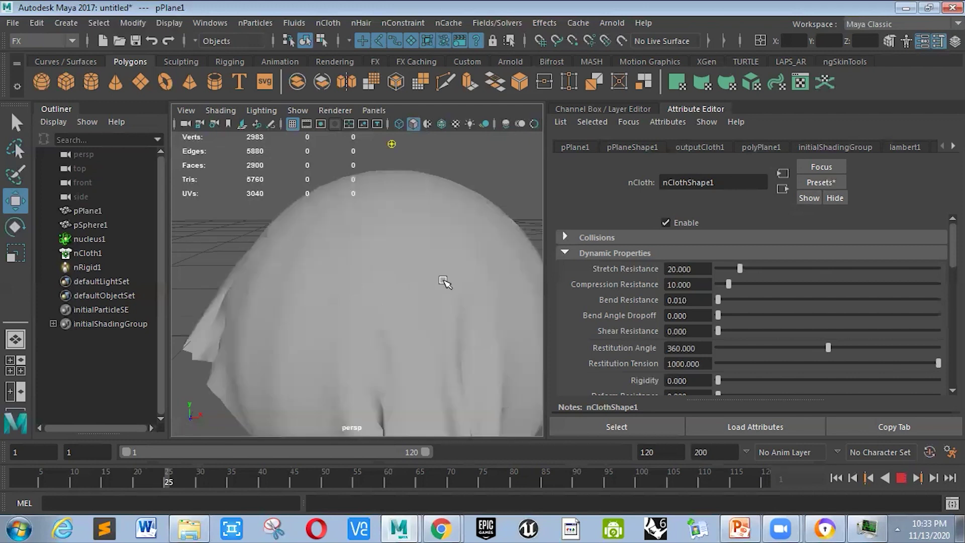
left_click(454, 308)
scroll(455, 310, "down", 5)
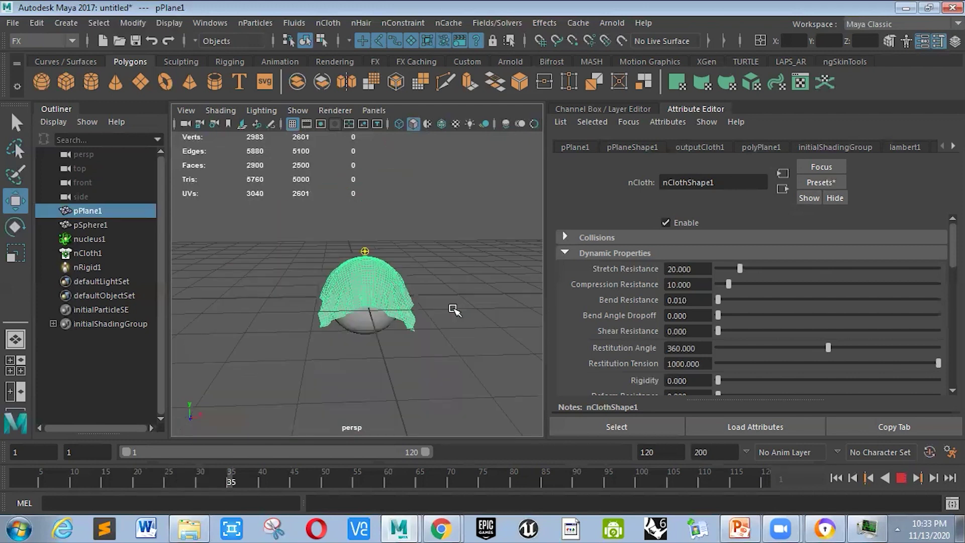
scroll(454, 310, "up", 5)
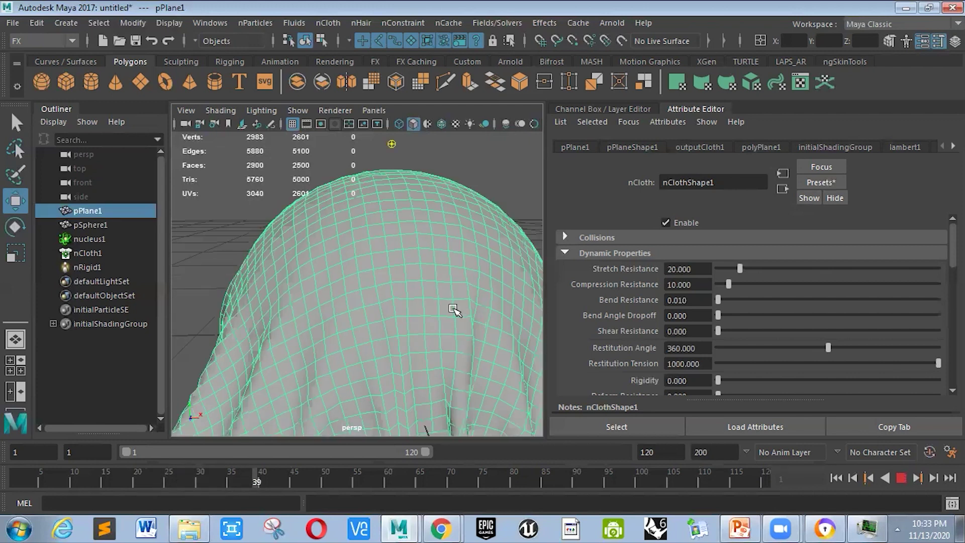
left_click(496, 198)
left_click(902, 476)
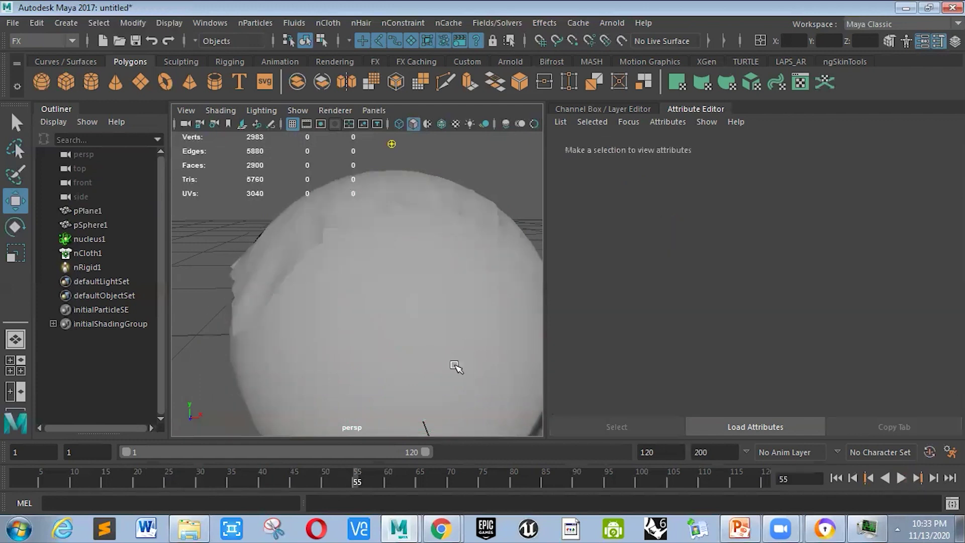
Select the cloth plane and review its remaining Dynamic Properties, the Dynamic Properties Maps section, and the attribute sections below
left_click(466, 202)
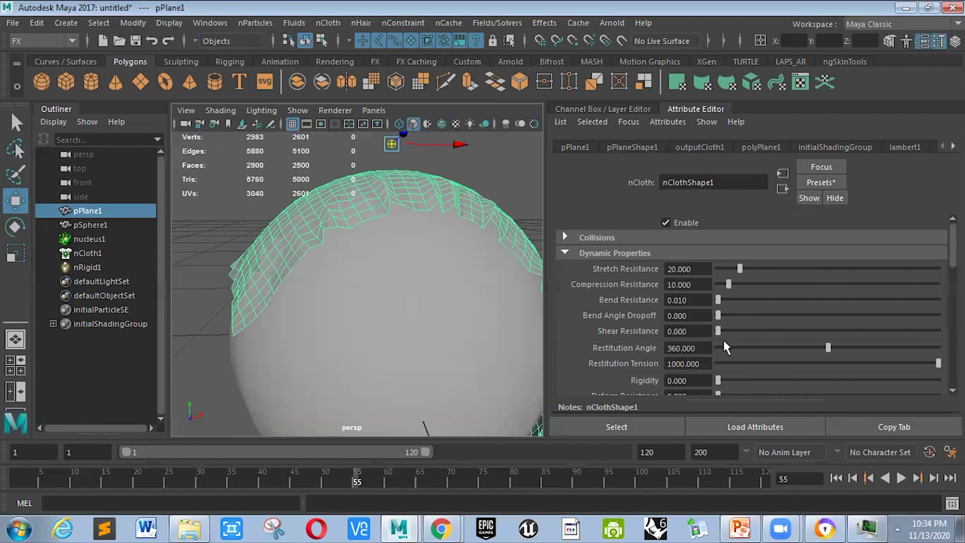
scroll(721, 339, "down", 3)
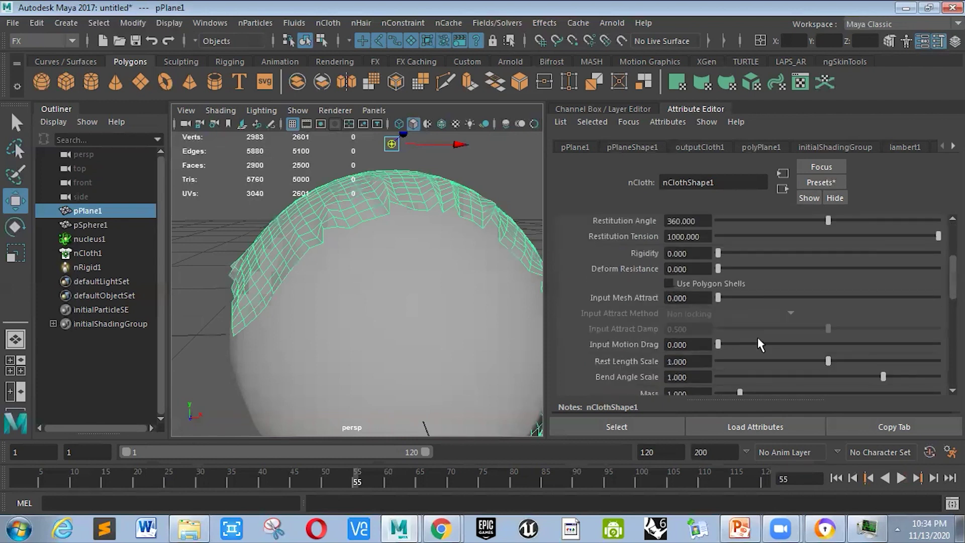
scroll(759, 342, "down", 3)
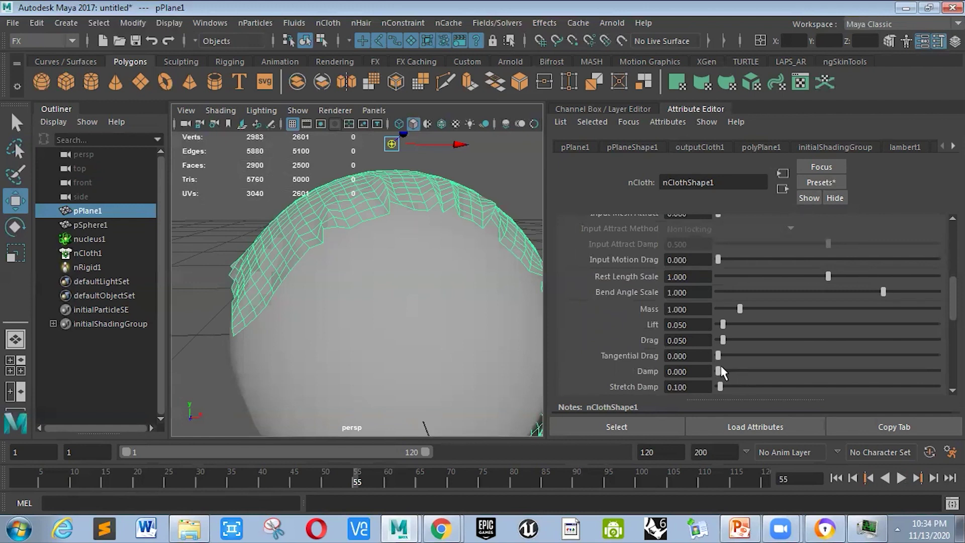
scroll(721, 372, "down", 2)
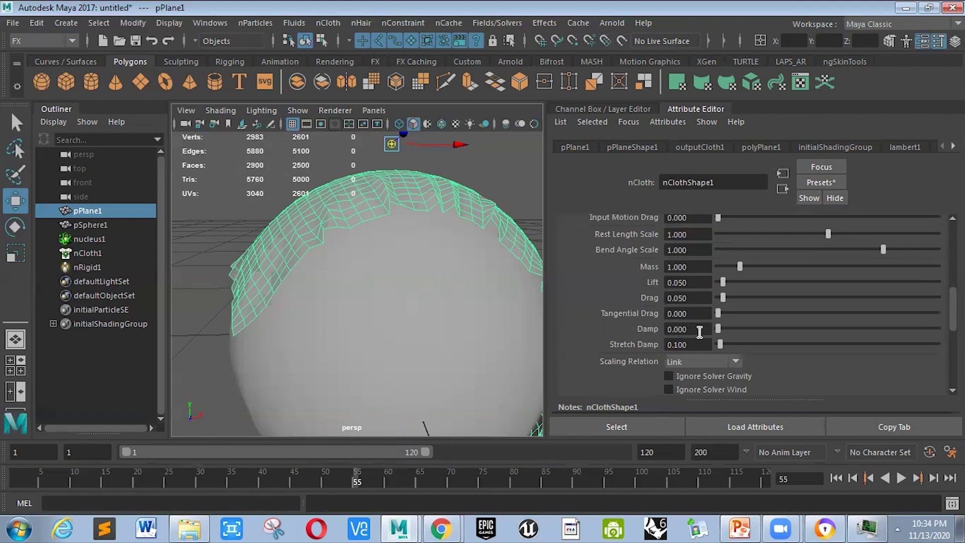
scroll(700, 334, "down", 6)
scroll(700, 335, "up", 4)
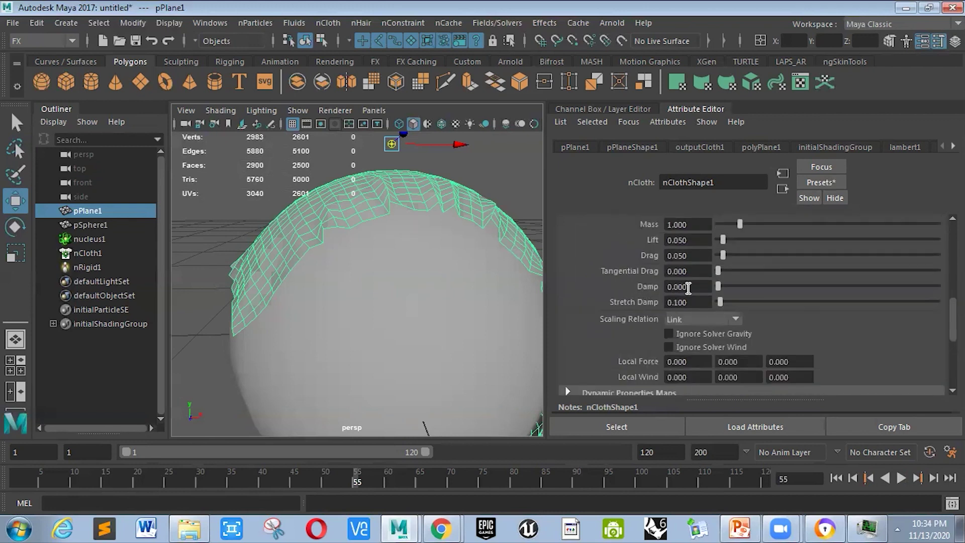
scroll(688, 287, "down", 2)
left_click(649, 350)
scroll(726, 291, "down", 4)
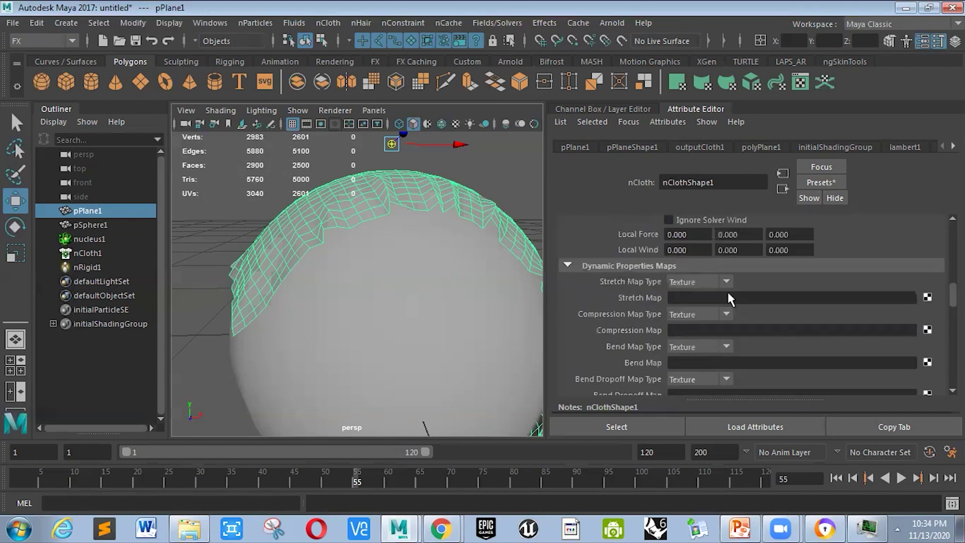
left_click(648, 266)
scroll(732, 304, "down", 3)
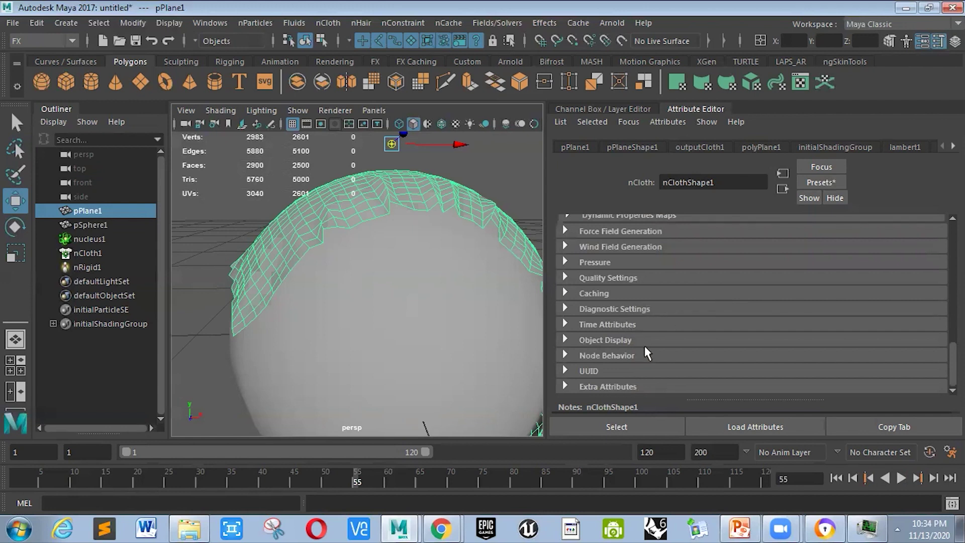
Examine how the cloth rests on the sphere, selecting the sphere and the cloth plane in turn to compare their attributes
left_click_drag(387, 308, 445, 265, "alt")
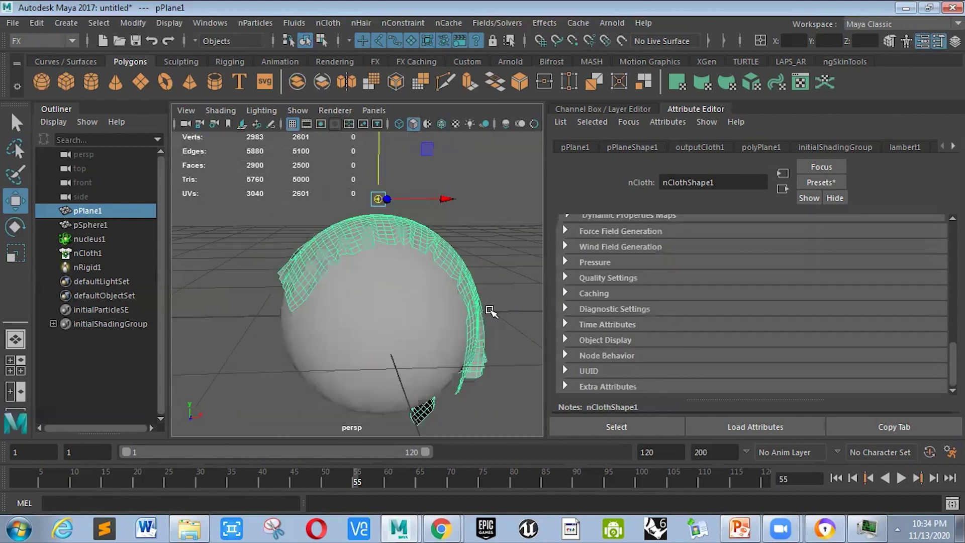
left_click(443, 328)
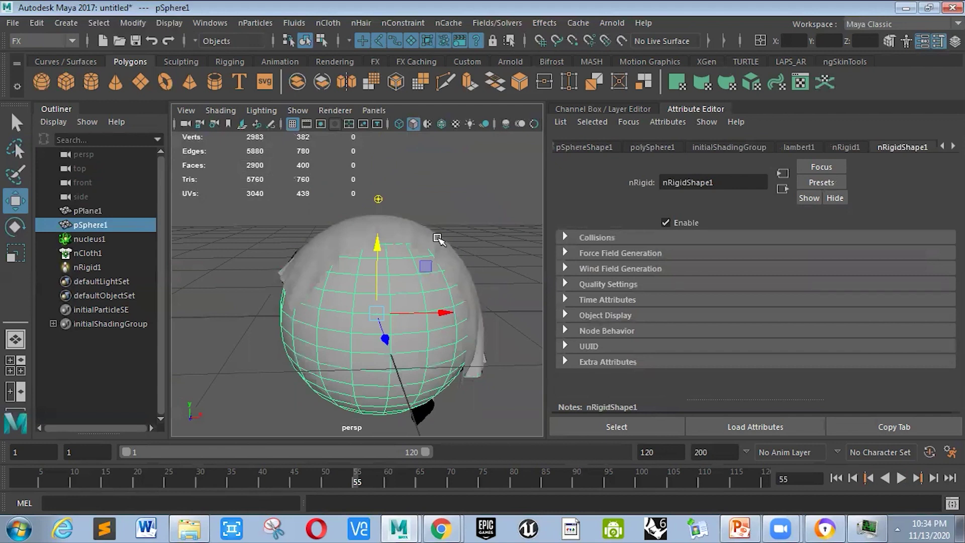
scroll(437, 238, "up", 3)
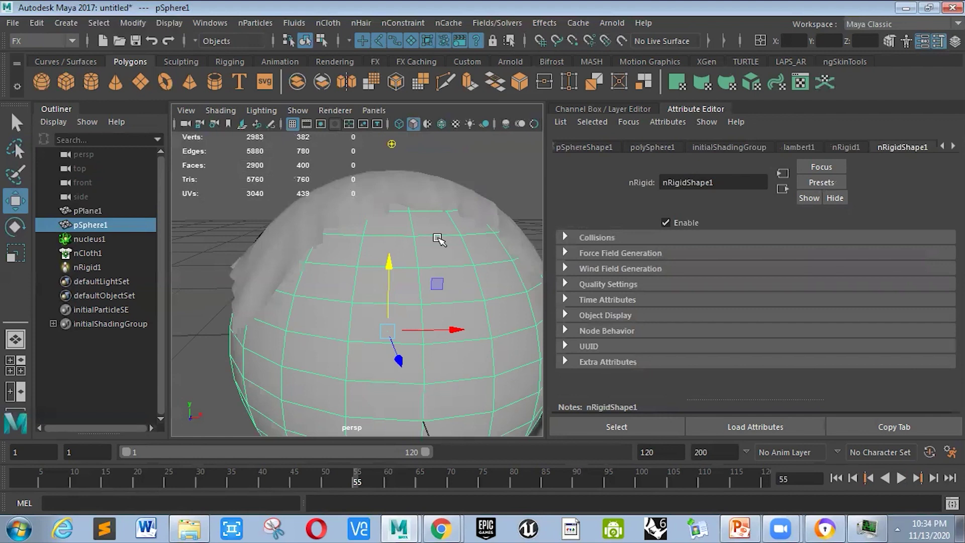
scroll(452, 213, "down", 3)
scroll(446, 231, "up", 3)
left_click(445, 231)
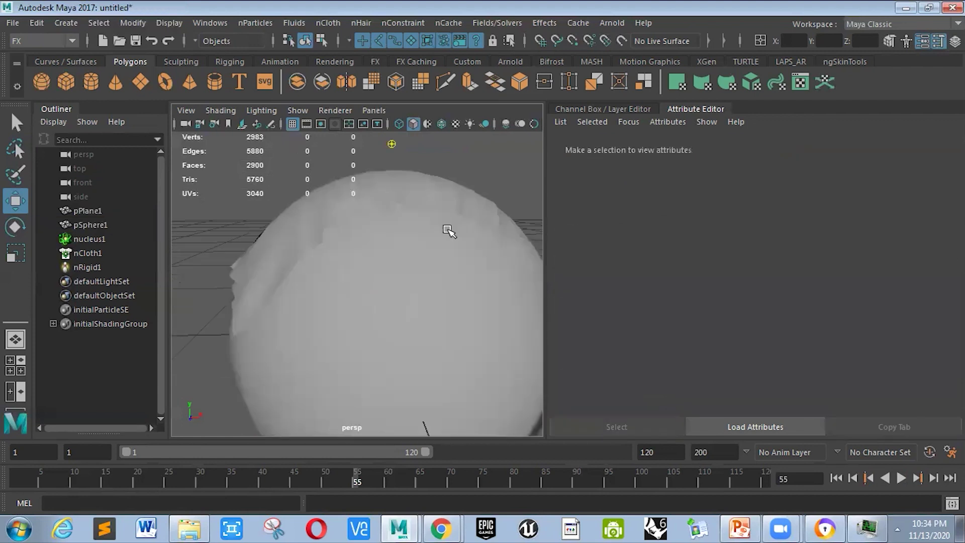
left_click(438, 198)
scroll(450, 261, "down", 3)
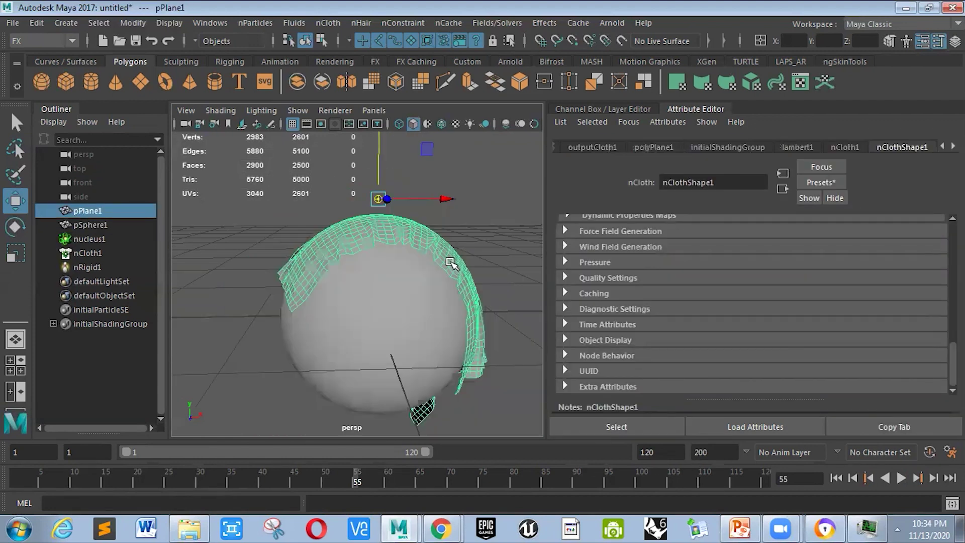
left_click(121, 261)
left_click(145, 211)
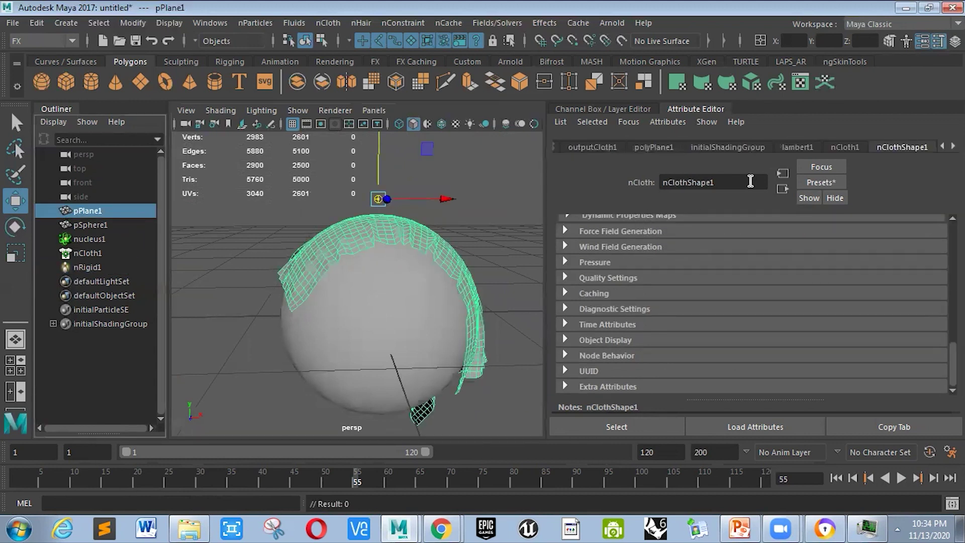
left_click(151, 225)
left_click(144, 211)
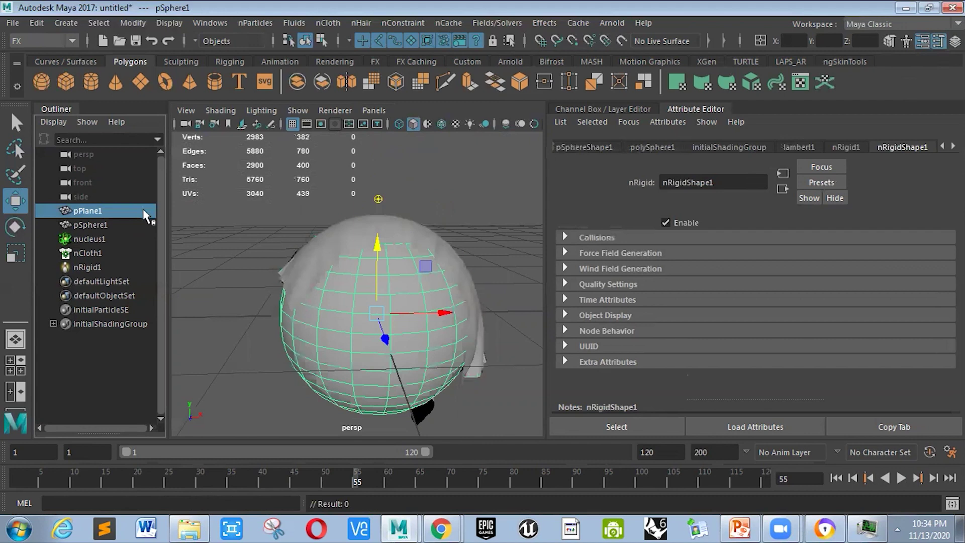
Select nCloth1 and replace its cloth attributes with the tshirt preset
left_click(145, 253)
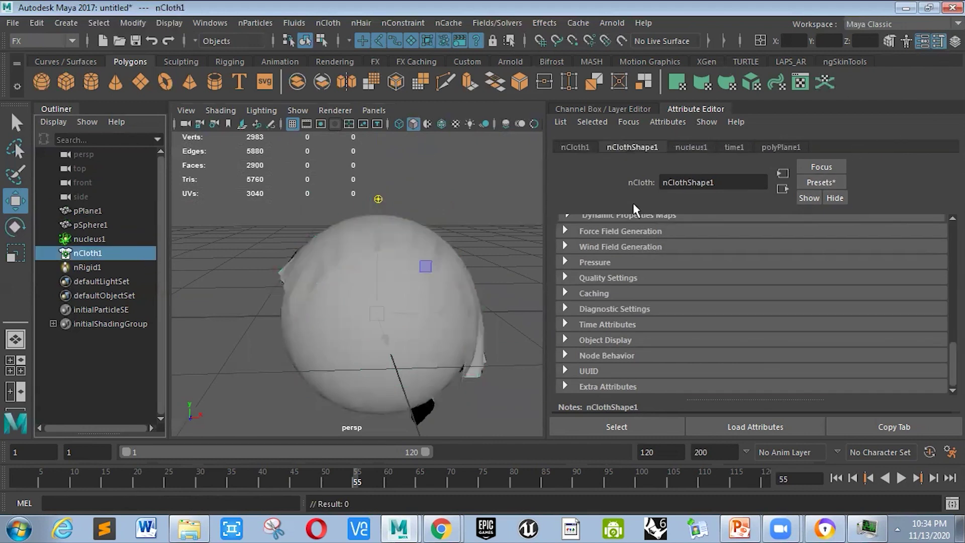
scroll(619, 261, "up", 10)
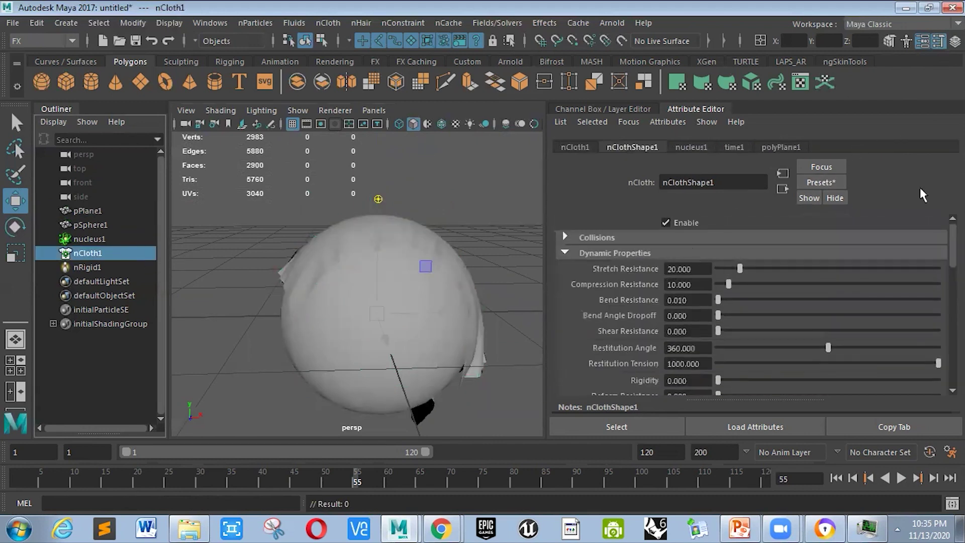
left_click(827, 184)
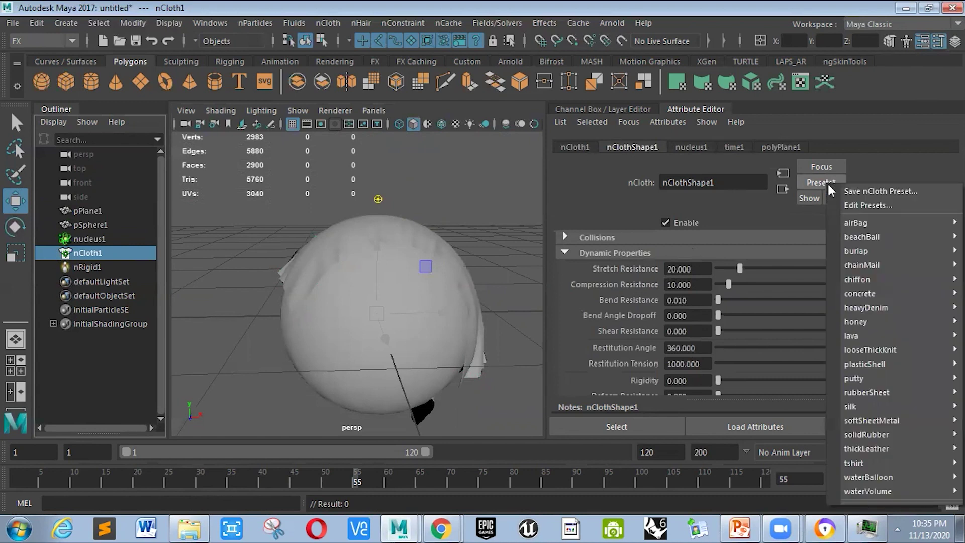
mouse_move(875, 309)
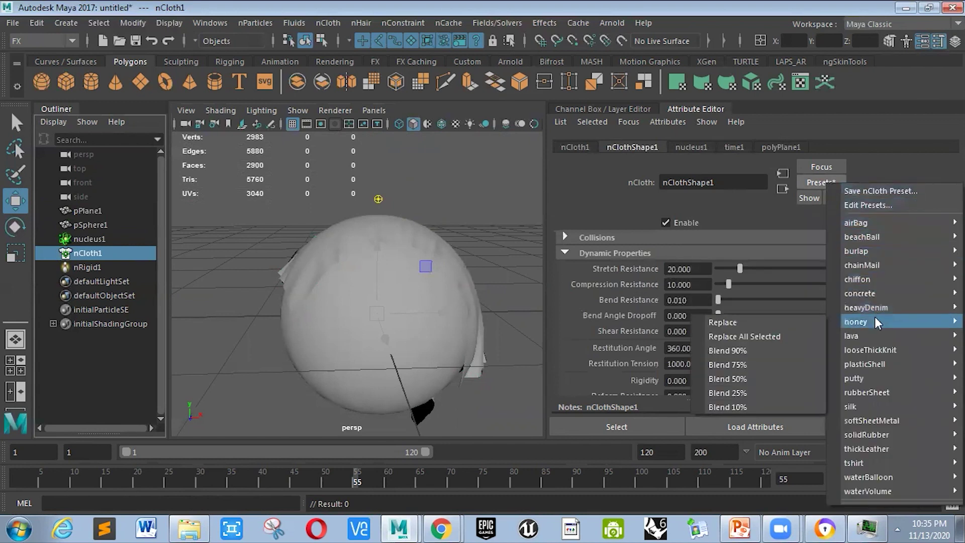
mouse_move(853, 417)
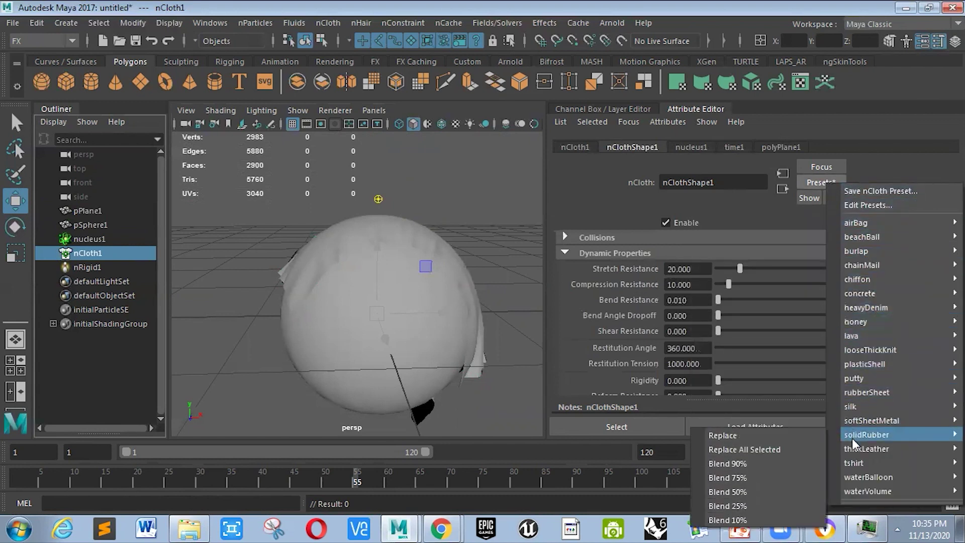
mouse_move(911, 265)
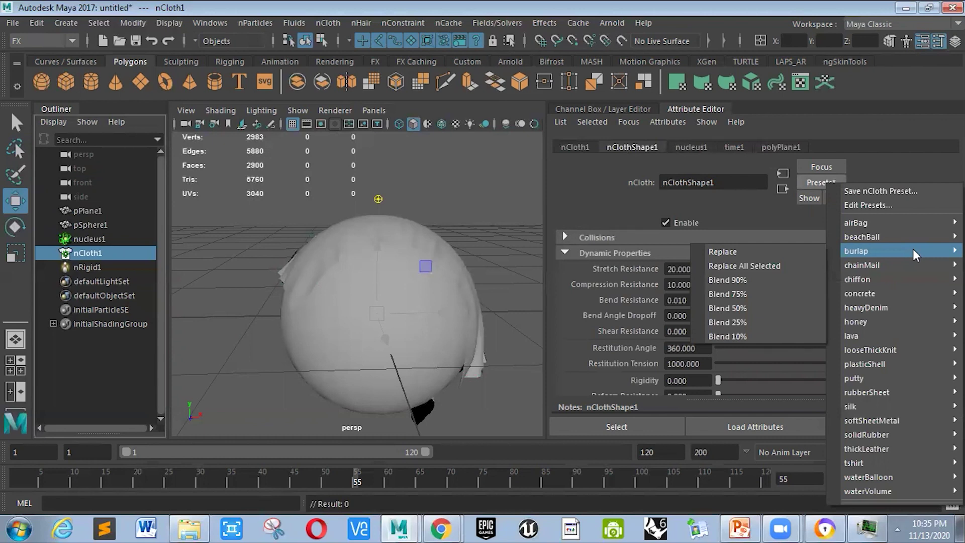
mouse_move(851, 464)
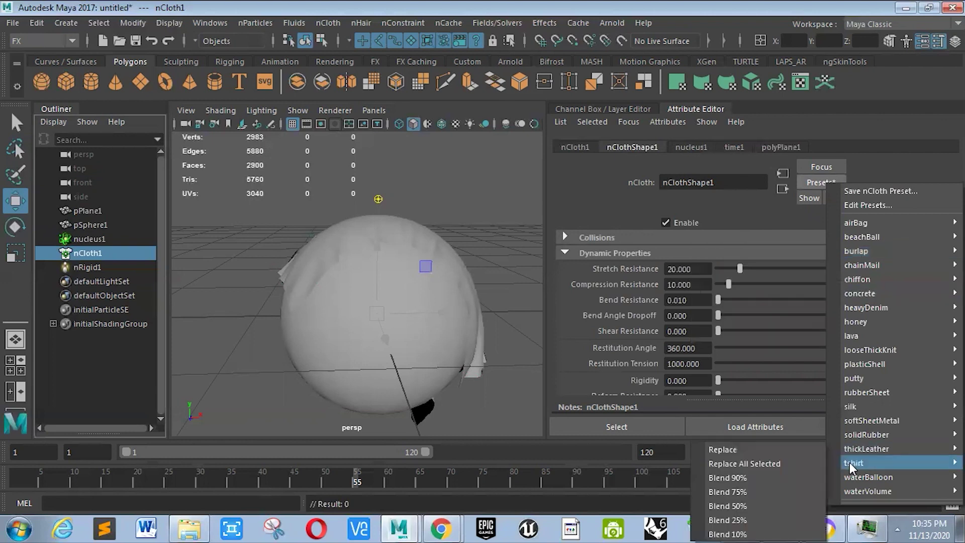
left_click(770, 452)
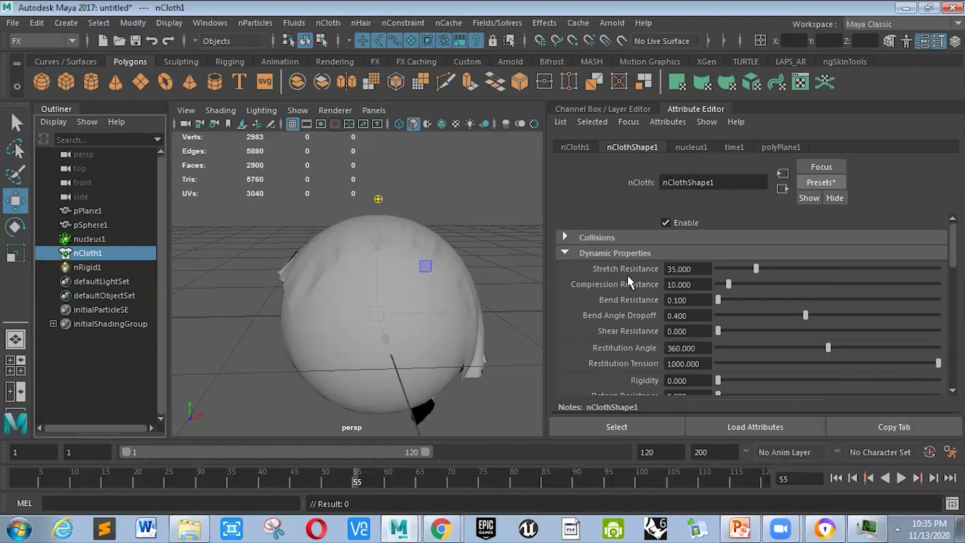
Replay the tshirt-preset simulation from frame 1, stop it around frame 18, and examine how the cloth drapes over the sphere
left_click(834, 479)
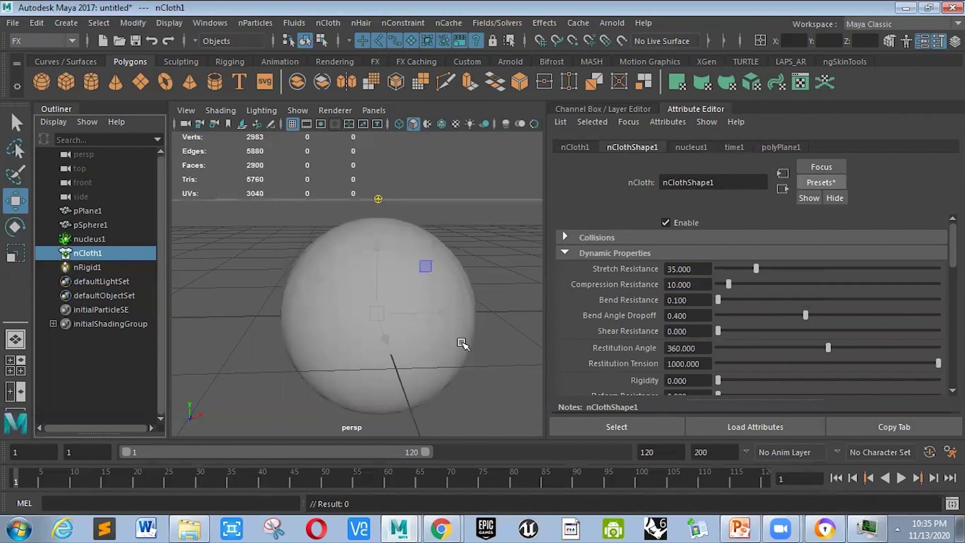
scroll(424, 302, "down", 3)
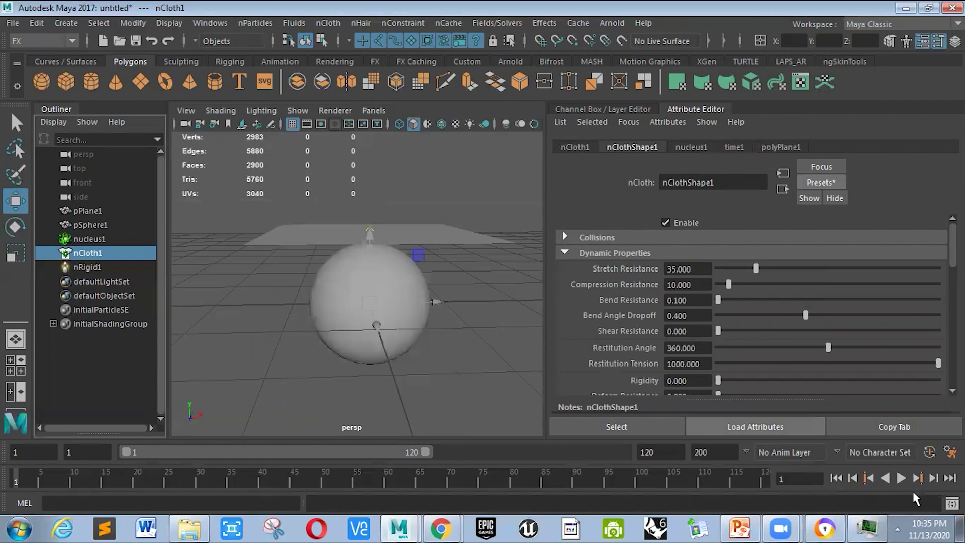
left_click(902, 479)
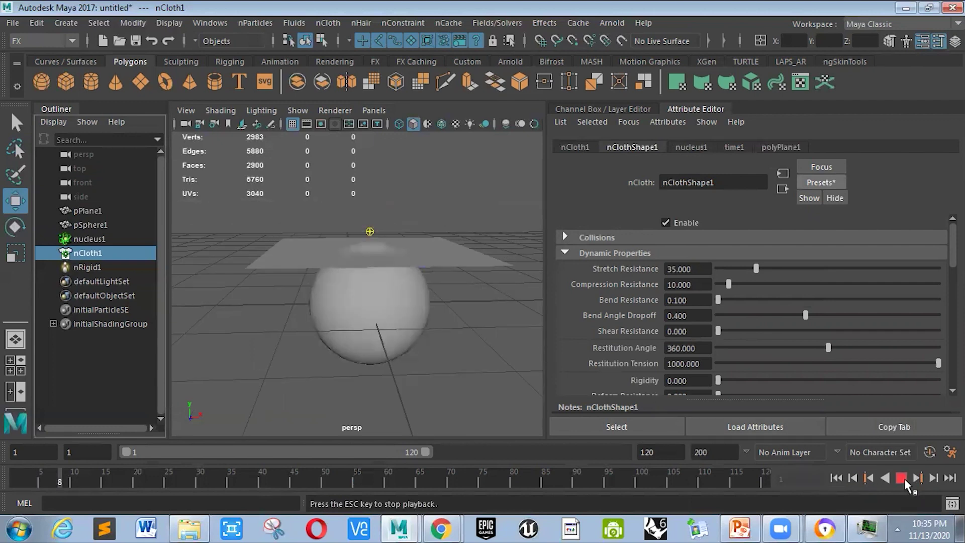
left_click(902, 478)
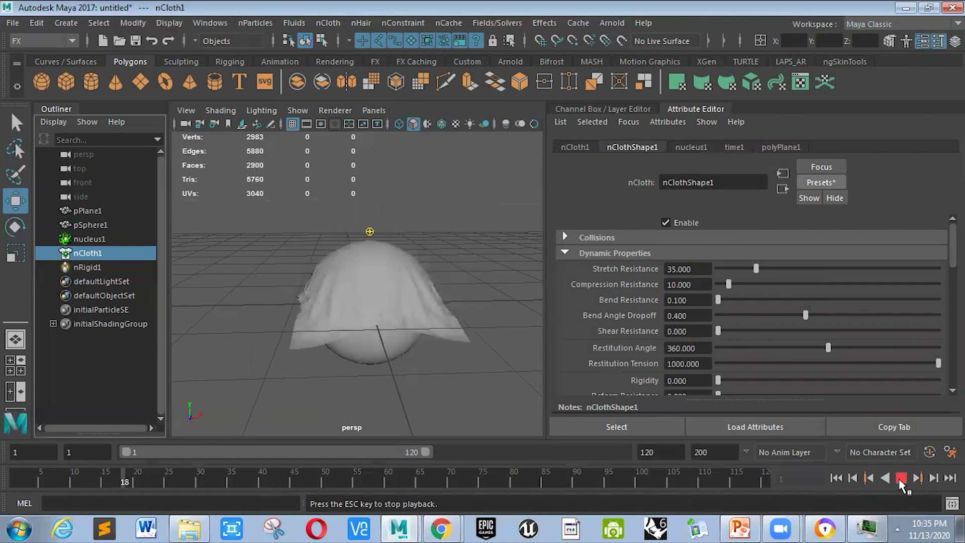
scroll(358, 319, "up", 5)
scroll(378, 326, "down", 3)
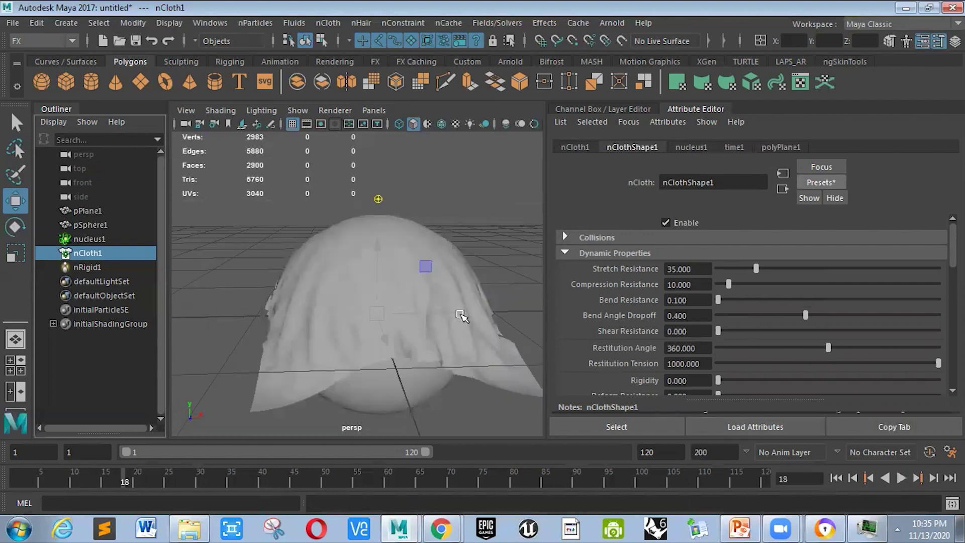
Replace nCloth1's attributes with the lava preset, and clear the selection
left_click(830, 182)
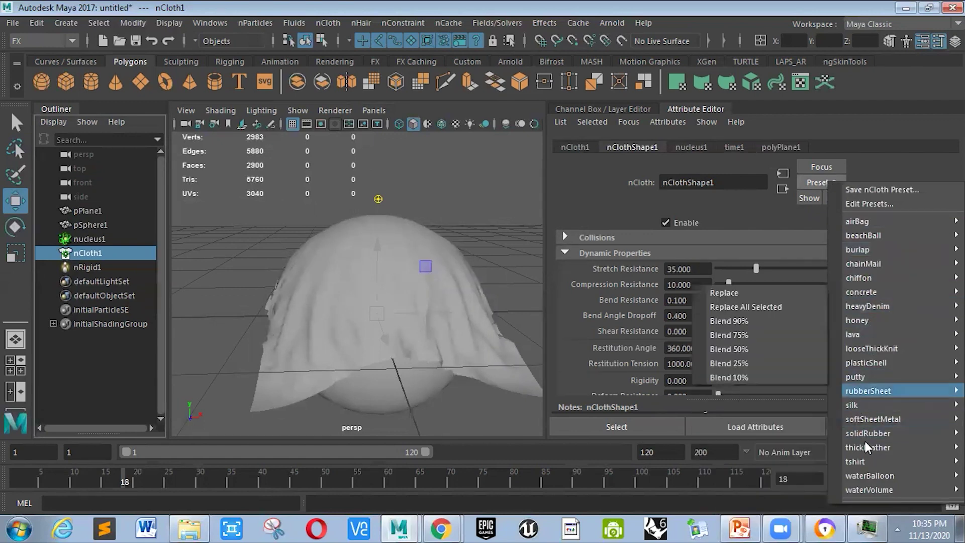
mouse_move(864, 460)
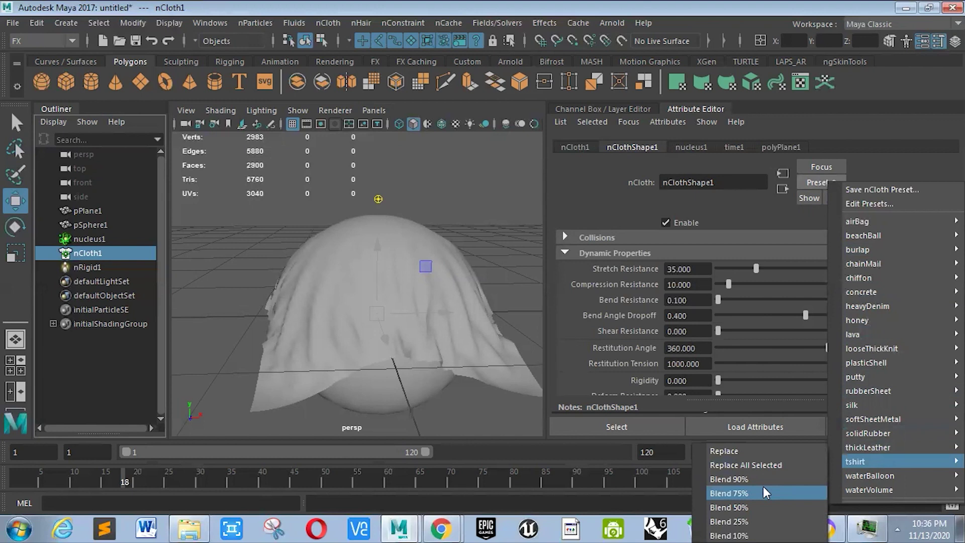
mouse_move(894, 321)
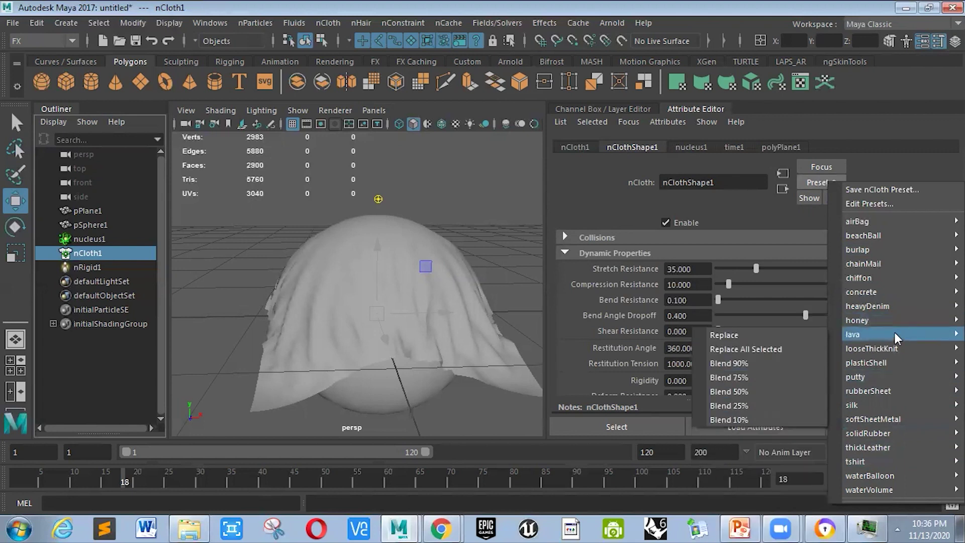
left_click(749, 335)
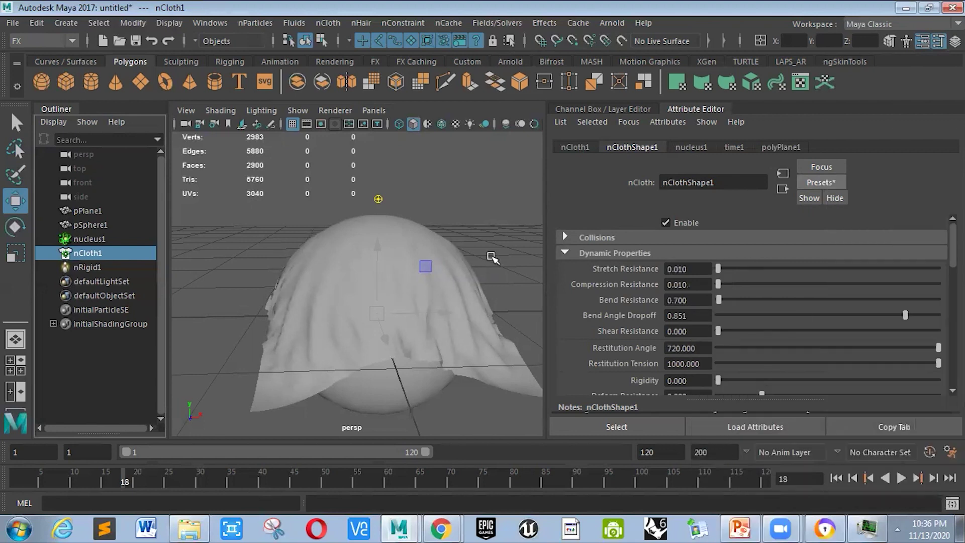
left_click(533, 347)
Play the lava-preset simulation from frame 1, stop it around frame 39, inspect the cloth plane selected, and return to frame 1
left_click(838, 479)
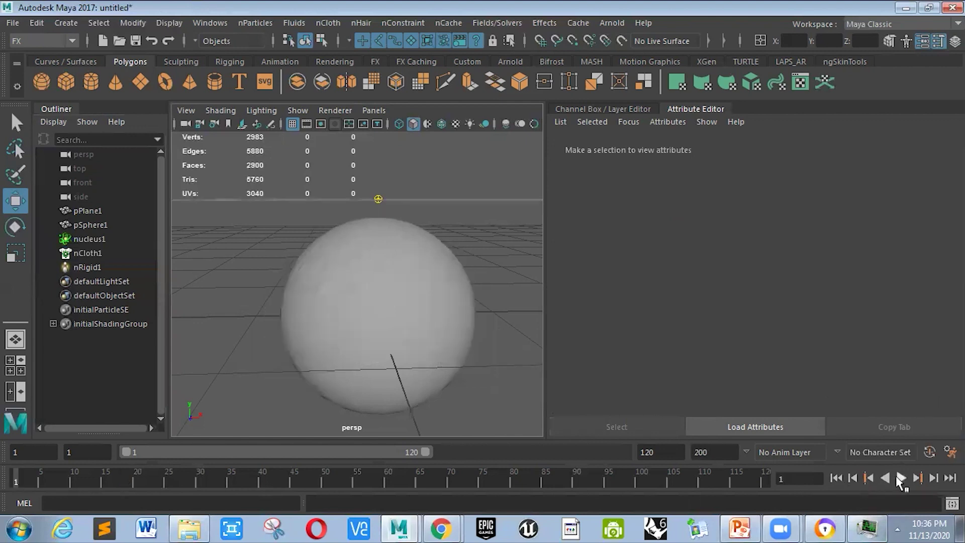
left_click(901, 478)
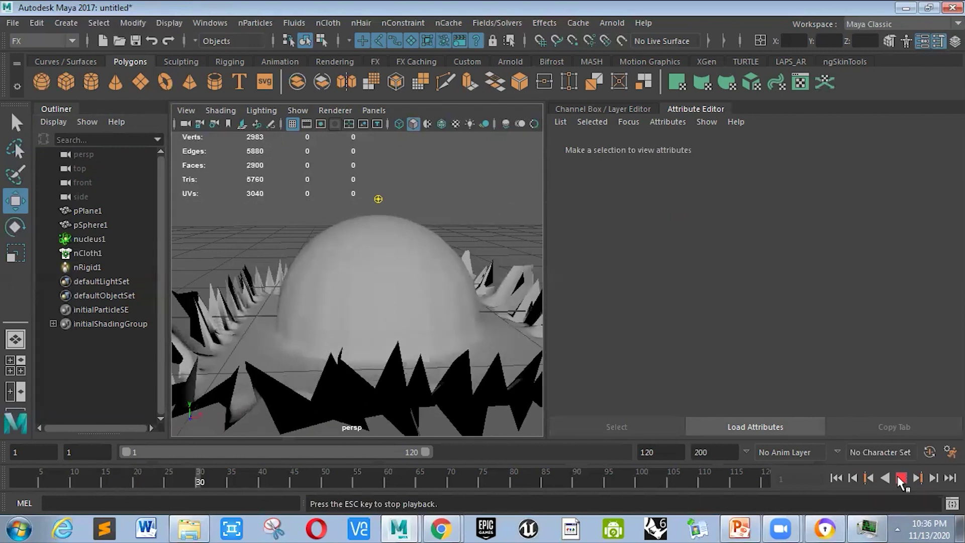
left_click(901, 478)
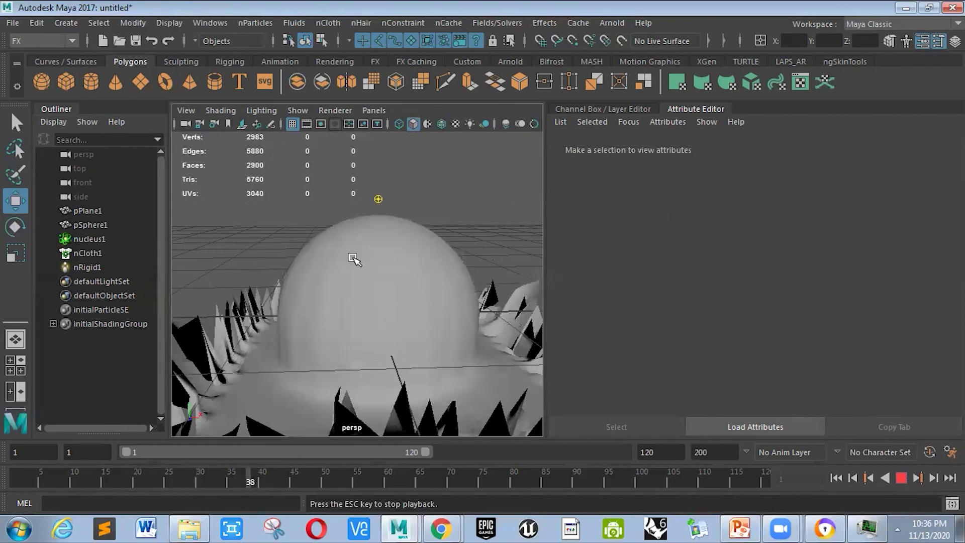
scroll(357, 272, "down", 3)
left_click(357, 270)
scroll(357, 270, "up", 3)
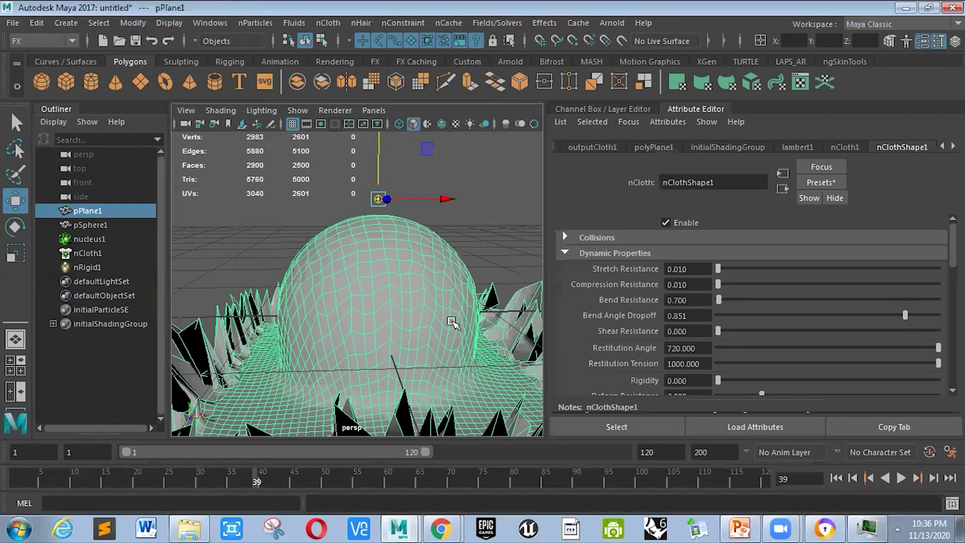
left_click(836, 478)
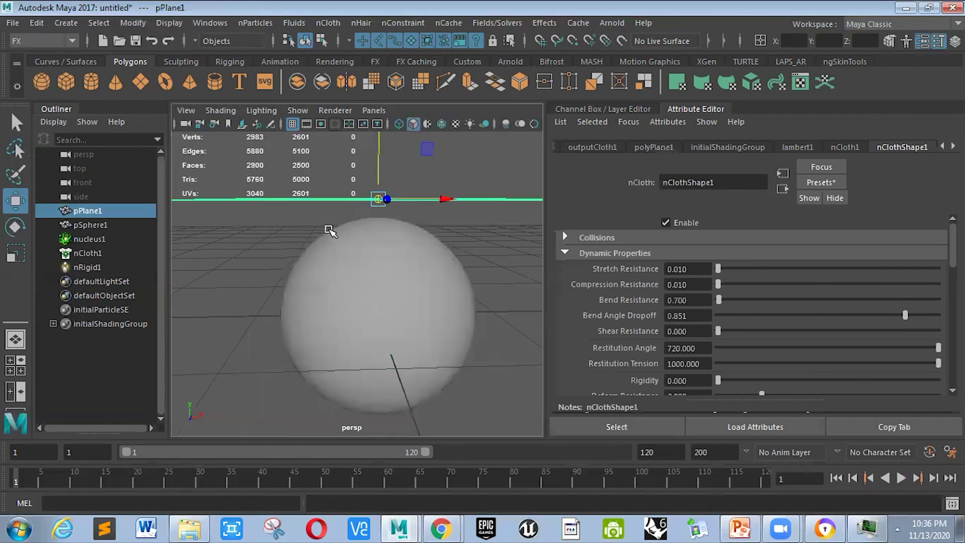